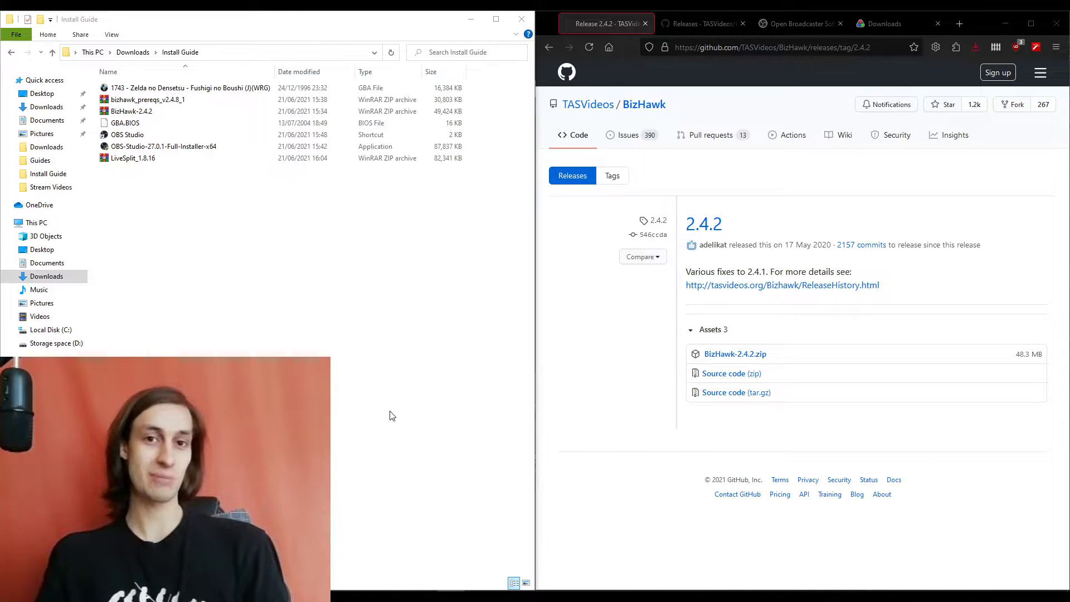
- Examine the Install Guide folder for the Zelda GBA game file and the GBA.BIOS file
{"action": "left_click", "coordinate": [239, 88]}
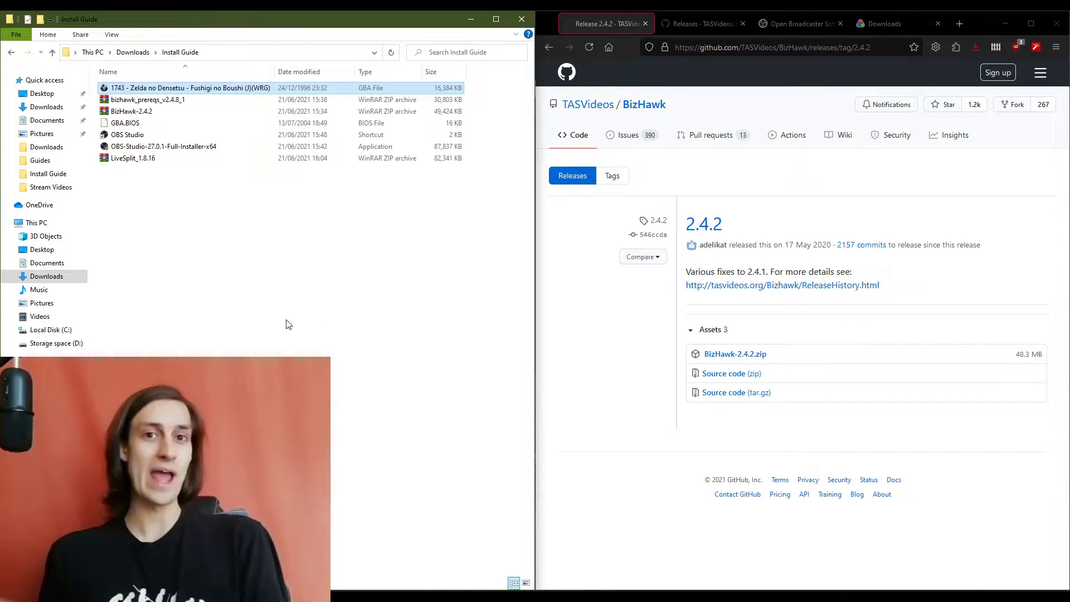
{"action": "right_click", "coordinate": [198, 91]}
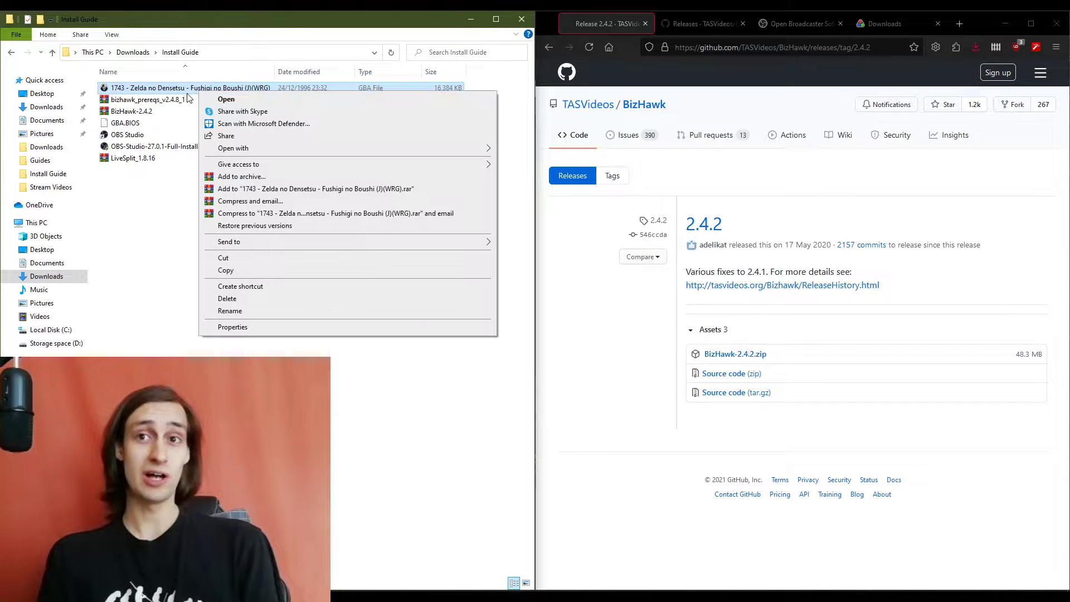
{"action": "left_click", "coordinate": [162, 333]}
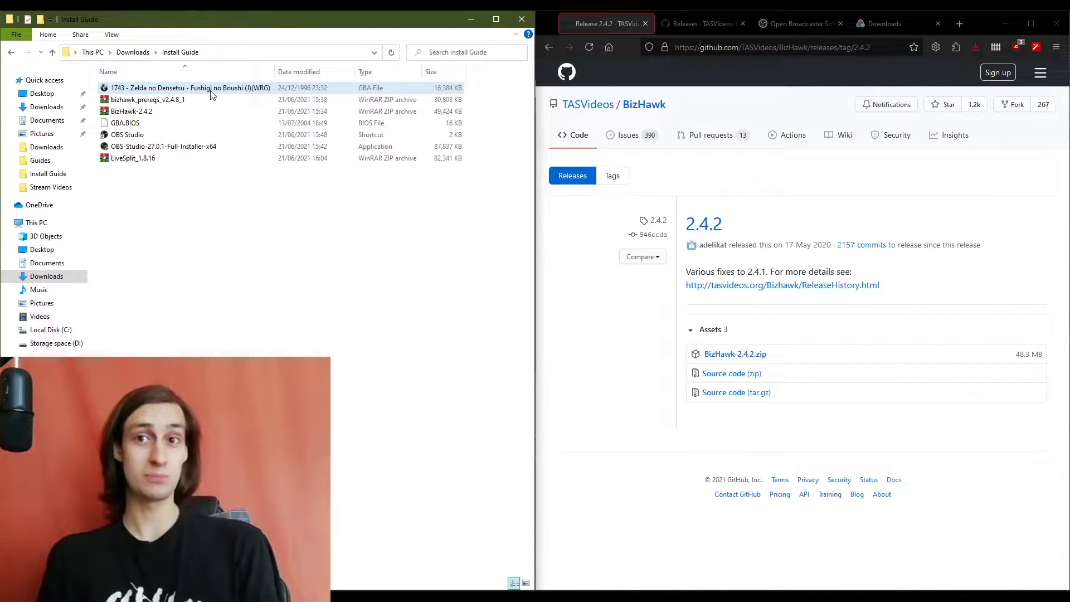
{"action": "left_click", "coordinate": [225, 99]}
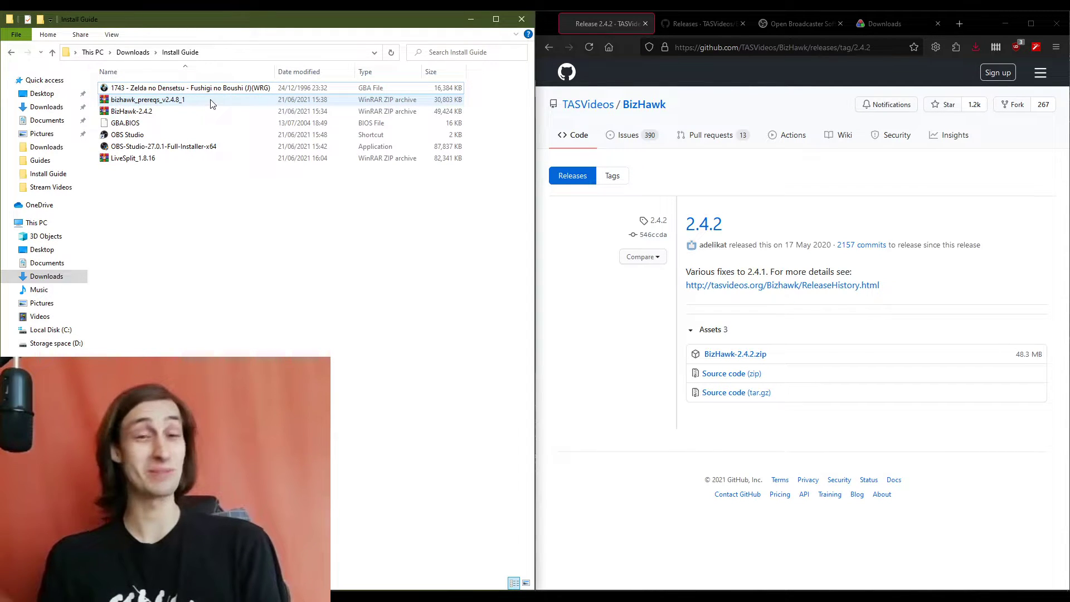
{"action": "left_click", "coordinate": [211, 91]}
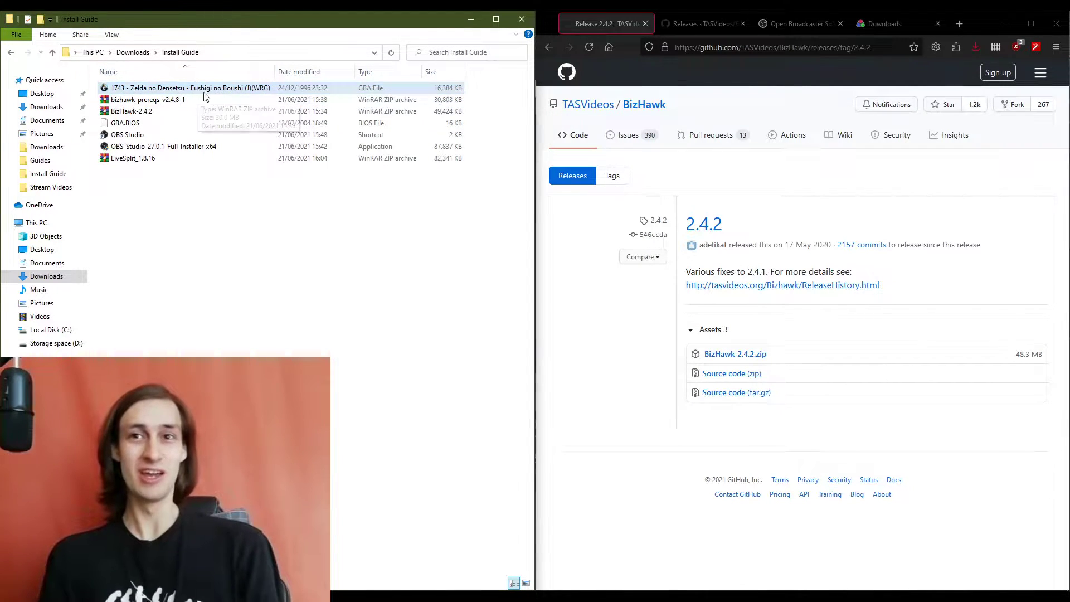
{"action": "left_click", "coordinate": [225, 205]}
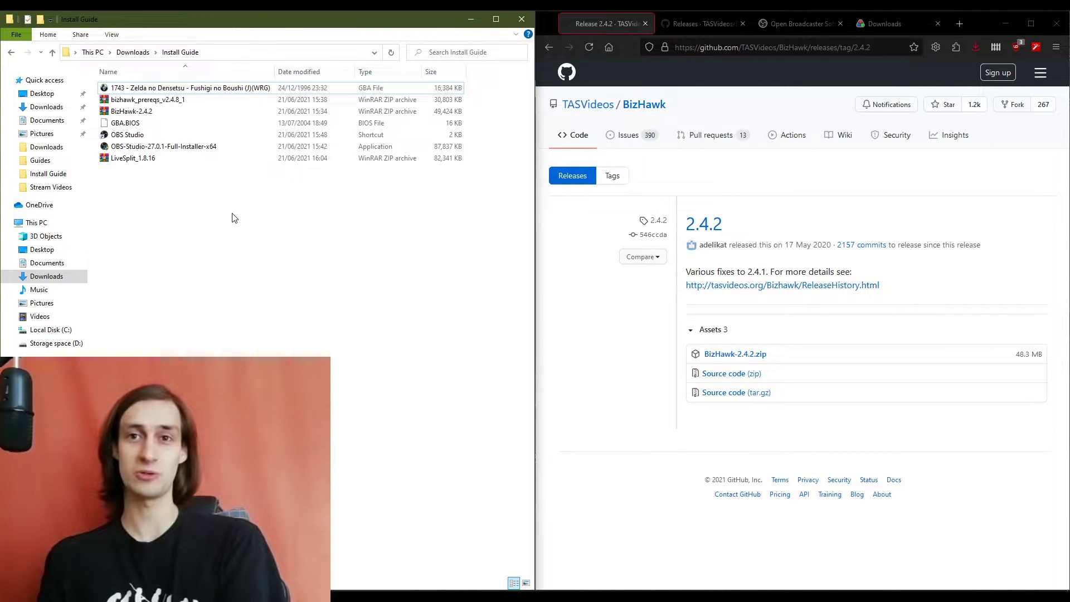
{"action": "left_click", "coordinate": [127, 124]}
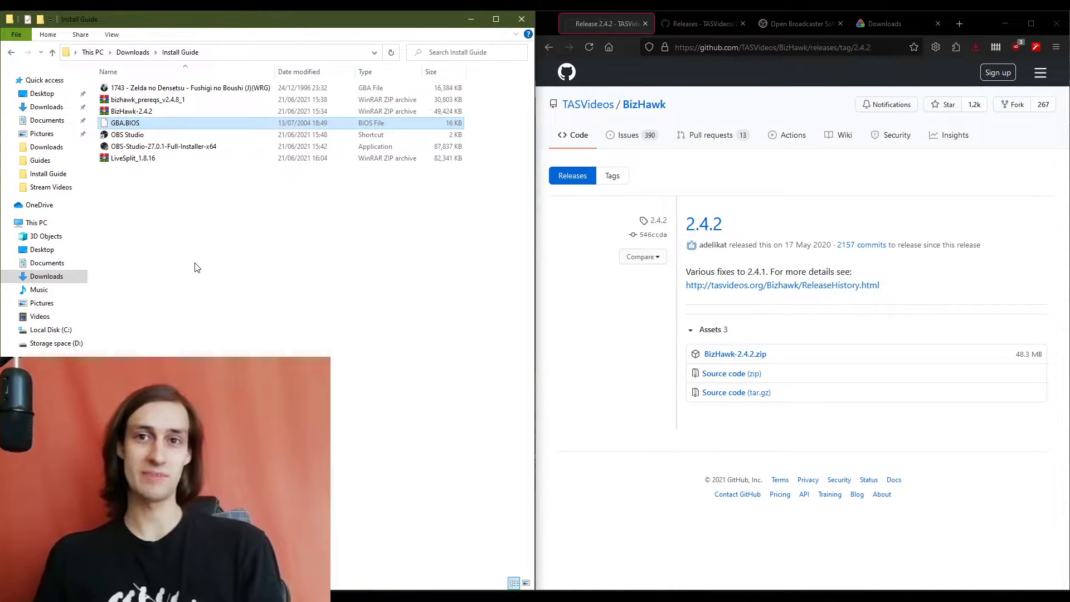
{"action": "left_click", "coordinate": [195, 264]}
{"action": "left_click", "coordinate": [181, 90]}
{"action": "left_click", "coordinate": [154, 124], "text": "ctrl"}
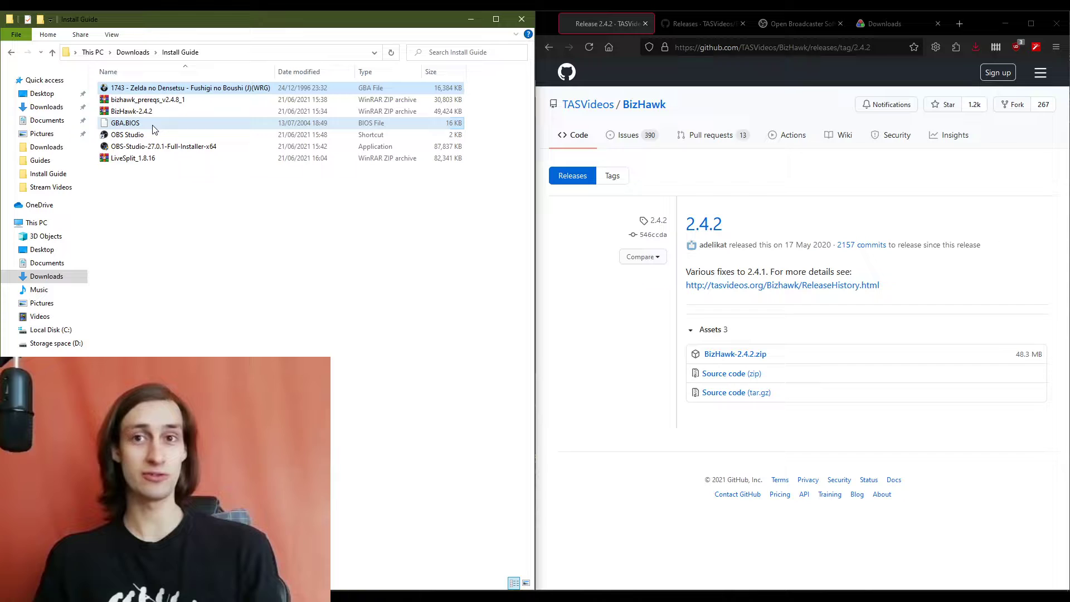
{"action": "left_click", "coordinate": [188, 240]}
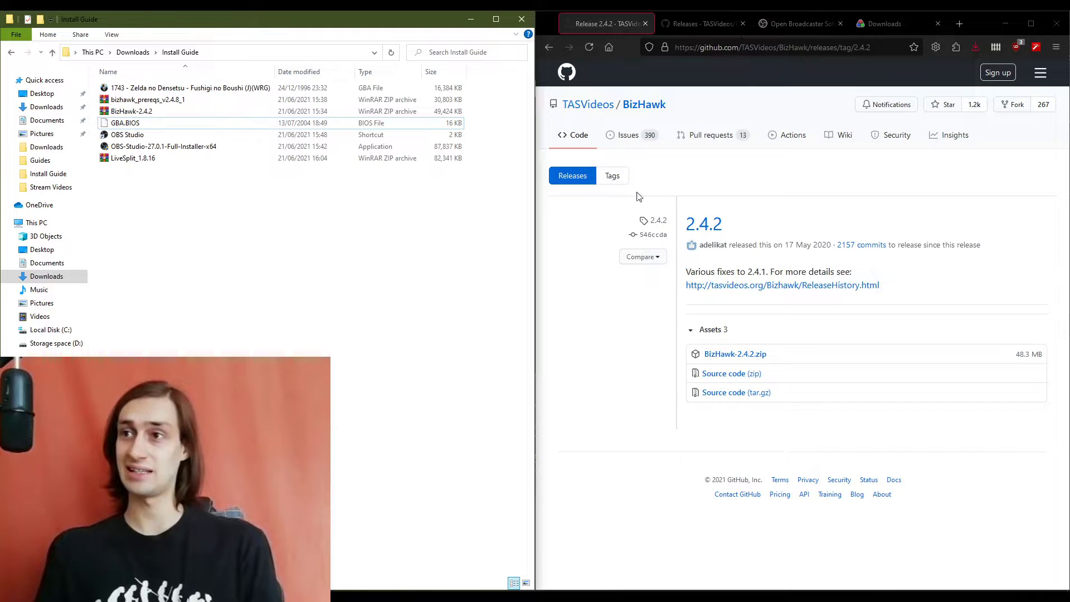
- Review the download pages for the BizHawk prerequisites 2.4.8_1, OBS Studio and LiveSplit
{"action": "left_click", "coordinate": [687, 28]}
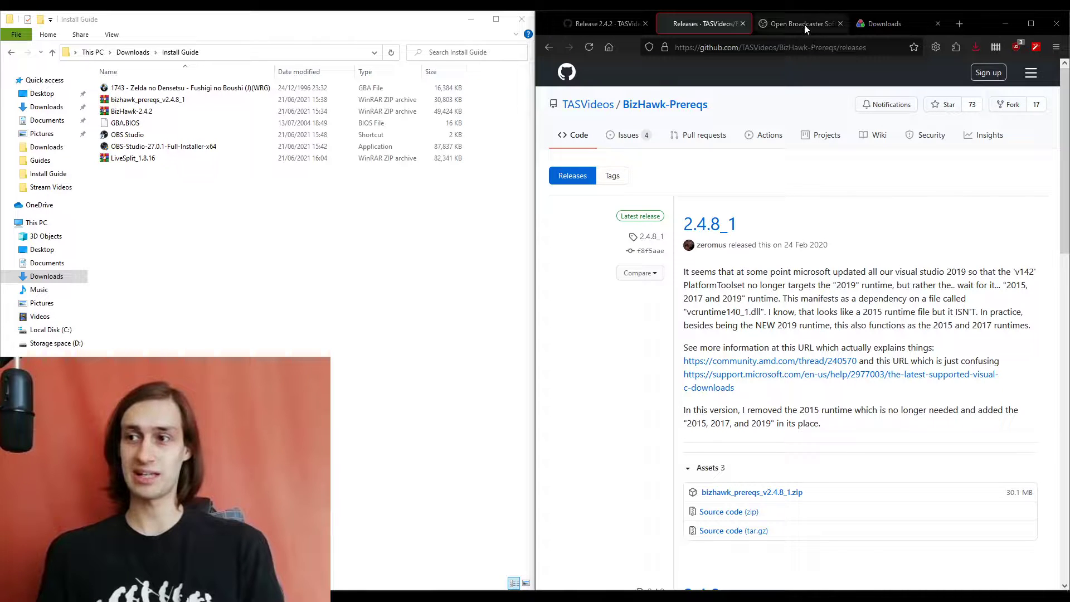
{"action": "scroll", "coordinate": [823, 459], "scroll_direction": "down", "scroll_amount": 3}
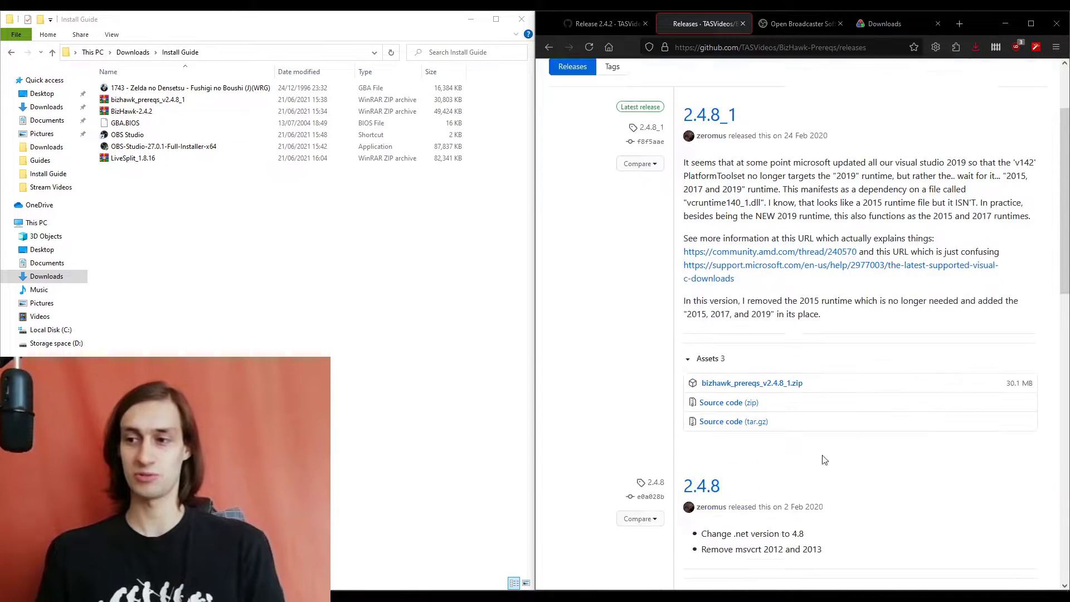
{"action": "scroll", "coordinate": [857, 424], "scroll_direction": "up", "scroll_amount": 3}
{"action": "scroll", "coordinate": [856, 418], "scroll_direction": "down", "scroll_amount": 1}
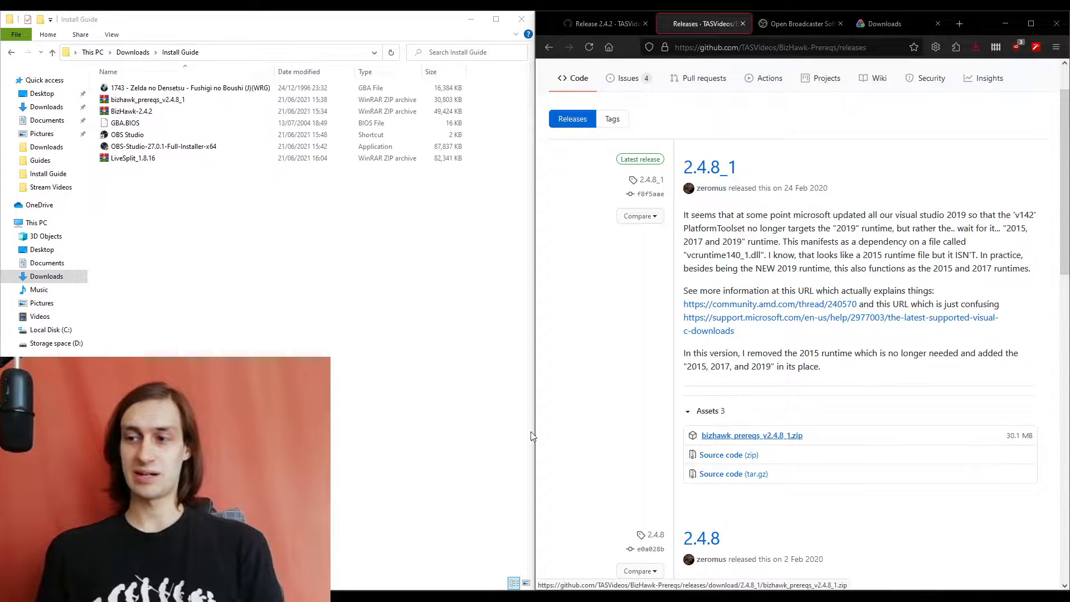
{"action": "scroll", "coordinate": [641, 223], "scroll_direction": "up", "scroll_amount": 1}
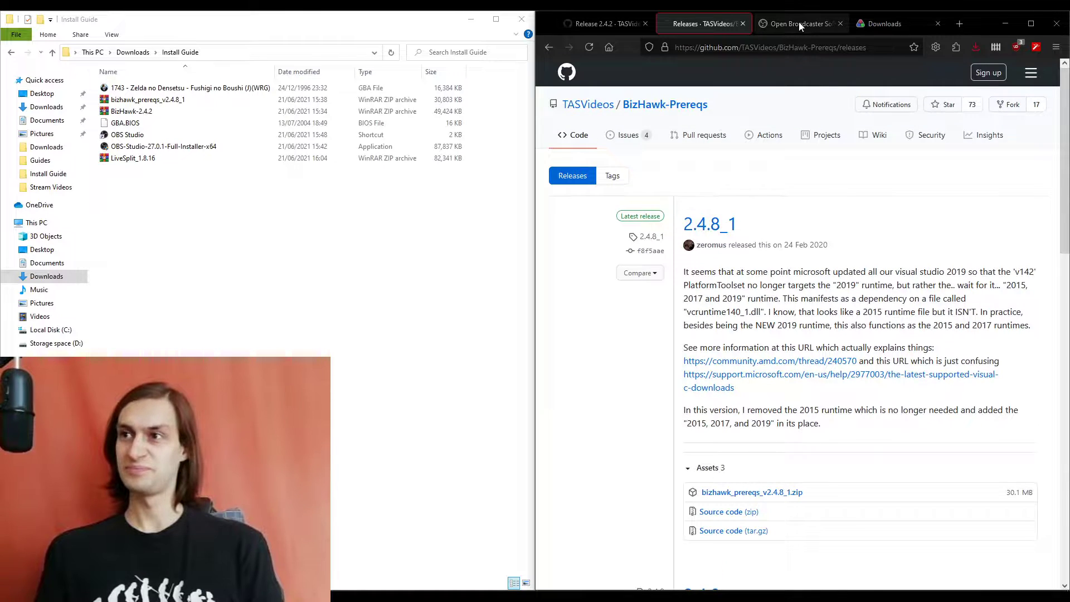
{"action": "left_click", "coordinate": [798, 23]}
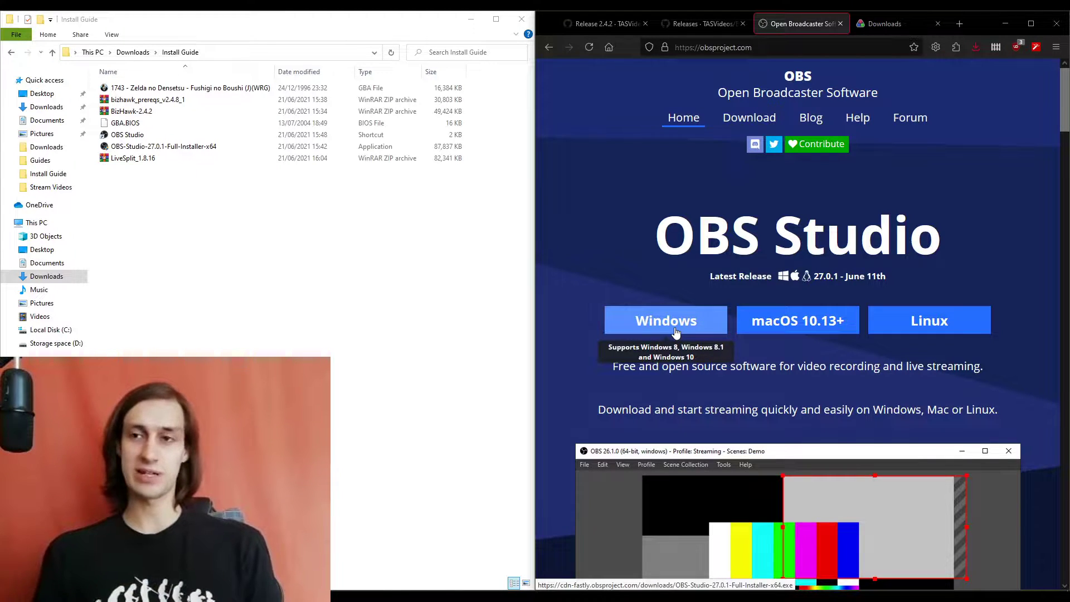
{"action": "left_click", "coordinate": [910, 22]}
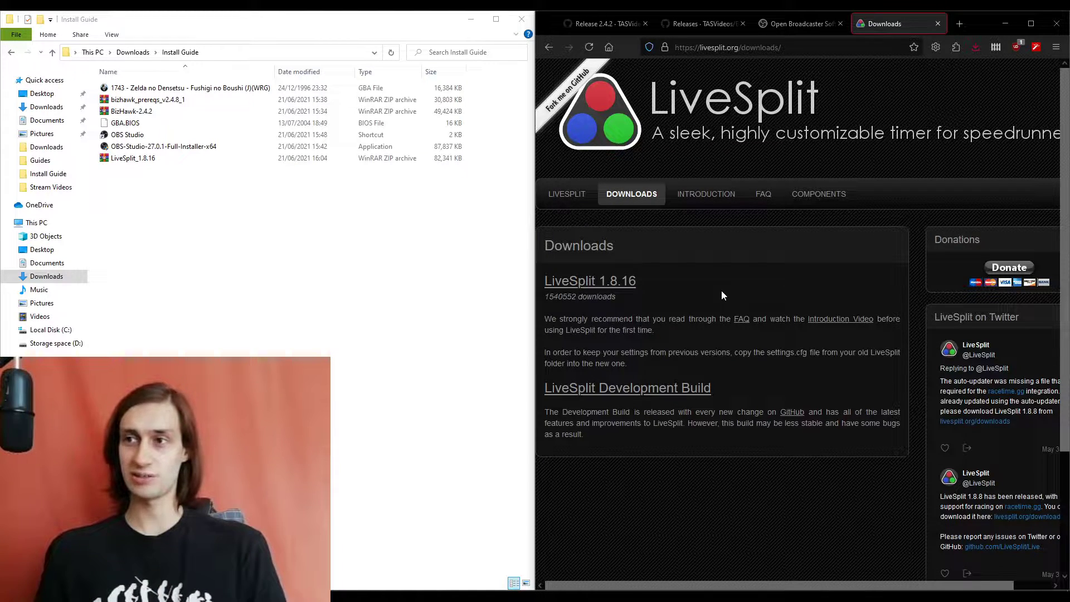
- Extract bizhawk_prereqs.exe from the bizhawk_prereqs_v2.4.8_1 archive into the Install Guide folder and close the archive
{"action": "left_click", "coordinate": [204, 282]}
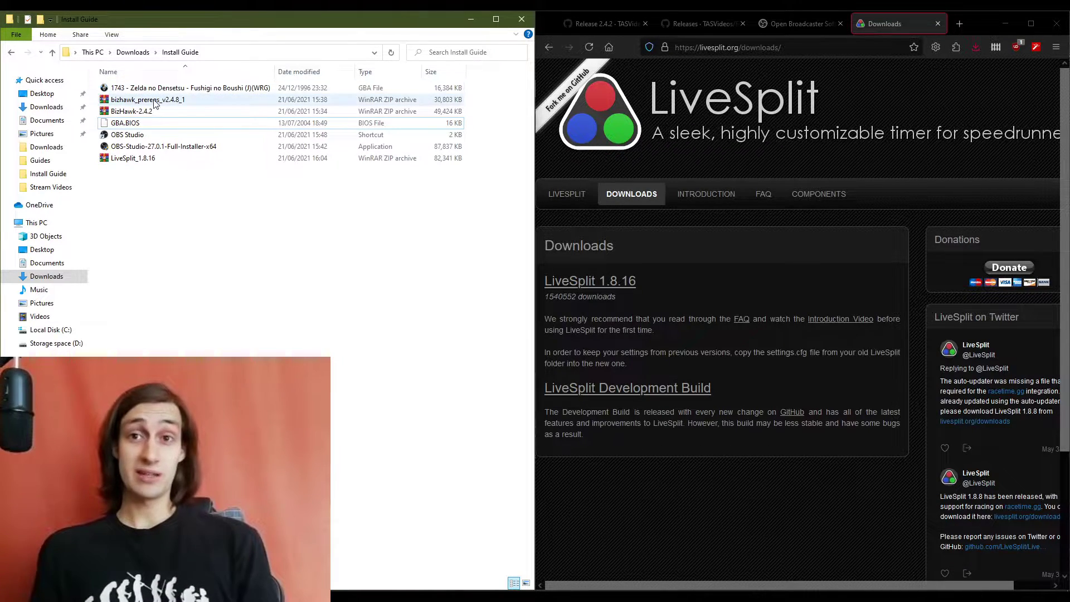
{"action": "double_click", "coordinate": [172, 104]}
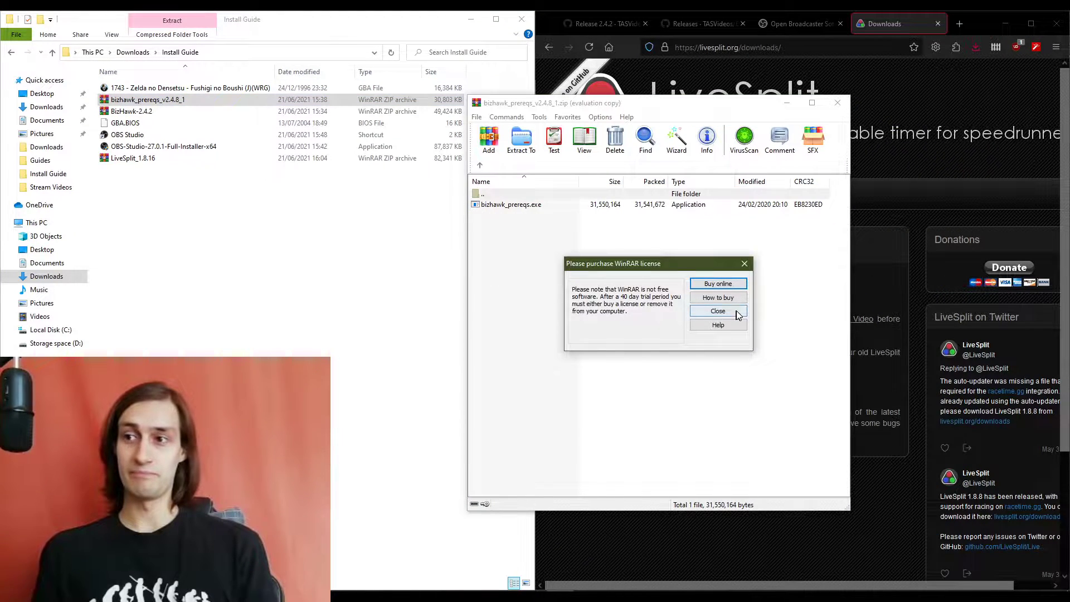
{"action": "left_click", "coordinate": [717, 311]}
{"action": "left_click_drag", "start_coordinate": [656, 274], "coordinate": [379, 263]}
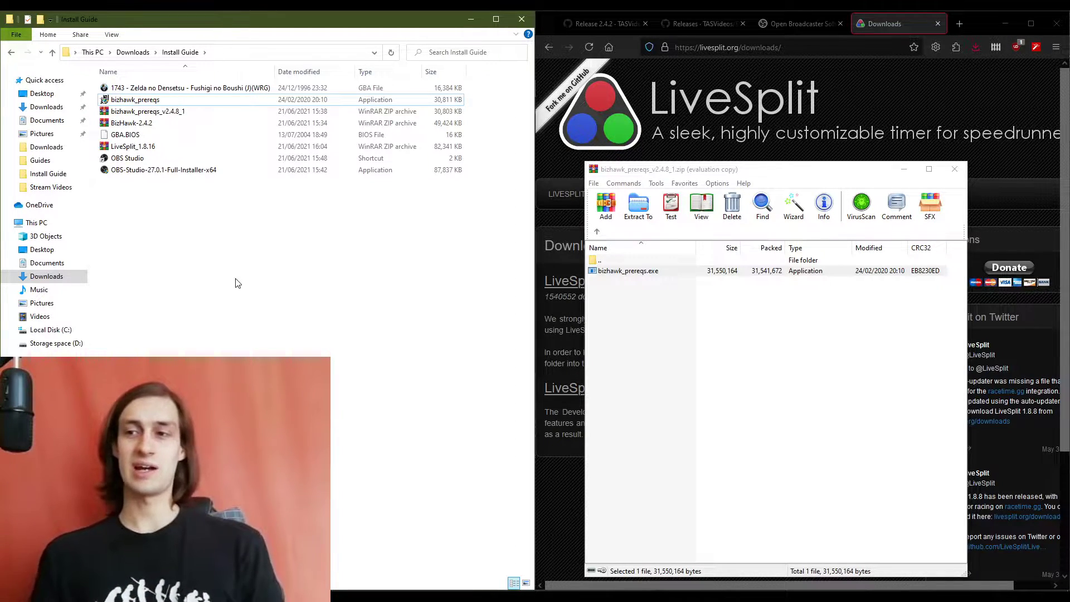
{"action": "left_click", "coordinate": [710, 353]}
{"action": "left_click", "coordinate": [955, 169]}
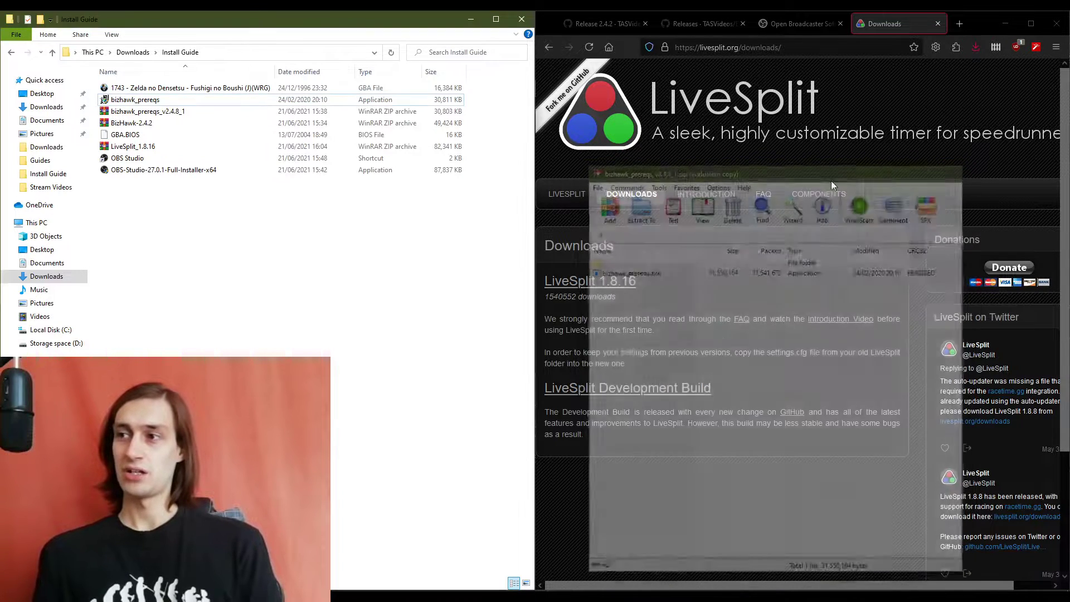
- Delete the bizhawk_prereqs application and its bizhawk_prereqs_v2.4.8_1 archive from the Install Guide folder
{"action": "left_click", "coordinate": [139, 99]}
{"action": "key", "text": "Delete"}
{"action": "key", "text": "Delete"}
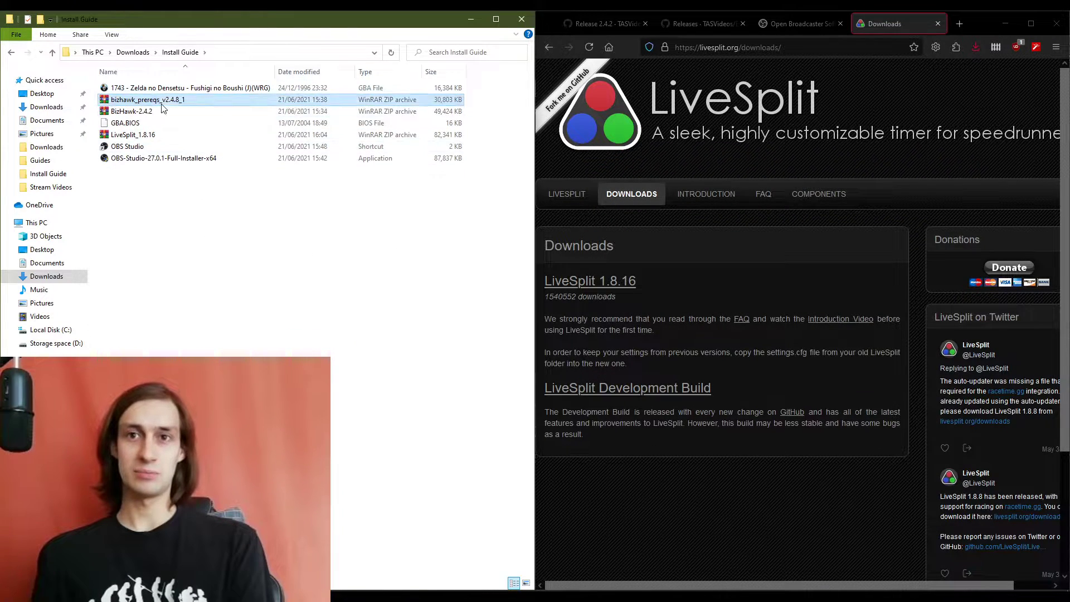
- Open the BizHawk-2.4.2 archive and create a new folder named Bizhawk inside the Install Guide folder
{"action": "double_click", "coordinate": [155, 99]}
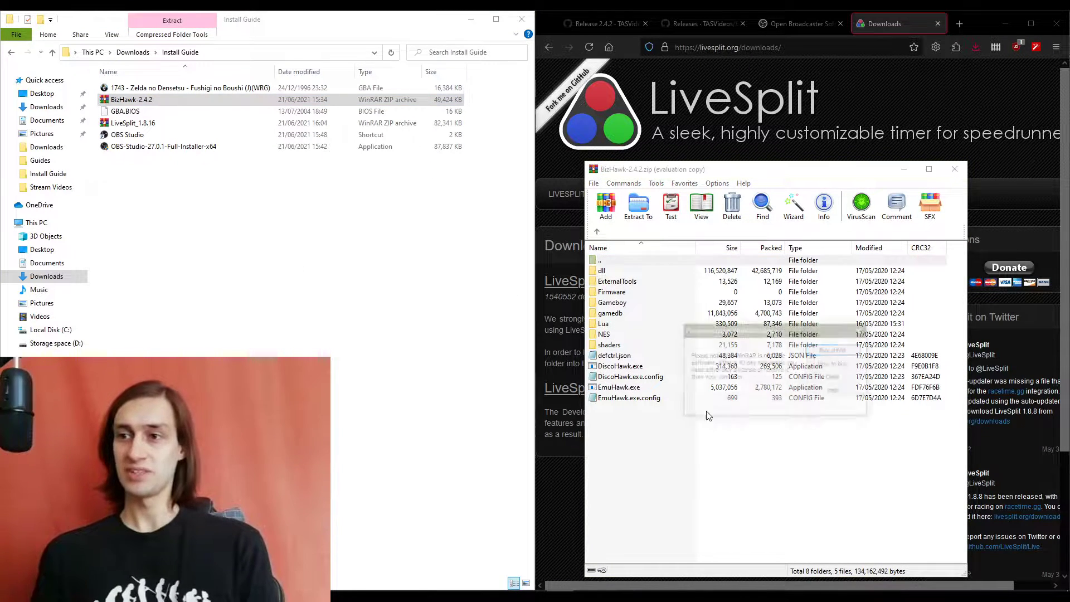
{"action": "left_click", "coordinate": [849, 390]}
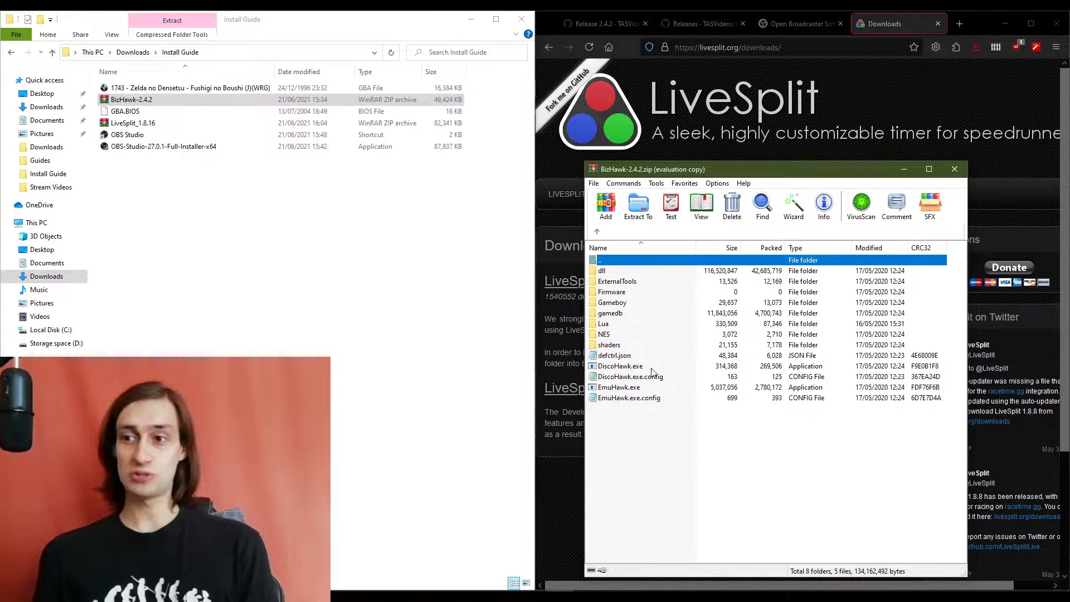
{"action": "right_click", "coordinate": [179, 246]}
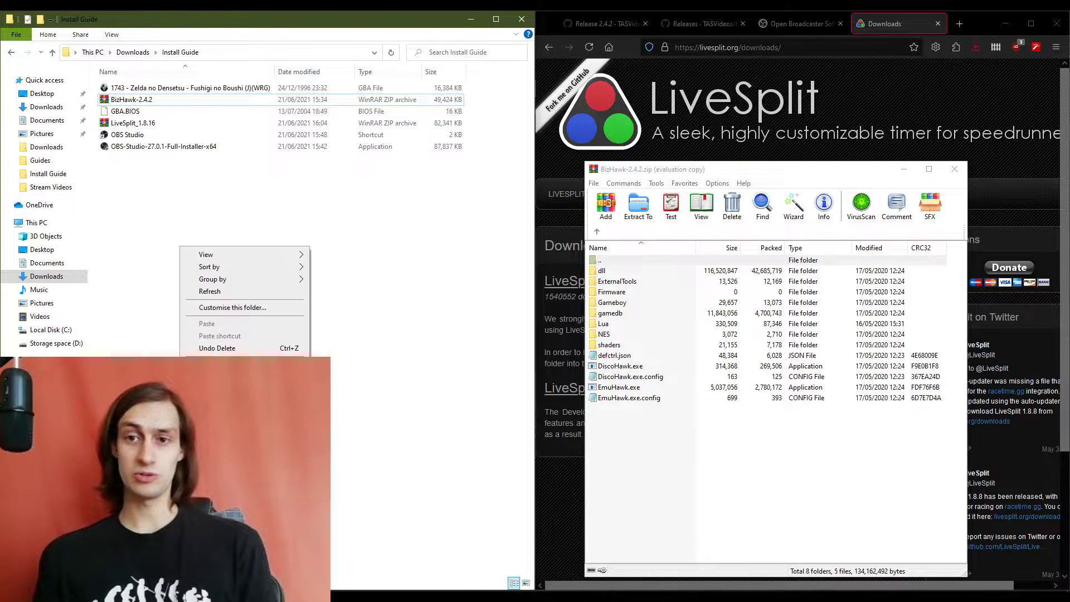
{"action": "mouse_move", "coordinate": [268, 378]}
{"action": "left_click", "coordinate": [383, 384]}
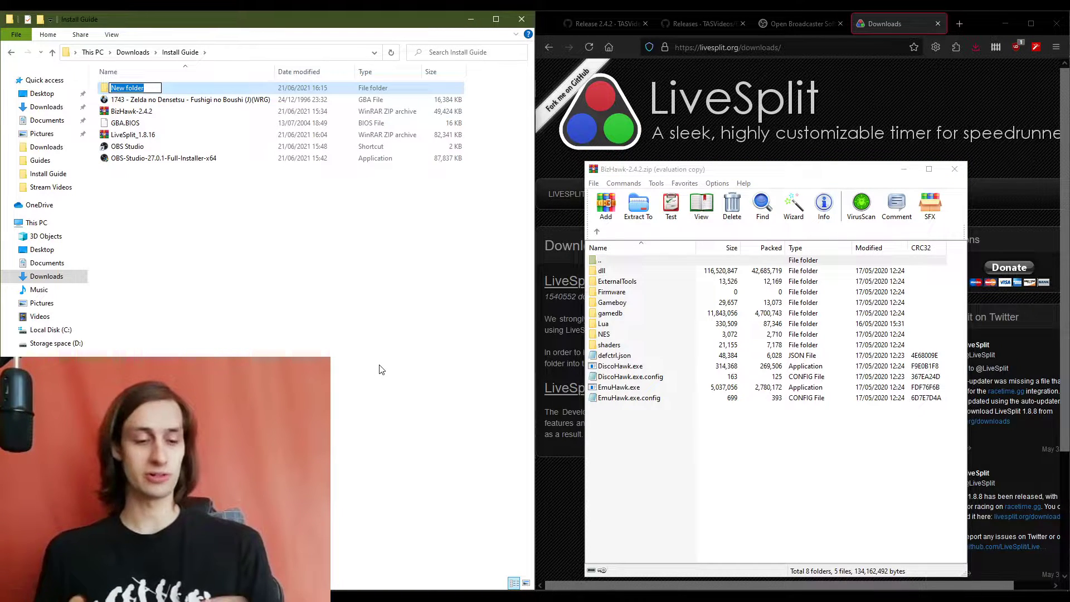
{"action": "type", "text": "Bizhawk"}
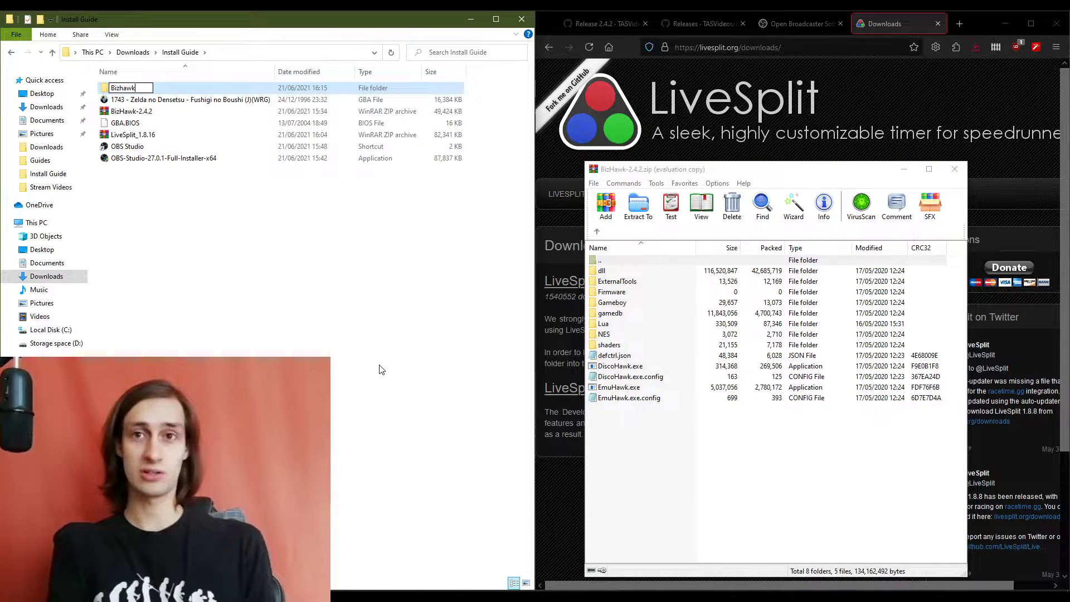
{"action": "key", "text": "Return"}
- Extract all contents of the BizHawk-2.4.2 archive into the Bizhawk folder, open that folder and put the archive window away
{"action": "left_click_drag", "start_coordinate": [680, 444], "coordinate": [126, 89]}
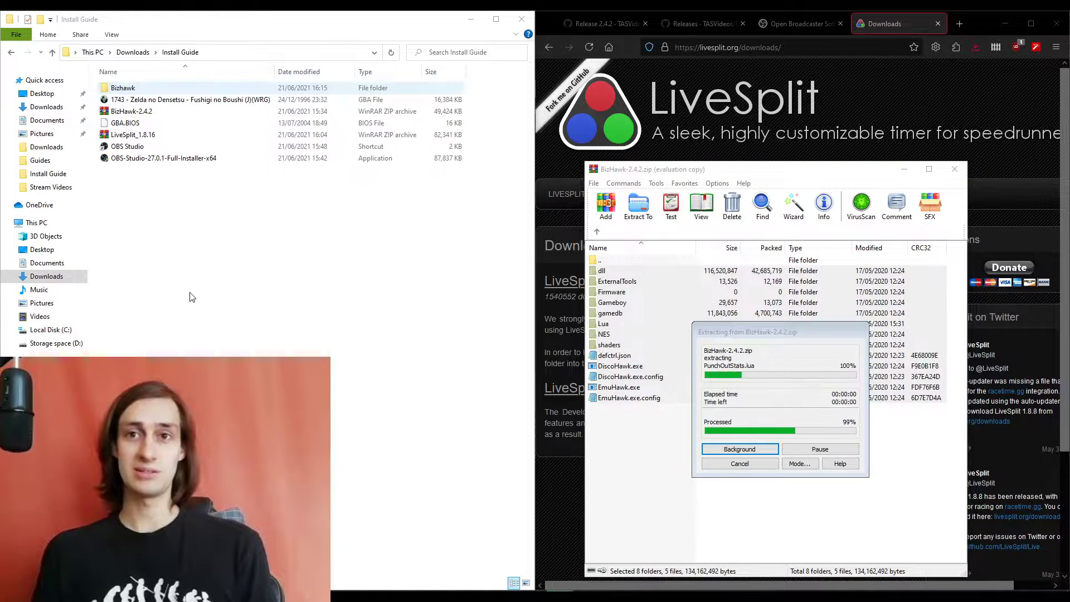
{"action": "double_click", "coordinate": [130, 90]}
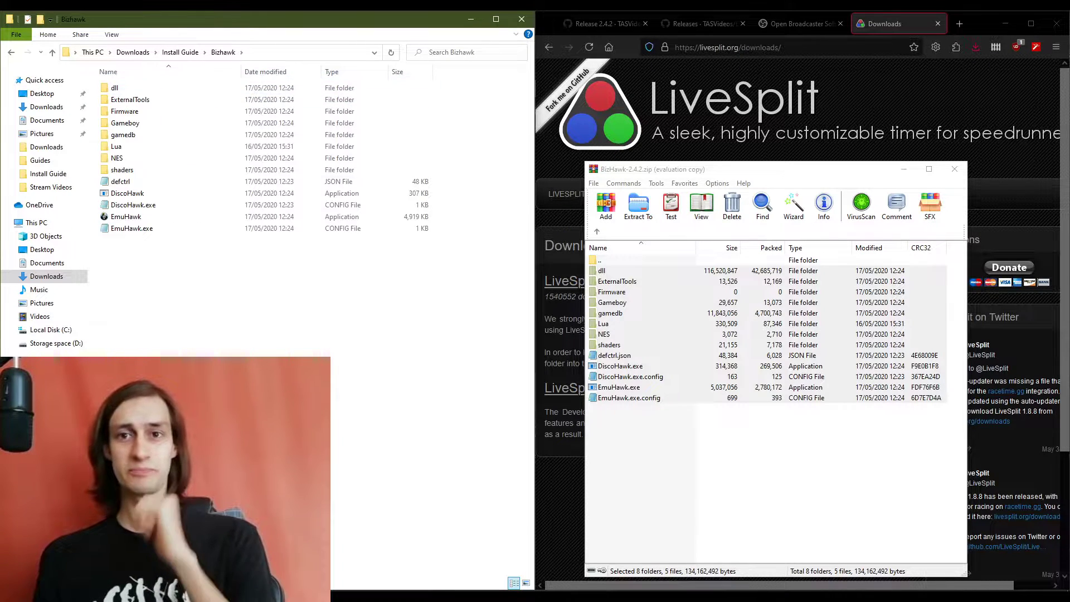
{"action": "left_click", "coordinate": [904, 169]}
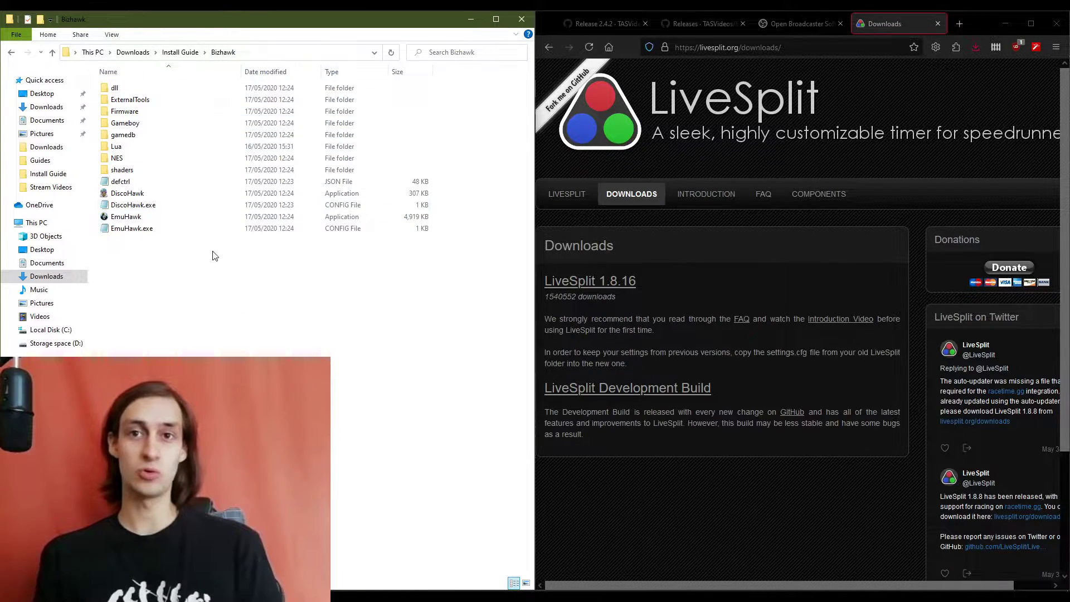
- Move the GBA.BIOS file from the Install Guide folder into the Firmware subfolder of Bizhawk and open that subfolder
{"action": "left_click", "coordinate": [53, 54]}
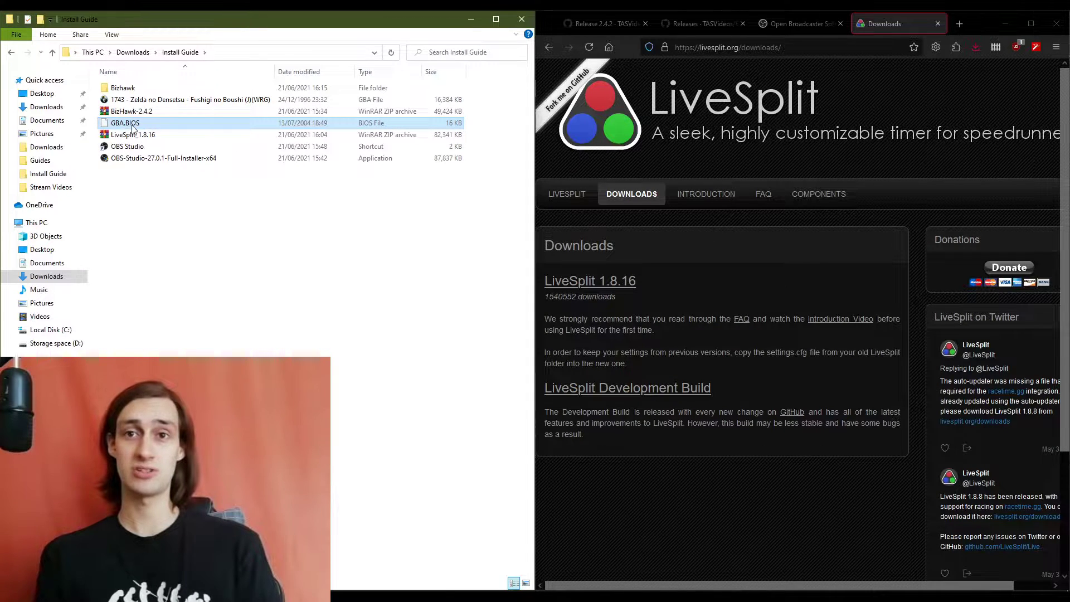
{"action": "left_click_drag", "start_coordinate": [132, 128], "coordinate": [132, 92]}
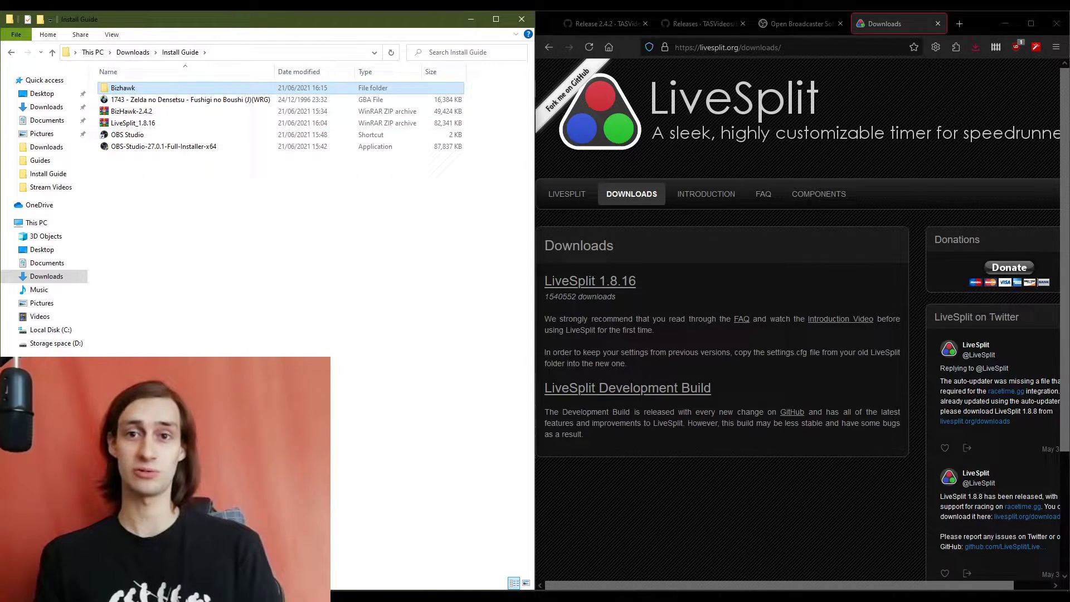
{"action": "double_click", "coordinate": [123, 88]}
{"action": "left_click_drag", "start_coordinate": [132, 240], "coordinate": [135, 110]}
{"action": "double_click", "coordinate": [118, 111]}
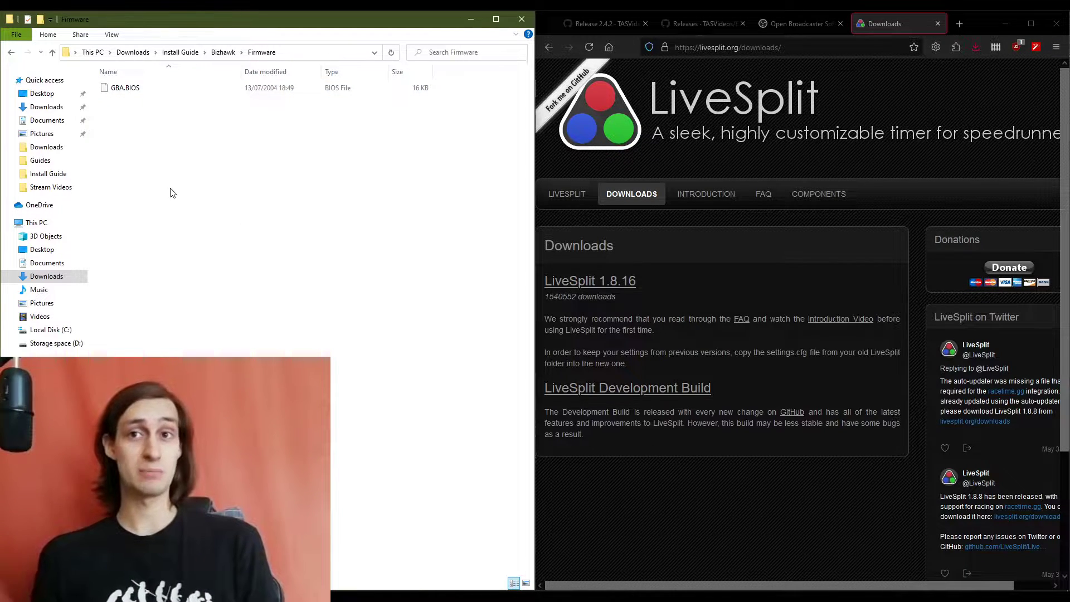
- Return to the Bizhawk folder and launch the EmuHawk application
{"action": "left_click", "coordinate": [52, 52]}
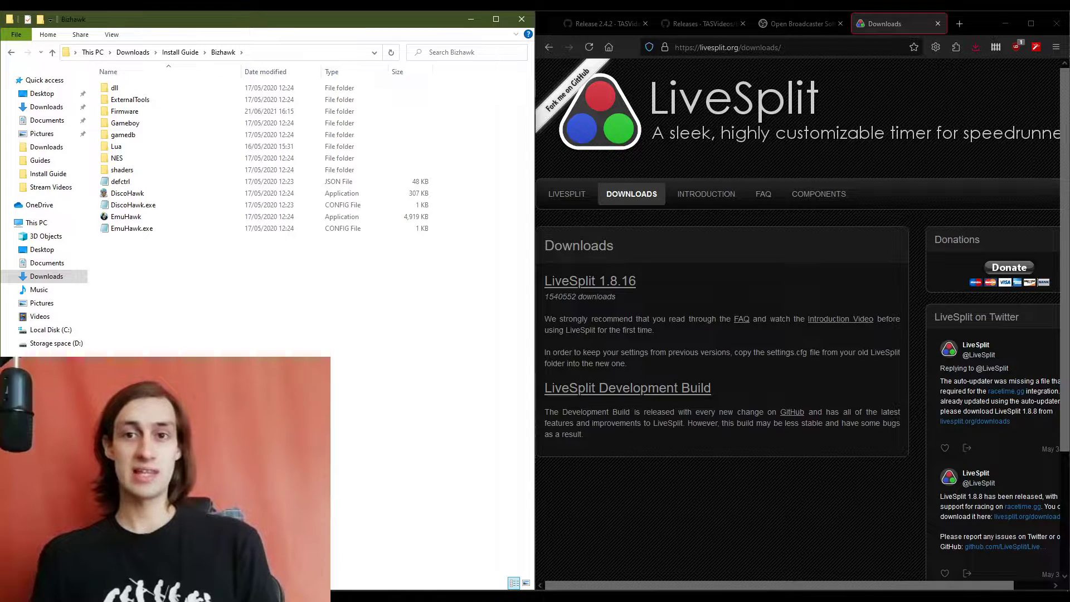
{"action": "left_click", "coordinate": [142, 218]}
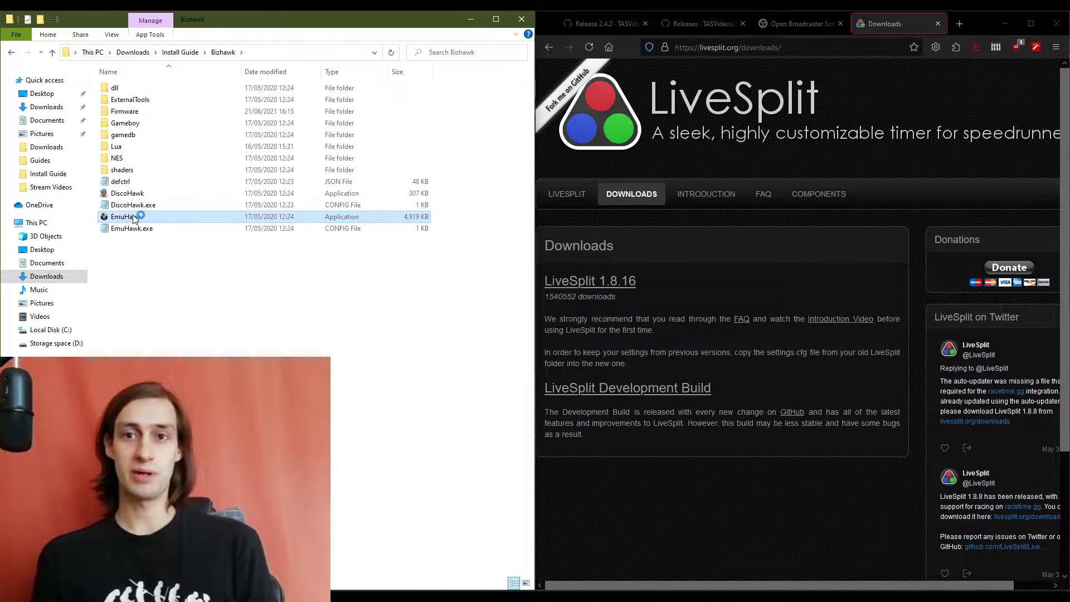
{"action": "left_click", "coordinate": [168, 219]}
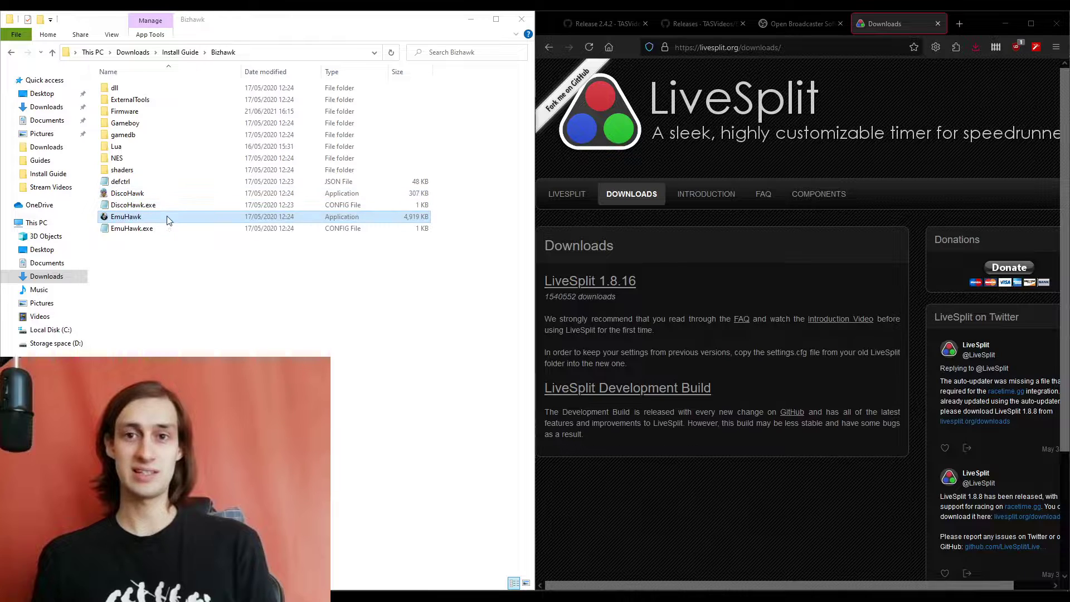
{"action": "double_click", "coordinate": [116, 218]}
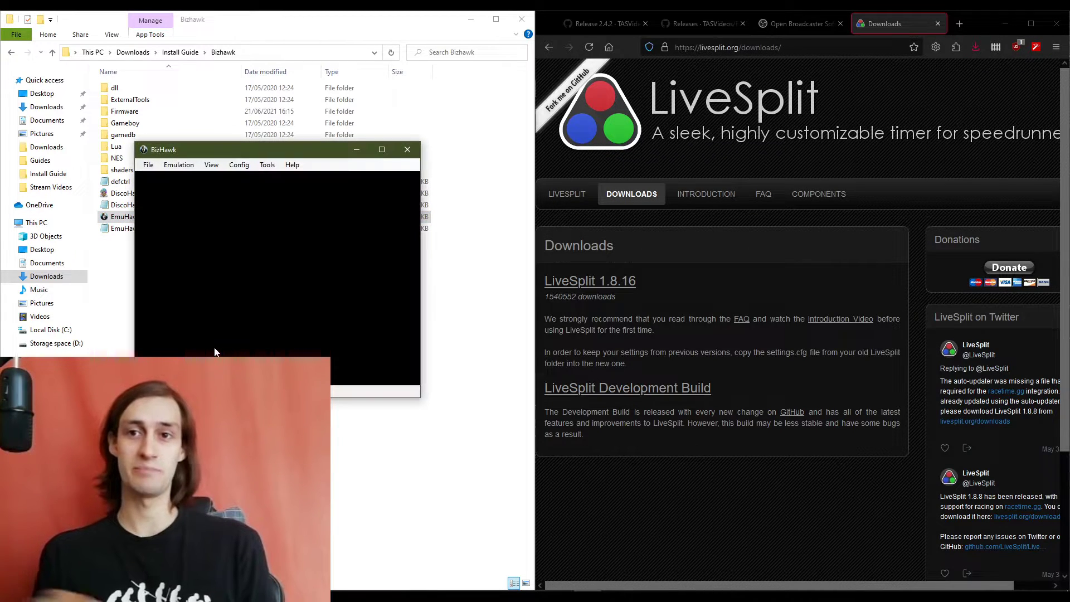
- Set the empty emulator window's size to 4x and reposition the window on the desktop
{"action": "left_click_drag", "start_coordinate": [237, 153], "coordinate": [408, 108]}
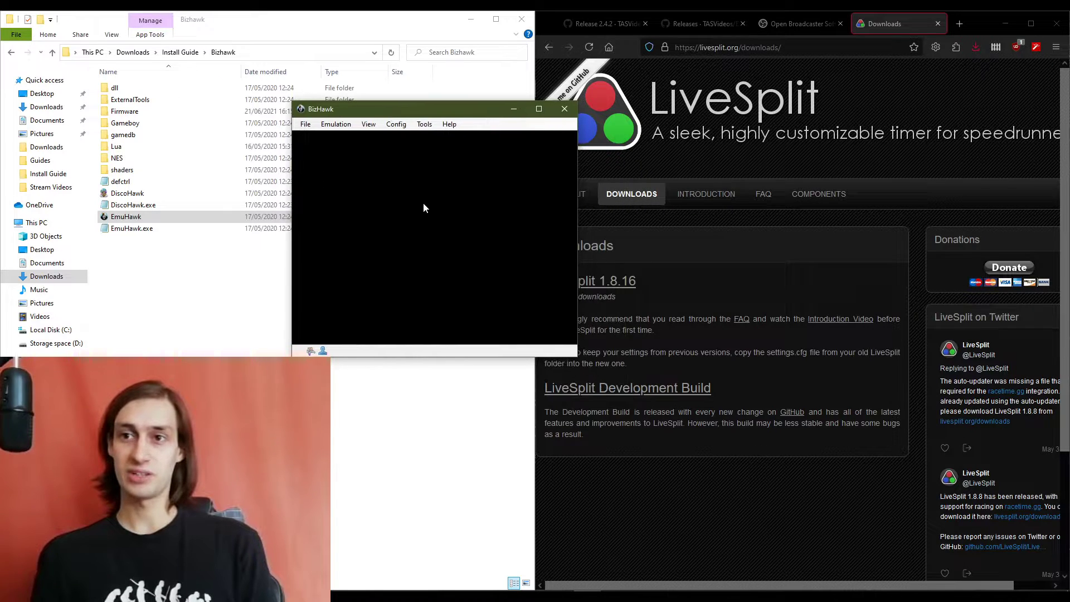
{"action": "left_click", "coordinate": [367, 124]}
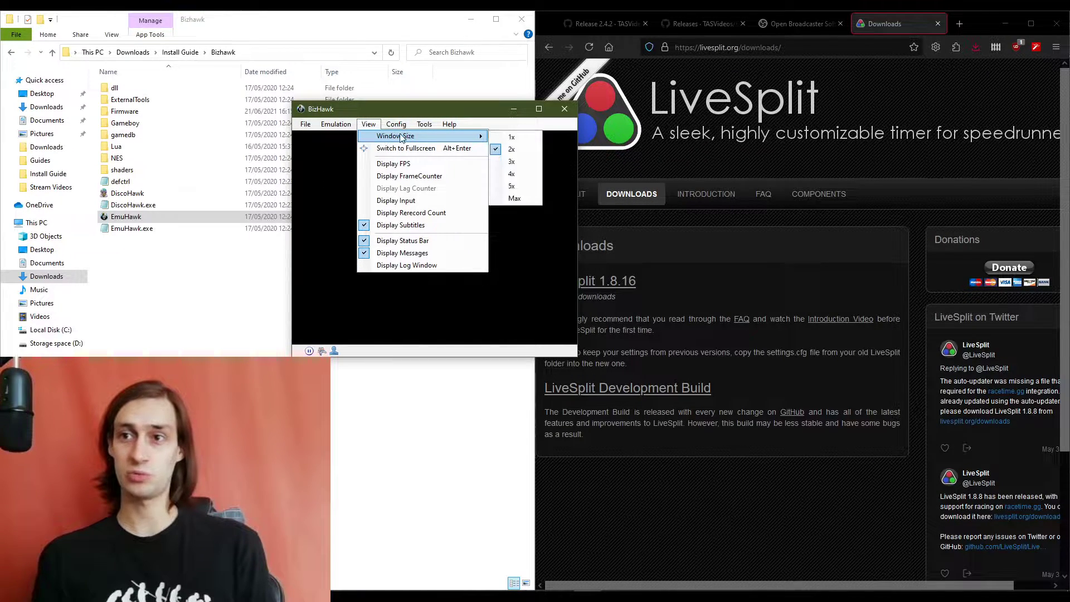
{"action": "left_click", "coordinate": [512, 177]}
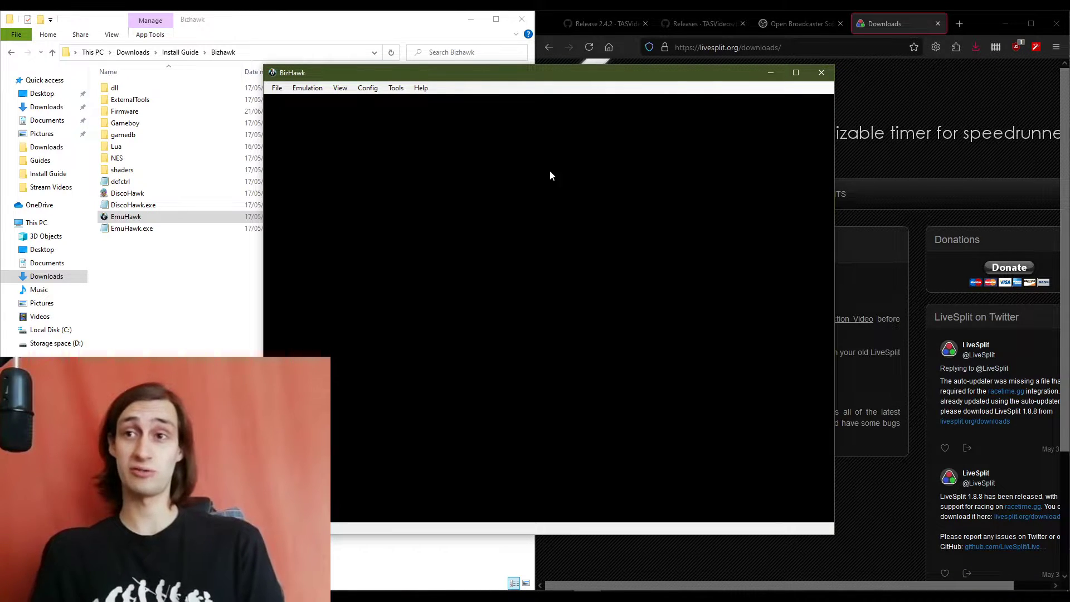
{"action": "left_click_drag", "start_coordinate": [473, 70], "coordinate": [459, 89]}
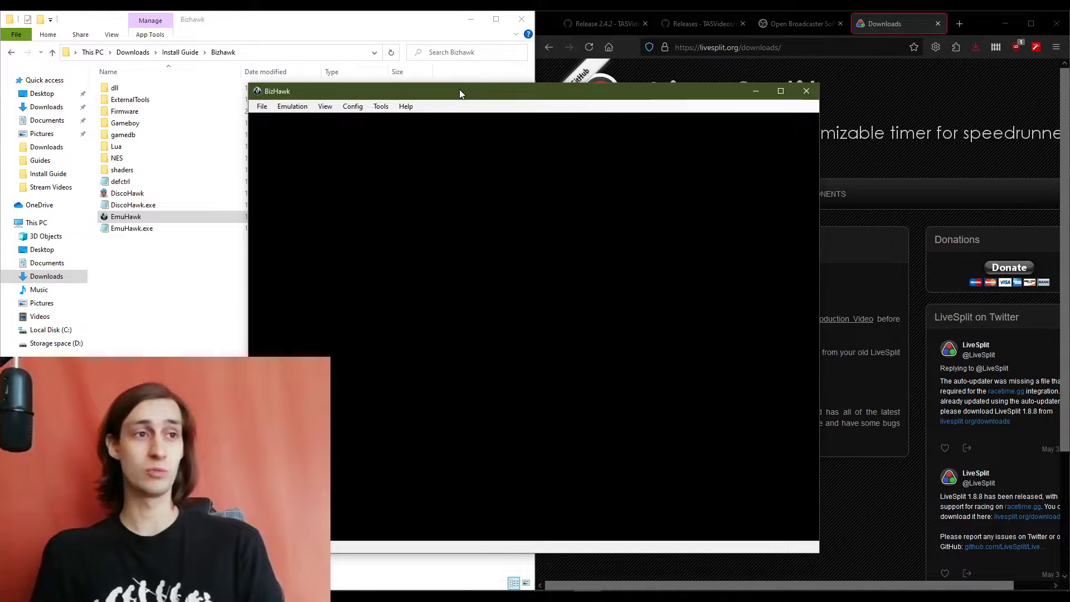
- Switch the emulator to full screen and back to windowed mode, and reposition its window beside the folder listing
{"action": "double_click", "coordinate": [525, 304]}
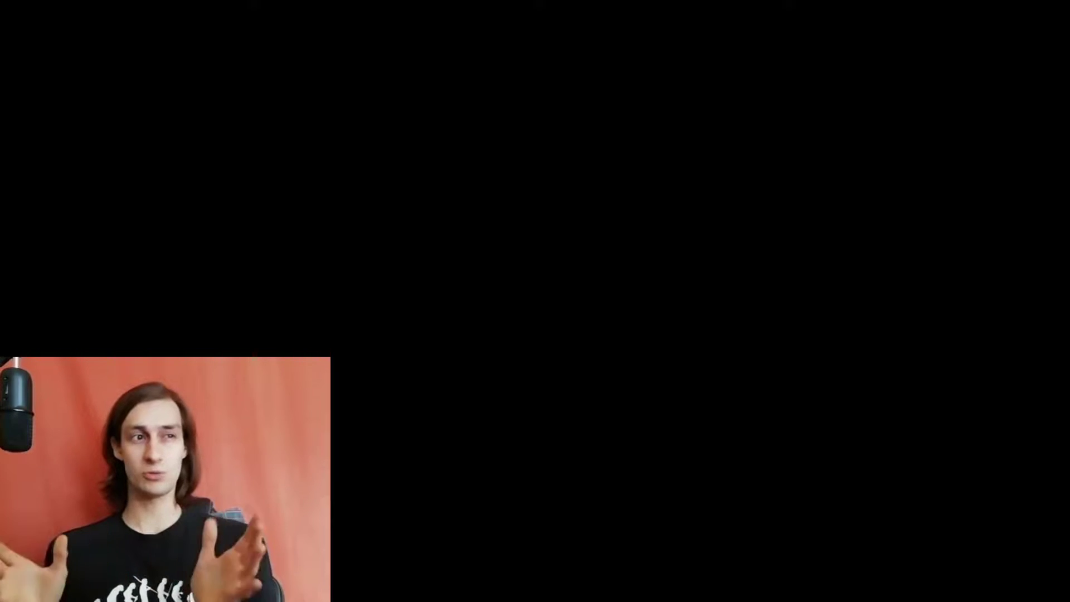
{"action": "double_click", "coordinate": [473, 251]}
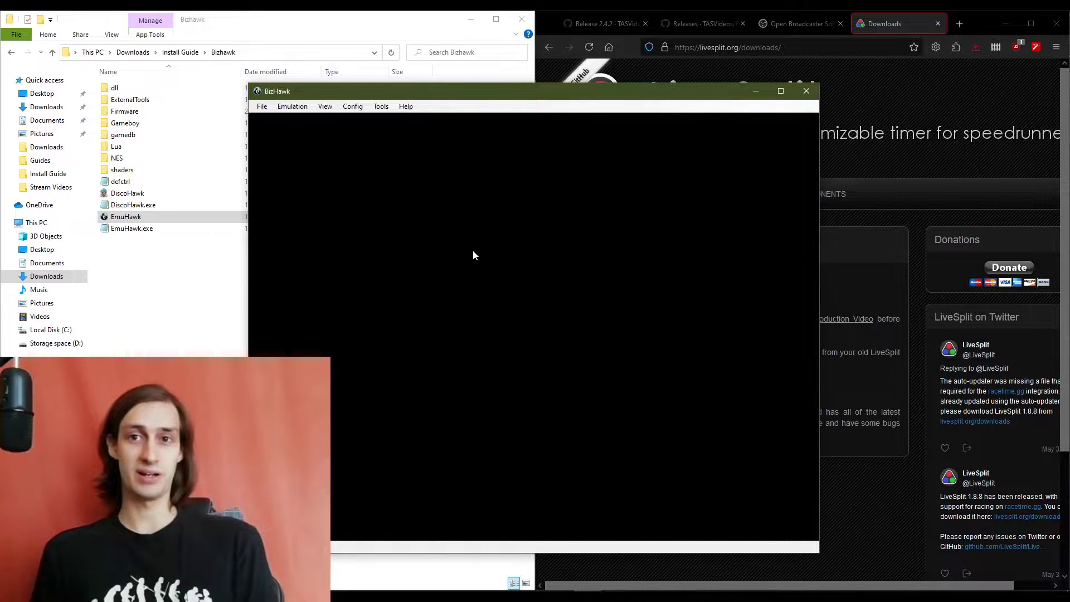
{"action": "left_click_drag", "start_coordinate": [429, 95], "coordinate": [520, 110]}
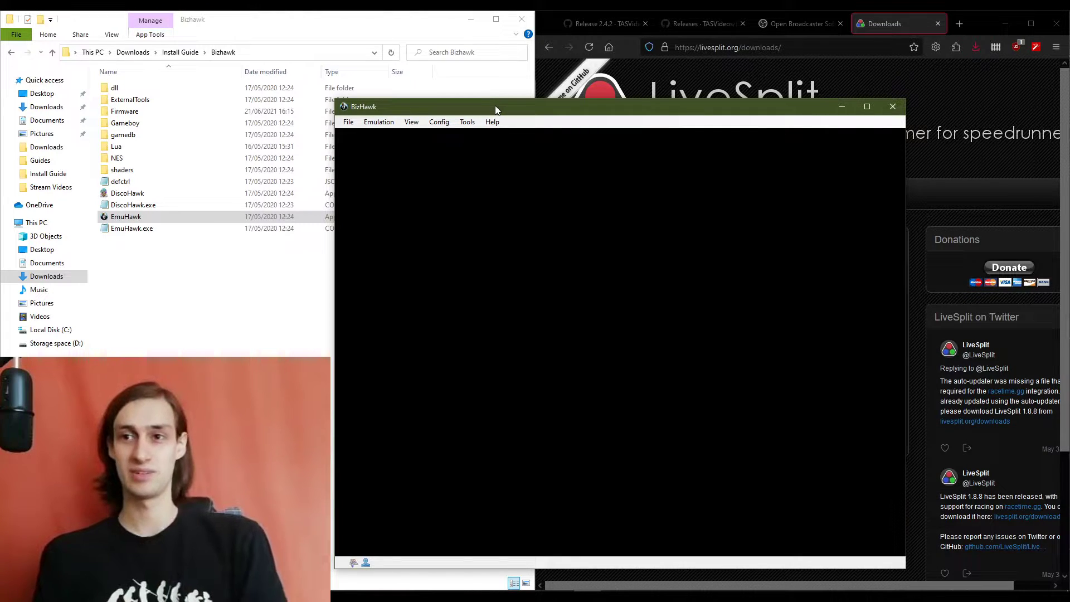
{"action": "left_click_drag", "start_coordinate": [499, 111], "coordinate": [519, 106]}
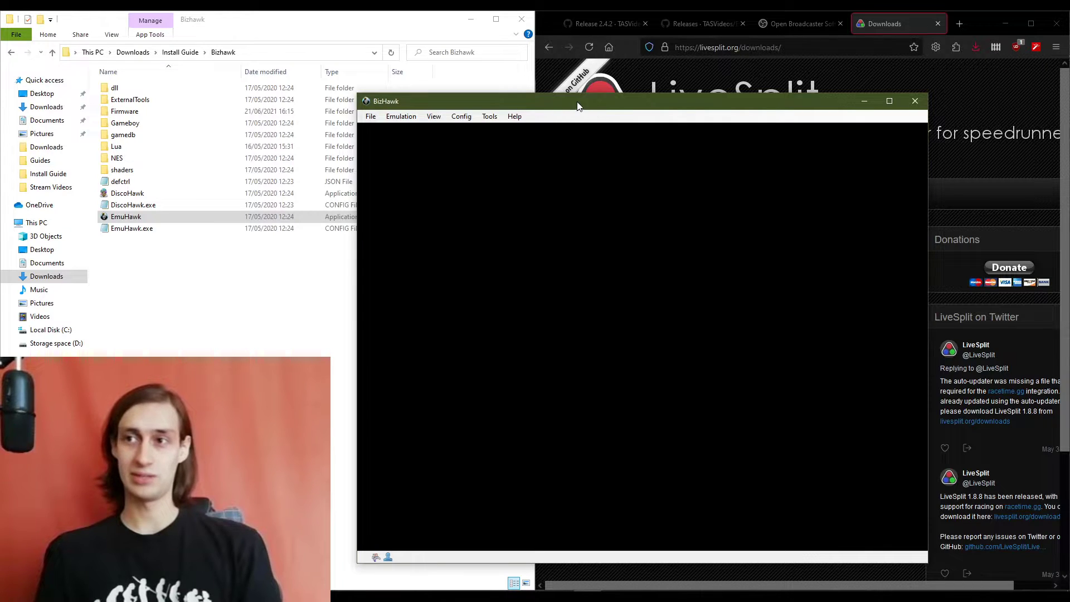
{"action": "left_click_drag", "start_coordinate": [574, 108], "coordinate": [571, 109]}
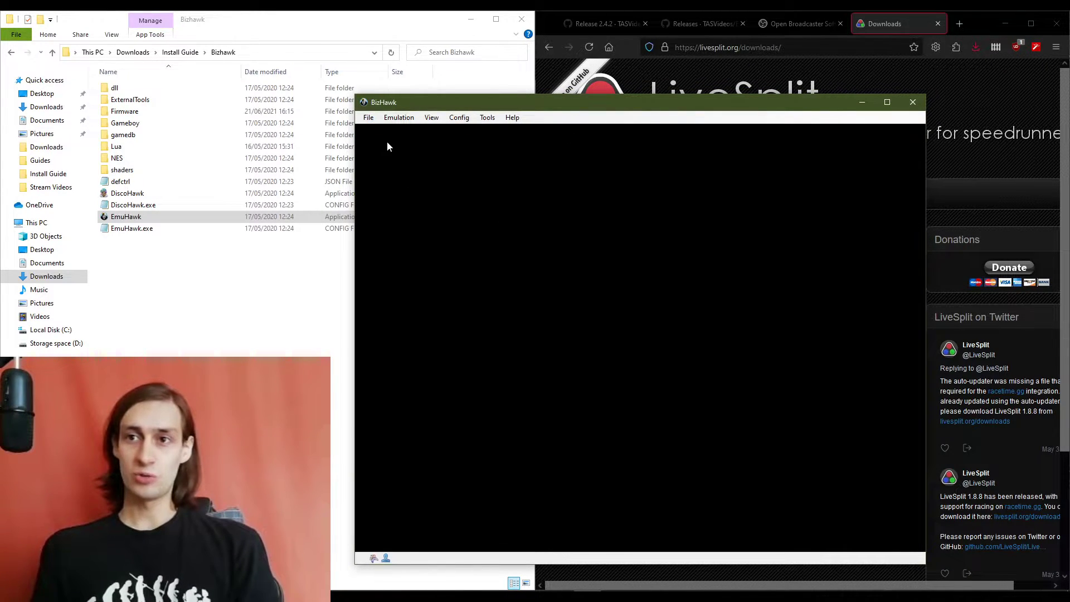
- Load the ROM 1743 - Zelda no Densetsu - Fushigi no Boushi (J)(WRG) from the Install Guide folder
{"action": "left_click", "coordinate": [371, 119]}
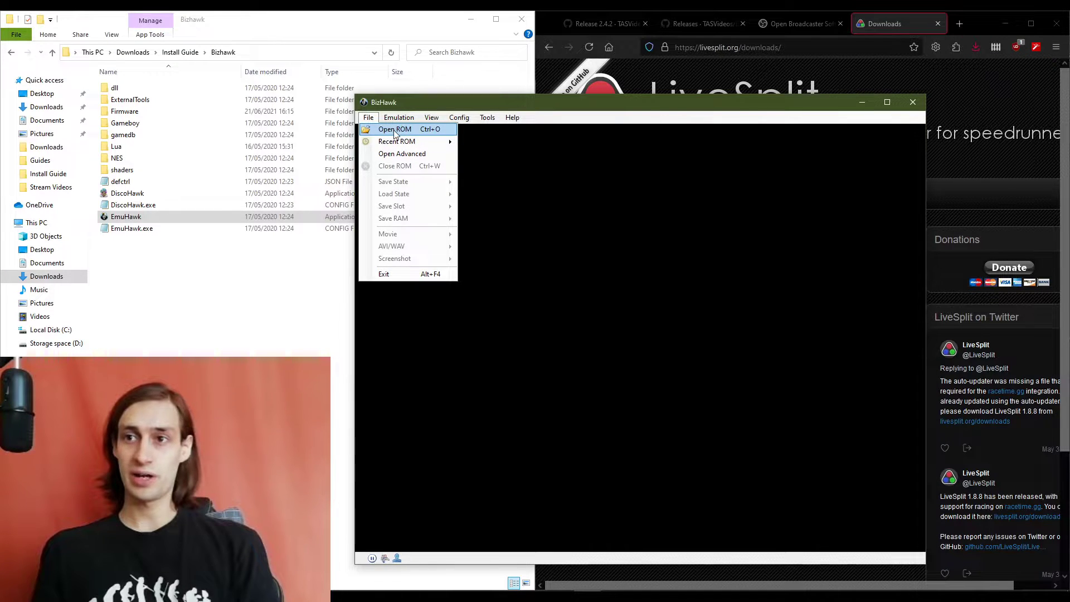
{"action": "left_click", "coordinate": [395, 132]}
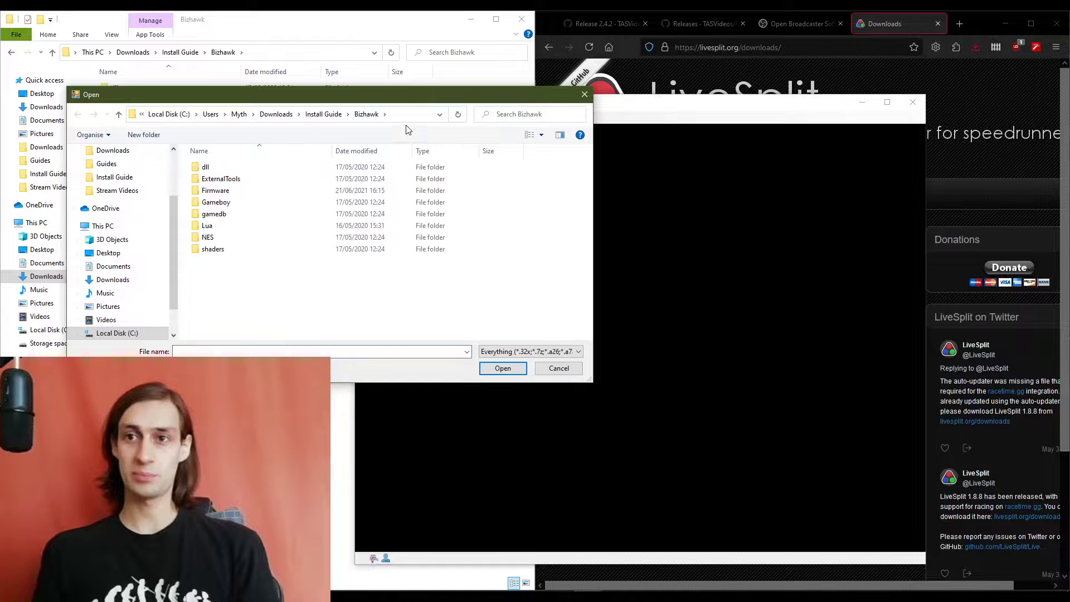
{"action": "left_click", "coordinate": [118, 114]}
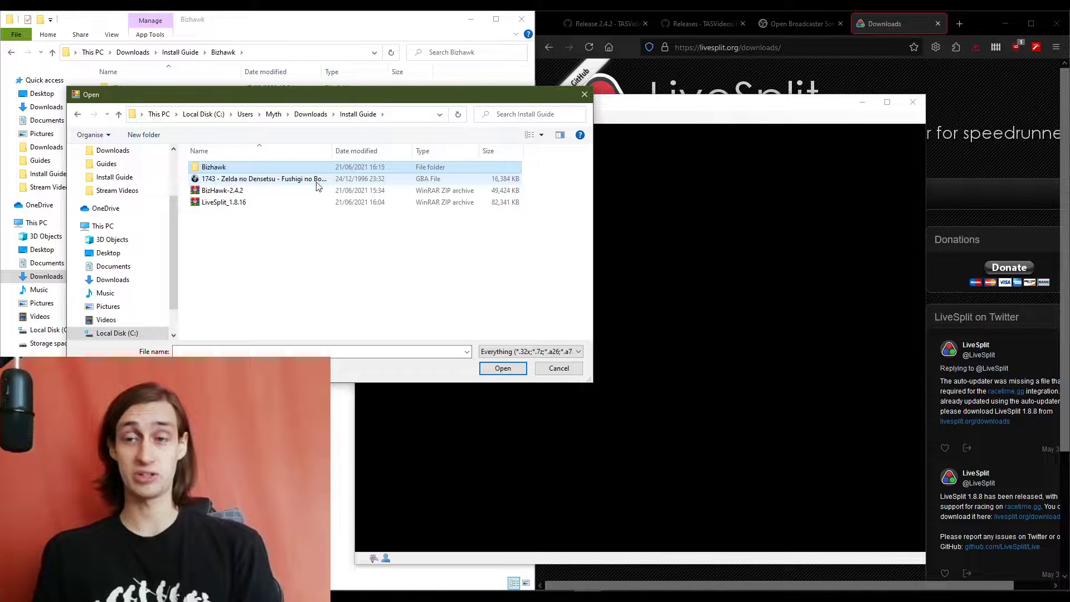
{"action": "left_click", "coordinate": [258, 181]}
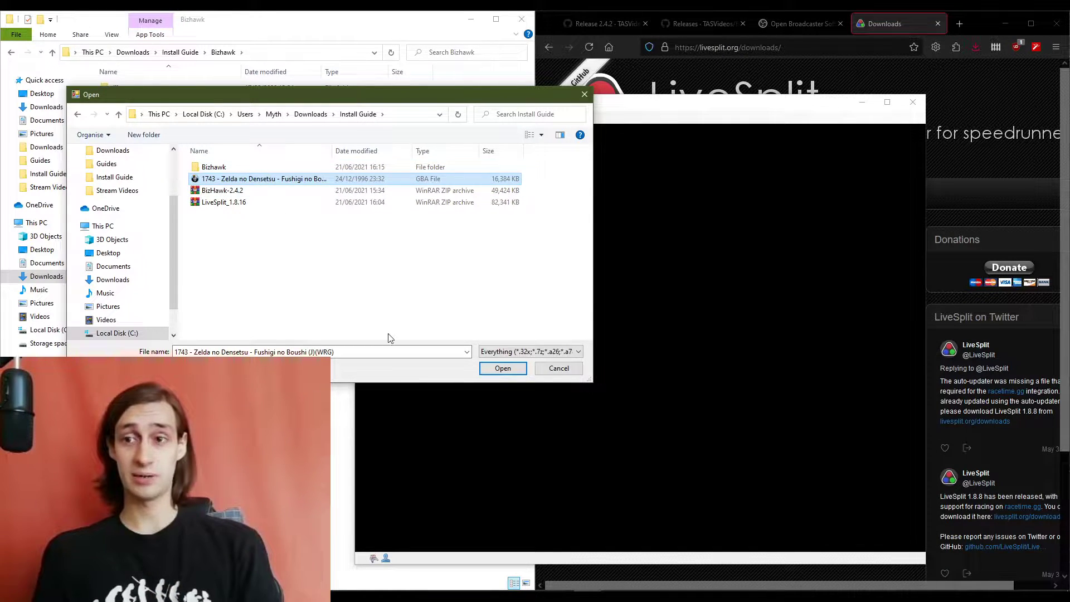
{"action": "left_click", "coordinate": [515, 370]}
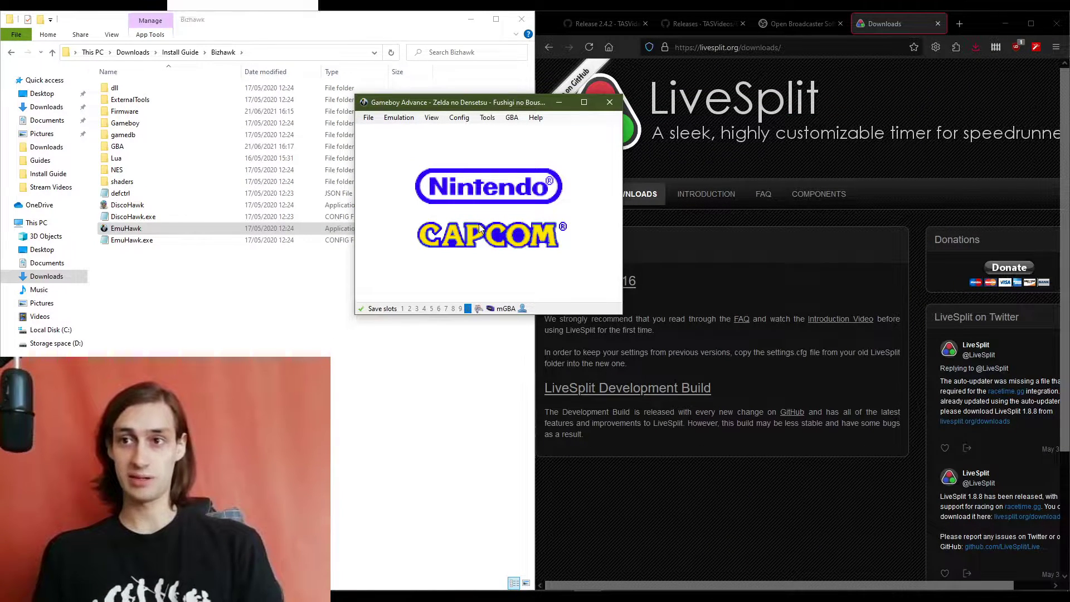
- Set the running game's window size to 5x, reposition the window and reboot the emulator core
{"action": "left_click", "coordinate": [431, 118]}
{"action": "mouse_move", "coordinate": [465, 134]}
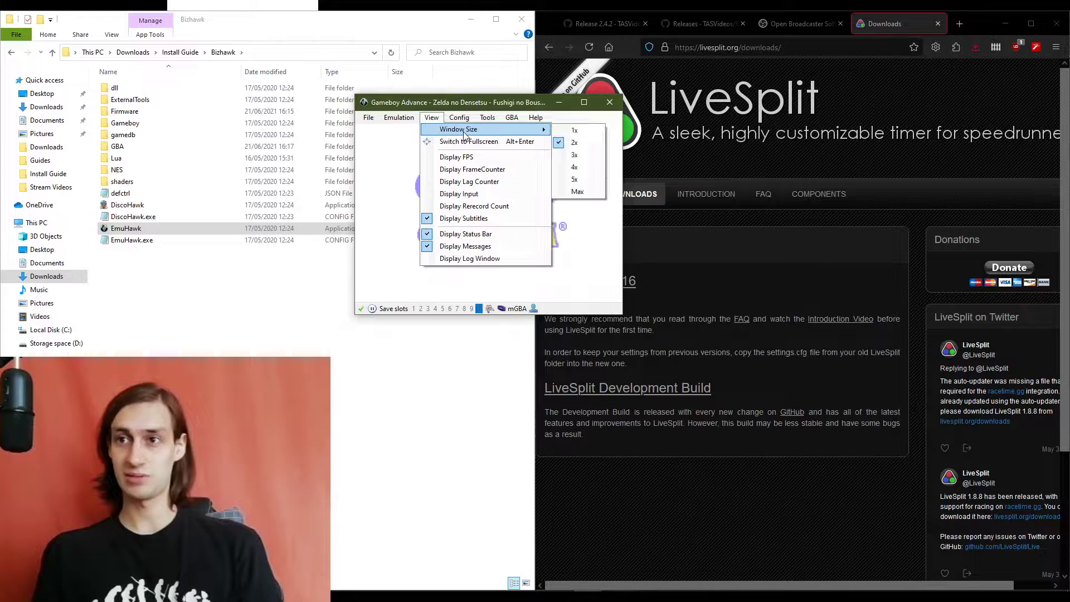
{"action": "left_click", "coordinate": [575, 179]}
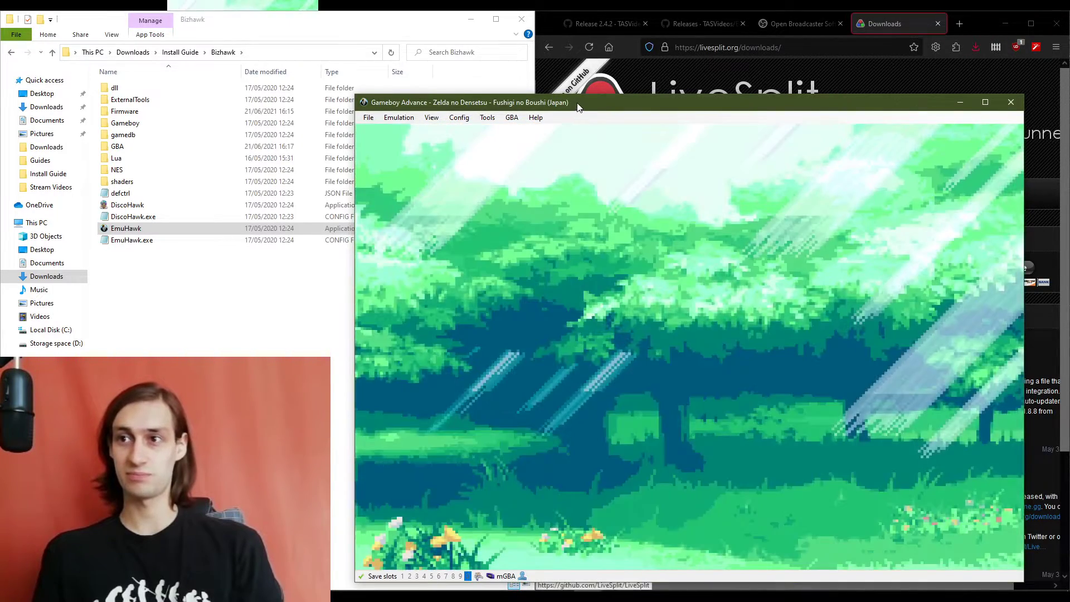
{"action": "left_click_drag", "start_coordinate": [578, 105], "coordinate": [539, 79]}
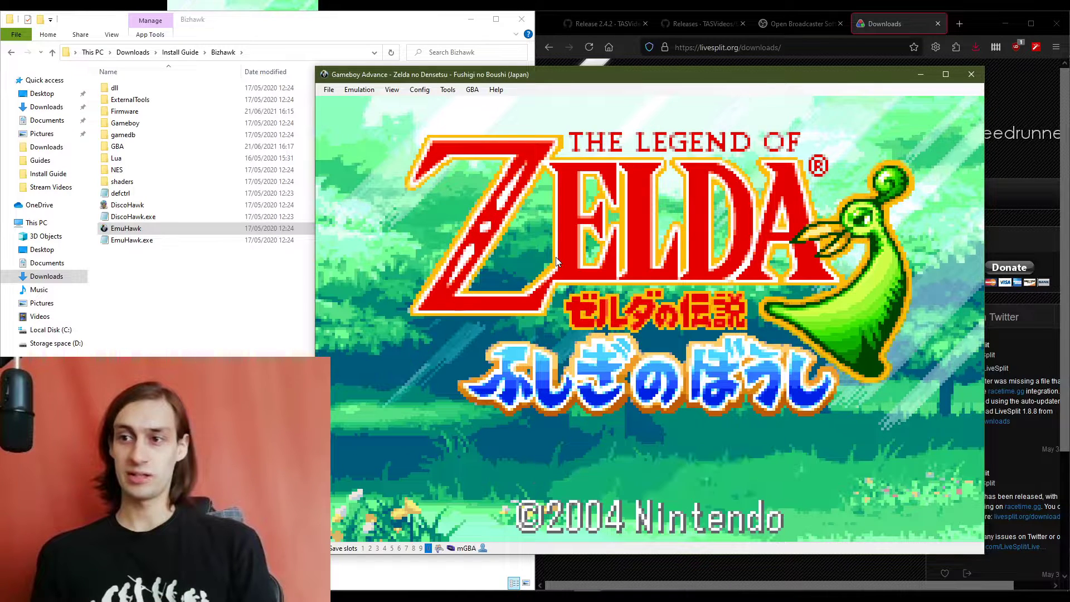
{"action": "left_click", "coordinate": [359, 91]}
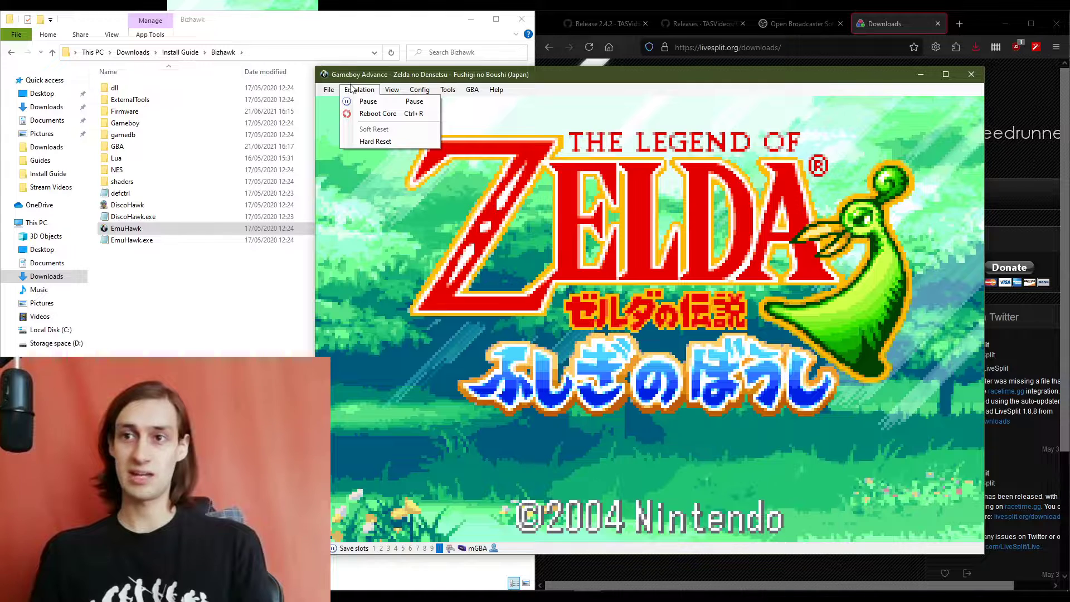
{"action": "left_click", "coordinate": [381, 114]}
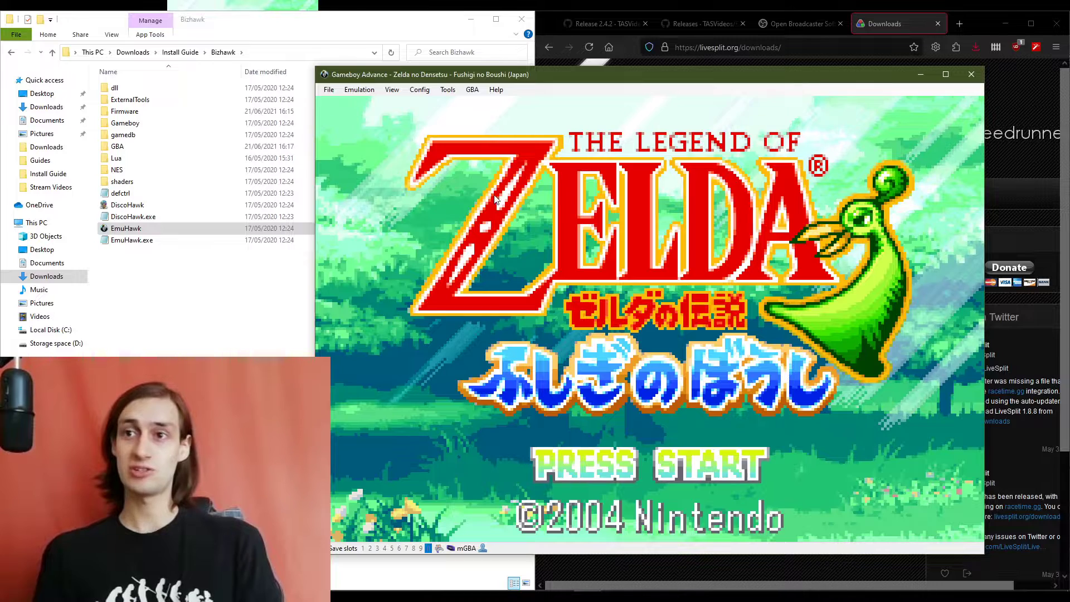
- Check the status of the GBA Bios entry in the emulator's firmware list and close the list
{"action": "left_click", "coordinate": [419, 91]}
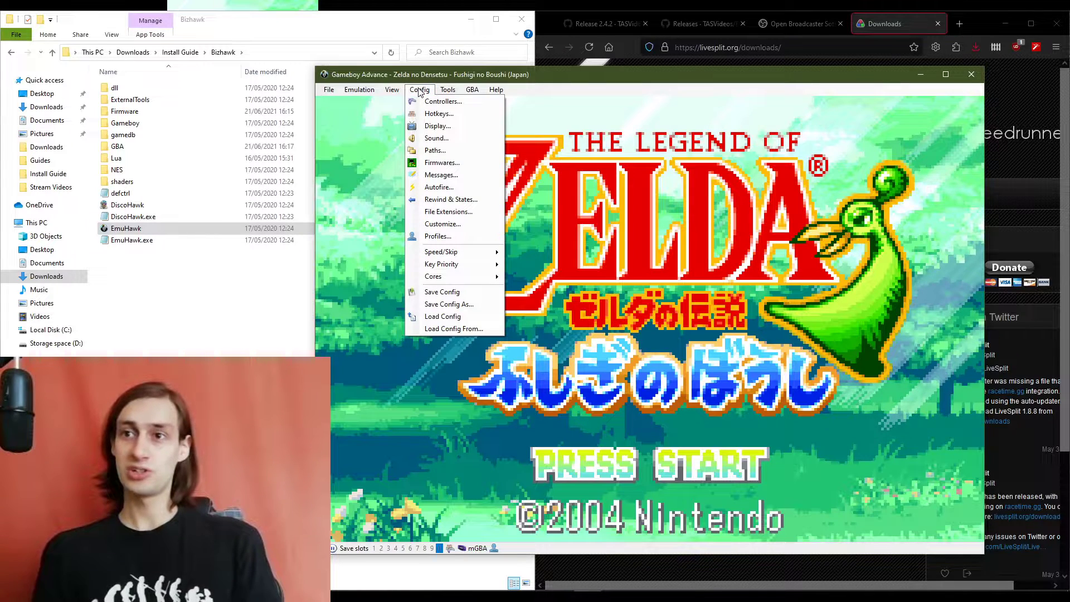
{"action": "left_click", "coordinate": [430, 163]}
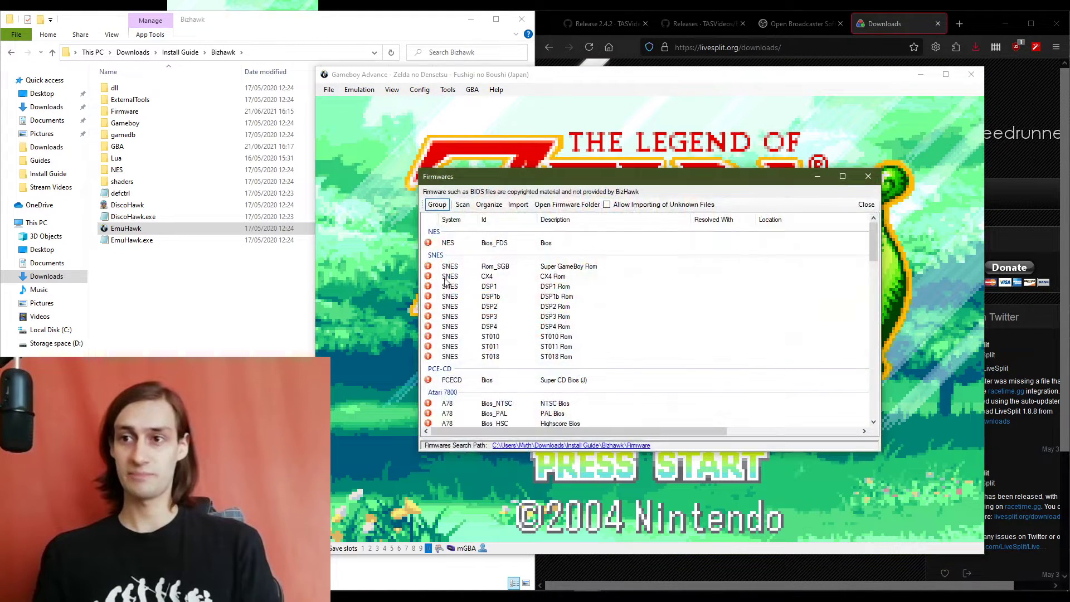
{"action": "scroll", "coordinate": [483, 297], "scroll_direction": "down", "scroll_amount": 6}
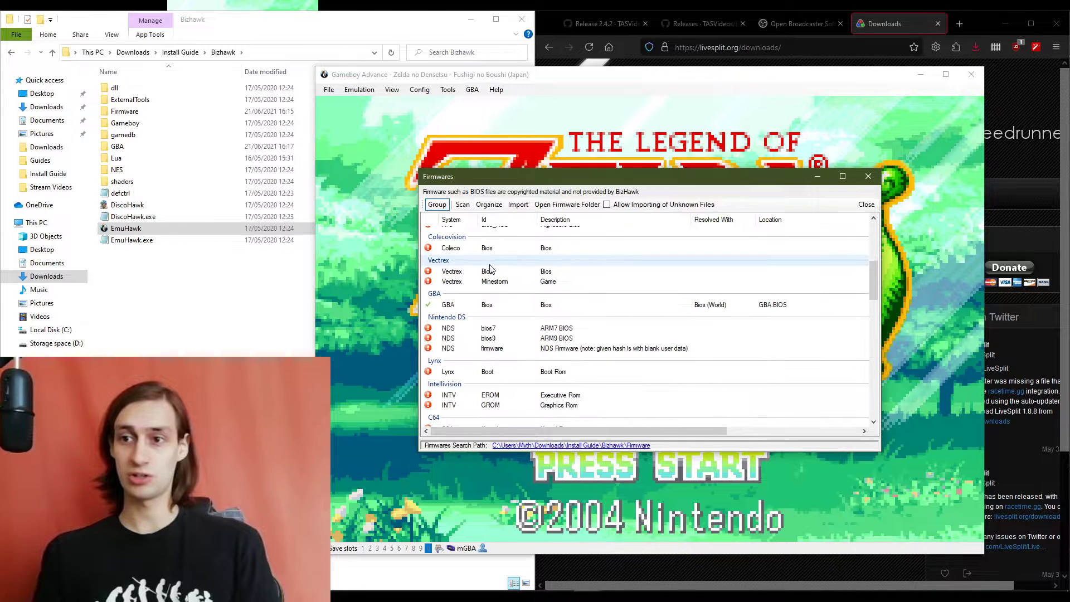
{"action": "mouse_move", "coordinate": [429, 305]}
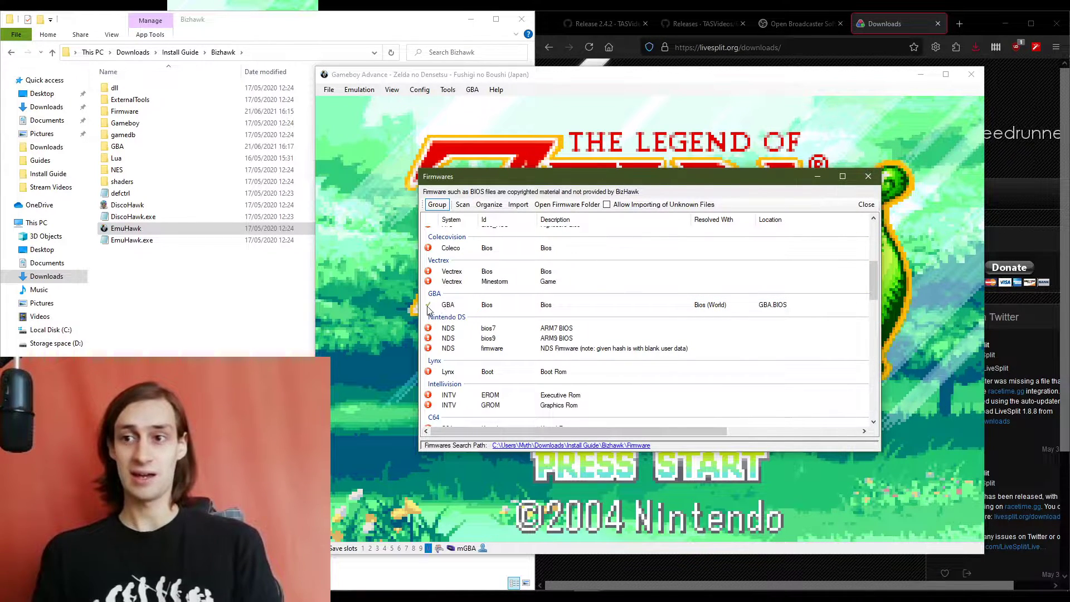
{"action": "left_click", "coordinate": [523, 306]}
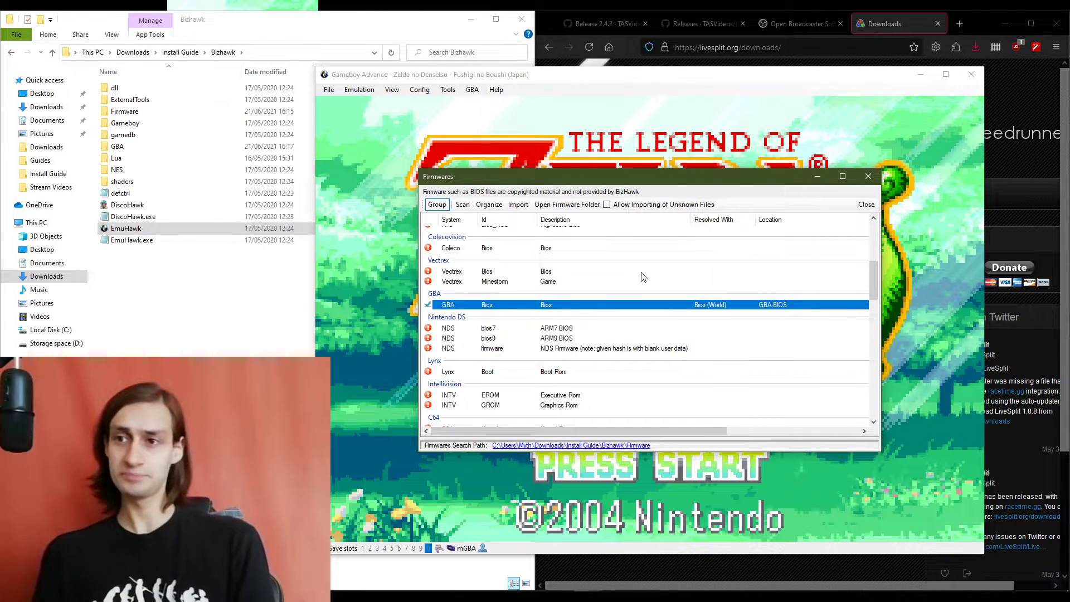
{"action": "left_click", "coordinate": [869, 176]}
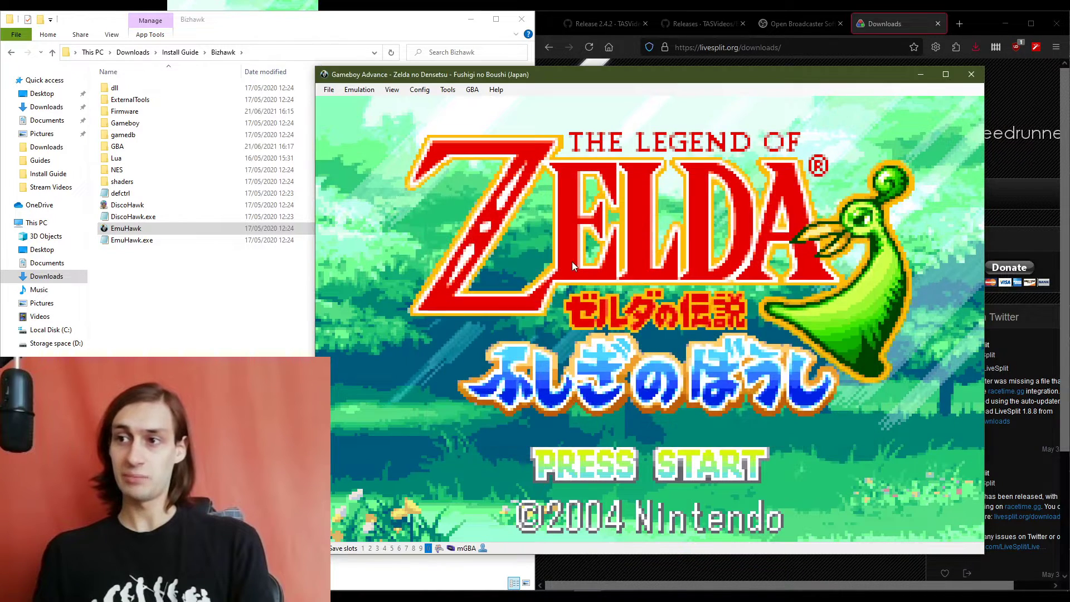
- Set Skip BIOS to False in the Gameboy Advance sync settings and reboot the emulator core
{"action": "left_click", "coordinate": [472, 91]}
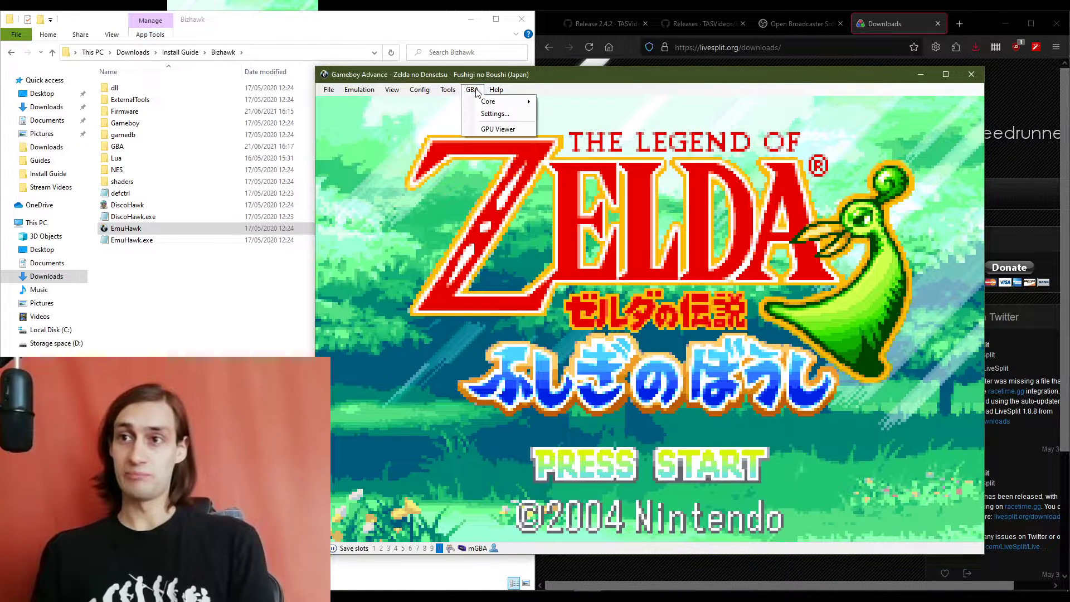
{"action": "left_click", "coordinate": [493, 115]}
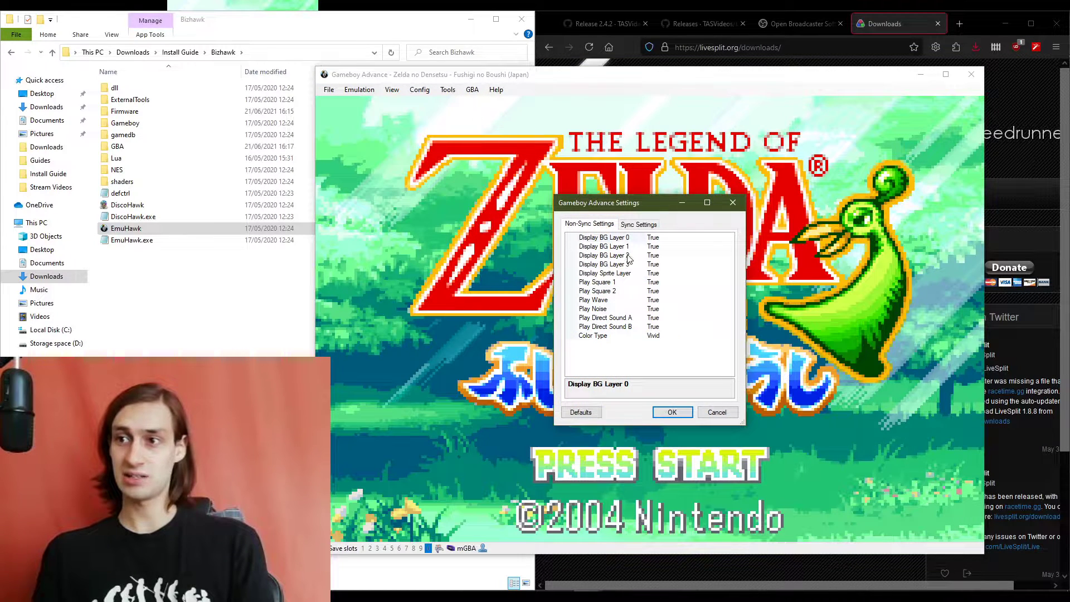
{"action": "left_click", "coordinate": [645, 225]}
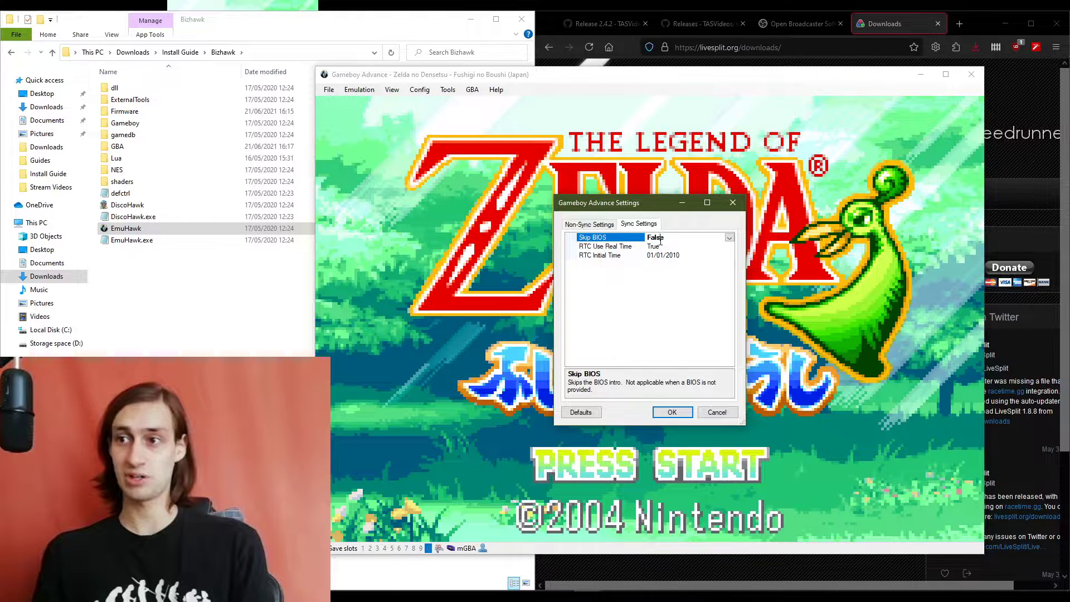
{"action": "left_click", "coordinate": [729, 238]}
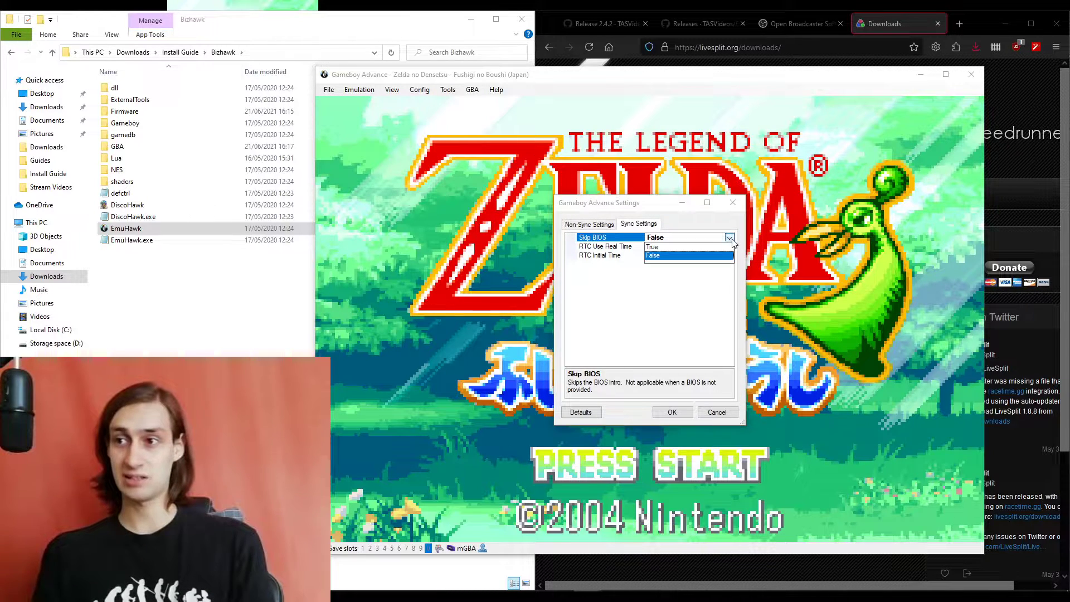
{"action": "left_click", "coordinate": [662, 257]}
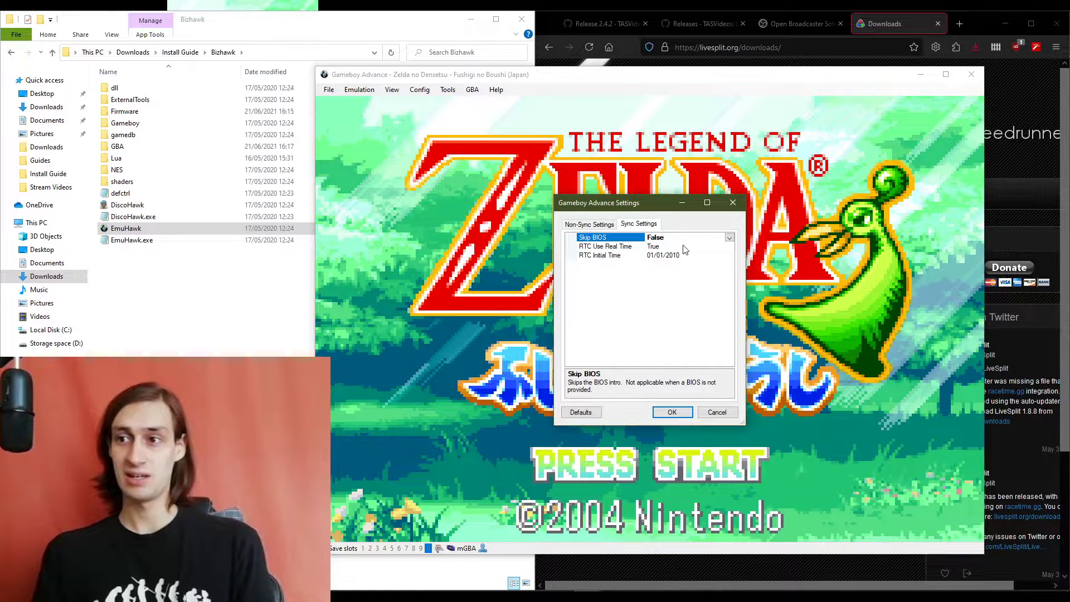
{"action": "left_click", "coordinate": [681, 413]}
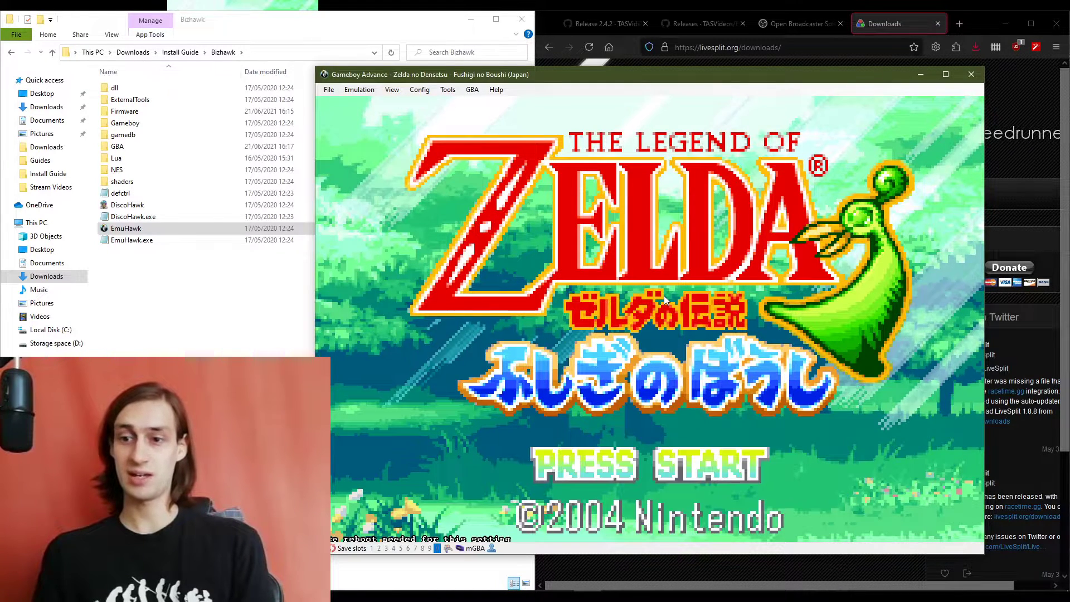
{"action": "left_click", "coordinate": [359, 89]}
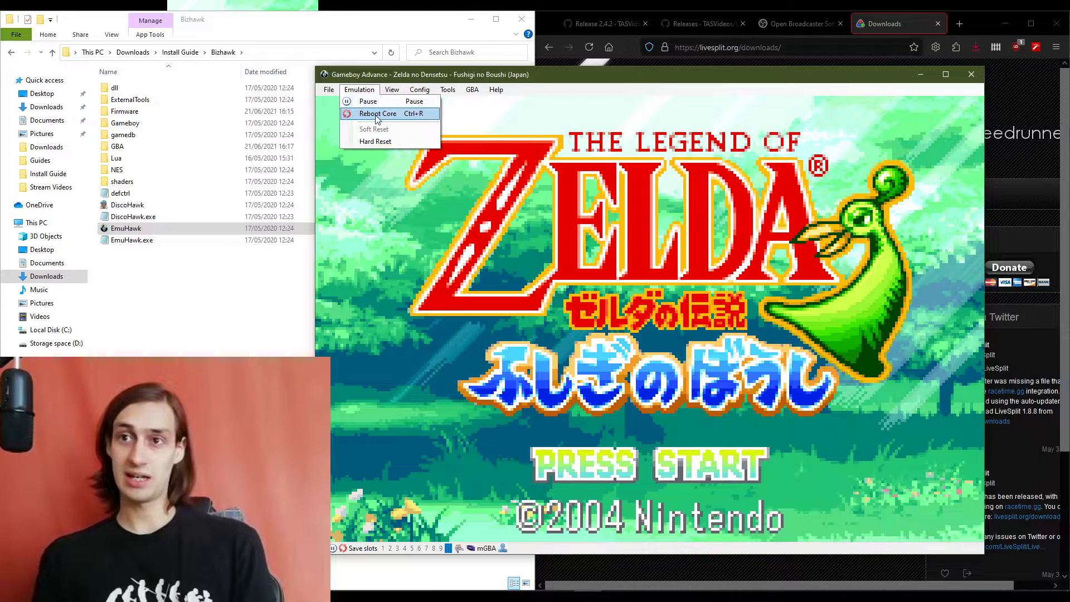
{"action": "left_click", "coordinate": [378, 114]}
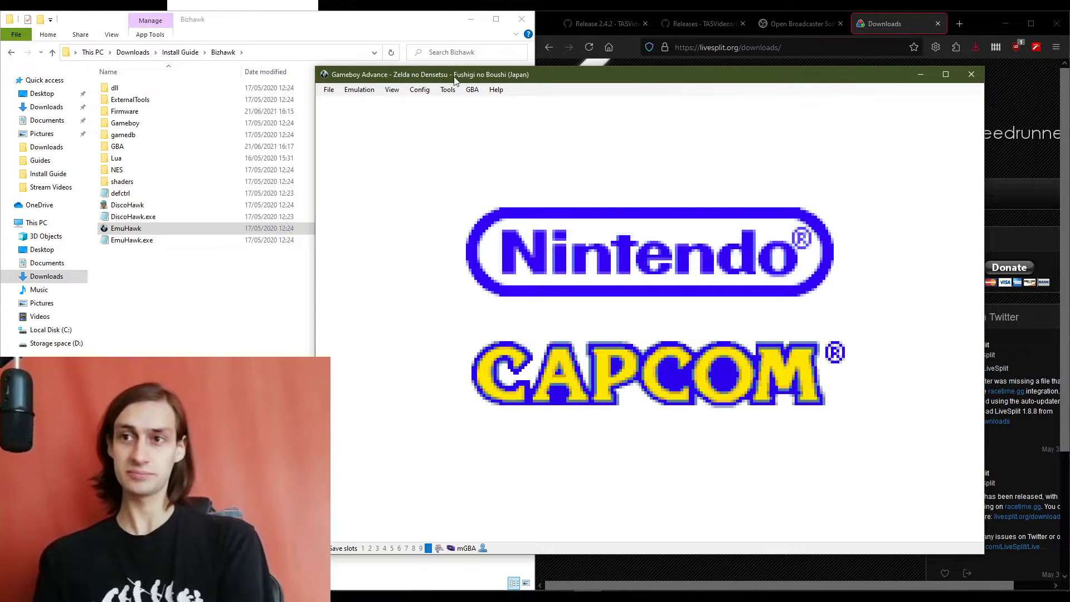
- Turn on the on-screen FPS, frame counter and input displays for the running game
{"action": "left_click", "coordinate": [419, 89]}
{"action": "left_click", "coordinate": [419, 90]}
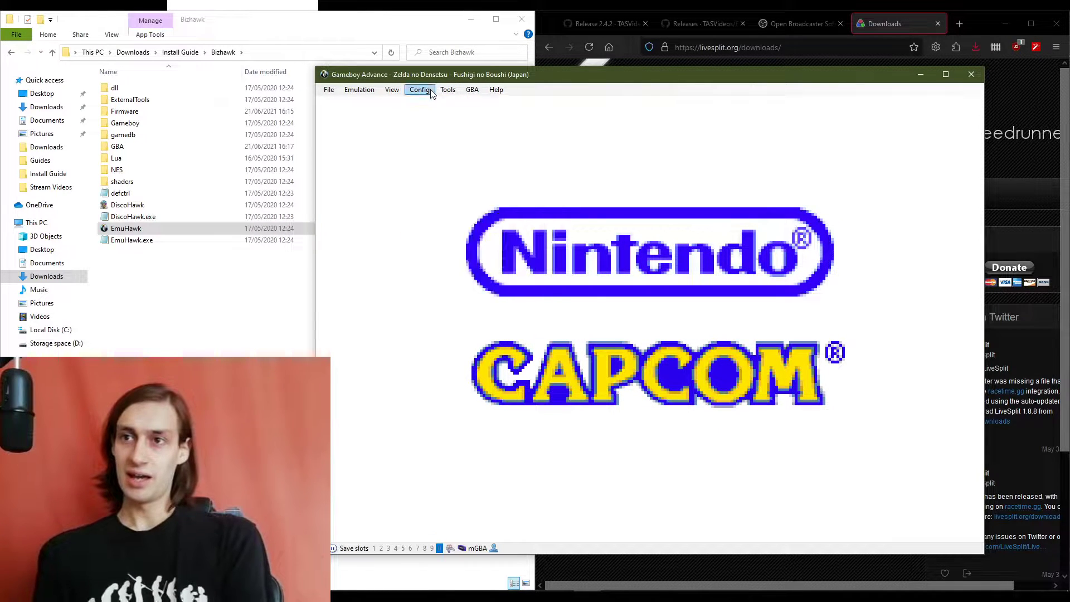
{"action": "left_click", "coordinate": [423, 92]}
{"action": "left_click", "coordinate": [423, 92]}
{"action": "left_click", "coordinate": [390, 90]}
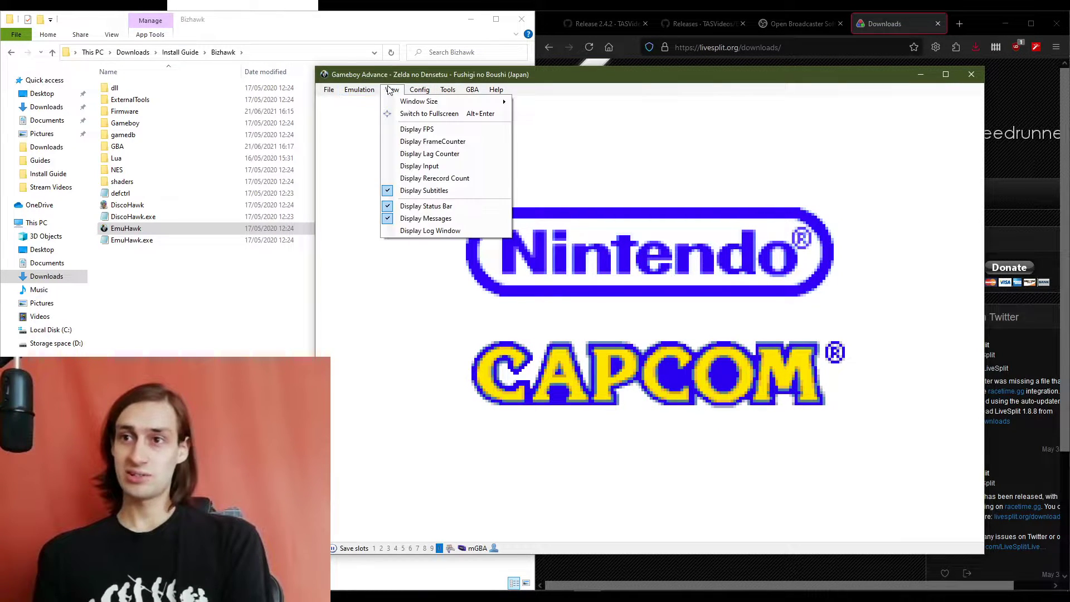
{"action": "left_click", "coordinate": [447, 129]}
{"action": "left_click", "coordinate": [391, 90]}
{"action": "left_click", "coordinate": [450, 142]}
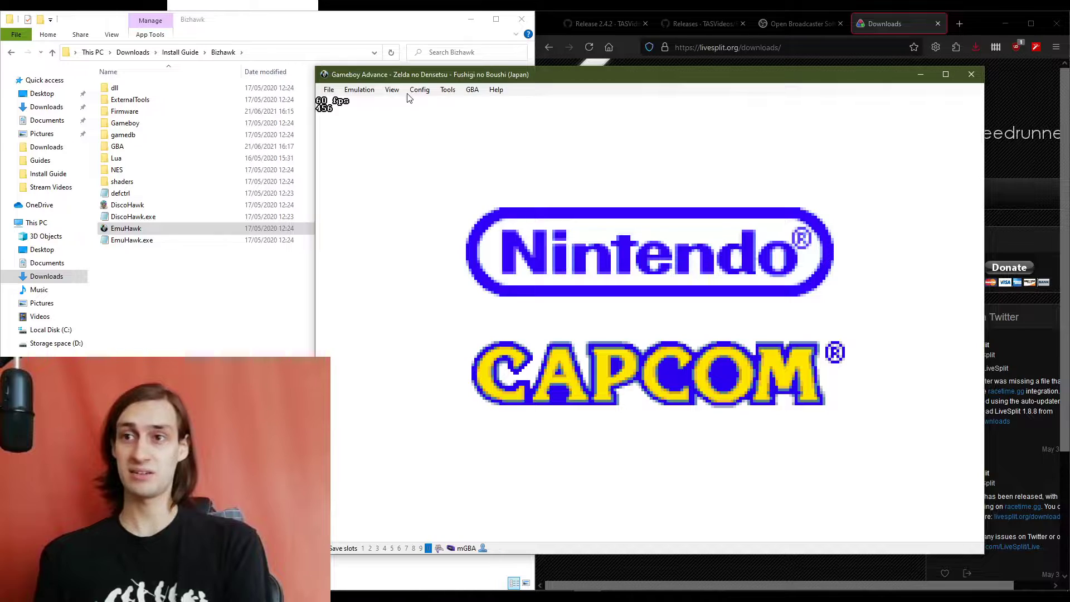
{"action": "left_click", "coordinate": [391, 90]}
{"action": "left_click", "coordinate": [436, 166]}
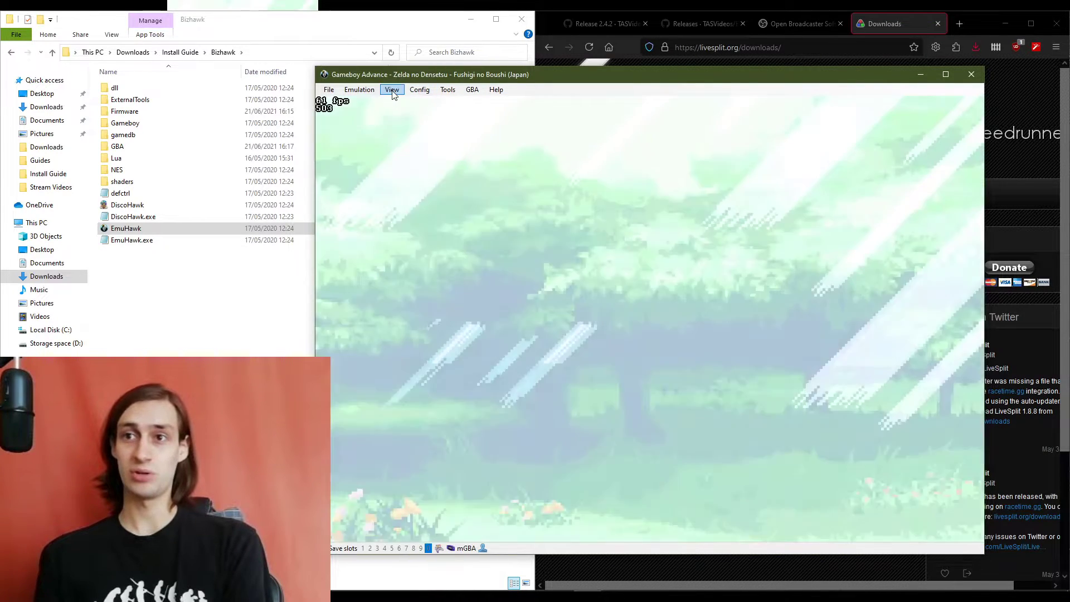
{"action": "left_click", "coordinate": [392, 90]}
{"action": "left_click", "coordinate": [441, 178]}
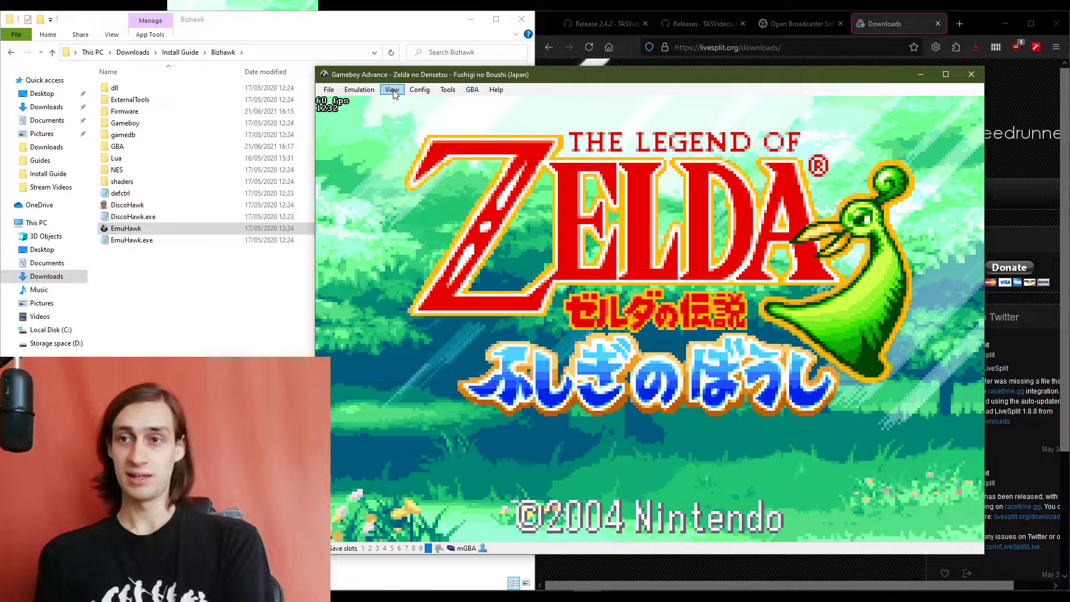
- Clear all bindings in the GBA controller configuration and map the normal controls to the X1 gamepad, with X1 A for B and X1 B for A
{"action": "left_click", "coordinate": [419, 90]}
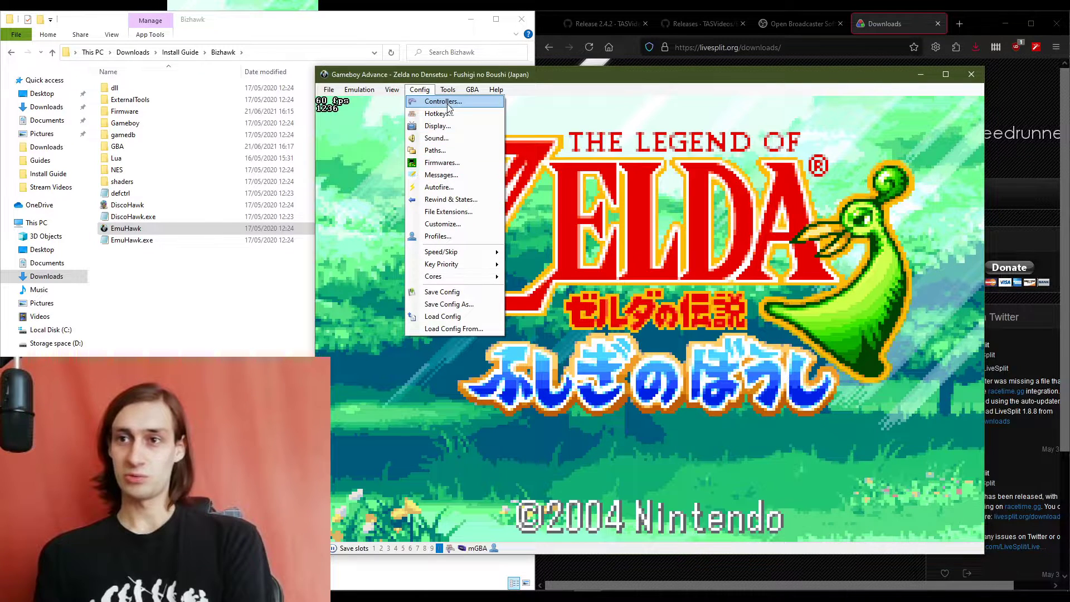
{"action": "left_click", "coordinate": [441, 101]}
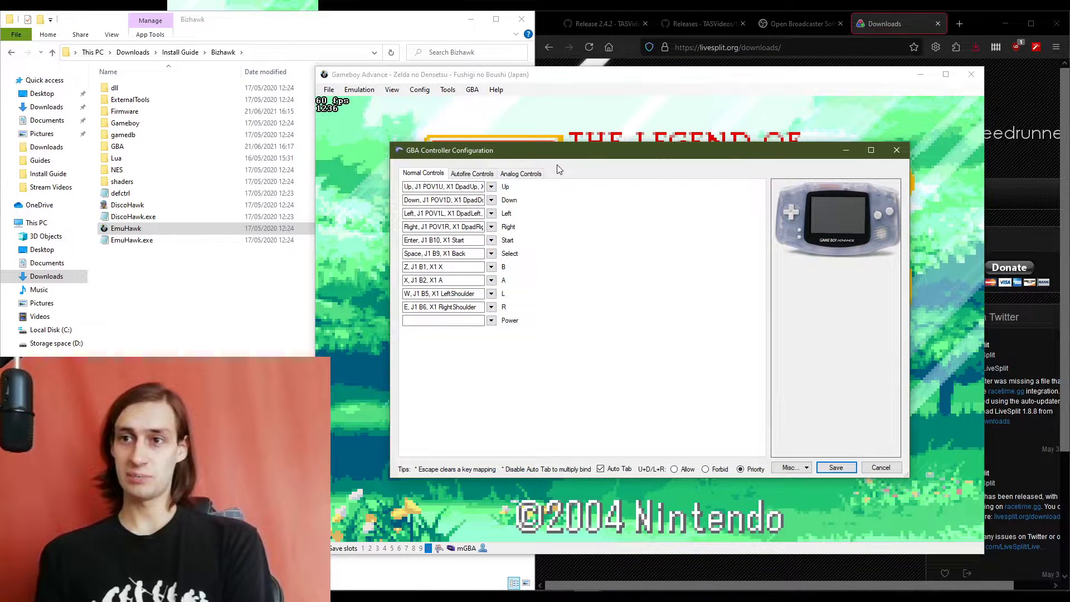
{"action": "left_click_drag", "start_coordinate": [556, 159], "coordinate": [535, 166]}
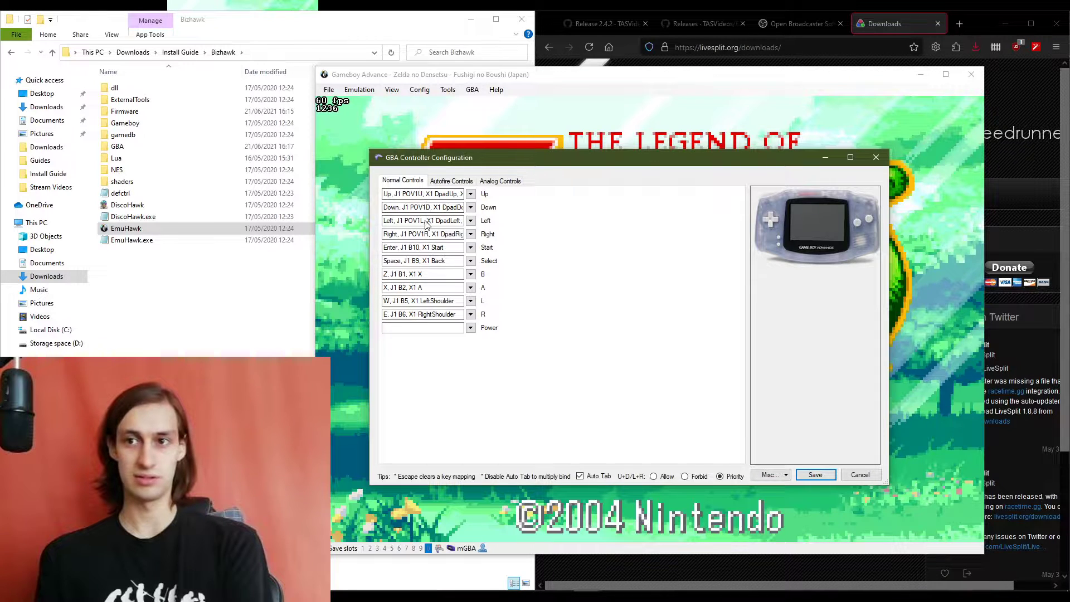
{"action": "left_click", "coordinate": [770, 475]}
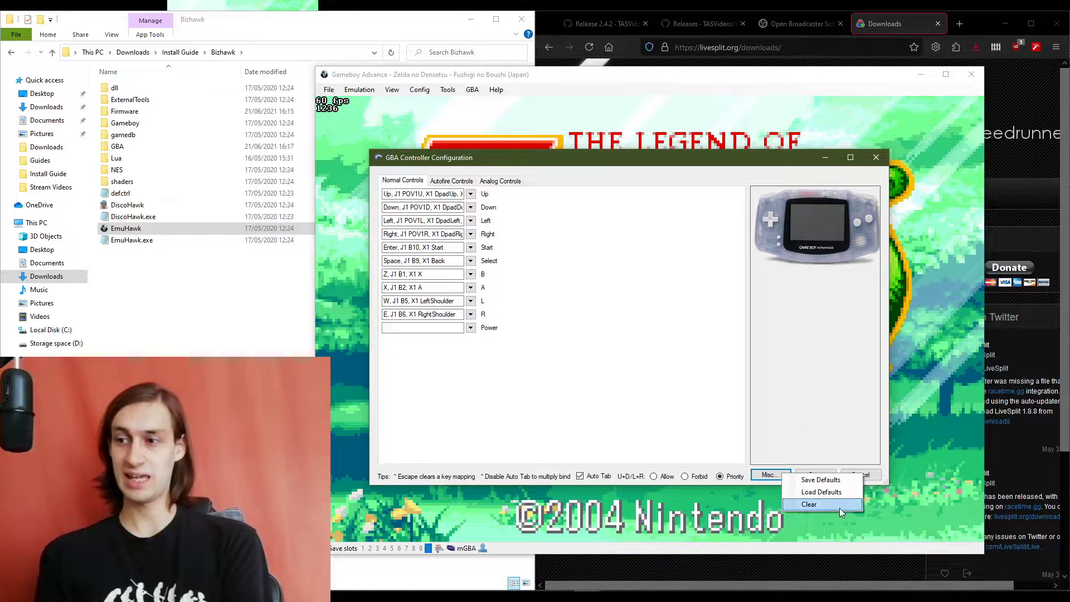
{"action": "left_click", "coordinate": [807, 505]}
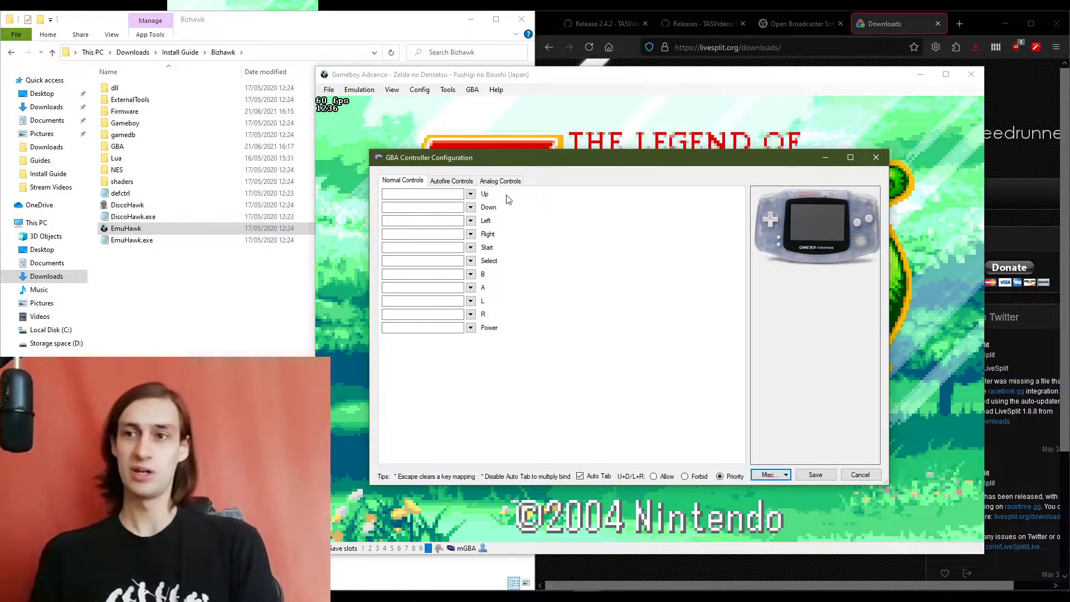
{"action": "left_click", "coordinate": [452, 181]}
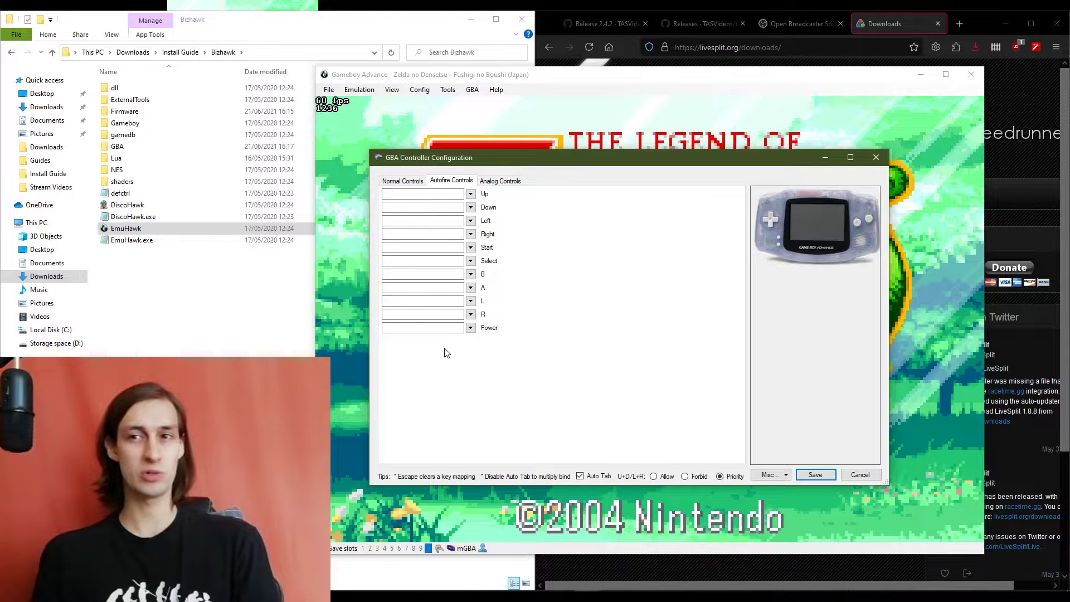
{"action": "left_click", "coordinate": [412, 181]}
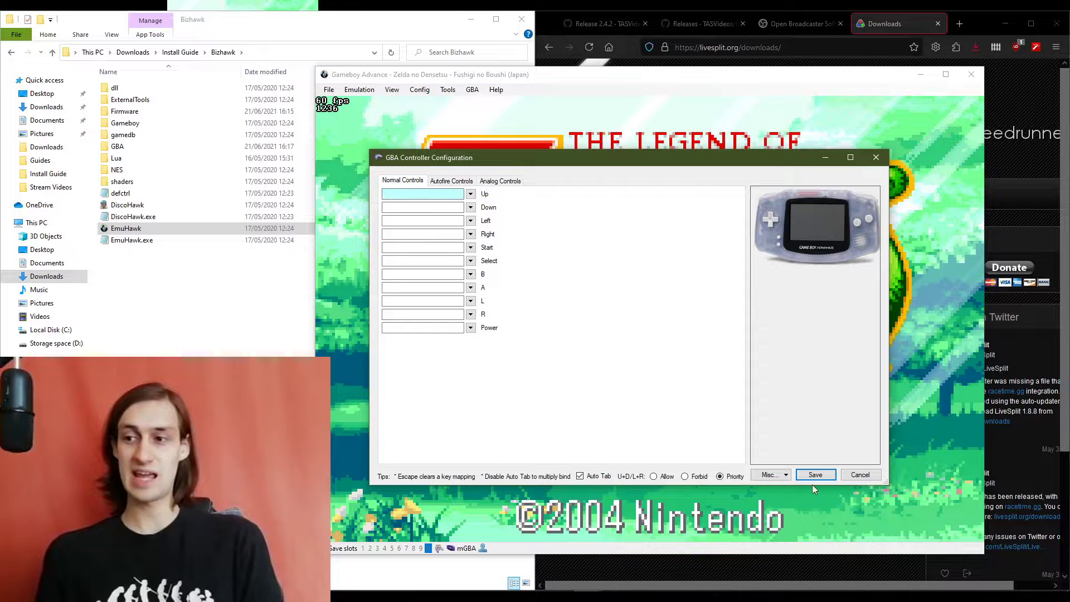
{"action": "left_click", "coordinate": [768, 473]}
{"action": "left_click", "coordinate": [801, 504]}
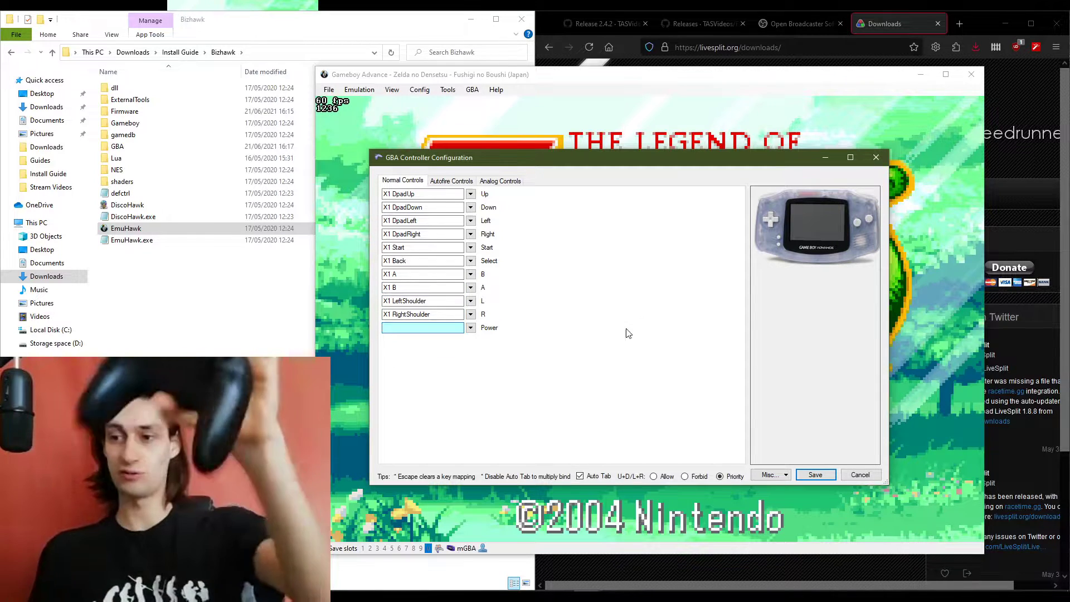
- Disable Auto Tab and add W, S, A and D as extra bindings for Up, Down, Left and Right
{"action": "left_click", "coordinate": [580, 478]}
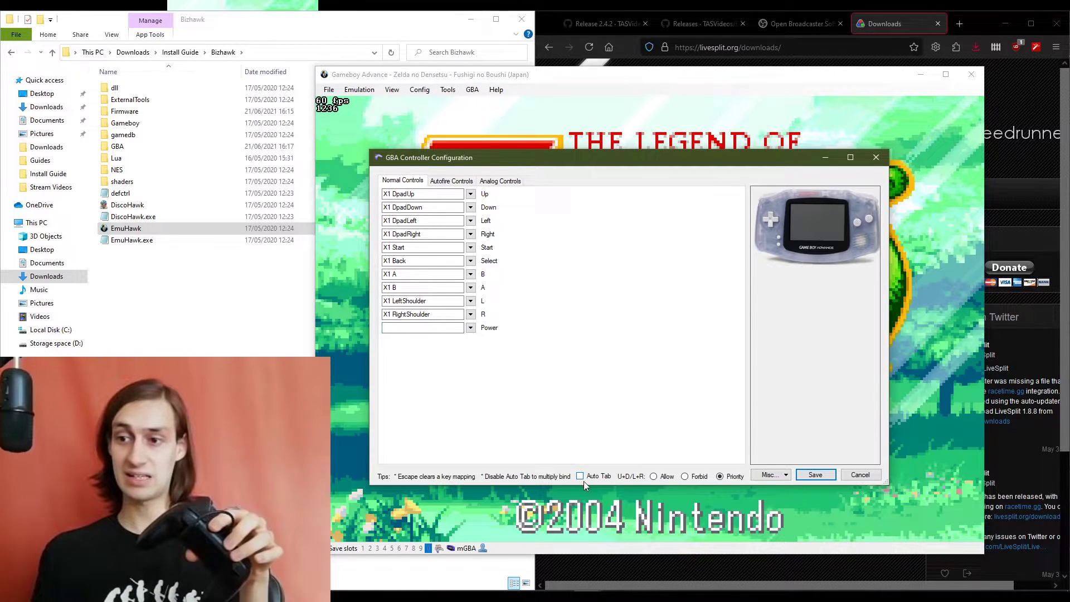
{"action": "left_click", "coordinate": [430, 198]}
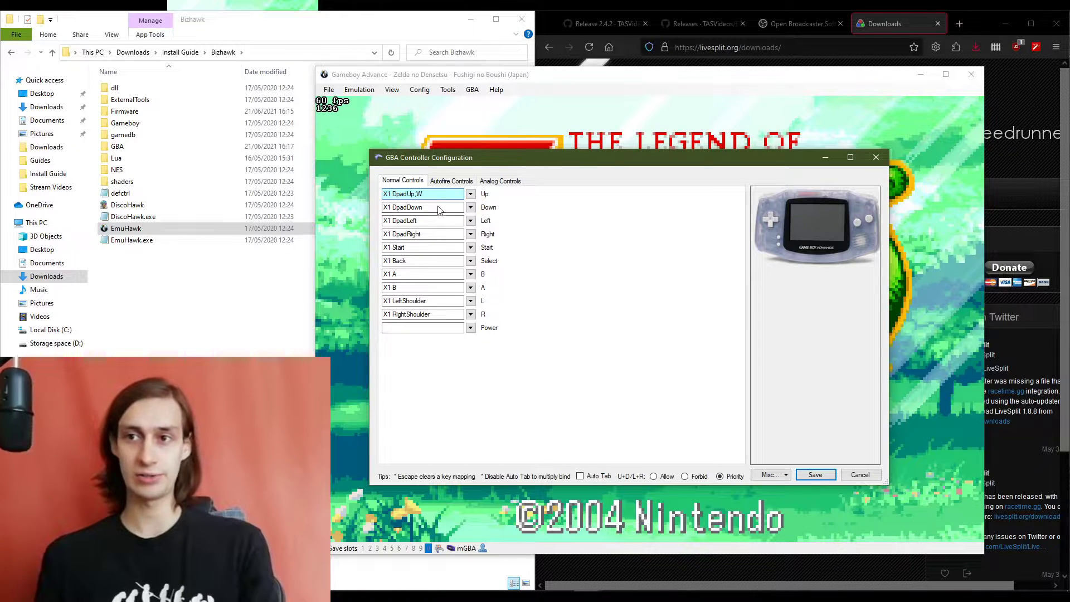
{"action": "key", "text": "w"}
{"action": "left_click", "coordinate": [439, 208]}
{"action": "key", "text": "s"}
{"action": "left_click", "coordinate": [441, 223]}
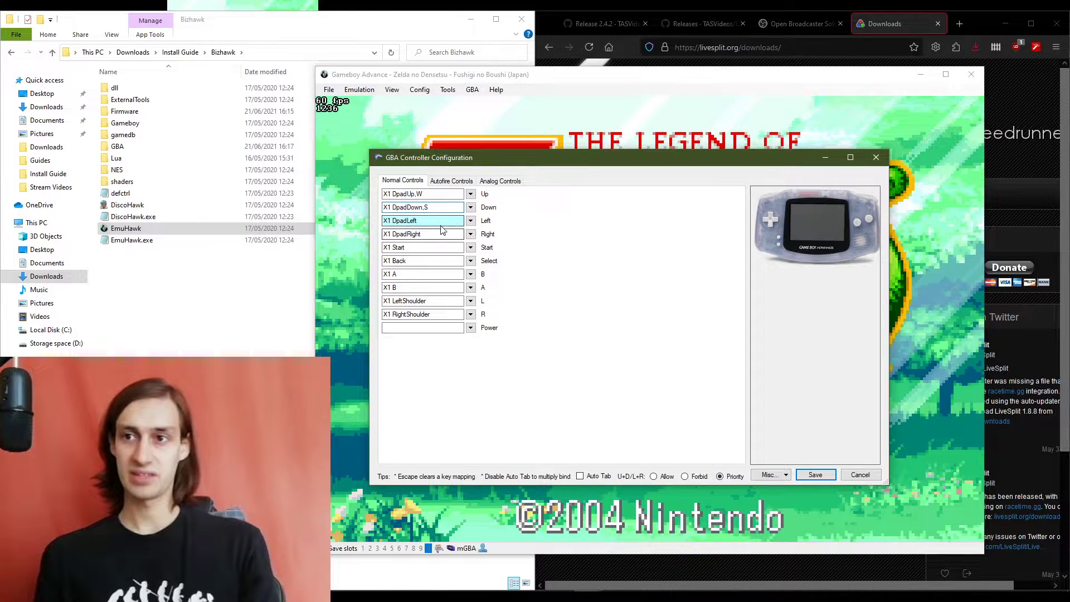
{"action": "key", "text": "a"}
{"action": "left_click", "coordinate": [449, 236]}
{"action": "key", "text": "d"}
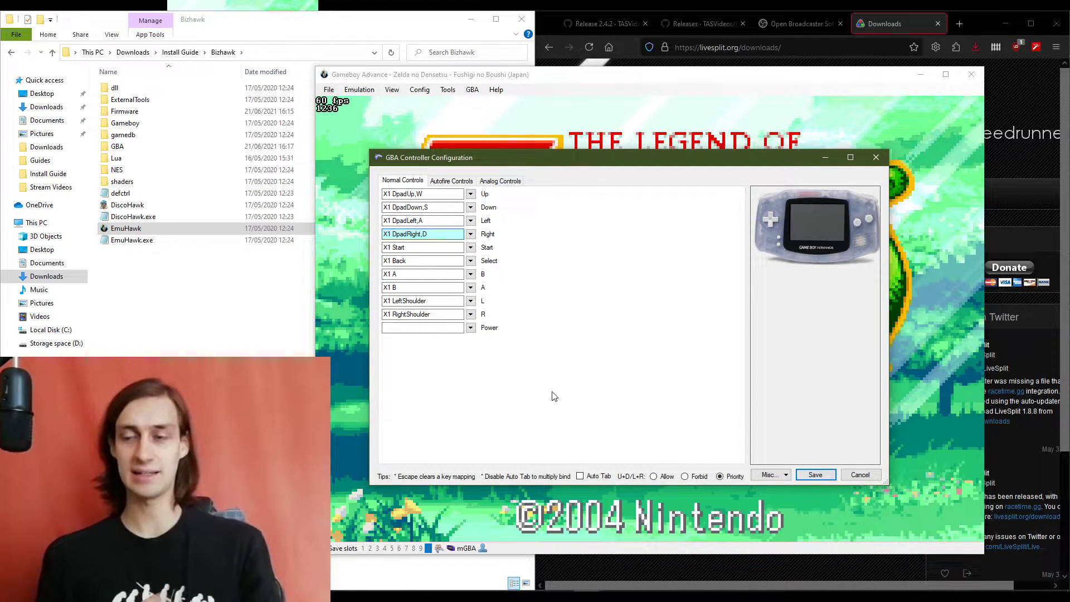
- Add KeypadPlus to Start, ShiftLeft to Select, Keypad0 to B and KeypadEnter to A as extra keyboard bindings
{"action": "key", "text": "Tab"}
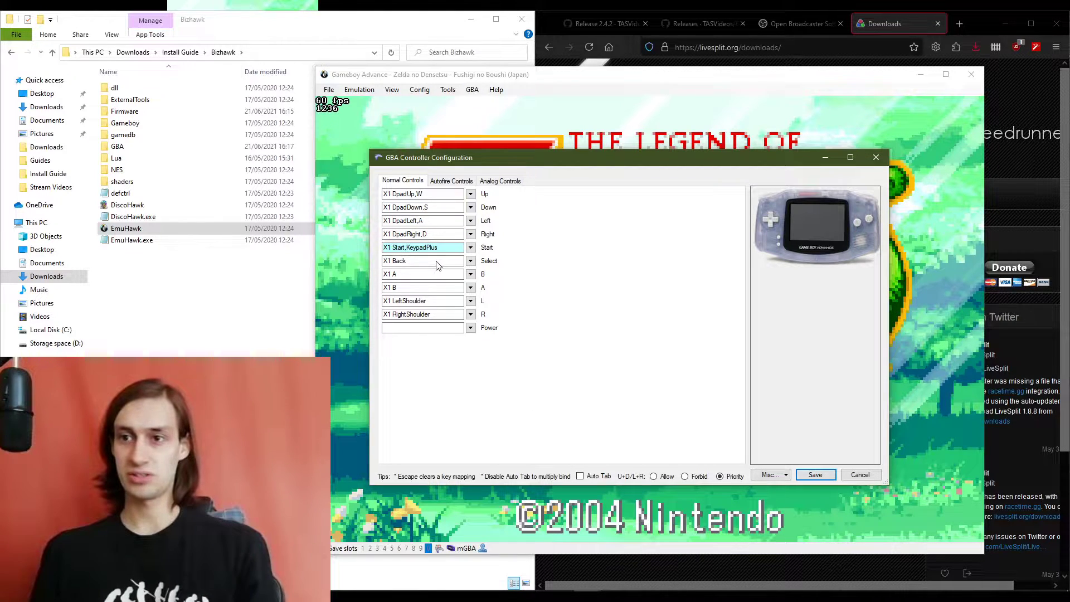
{"action": "key", "text": "KP_Add"}
{"action": "left_click", "coordinate": [441, 267]}
{"action": "key", "text": "shift"}
{"action": "left_click", "coordinate": [445, 276]}
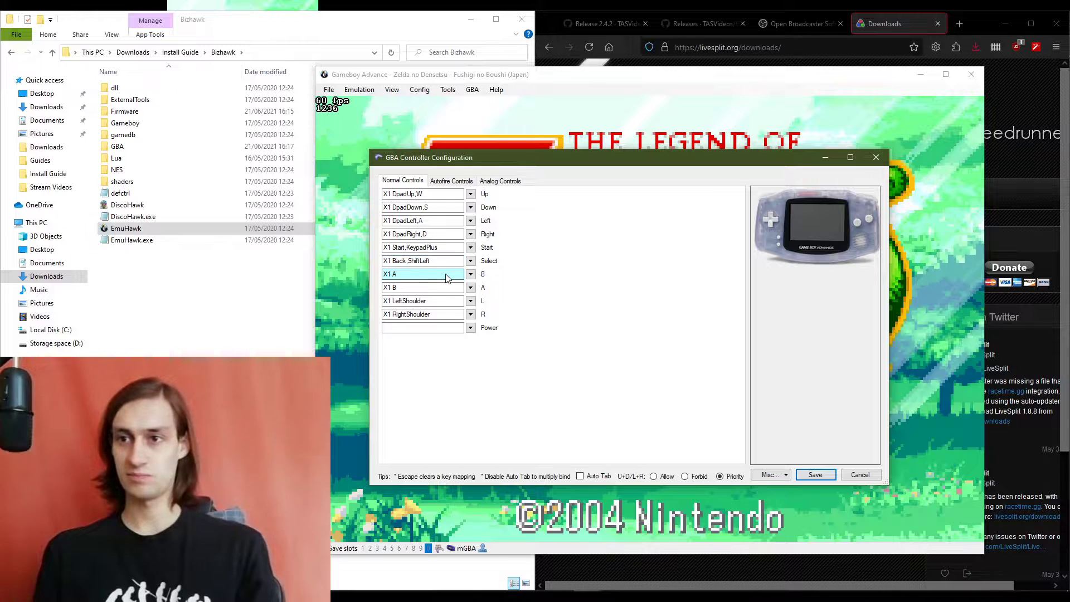
{"action": "key", "text": "KP_0"}
{"action": "left_click", "coordinate": [450, 289]}
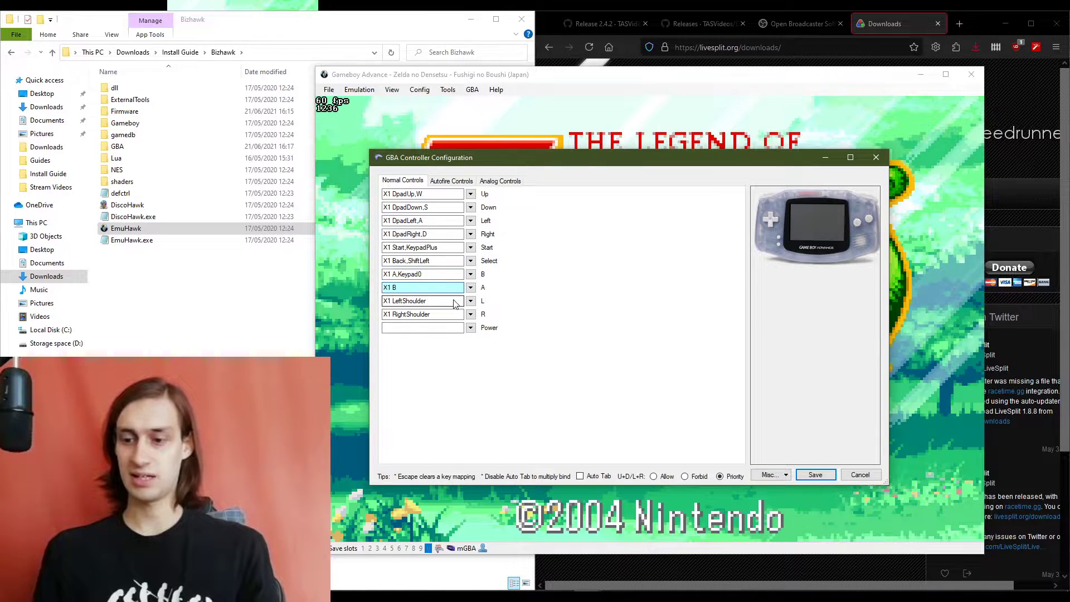
{"action": "key", "text": "KP_Enter"}
- Add Keypad1 to L and Keypad3 to R as extra bindings and save the controller configuration
{"action": "left_click", "coordinate": [454, 302]}
{"action": "key", "text": "KP_1"}
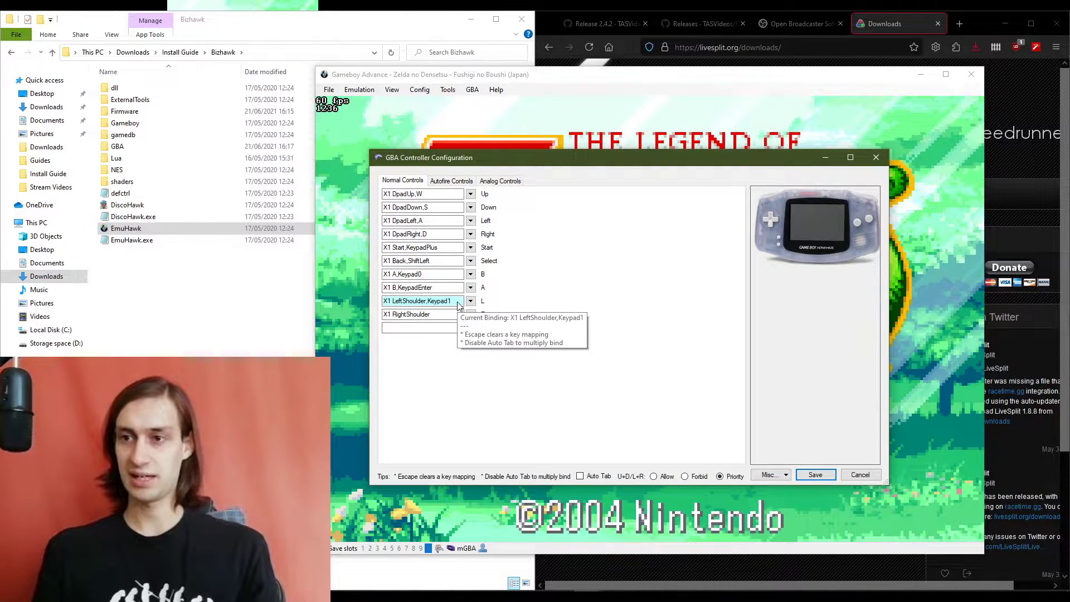
{"action": "left_click", "coordinate": [442, 317]}
{"action": "key", "text": "KP_3"}
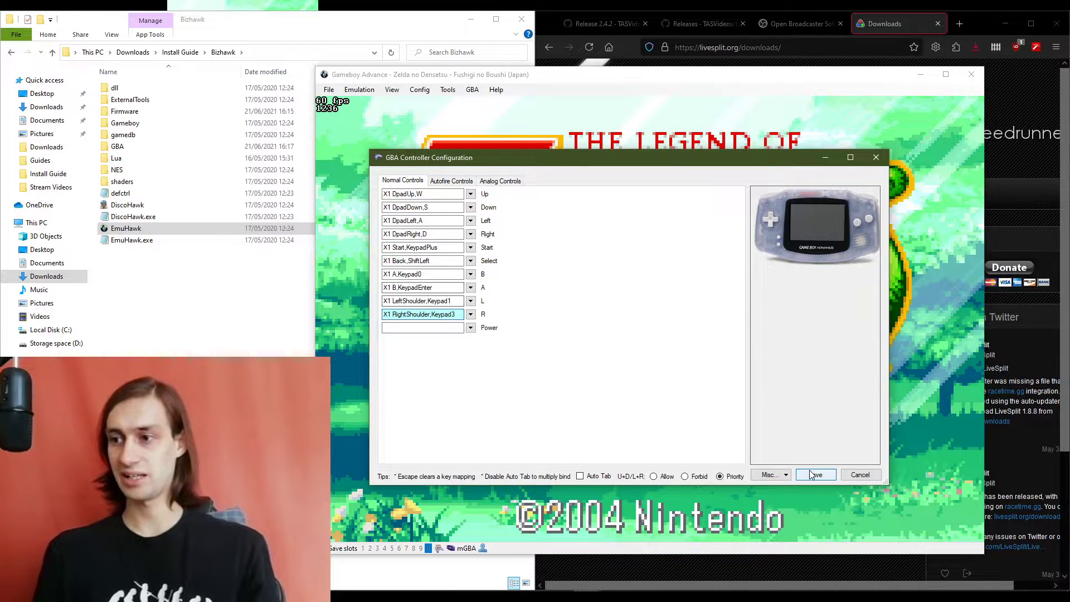
{"action": "left_click", "coordinate": [451, 181]}
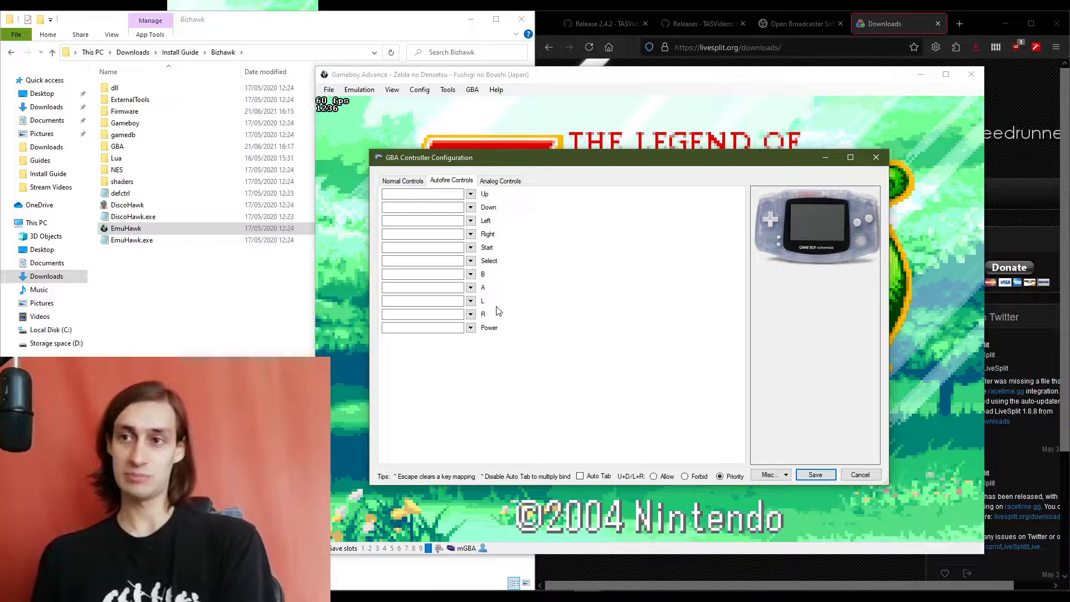
{"action": "left_click", "coordinate": [410, 183]}
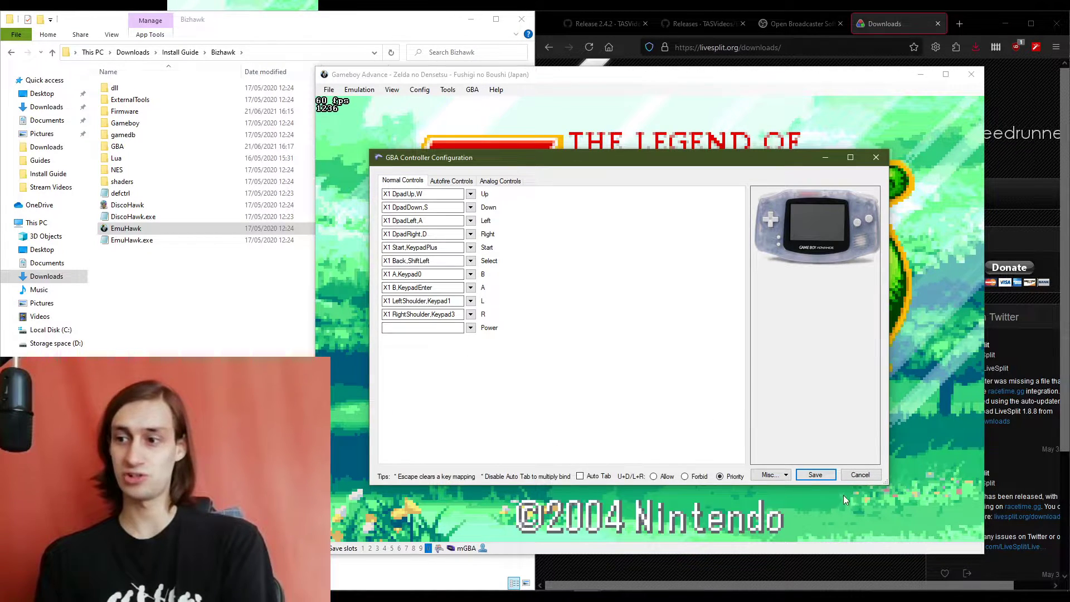
{"action": "left_click", "coordinate": [821, 477]}
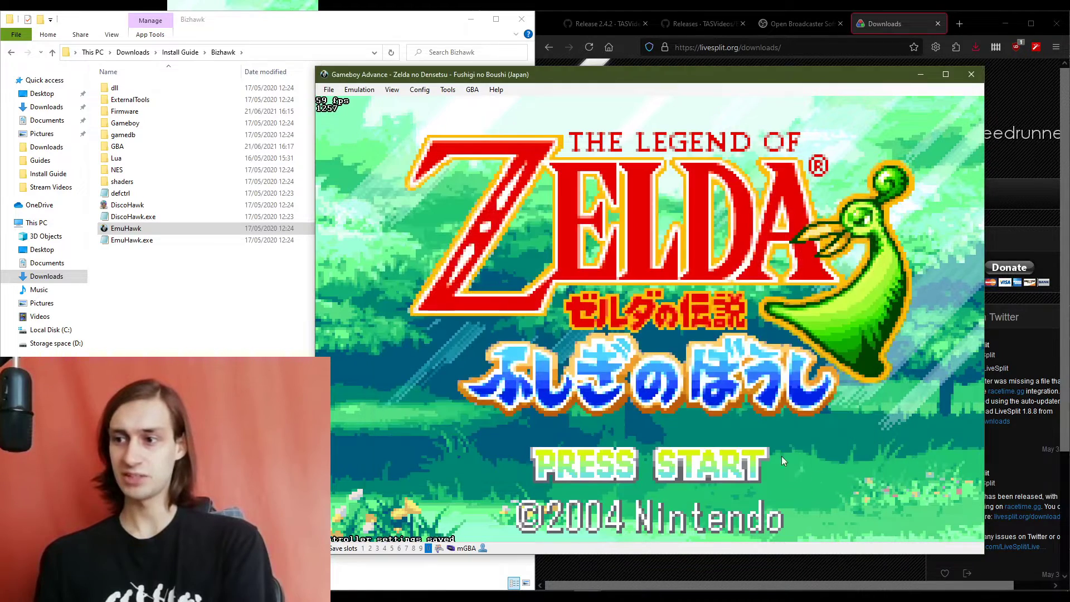
- Clear all emulator hotkeys, save the hotkey configuration and try some keys in the running game
{"action": "left_click", "coordinate": [427, 92]}
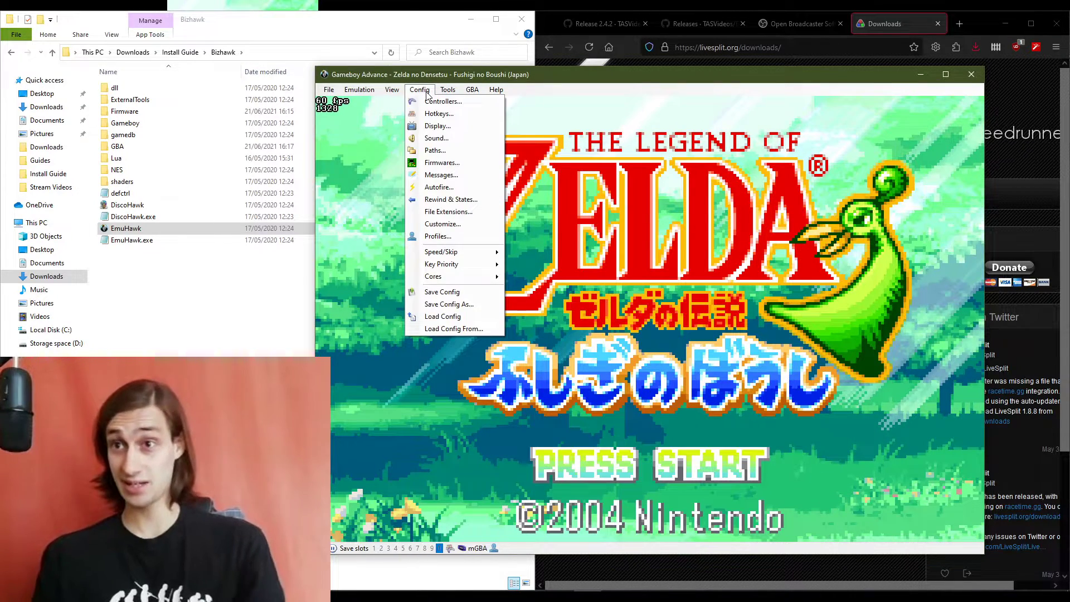
{"action": "left_click", "coordinate": [442, 119]}
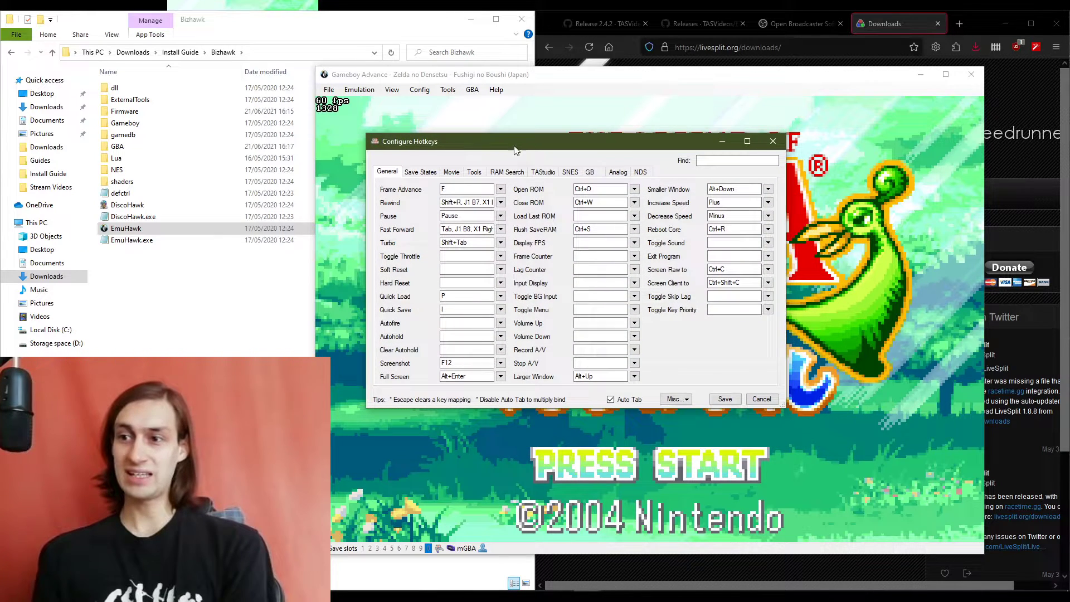
{"action": "left_click", "coordinate": [685, 399]}
{"action": "left_click", "coordinate": [738, 430]}
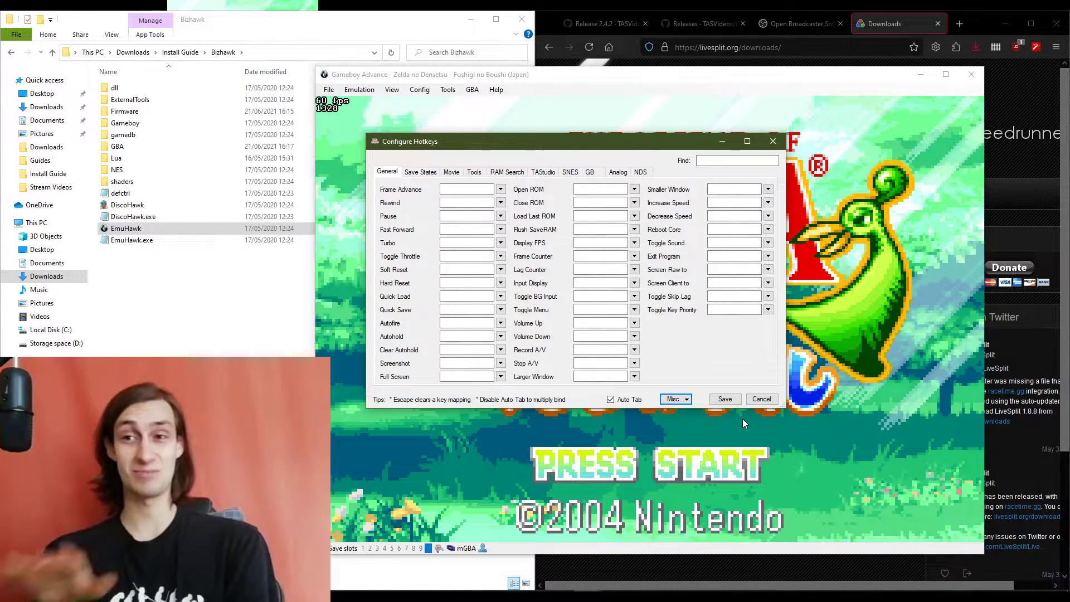
{"action": "left_click", "coordinate": [676, 399]}
{"action": "left_click", "coordinate": [728, 434]}
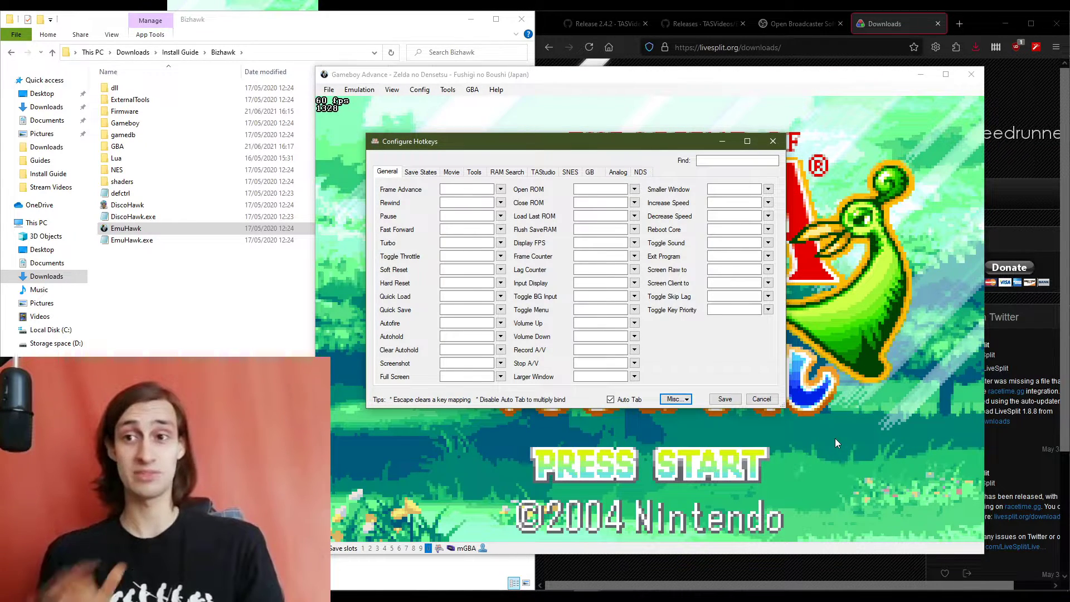
{"action": "left_click", "coordinate": [730, 400]}
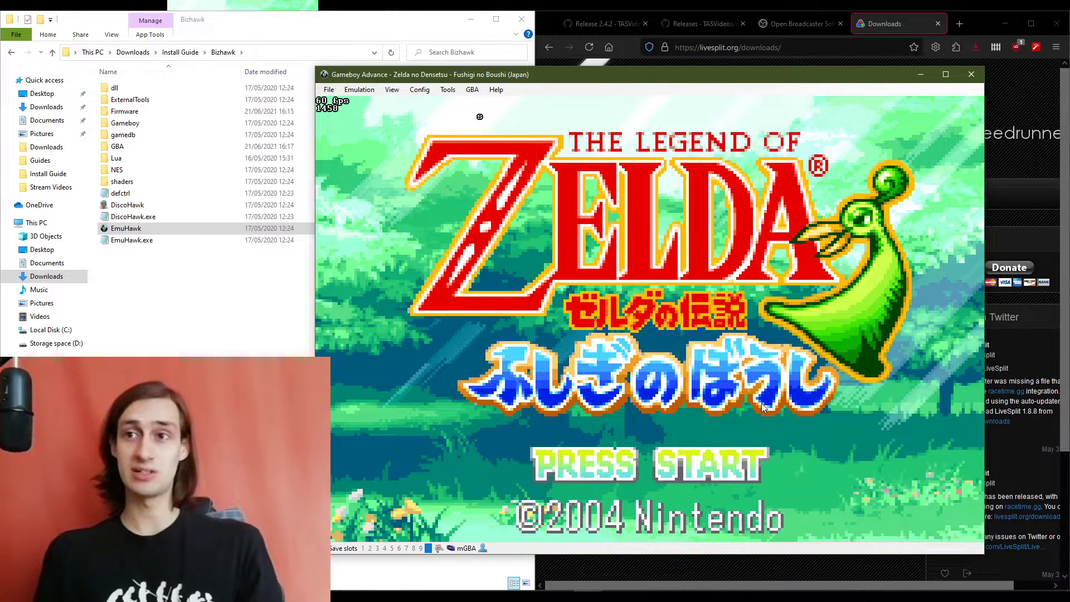
{"action": "key", "text": "Return+space+z+x"}
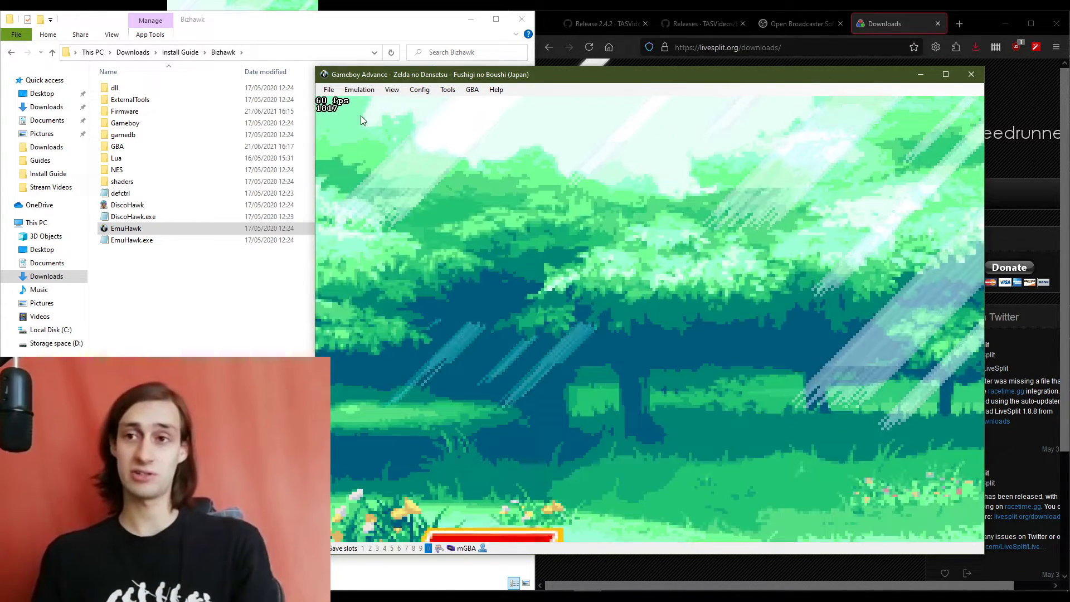
- Bind Insert to the Fast Forward hotkey, save the hotkey configuration and test fast-forwarding in the running game
{"action": "left_click", "coordinate": [401, 93]}
{"action": "mouse_move", "coordinate": [420, 90]}
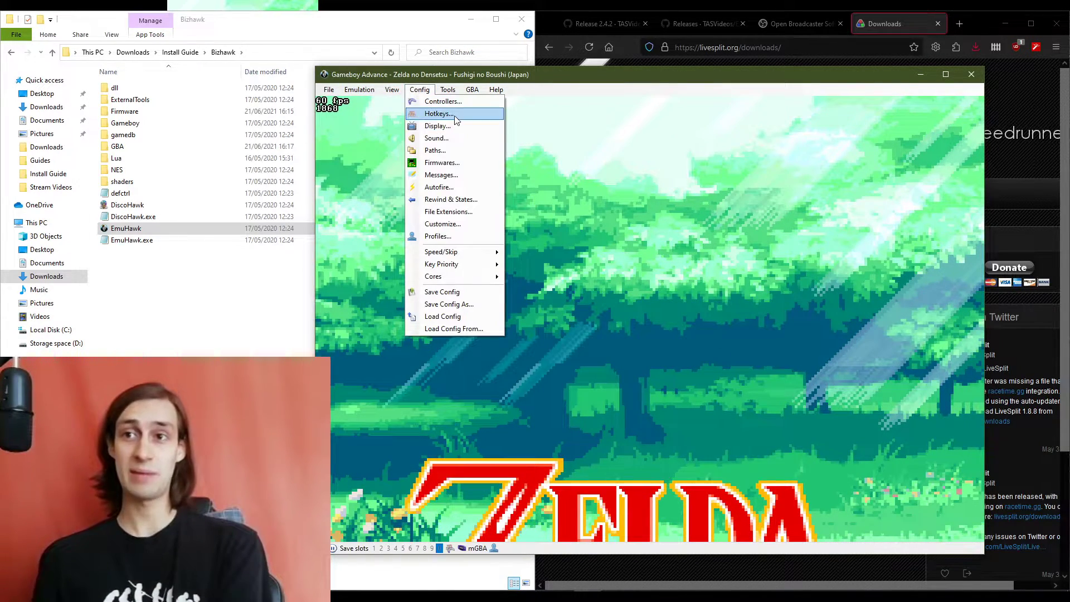
{"action": "left_click", "coordinate": [432, 113]}
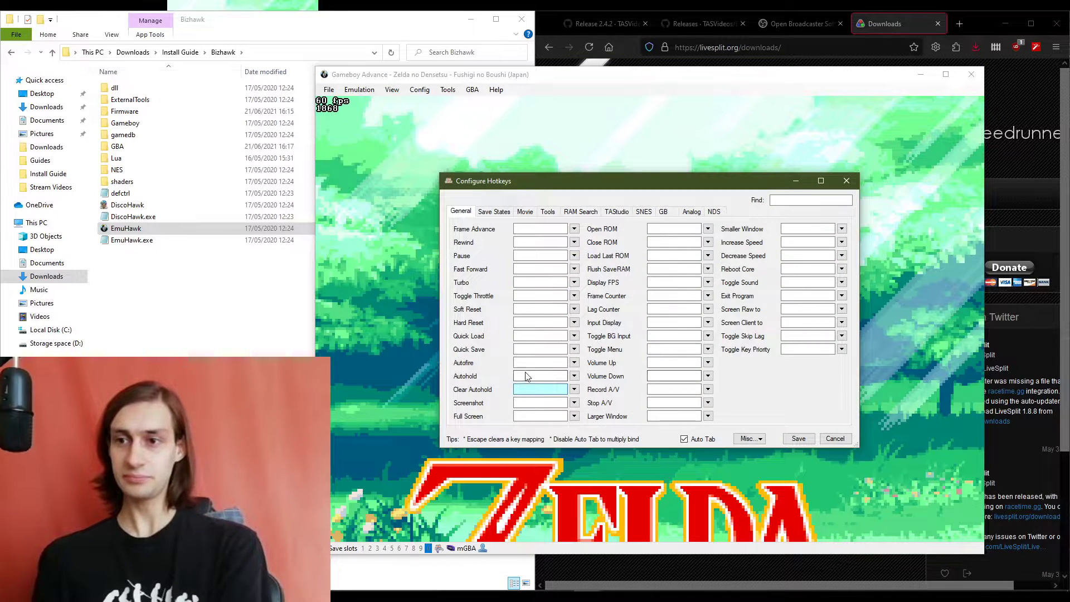
{"action": "left_click", "coordinate": [540, 402]}
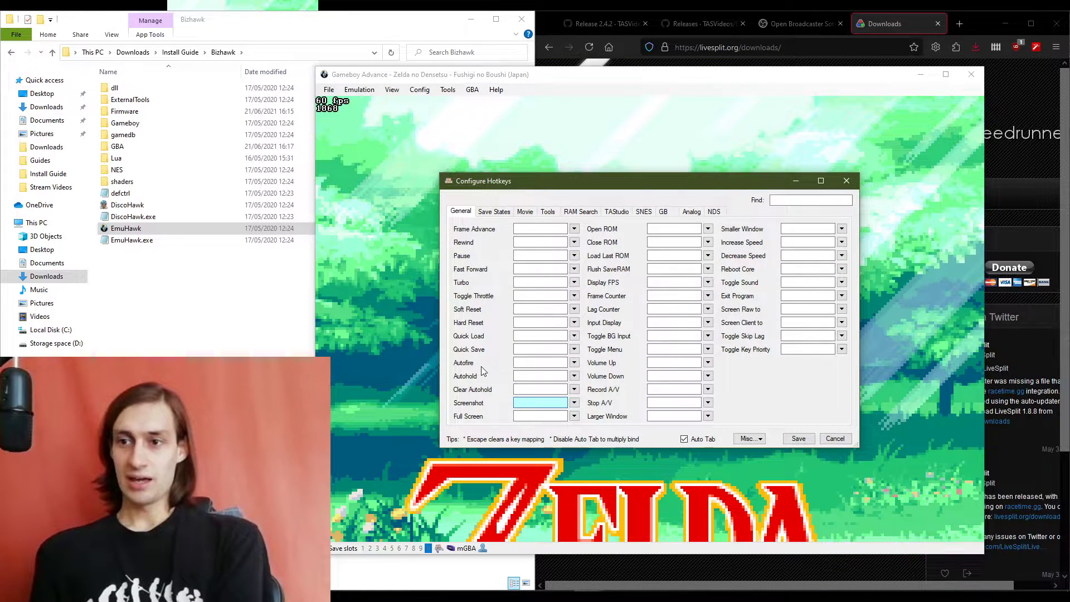
{"action": "left_click", "coordinate": [574, 416]}
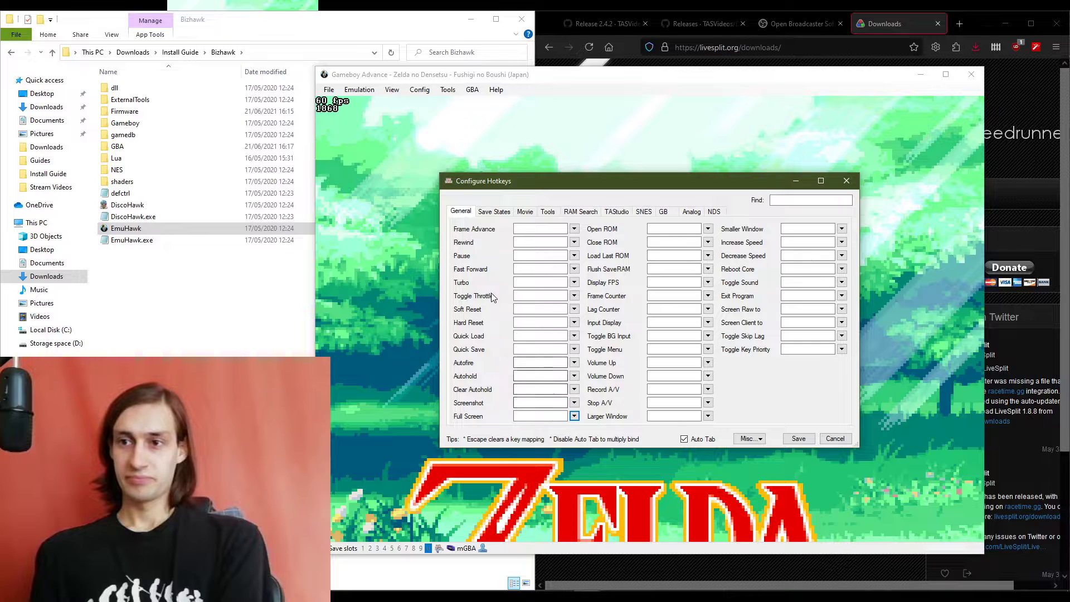
{"action": "left_click", "coordinate": [540, 282]}
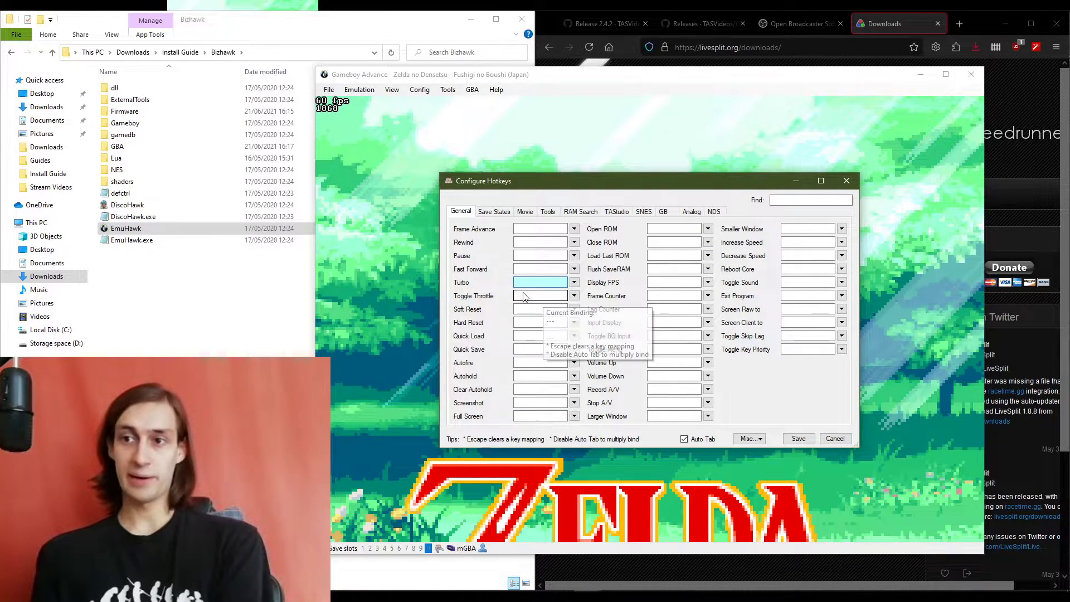
{"action": "left_click", "coordinate": [540, 269]}
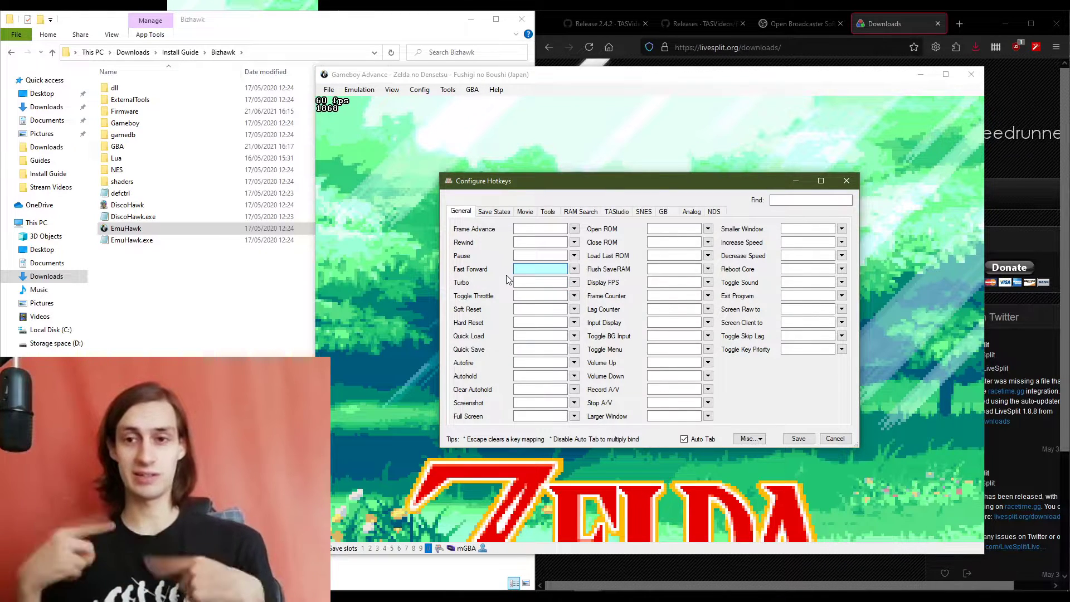
{"action": "key", "text": "Insert"}
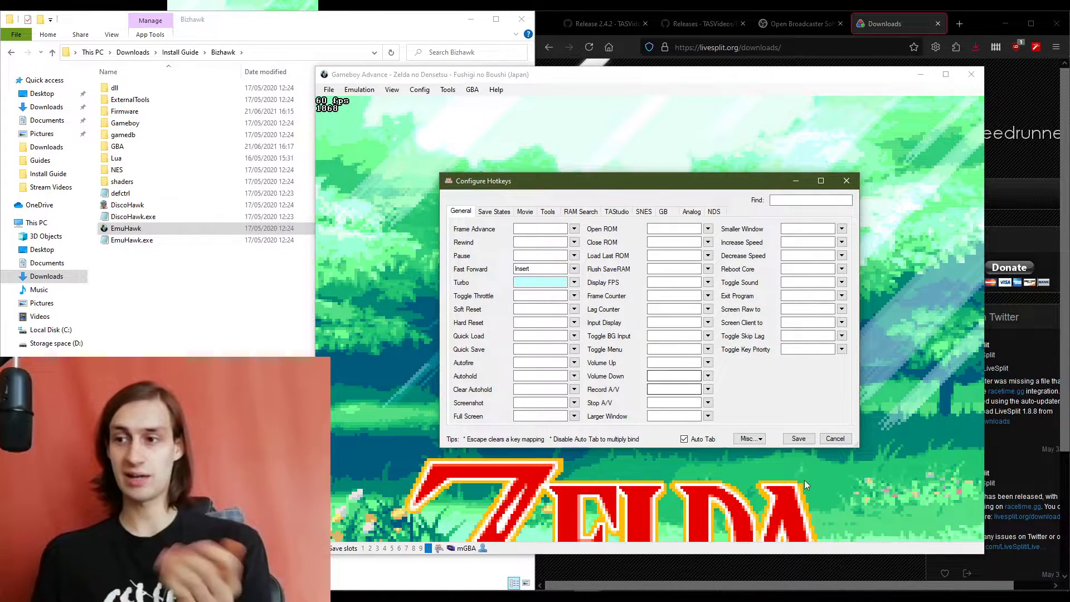
{"action": "left_click", "coordinate": [802, 439]}
{"action": "key", "text": "Insert"}
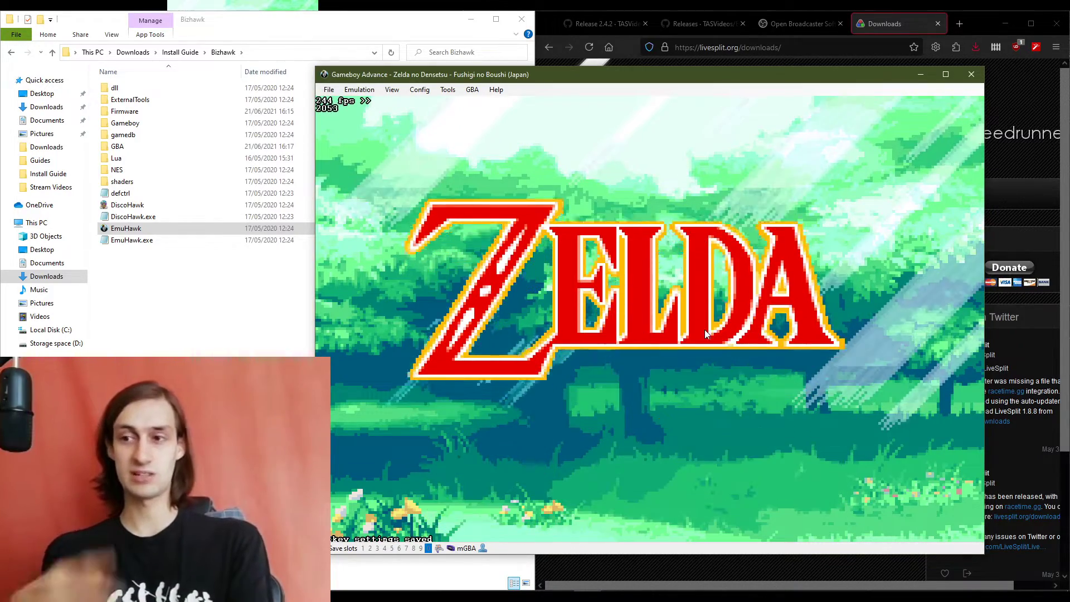
{"action": "key", "text": "Insert"}
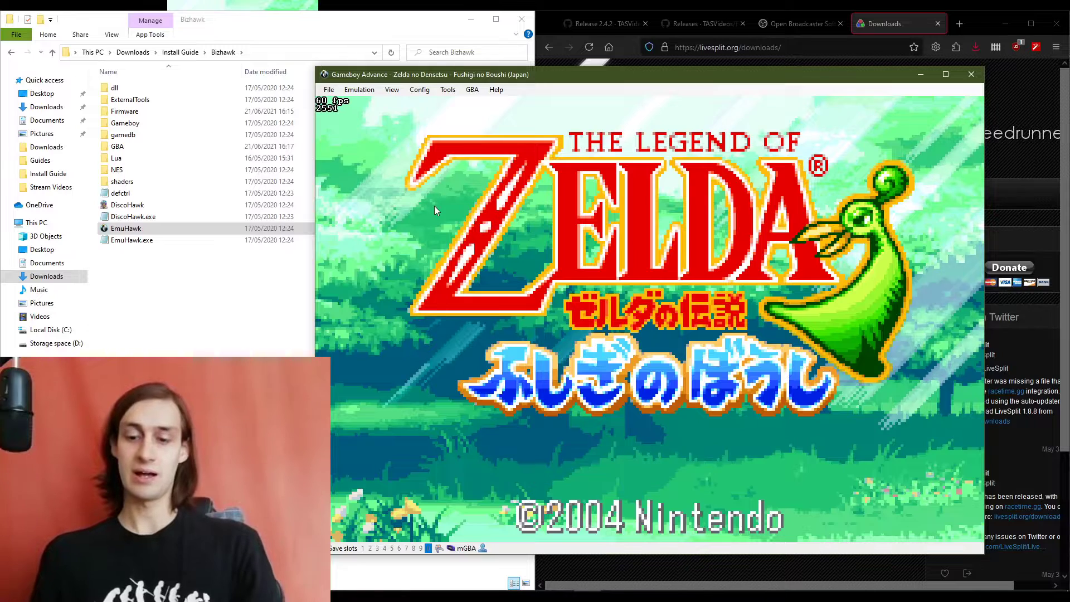
- Review the General, Save States and Movie hotkey categories in the hotkey configuration and save it
{"action": "left_click", "coordinate": [419, 90]}
{"action": "left_click", "coordinate": [437, 113]}
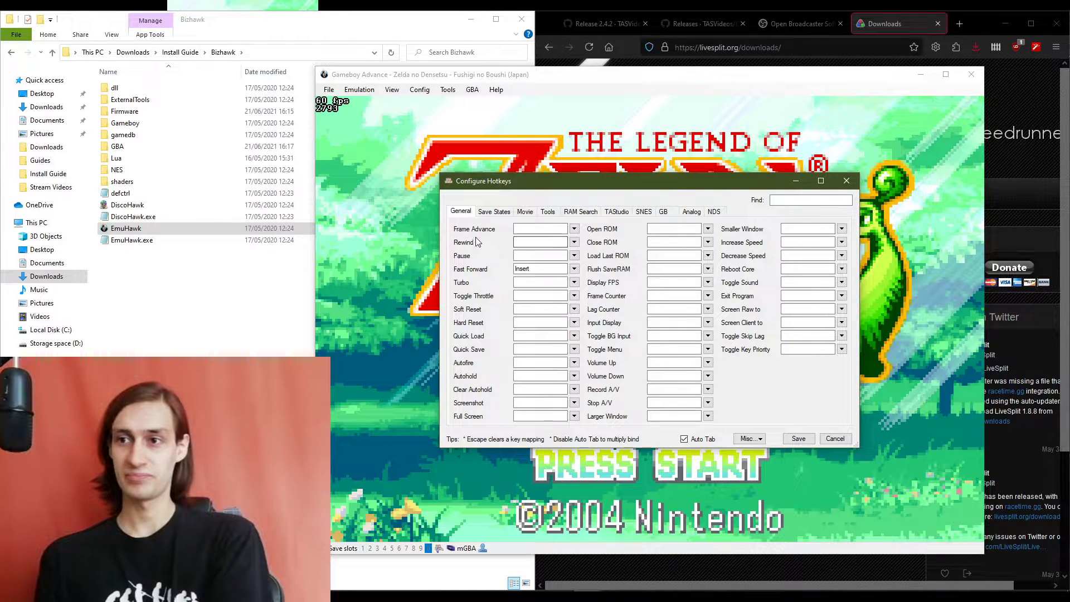
{"action": "left_click", "coordinate": [495, 211]}
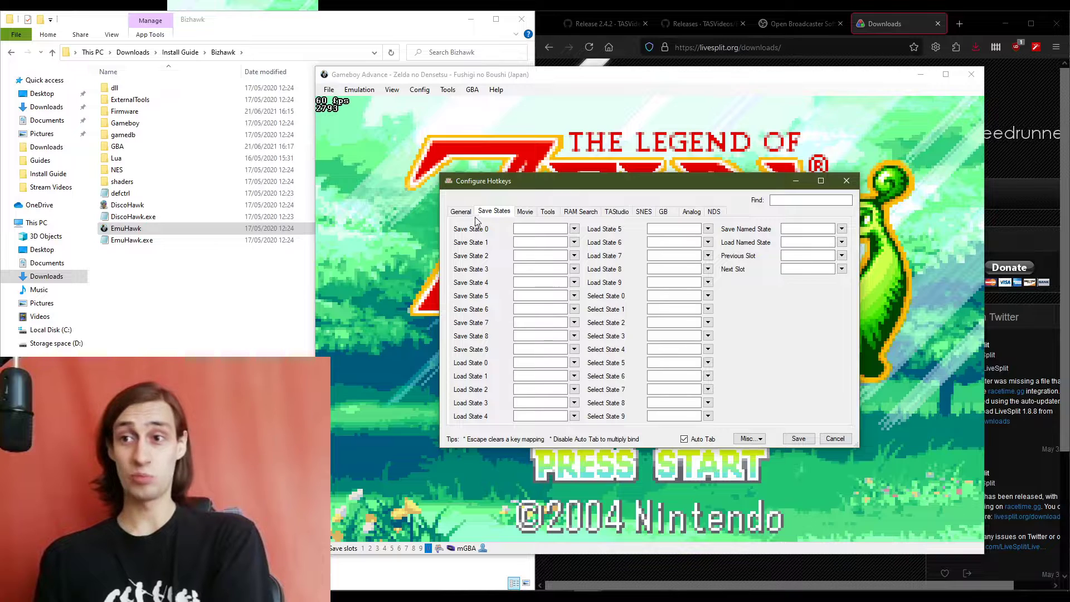
{"action": "left_click", "coordinate": [459, 212]}
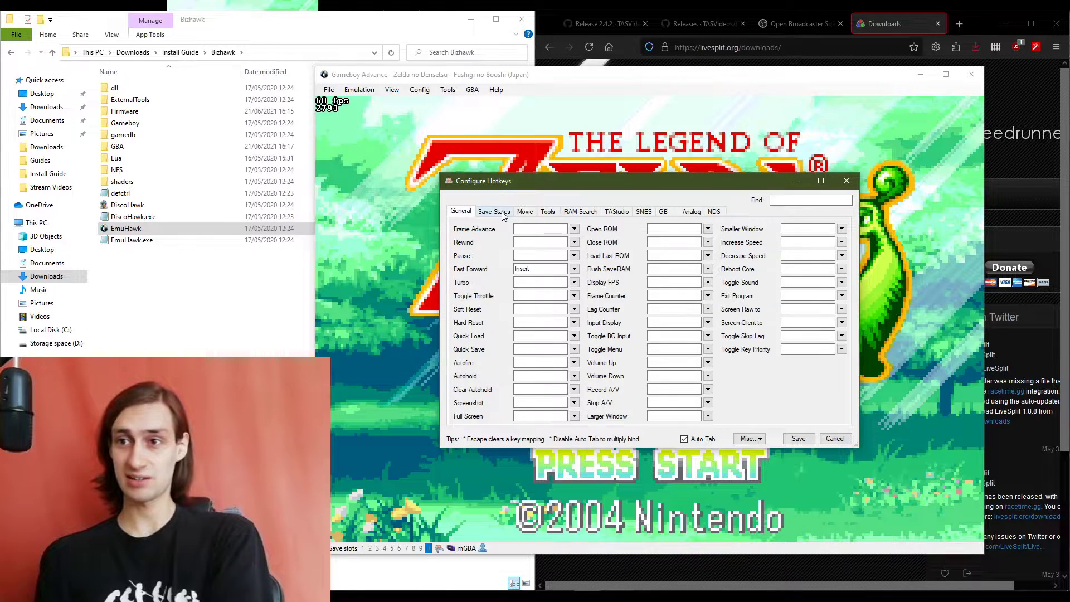
{"action": "left_click", "coordinate": [496, 213]}
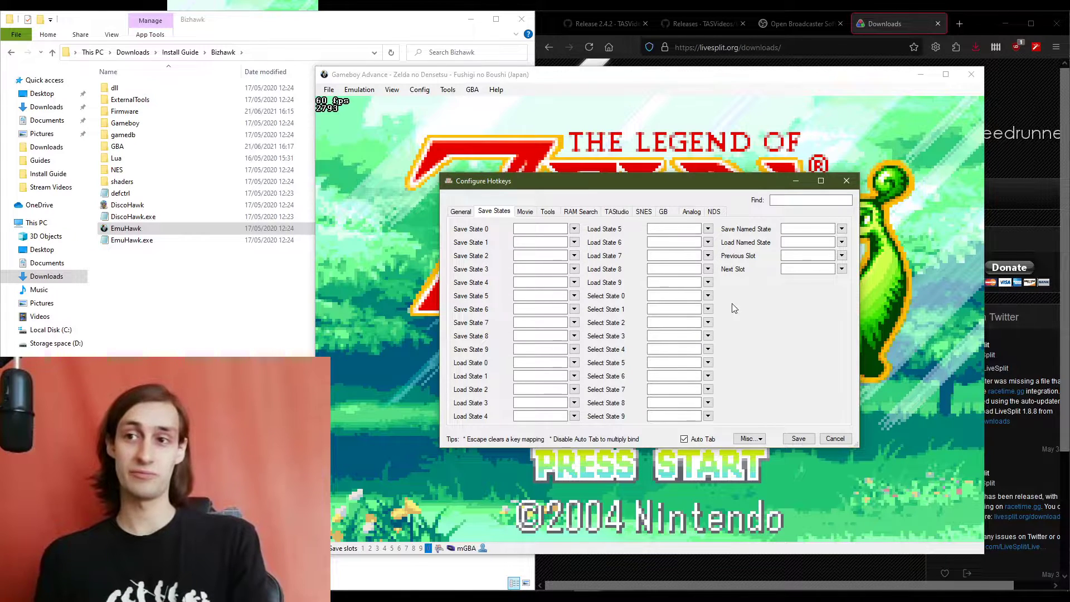
{"action": "left_click", "coordinate": [460, 211]}
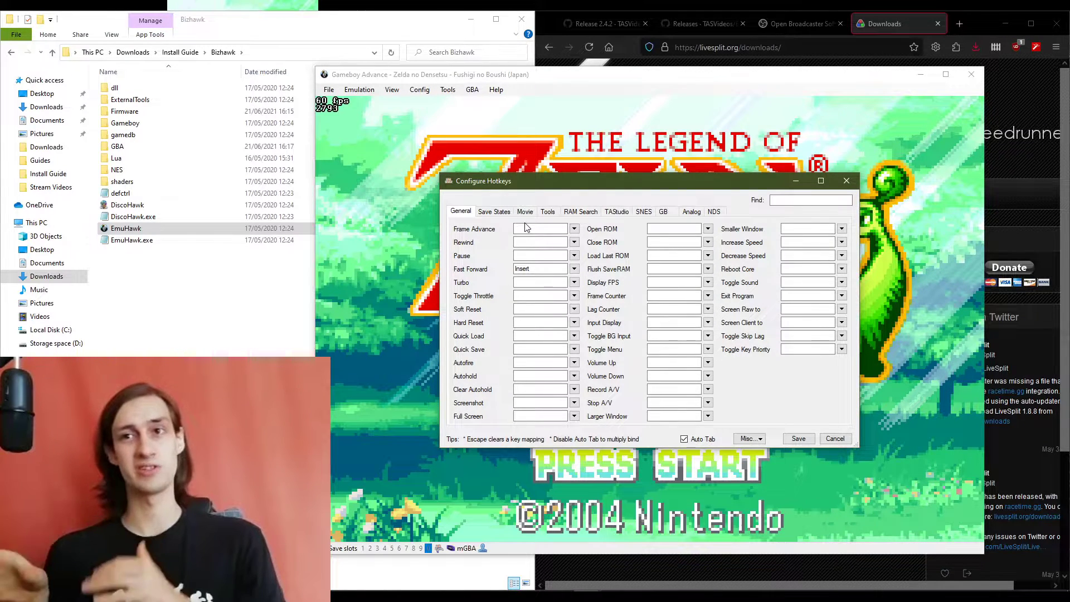
{"action": "left_click", "coordinate": [494, 212]}
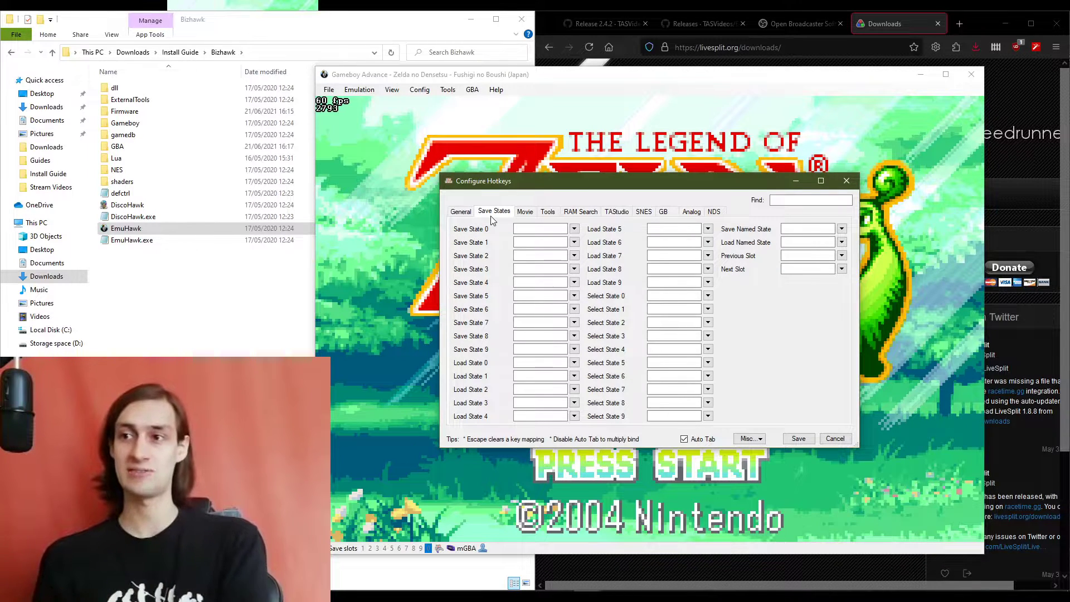
{"action": "left_click", "coordinate": [526, 212]}
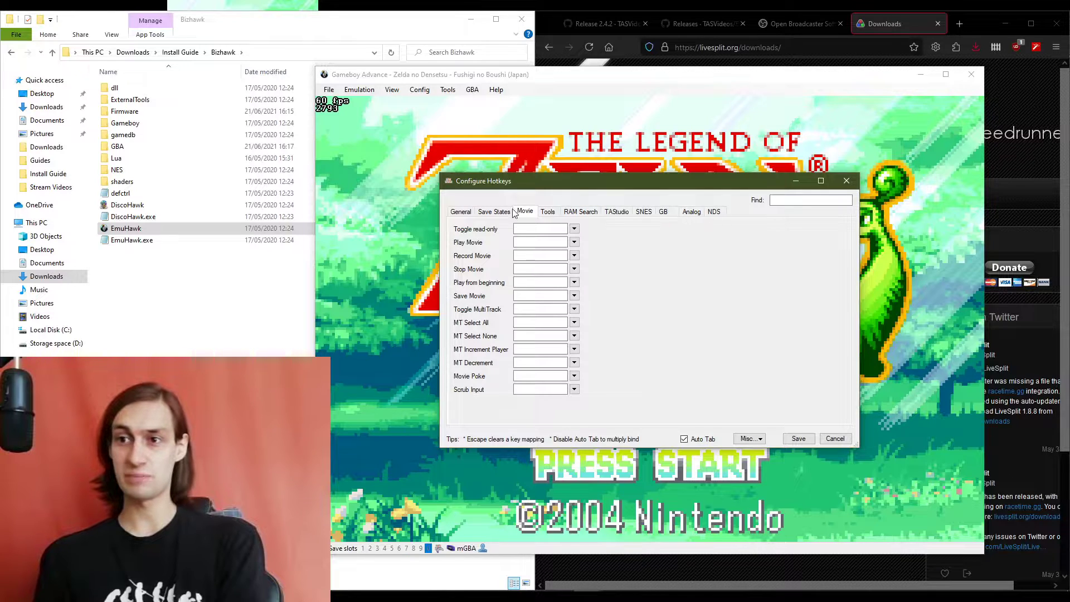
{"action": "left_click", "coordinate": [464, 212]}
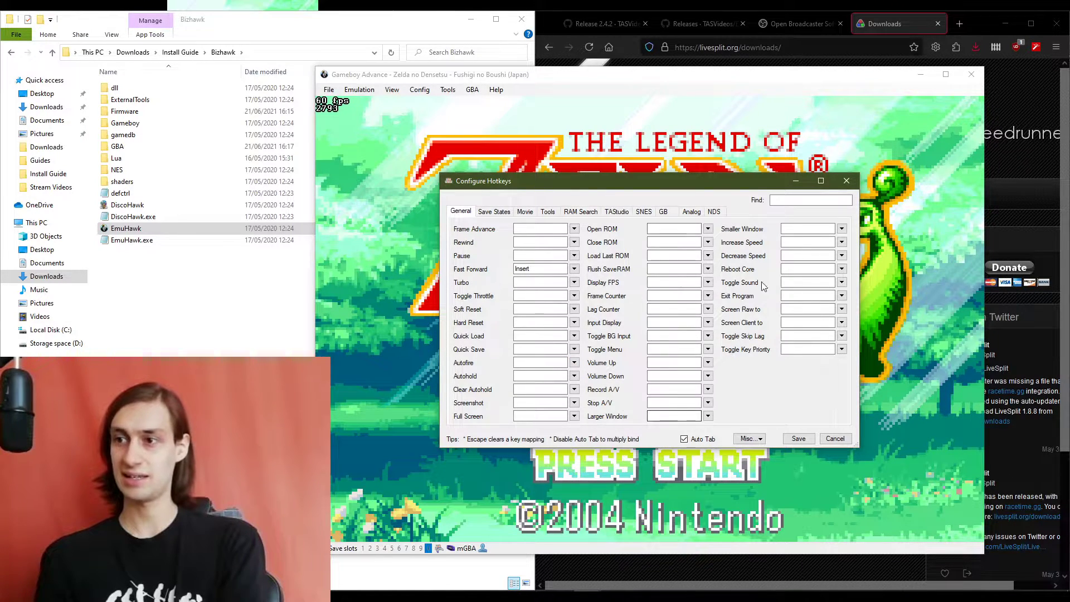
{"action": "left_click", "coordinate": [798, 438]}
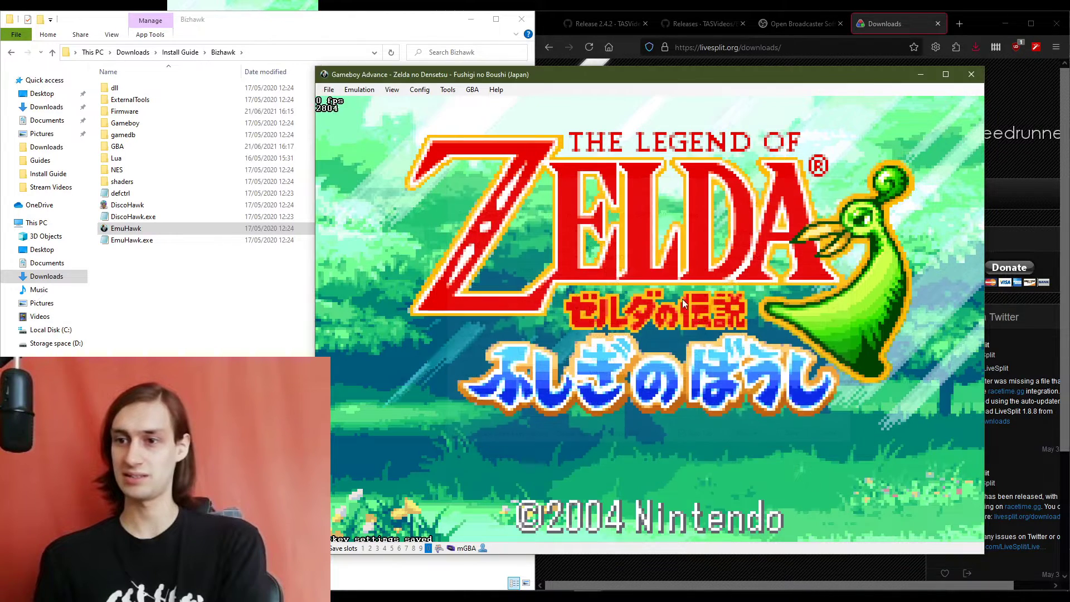
- Review the scaling and display method options, then apply Absolute Zero - Display Nothing as the display feature
{"action": "left_click", "coordinate": [419, 89]}
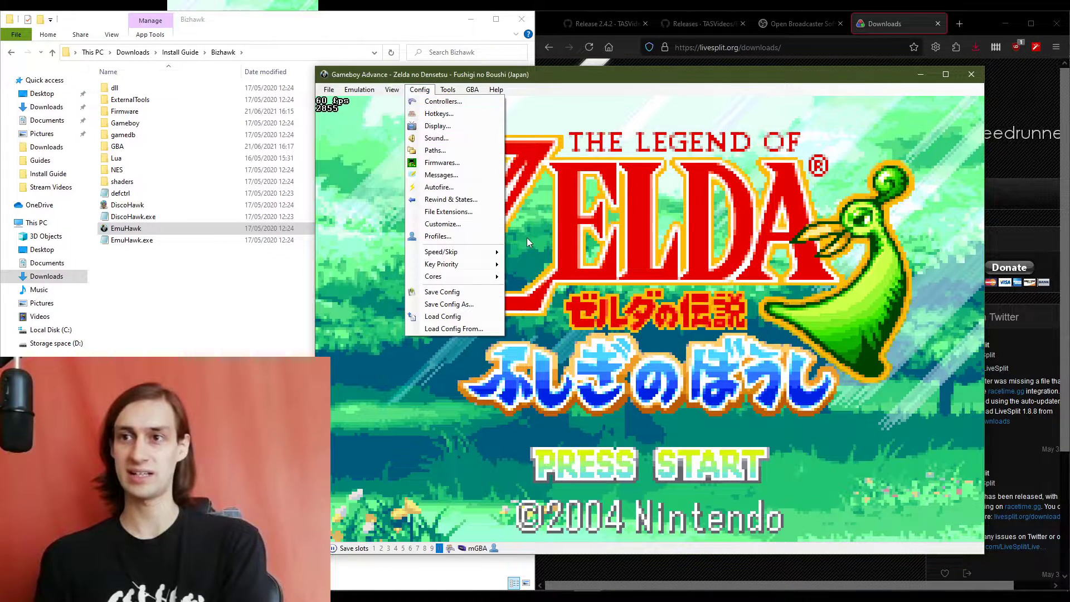
{"action": "left_click", "coordinate": [484, 126]}
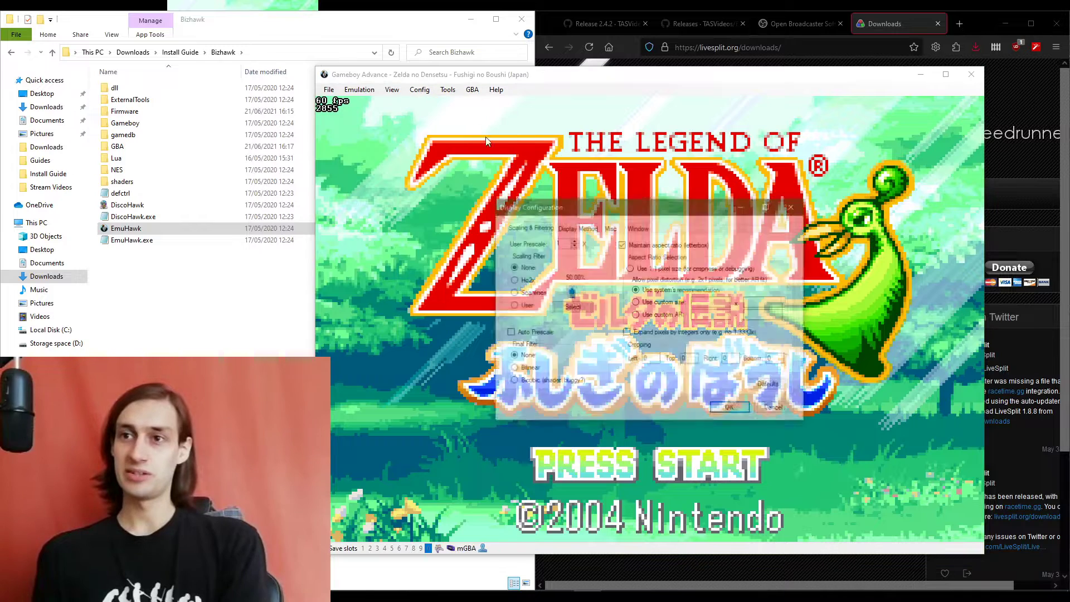
{"action": "left_click_drag", "start_coordinate": [638, 208], "coordinate": [595, 185]}
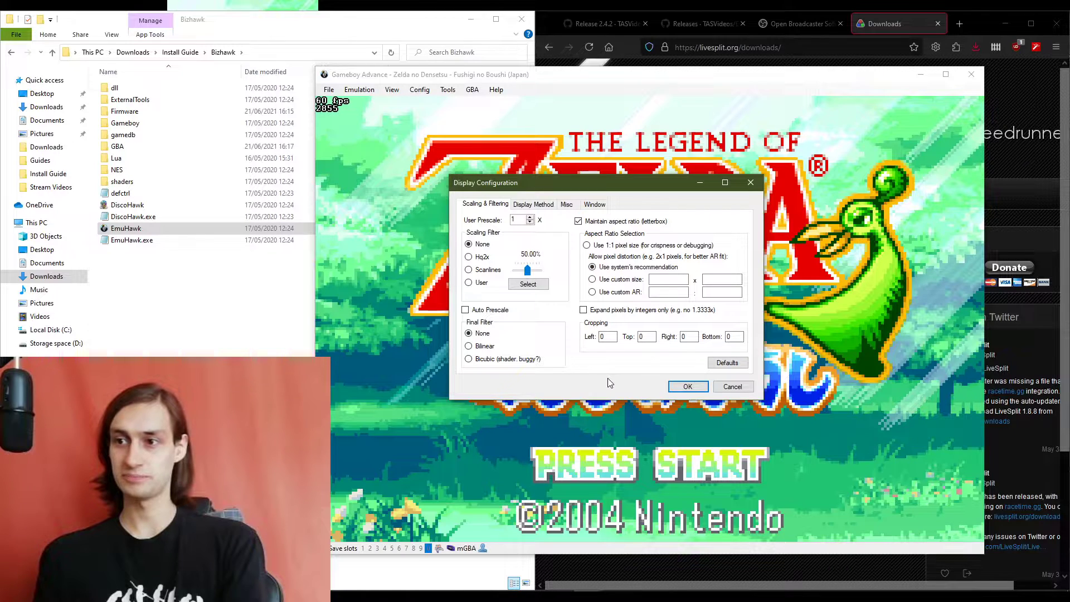
{"action": "left_click", "coordinate": [535, 204]}
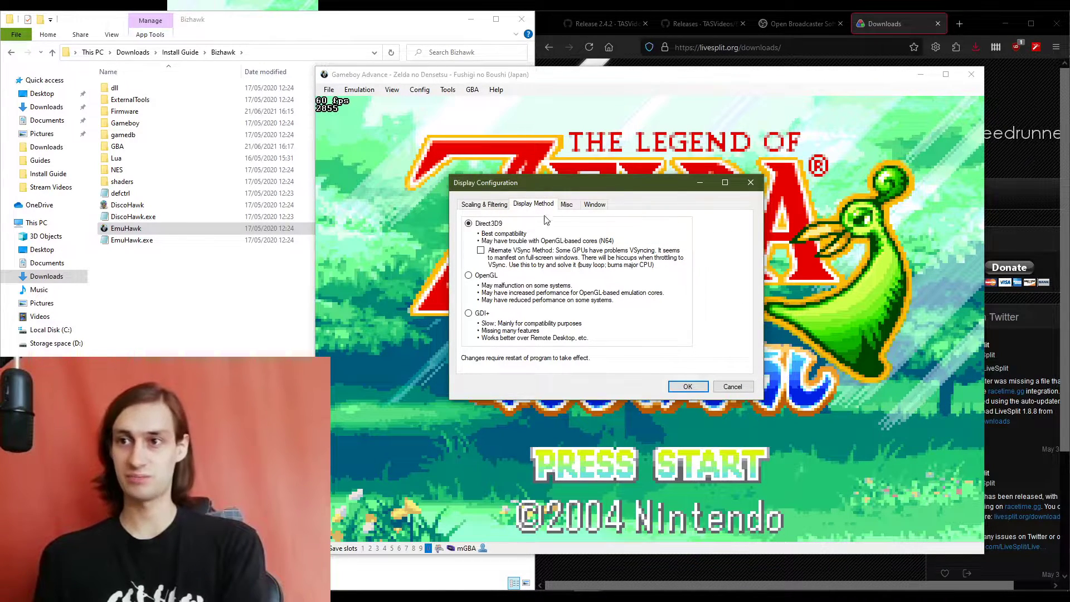
{"action": "left_click", "coordinate": [567, 205]}
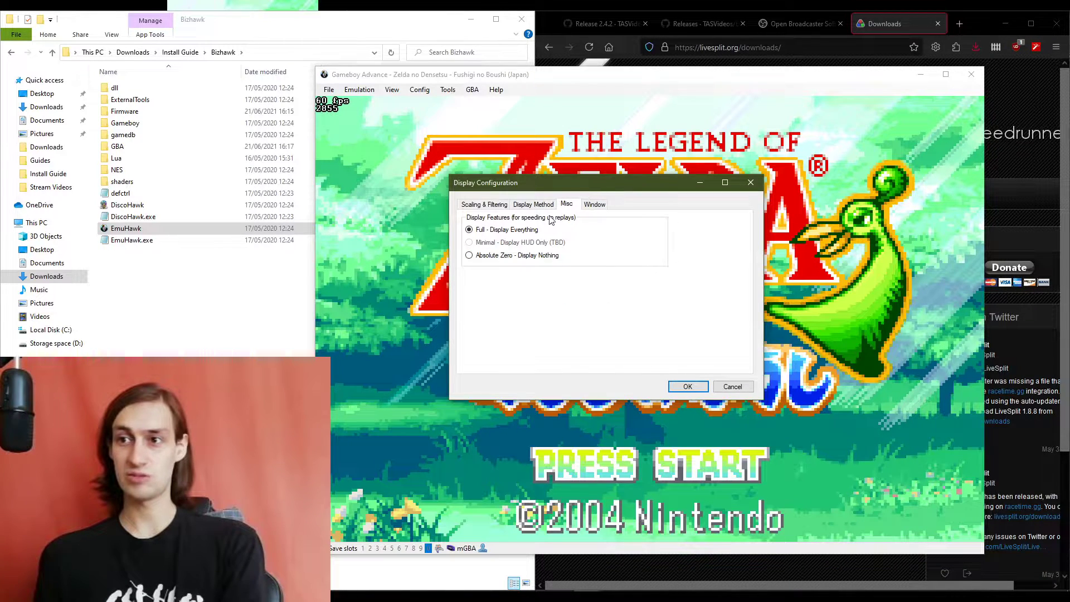
{"action": "left_click", "coordinate": [489, 256]}
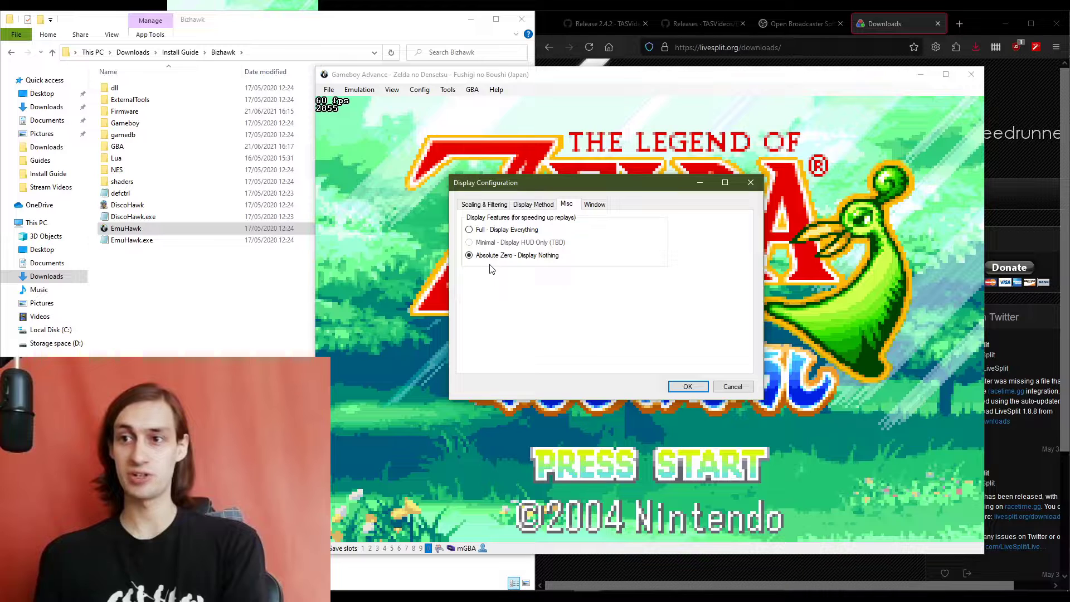
{"action": "left_click", "coordinate": [694, 385]}
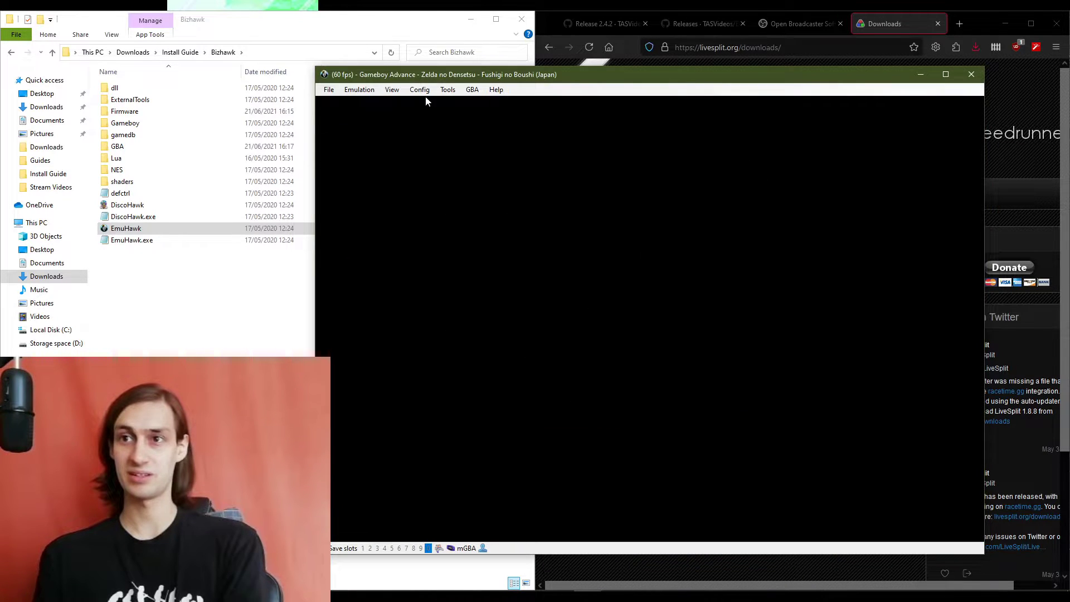
- Restore the display feature to Full - Display Everything and apply the display configuration
{"action": "left_click", "coordinate": [422, 91]}
{"action": "left_click", "coordinate": [428, 125]}
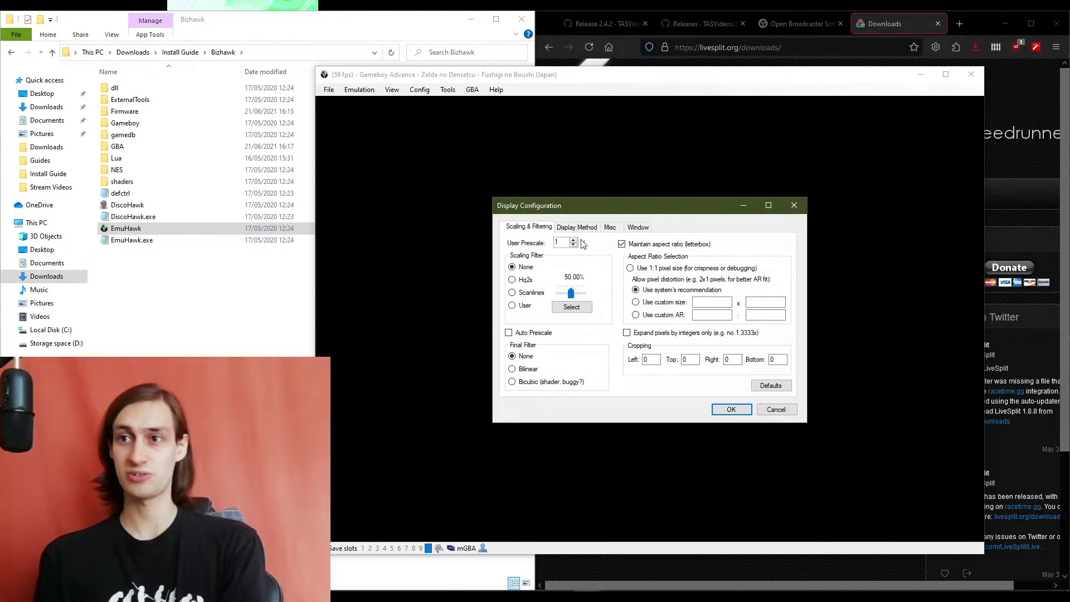
{"action": "left_click", "coordinate": [610, 227]}
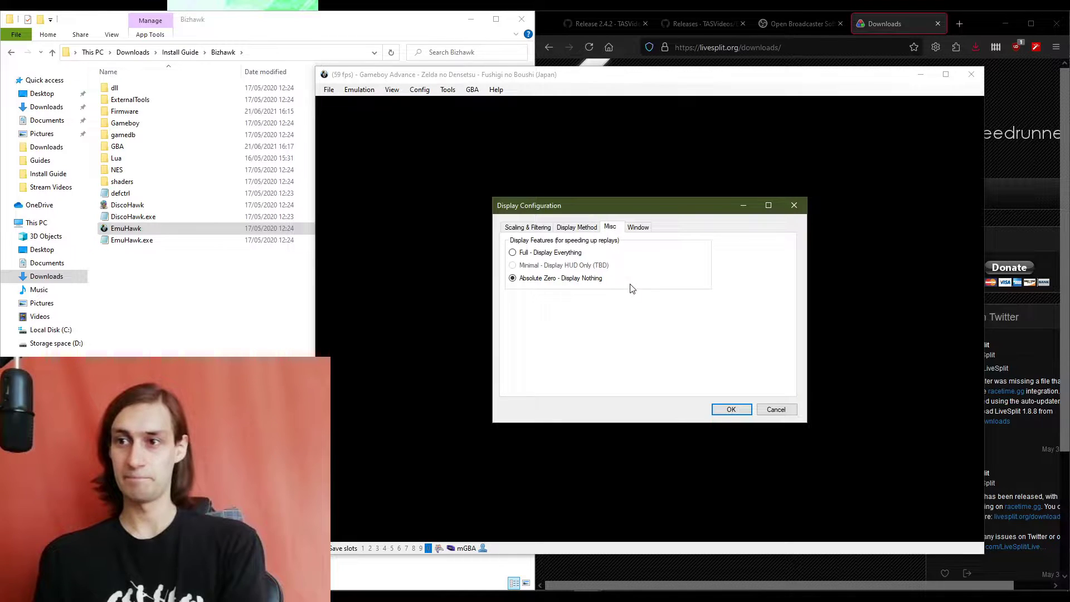
{"action": "left_click", "coordinate": [735, 414]}
- Review the miscellaneous and window options of the display configuration and close it
{"action": "left_click", "coordinate": [420, 90]}
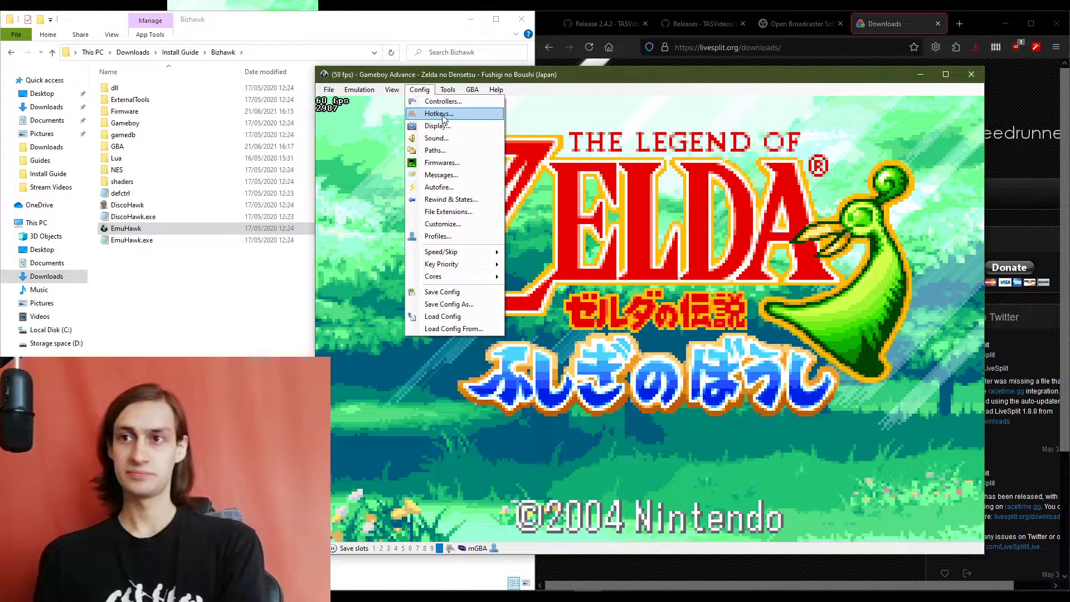
{"action": "left_click", "coordinate": [438, 125]}
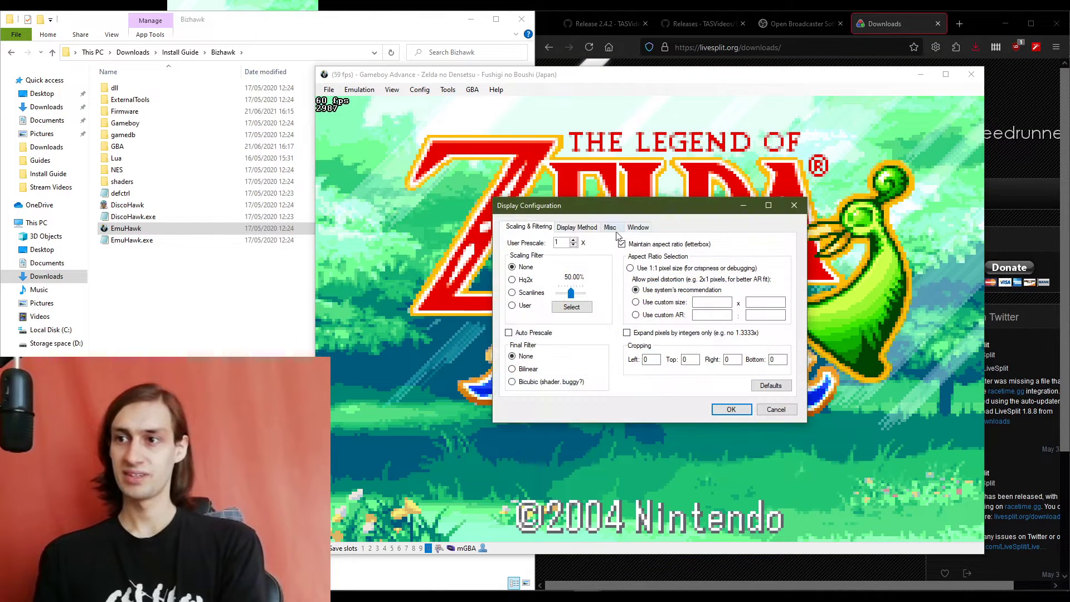
{"action": "left_click", "coordinate": [610, 228]}
{"action": "left_click", "coordinate": [643, 229]}
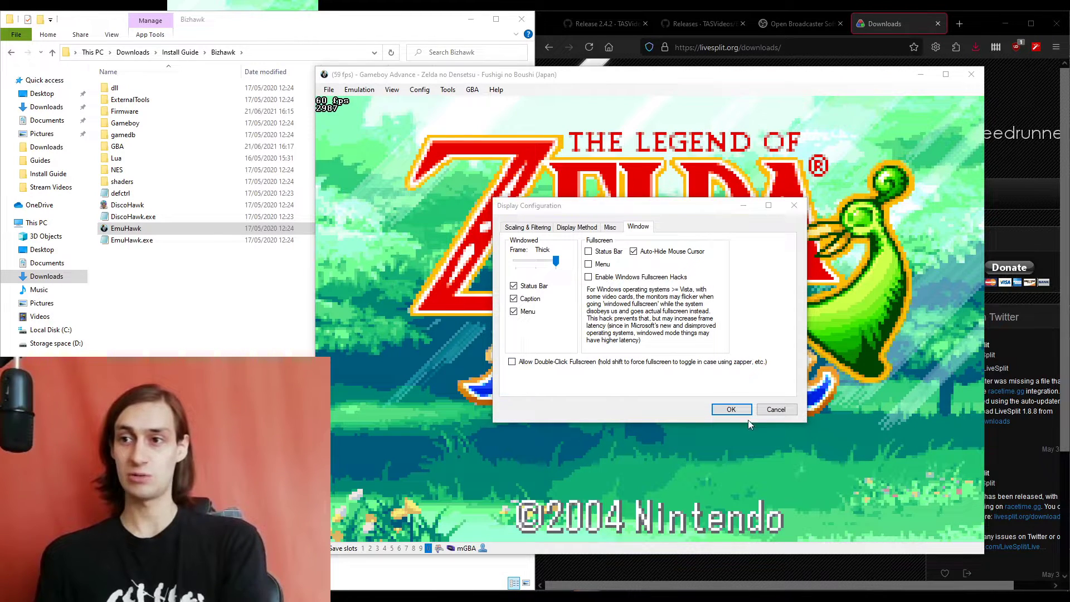
{"action": "left_click", "coordinate": [735, 411]}
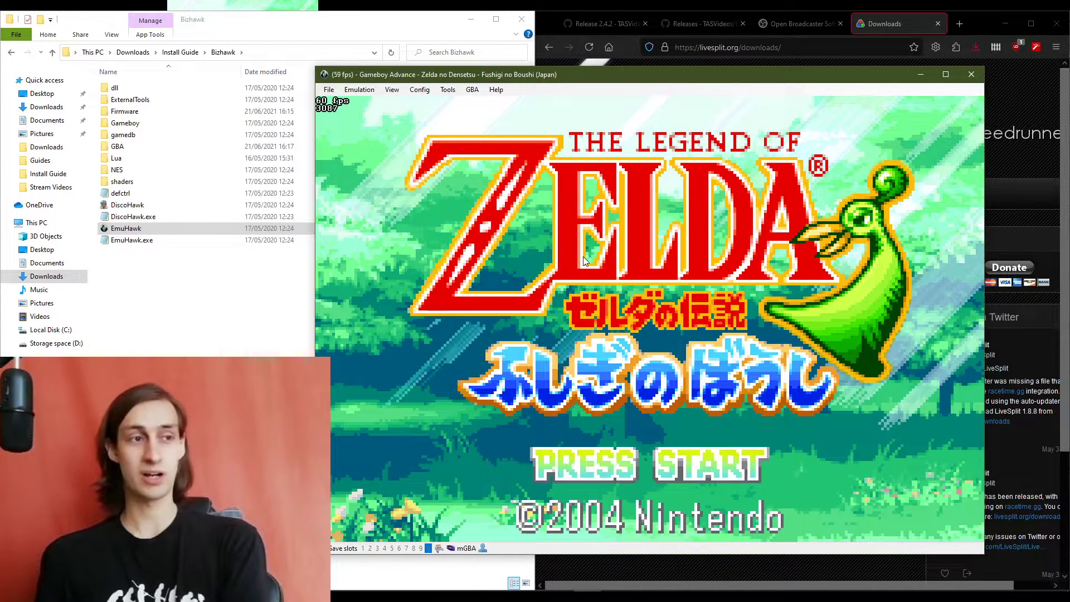
- Enable Accept background input in the customization options, review the Advanced options and save the configuration
{"action": "left_click", "coordinate": [454, 92]}
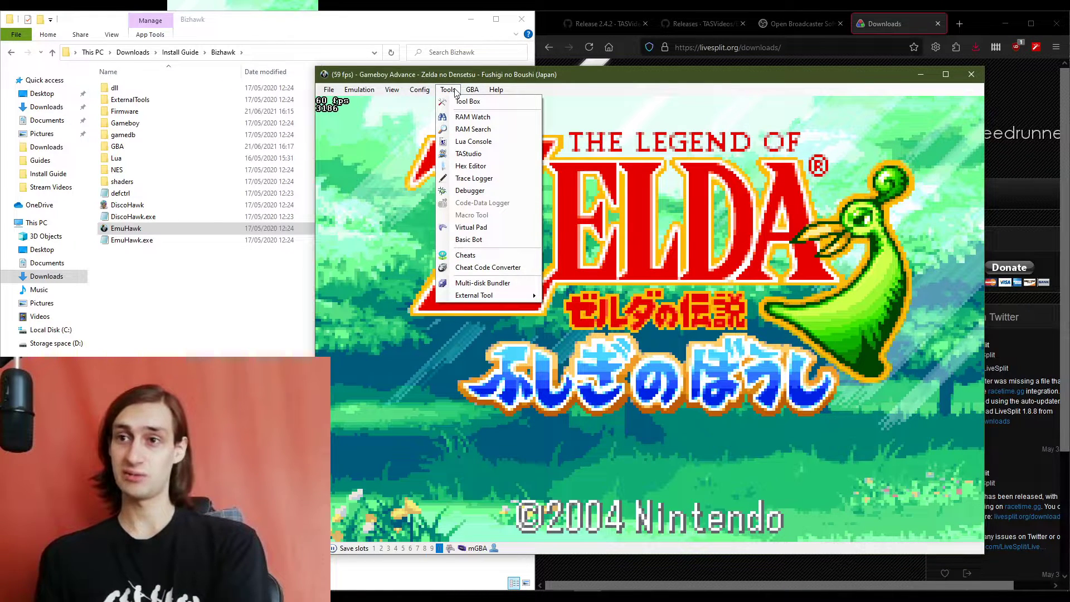
{"action": "mouse_move", "coordinate": [428, 91]}
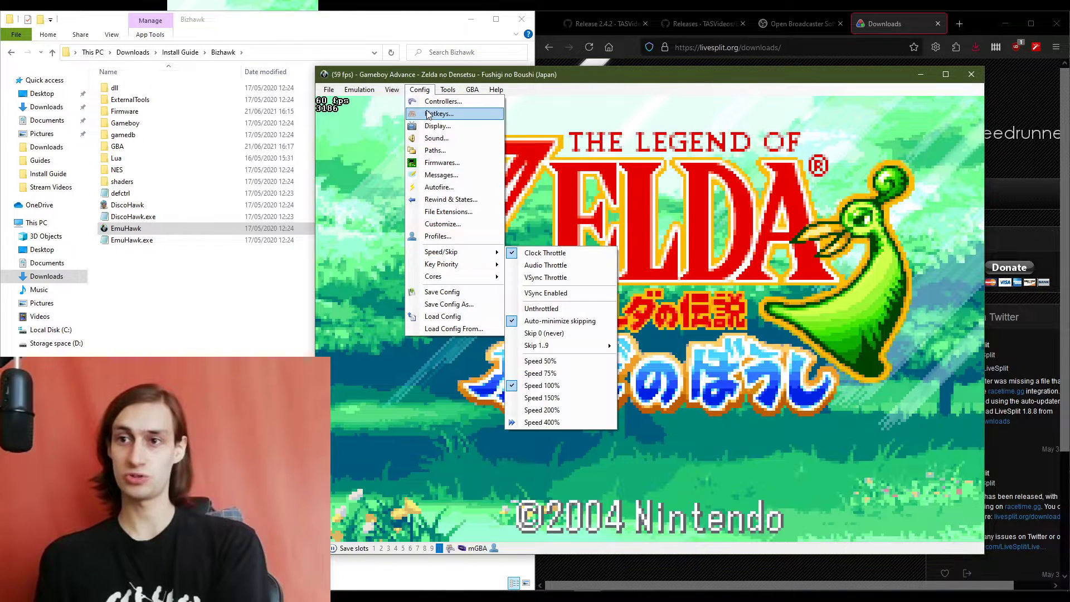
{"action": "left_click", "coordinate": [461, 229]}
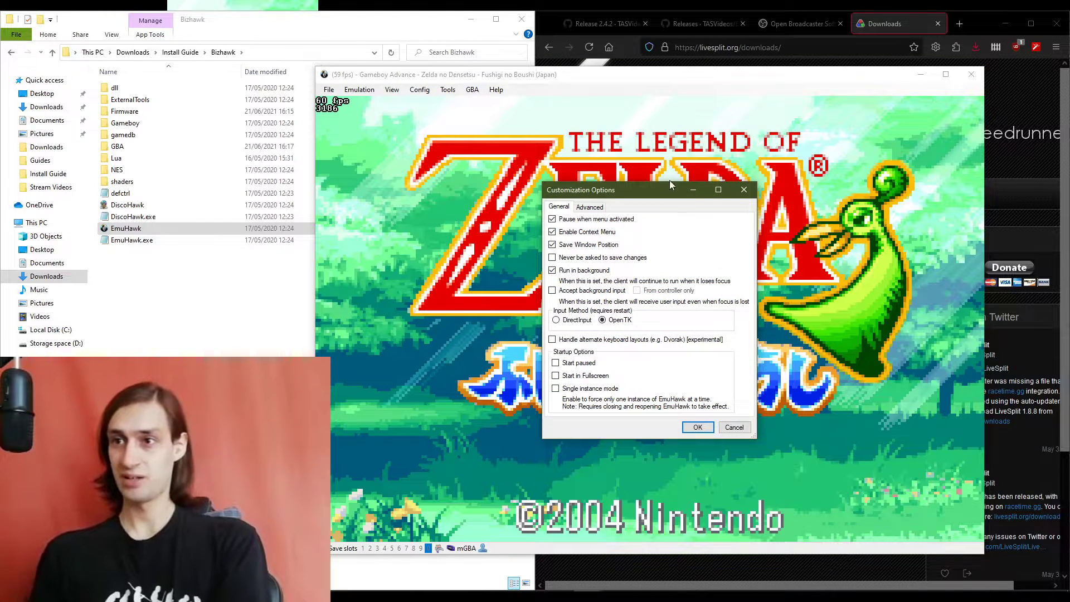
{"action": "left_click", "coordinate": [571, 291]}
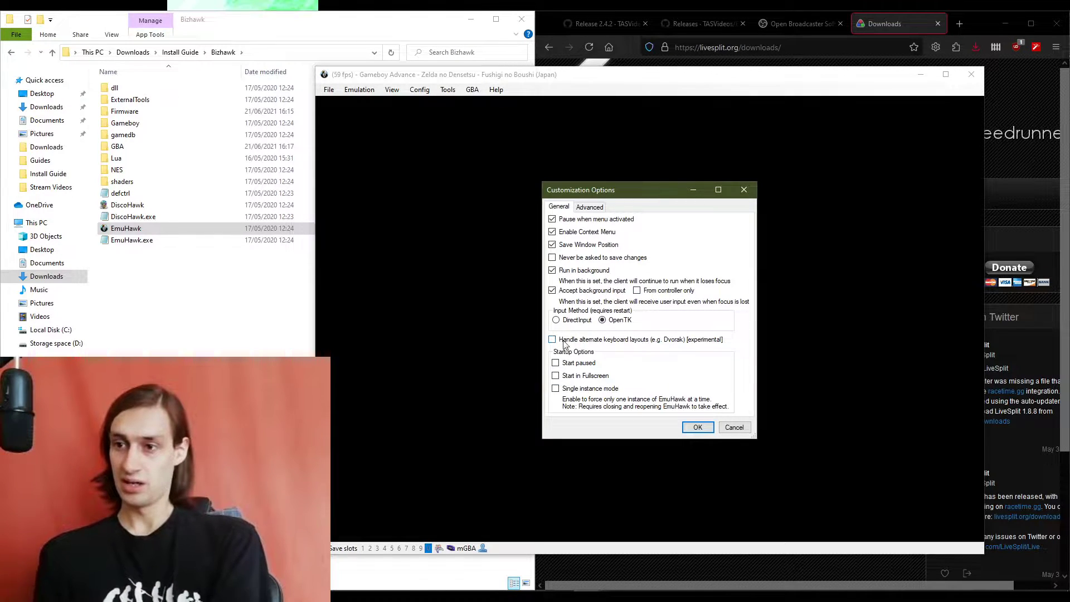
{"action": "left_click", "coordinate": [590, 207]}
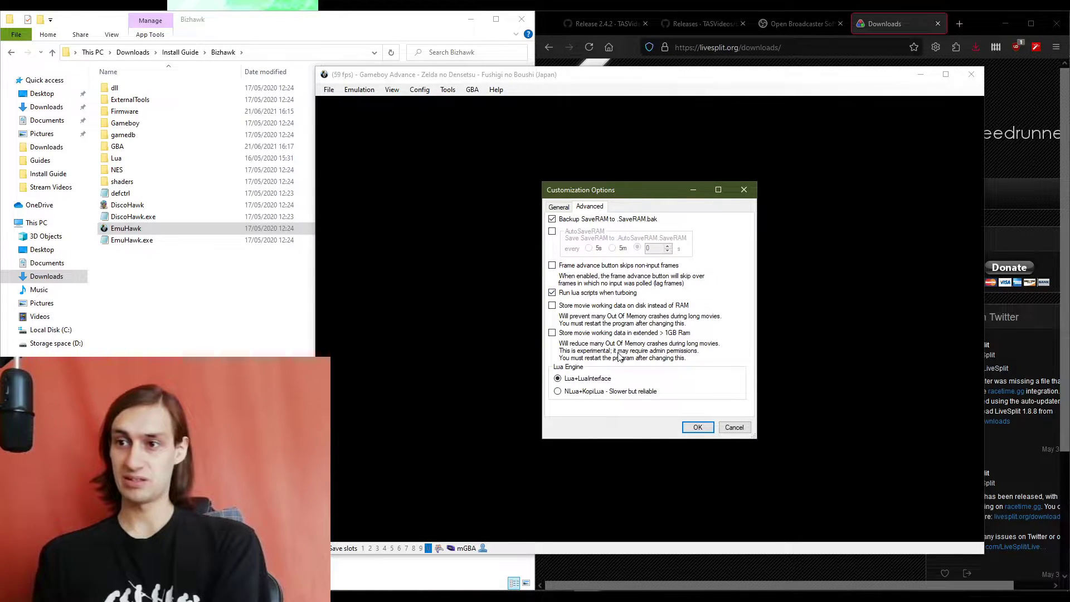
{"action": "left_click", "coordinate": [559, 206]}
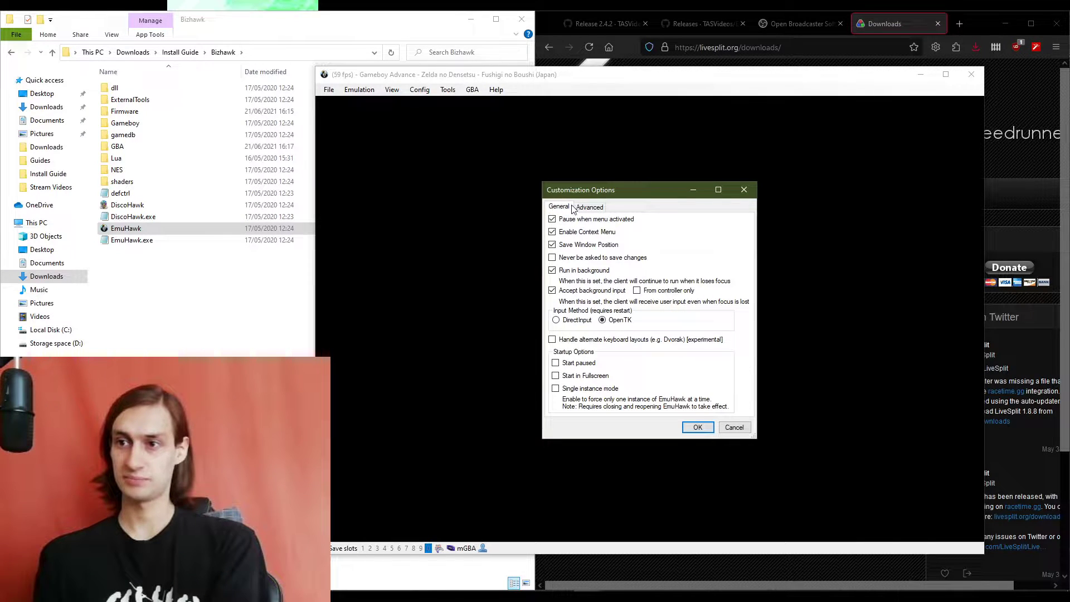
{"action": "left_click", "coordinate": [697, 428]}
{"action": "left_click", "coordinate": [448, 90]}
{"action": "mouse_move", "coordinate": [462, 92]}
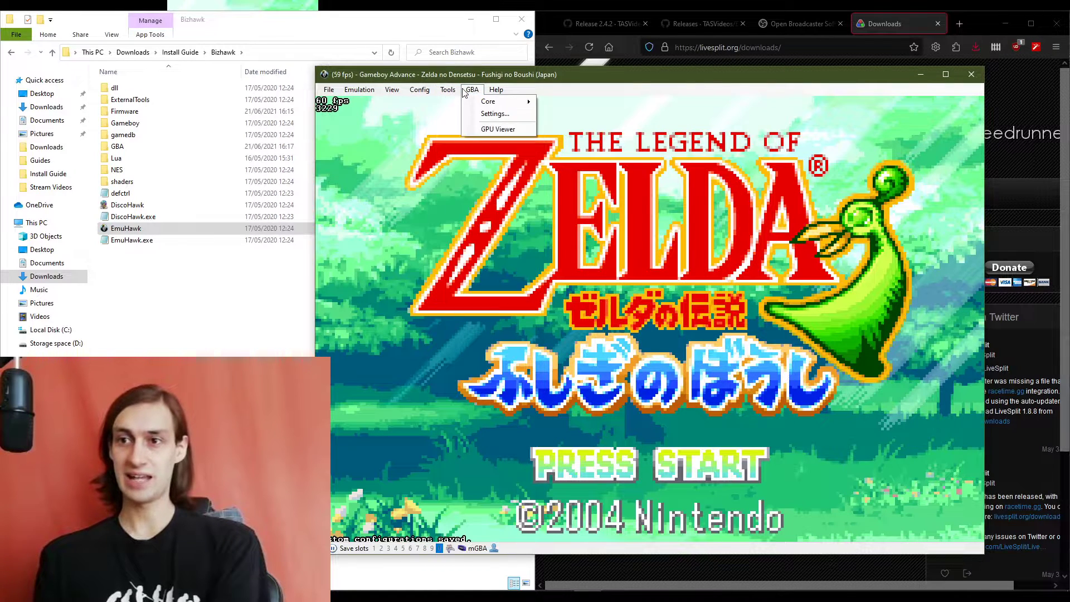
{"action": "left_click", "coordinate": [732, 268]}
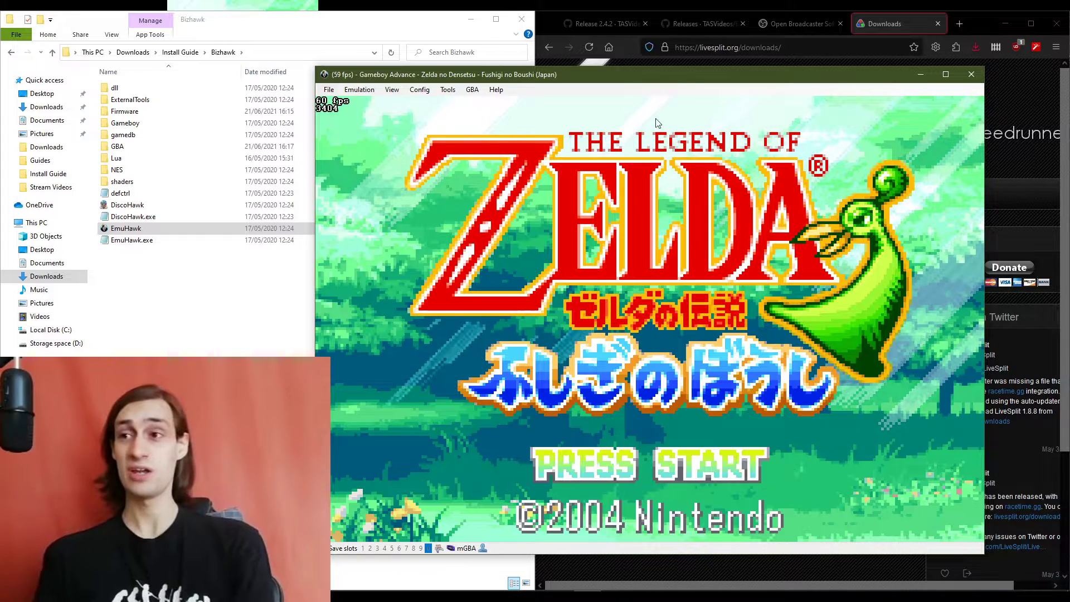
{"action": "left_click_drag", "start_coordinate": [630, 80], "coordinate": [665, 80]}
{"action": "left_click_drag", "start_coordinate": [673, 82], "coordinate": [669, 82]}
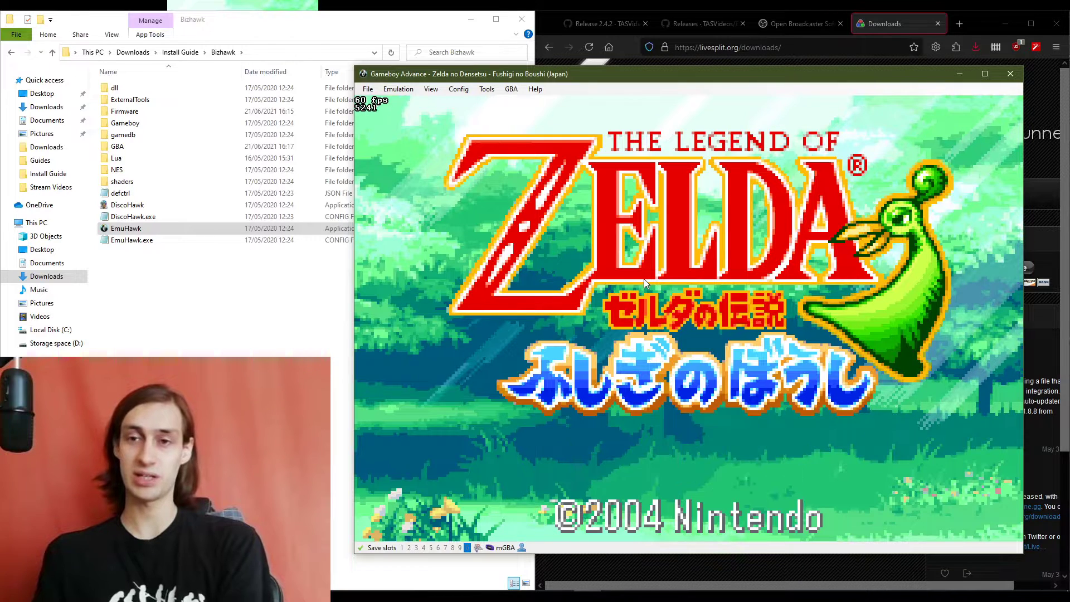
- Go up to the Install Guide folder and switch to OBS Studio by launching its shortcut, moving its window clear of the file list
{"action": "left_click", "coordinate": [143, 322]}
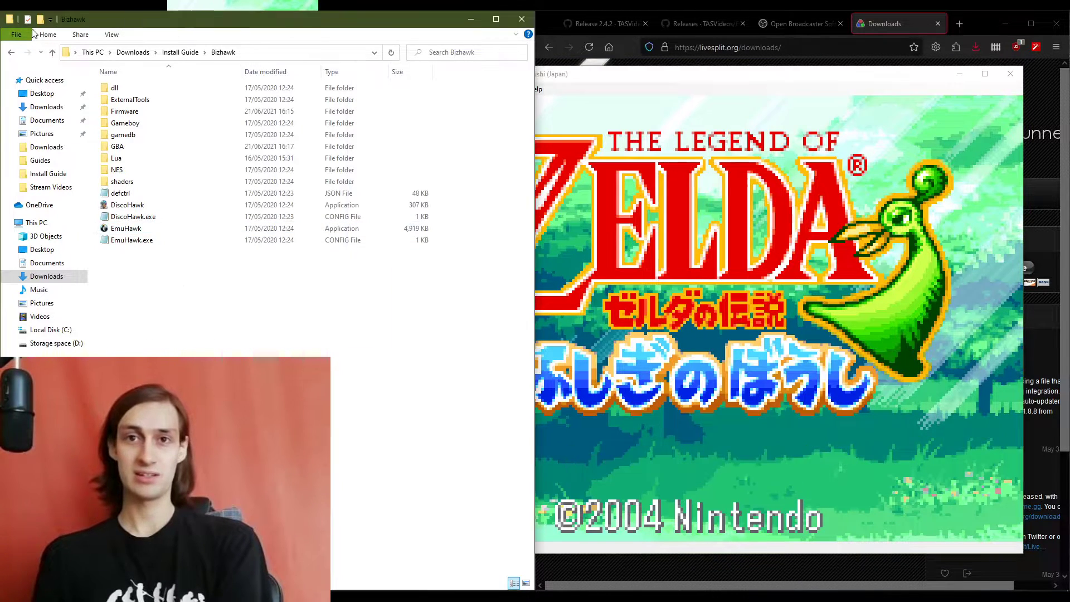
{"action": "left_click", "coordinate": [52, 52]}
{"action": "left_click", "coordinate": [329, 343]}
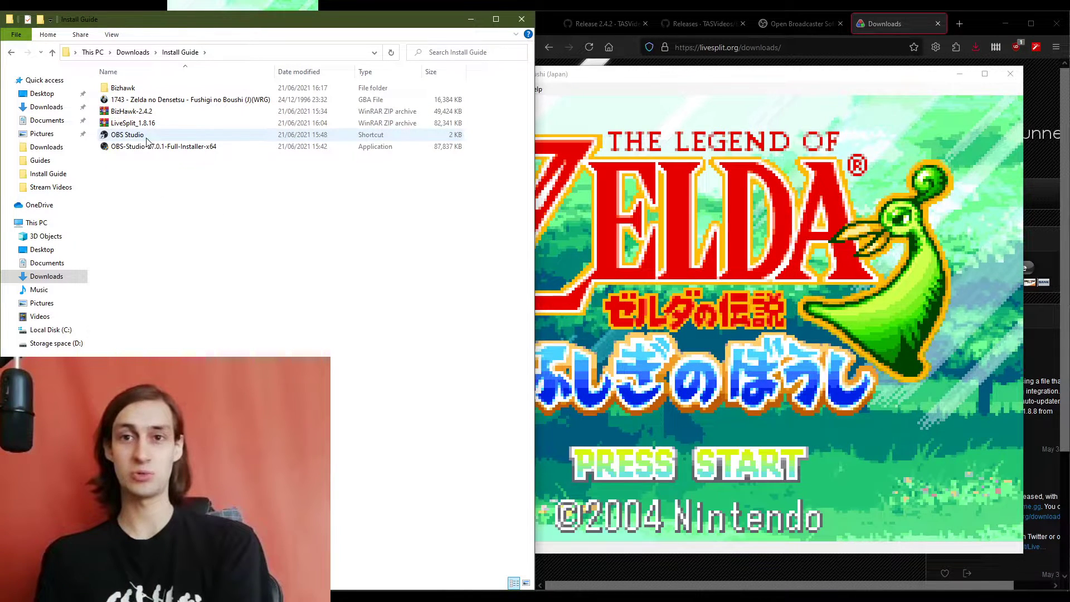
{"action": "double_click", "coordinate": [117, 134]}
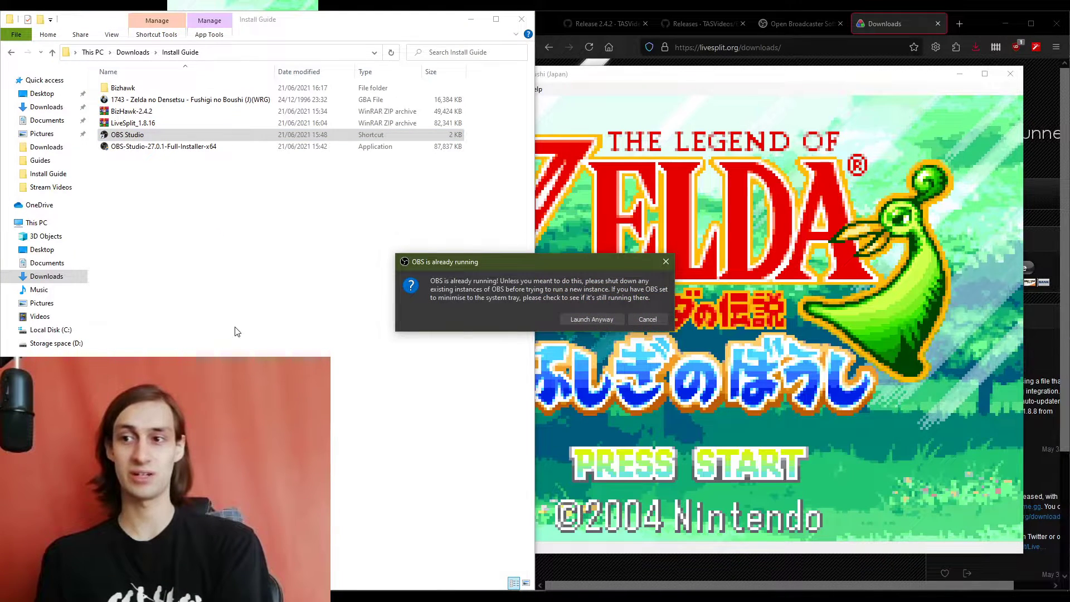
{"action": "left_click", "coordinate": [647, 319]}
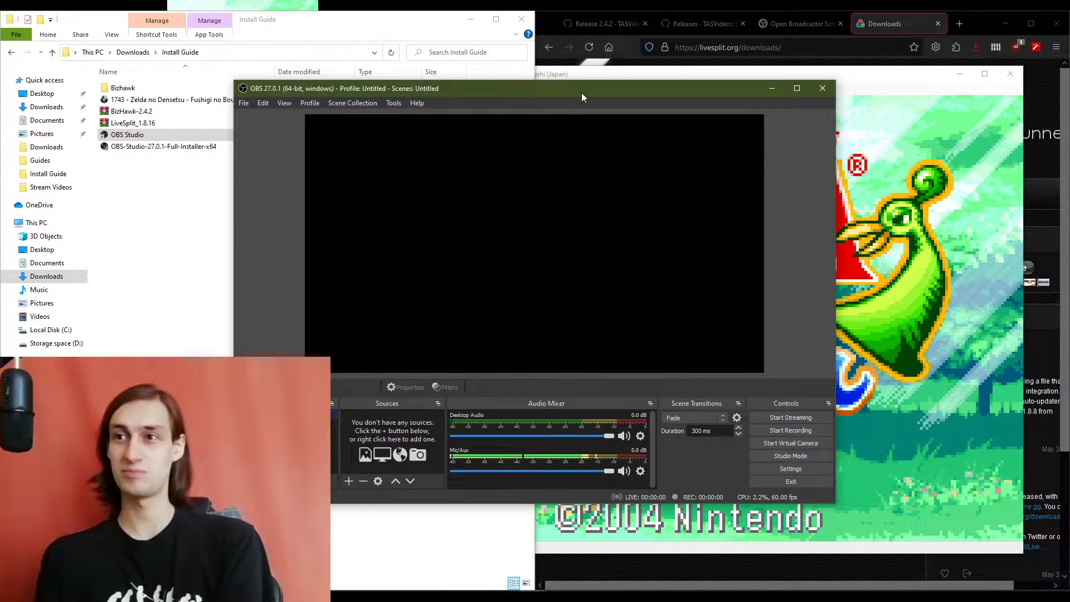
{"action": "left_click_drag", "start_coordinate": [581, 93], "coordinate": [666, 90]}
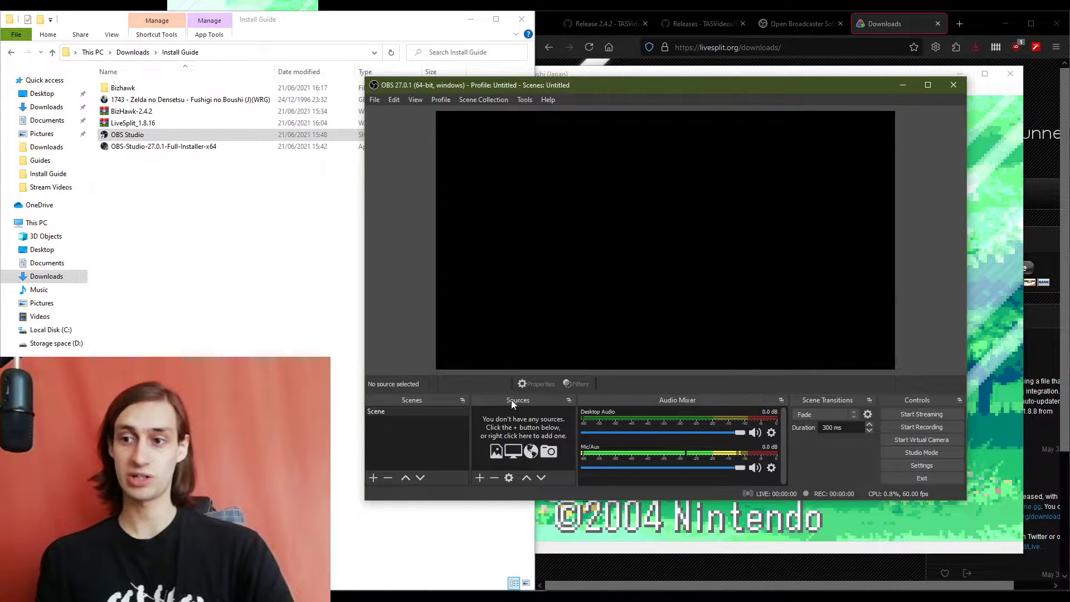
- Add a new Window Capture source named Bizhawk to the scene
{"action": "left_click", "coordinate": [480, 478]}
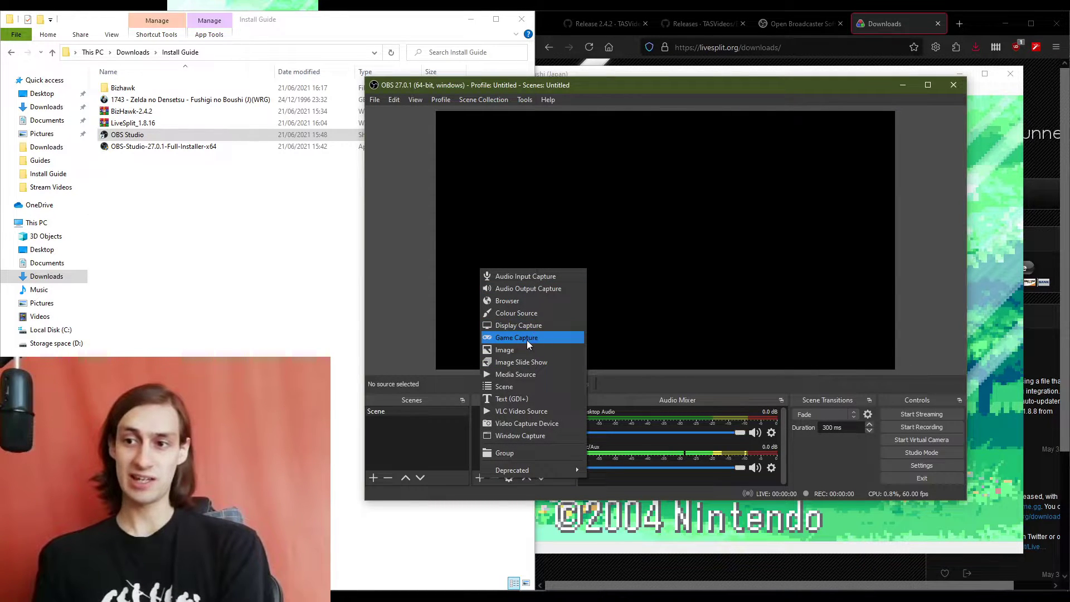
{"action": "left_click", "coordinate": [545, 437]}
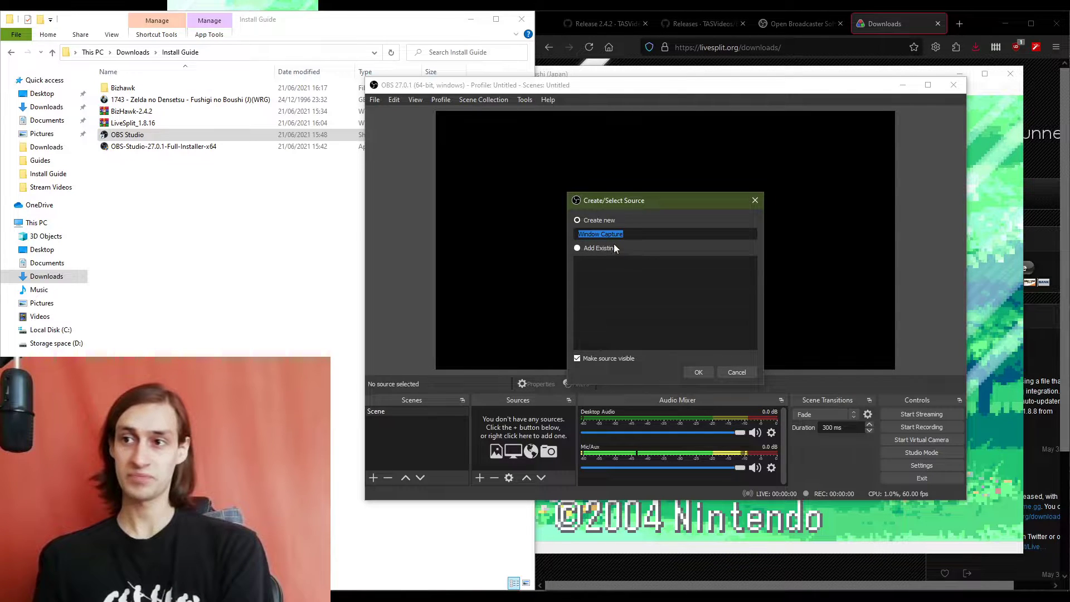
{"action": "type", "text": "Biz"}
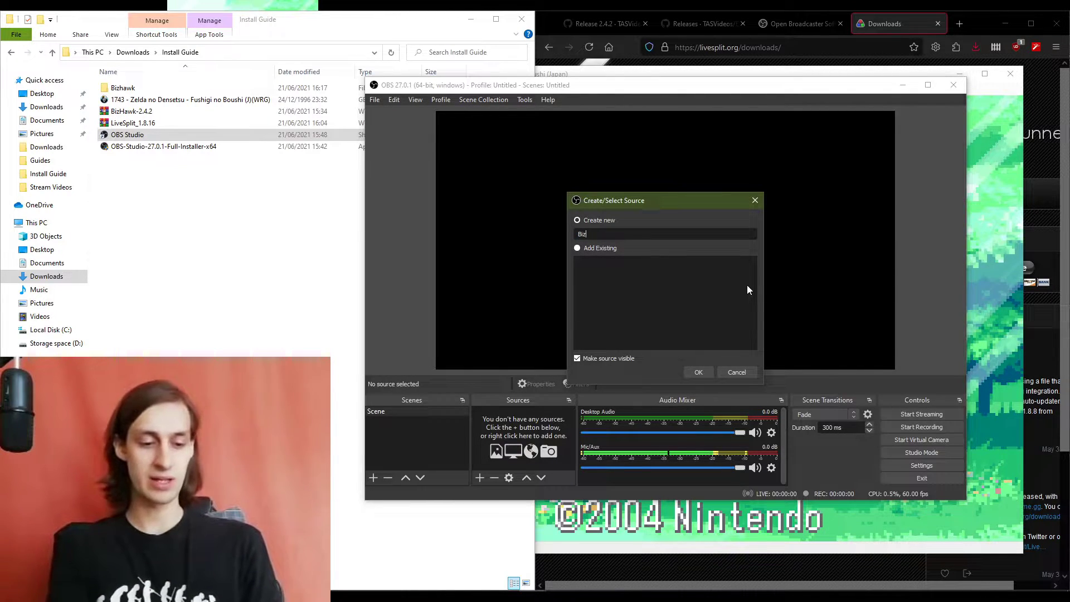
{"action": "type", "text": "hawk"}
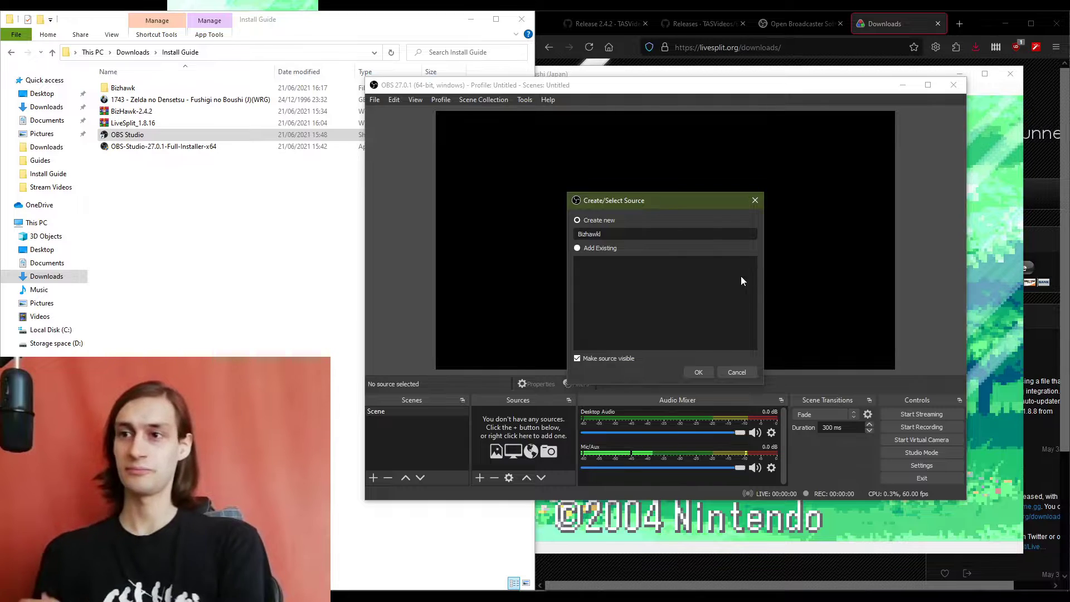
{"action": "left_click", "coordinate": [699, 372]}
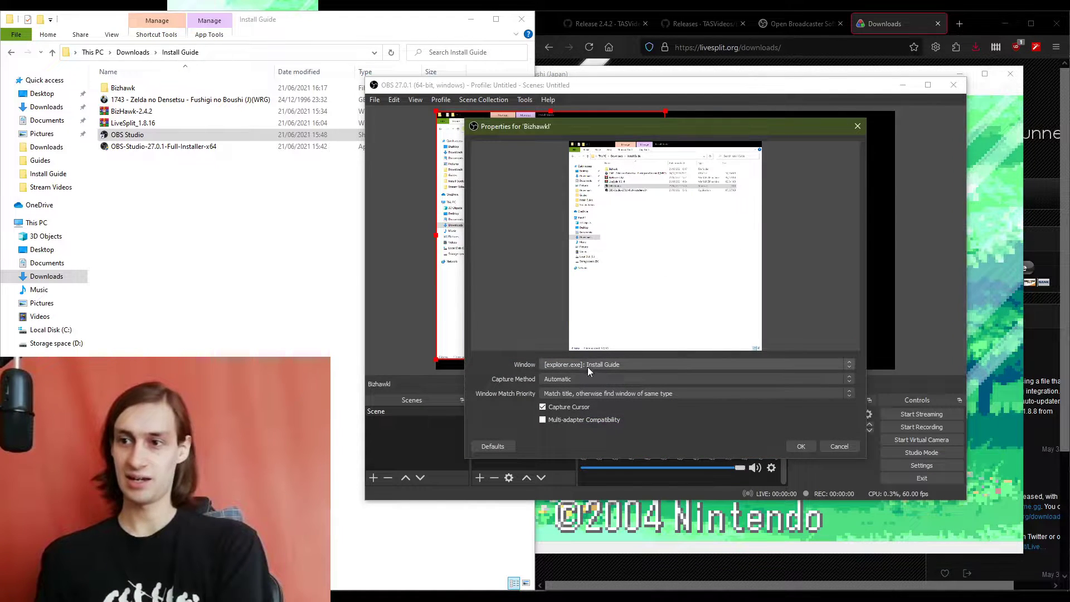
- Set the source to capture the EmuHawk.exe Zelda no Densetsu game window, disable Capture Cursor and confirm the properties
{"action": "left_click", "coordinate": [722, 365]}
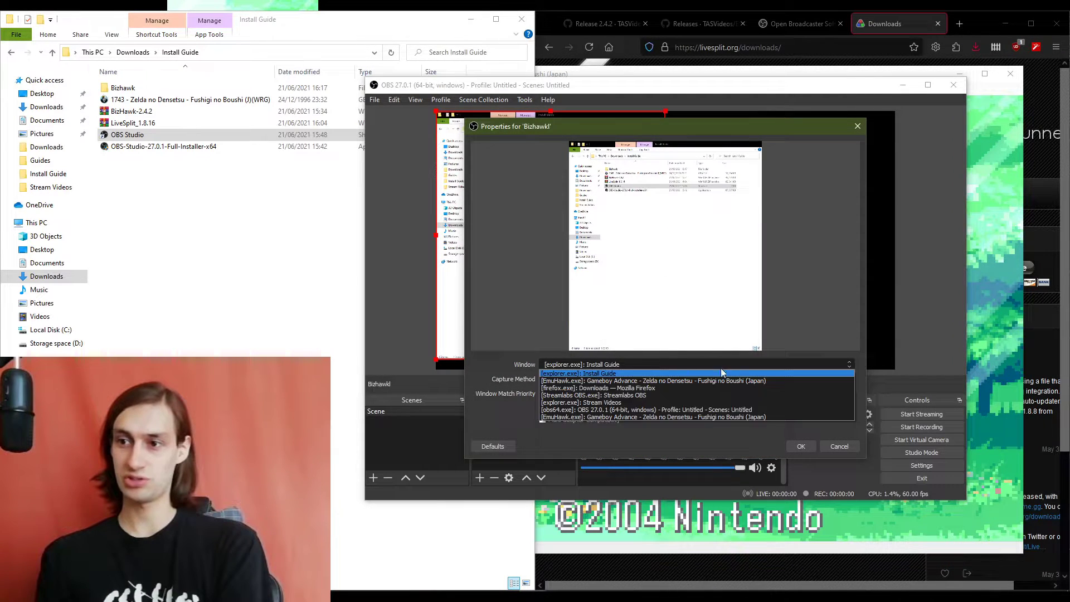
{"action": "left_click", "coordinate": [744, 418]}
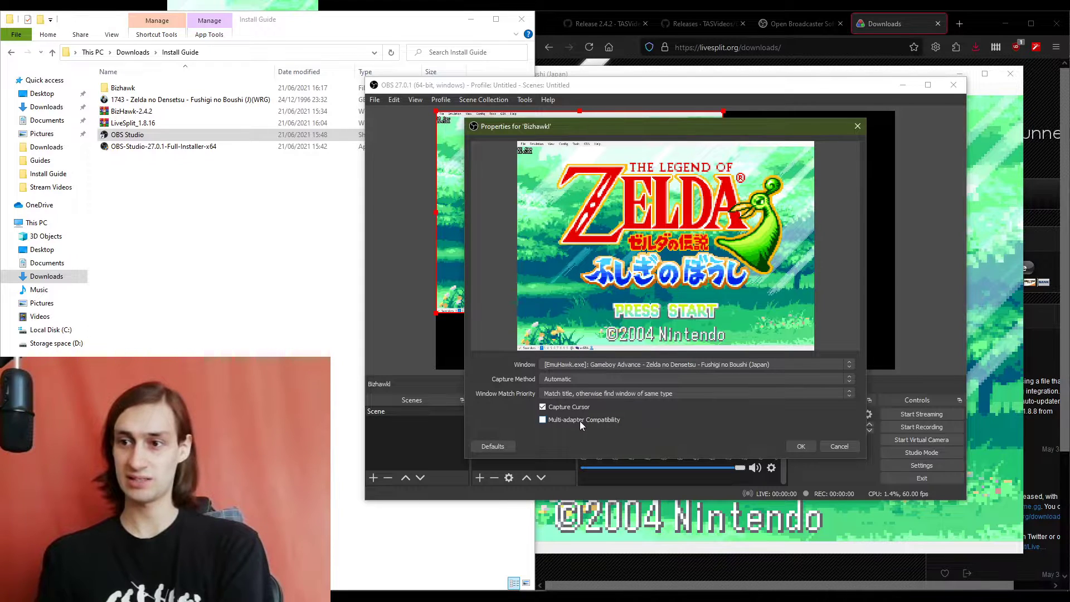
{"action": "left_click", "coordinate": [543, 407]}
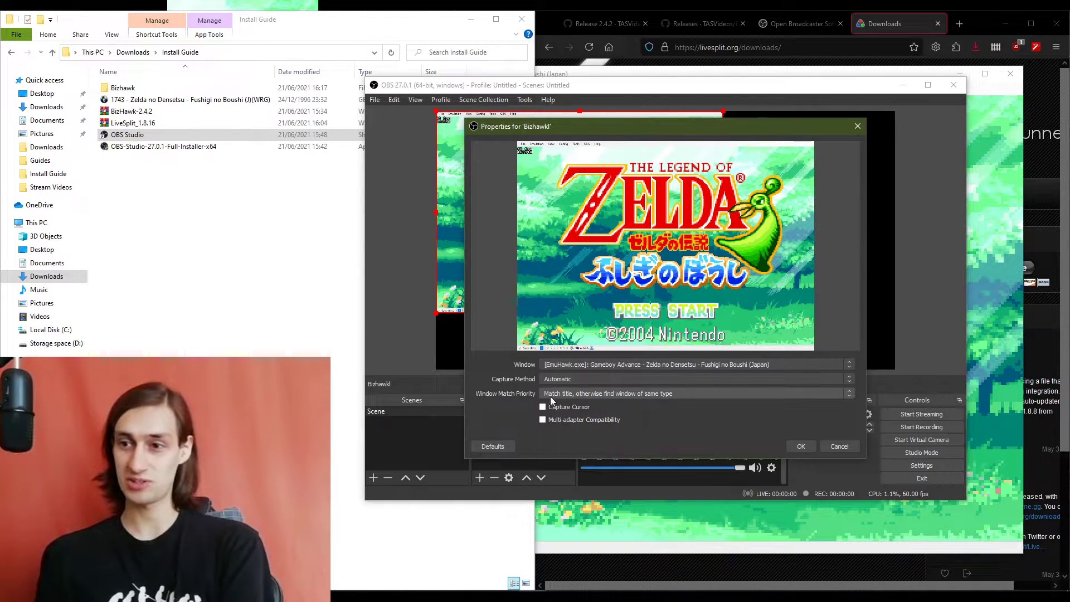
{"action": "left_click", "coordinate": [801, 446]}
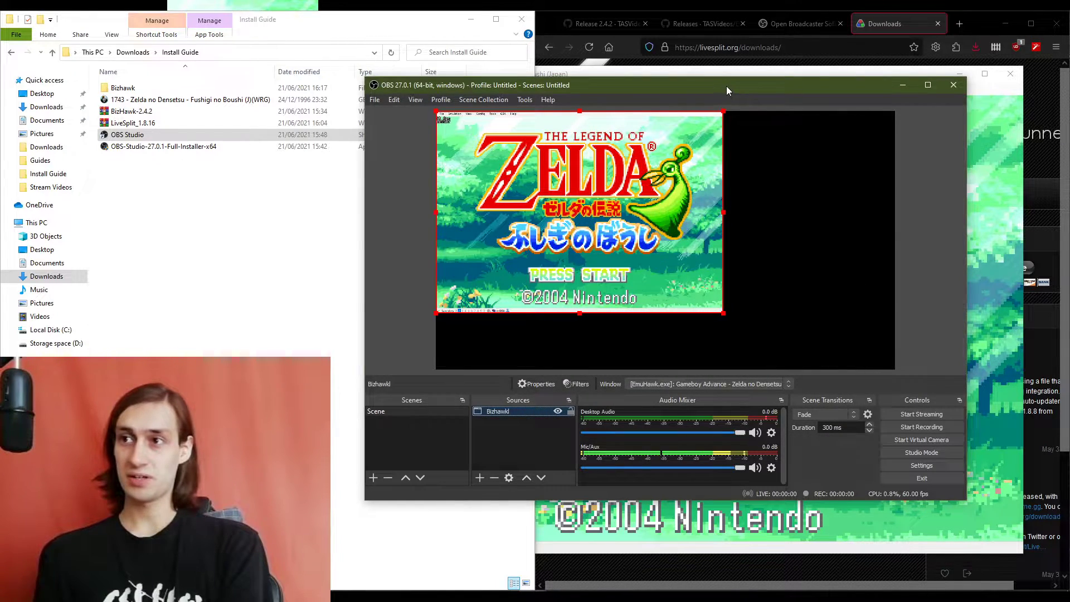
- Enlarge the Bizhawk capture in the preview by pulling out its lower corner
{"action": "mouse_move", "coordinate": [727, 86]}
{"action": "left_mouse_down"}
{"action": "mouse_move", "coordinate": [555, 89]}
{"action": "mouse_move", "coordinate": [678, 93]}
{"action": "mouse_move", "coordinate": [734, 72]}
{"action": "mouse_move", "coordinate": [717, 80]}
{"action": "left_mouse_up"}
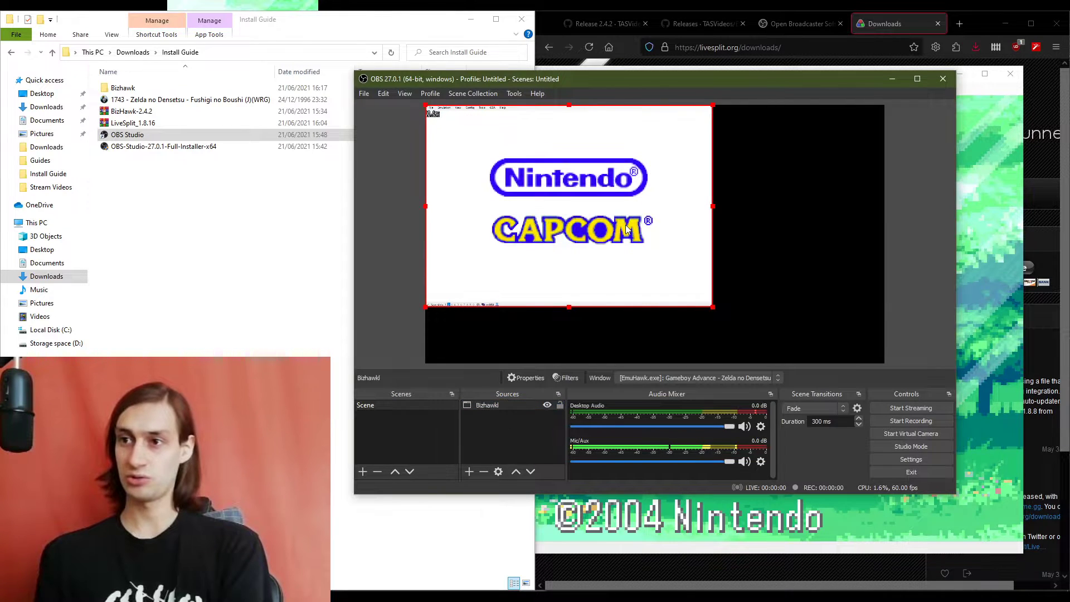
{"action": "right_click", "coordinate": [717, 339]}
{"action": "key", "text": "Escape"}
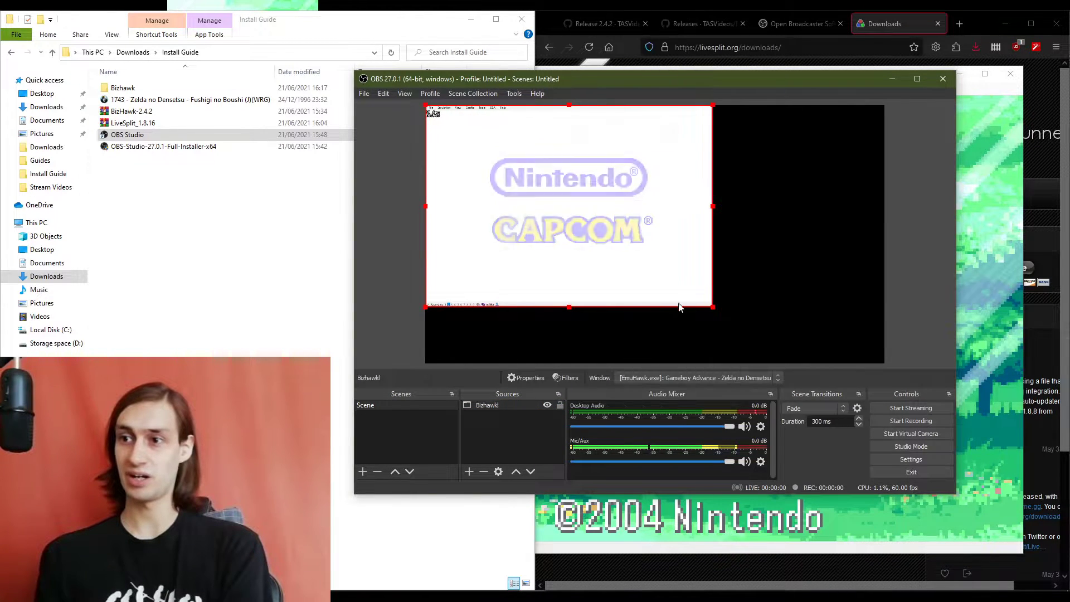
{"action": "left_click_drag", "start_coordinate": [712, 305], "coordinate": [784, 345]}
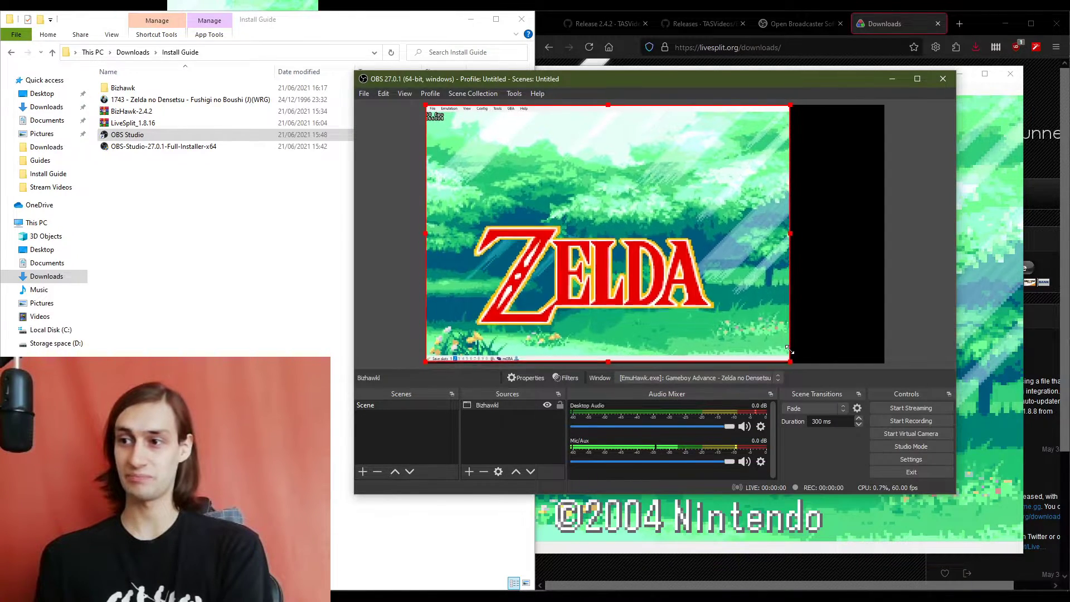
- Transform the Bizhawk capture with Fit to screen
{"action": "right_click", "coordinate": [546, 165]}
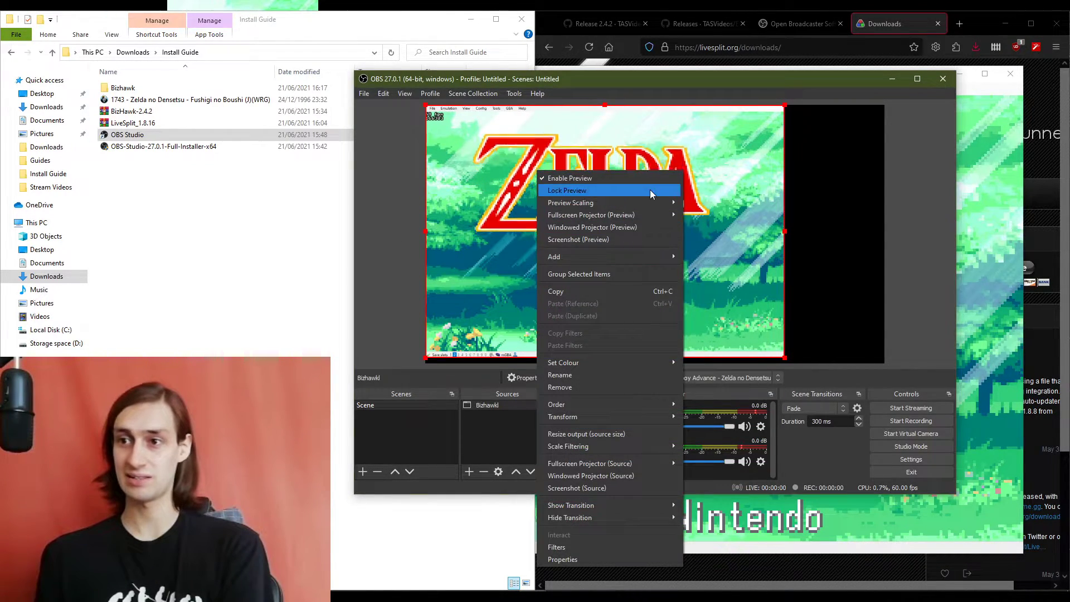
{"action": "mouse_move", "coordinate": [619, 418]}
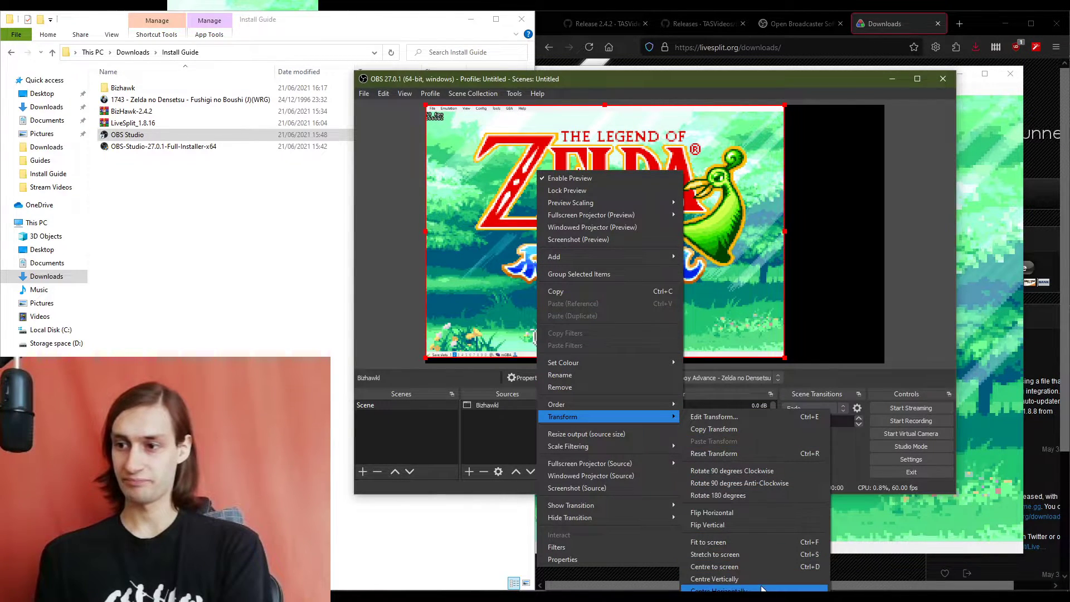
{"action": "left_click", "coordinate": [727, 541]}
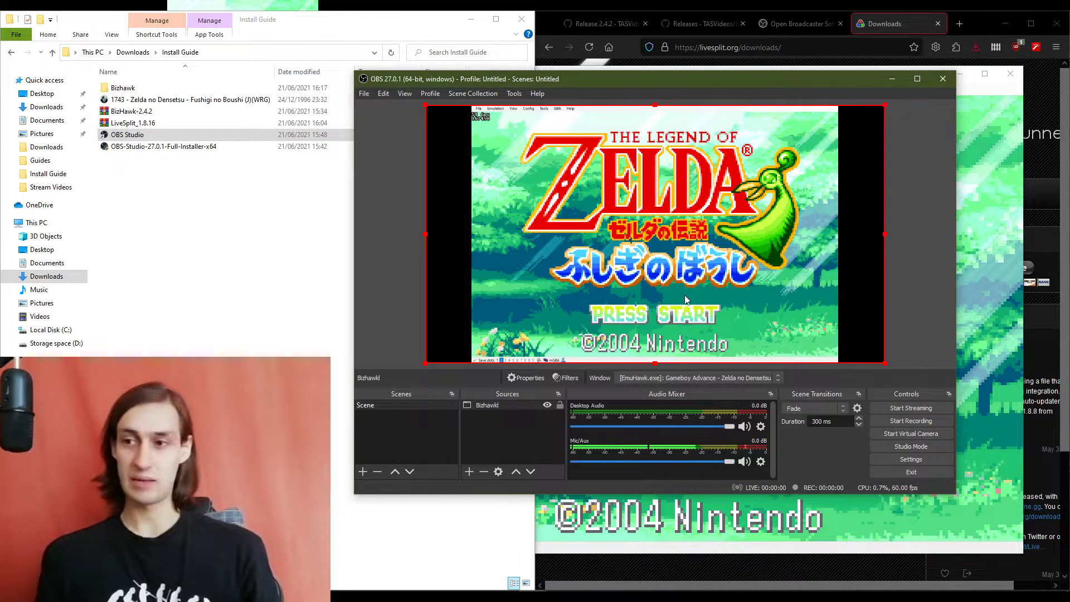
- Crop the bottom and top edges of the Bizhawk capture to cut off the emulator's status bar and menu bar
{"action": "key", "text": "alt"}
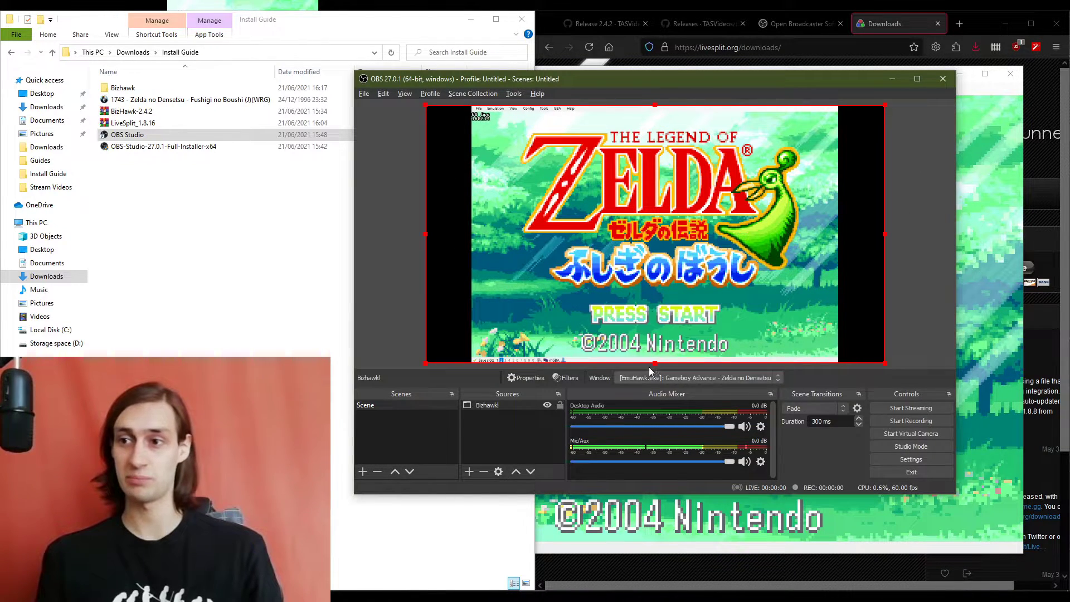
{"action": "key", "text": "alt"}
{"action": "left_click_drag", "start_coordinate": [656, 364], "coordinate": [656, 359]}
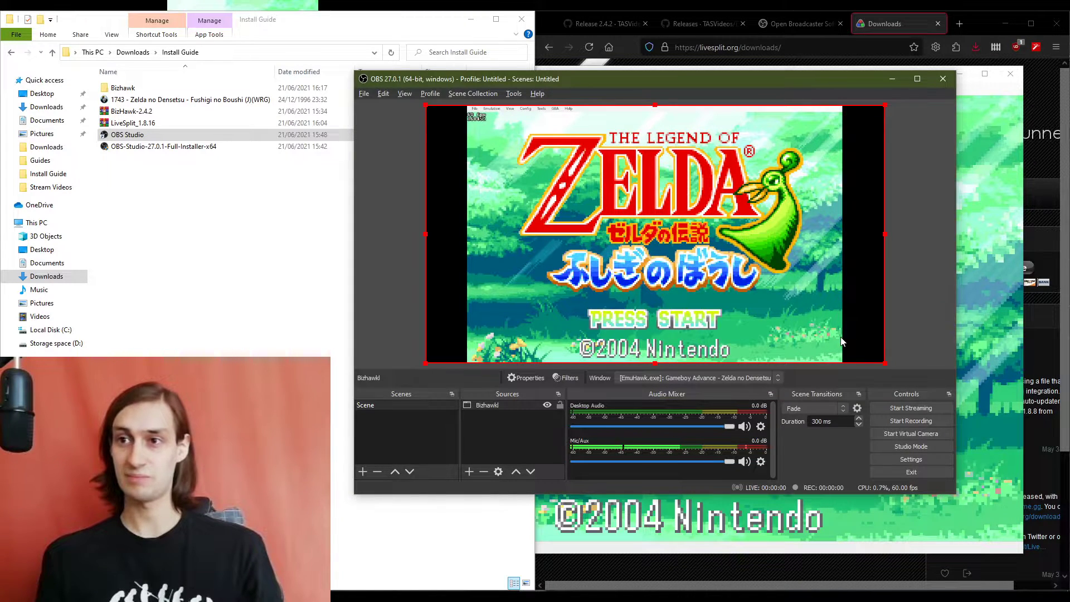
{"action": "left_click_drag", "start_coordinate": [654, 105], "coordinate": [656, 109]}
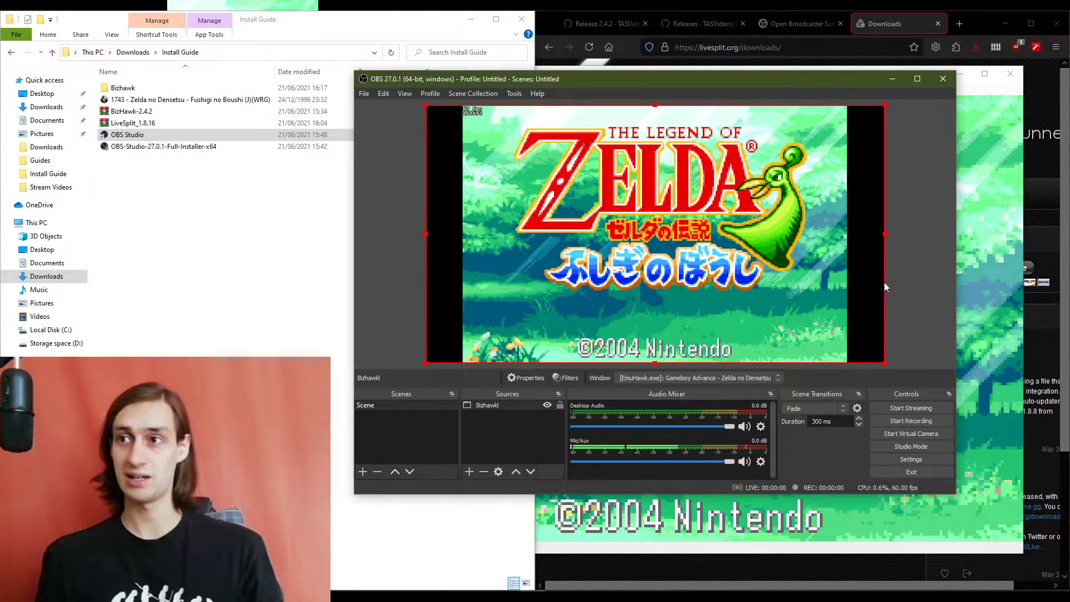
- Move the cropped capture so the game image sits against the right edge of the canvas, and deselect it
{"action": "left_click", "coordinate": [914, 266]}
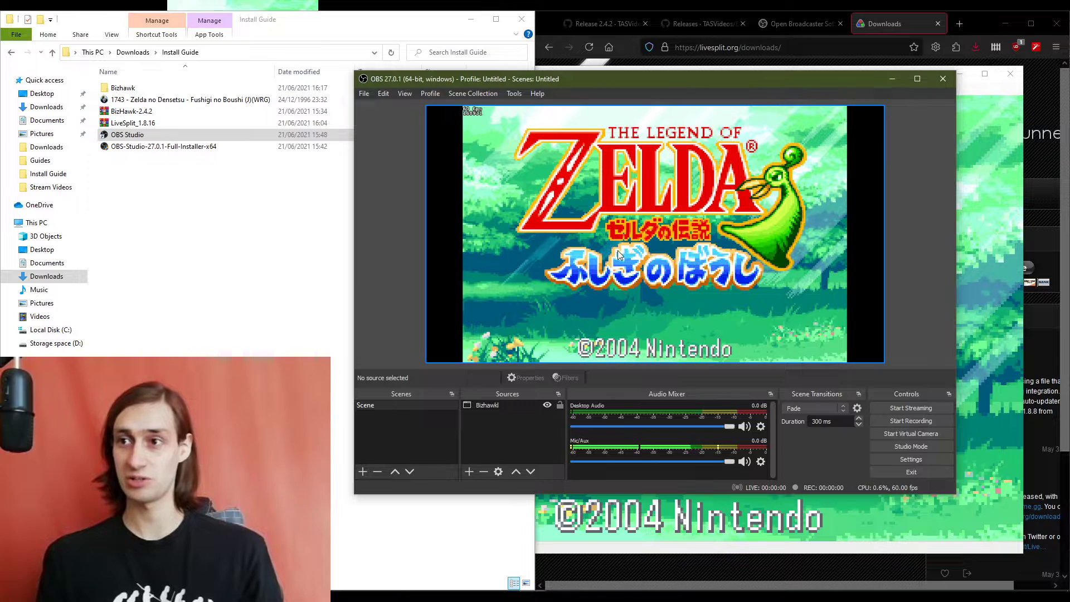
{"action": "left_click_drag", "start_coordinate": [617, 250], "coordinate": [655, 250]}
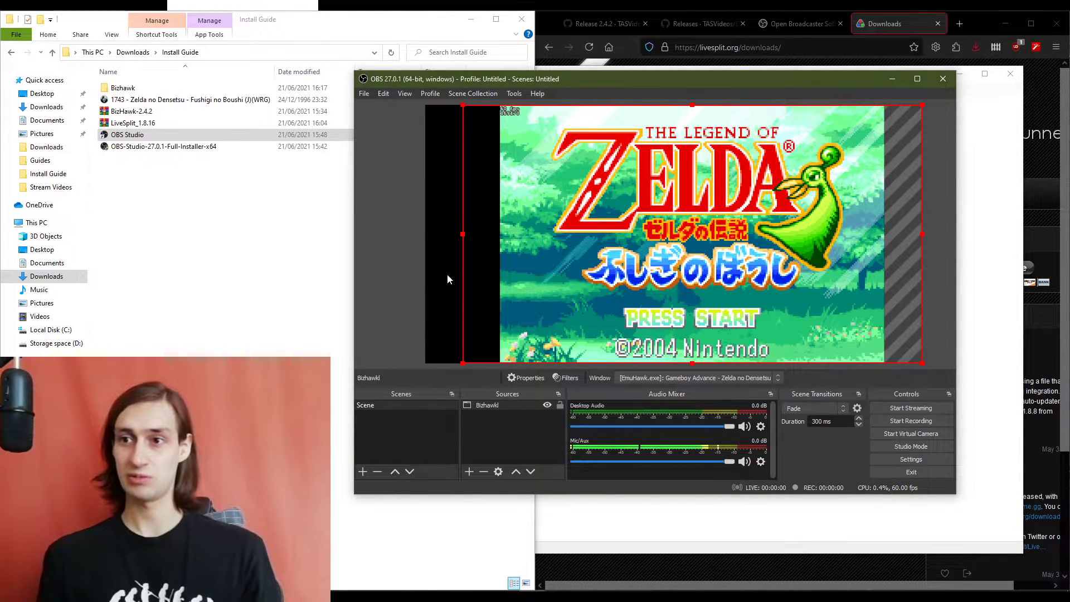
{"action": "left_click", "coordinate": [370, 281]}
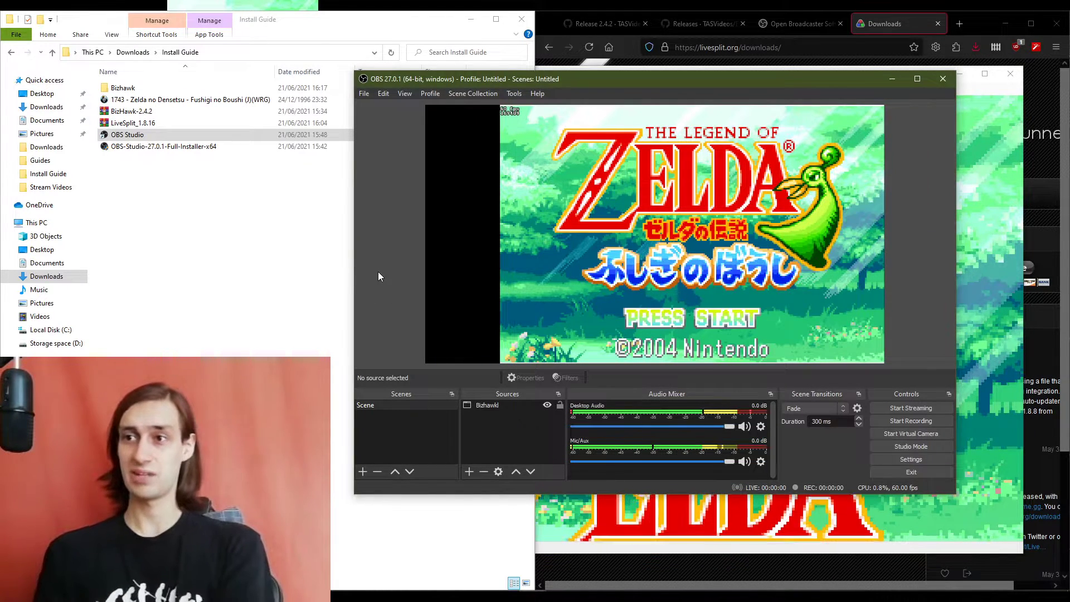
- Scale the Bizhawk capture down from its lower-left corner, keeping it snapped to the canvas's upper-right corner
{"action": "left_click", "coordinate": [771, 326]}
{"action": "left_click_drag", "start_coordinate": [463, 361], "coordinate": [512, 306]}
{"action": "left_click_drag", "start_coordinate": [701, 277], "coordinate": [663, 265]}
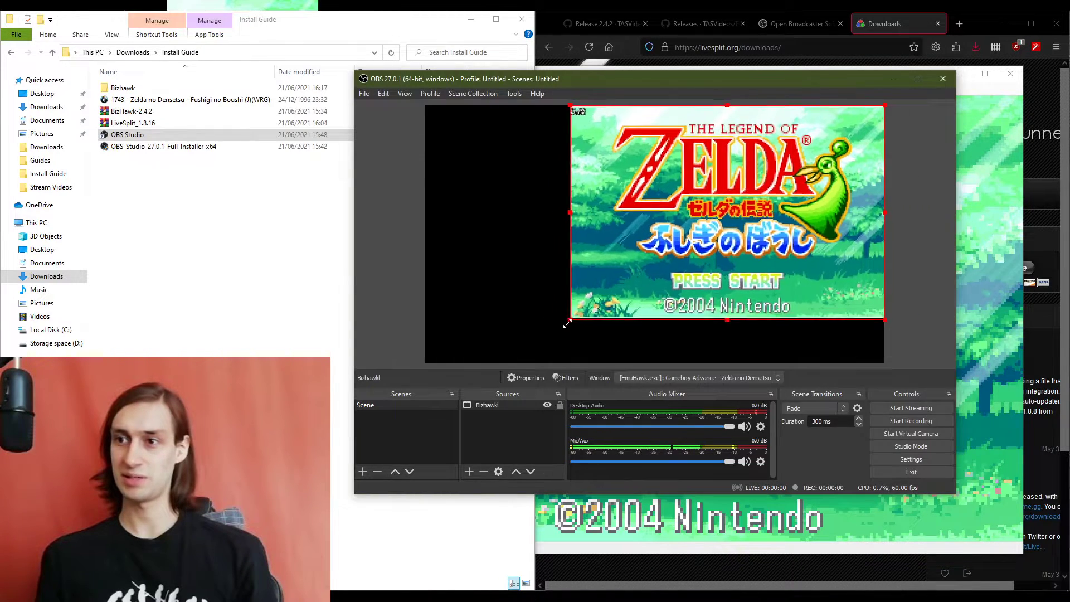
{"action": "left_click_drag", "start_coordinate": [567, 324], "coordinate": [535, 337]}
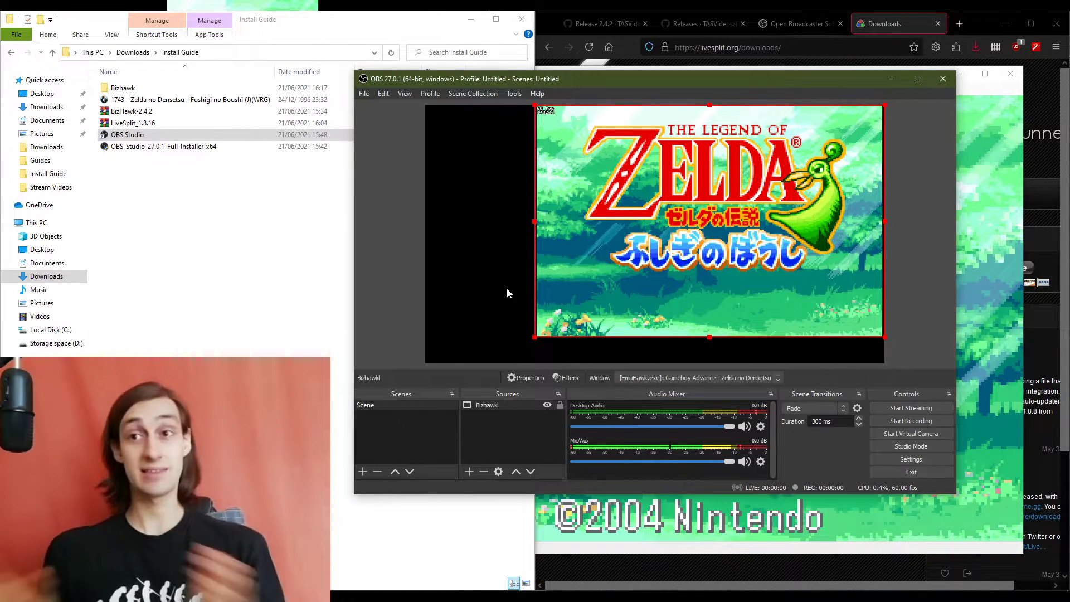
{"action": "mouse_move", "coordinate": [534, 338]}
{"action": "left_mouse_down"}
{"action": "mouse_move", "coordinate": [552, 336]}
{"action": "mouse_move", "coordinate": [540, 341]}
{"action": "left_mouse_up"}
{"action": "mouse_move", "coordinate": [680, 266]}
{"action": "left_mouse_down"}
{"action": "mouse_move", "coordinate": [667, 274]}
{"action": "mouse_move", "coordinate": [680, 266]}
{"action": "left_mouse_up"}
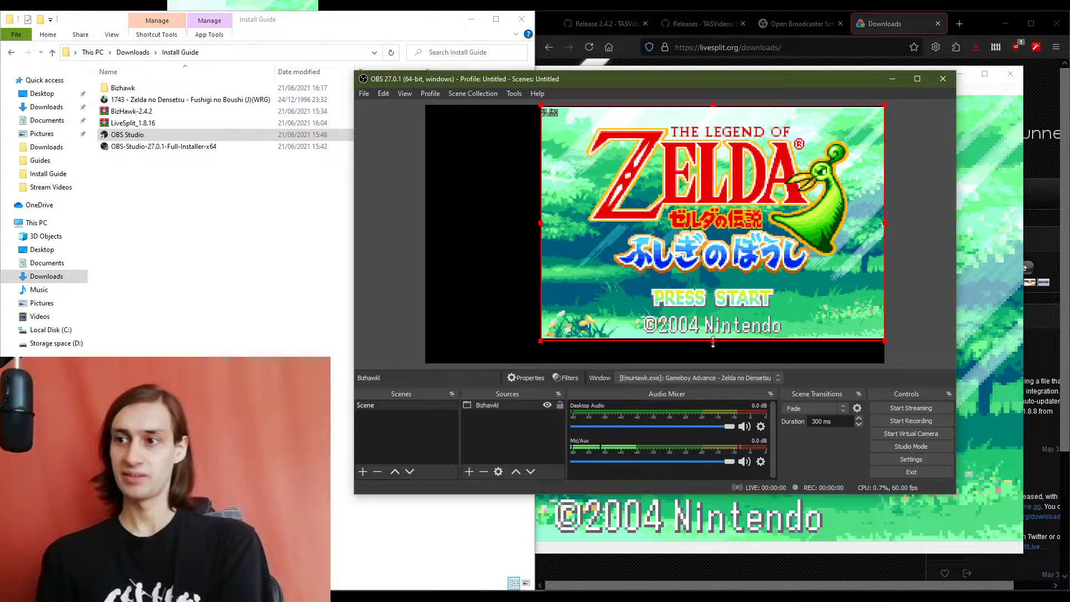
{"action": "left_click", "coordinate": [735, 344]}
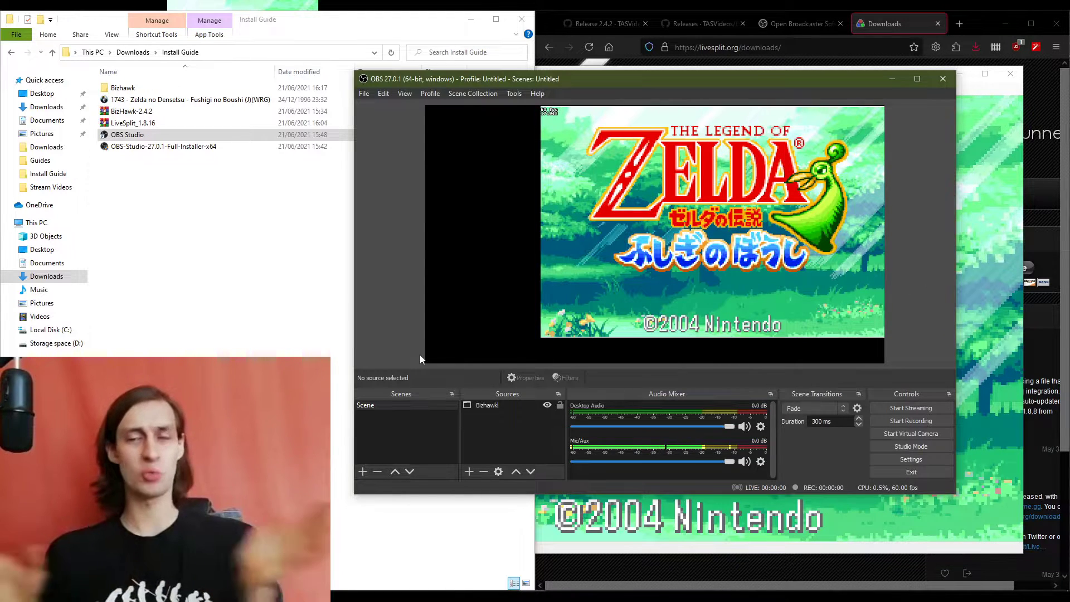
{"action": "left_click", "coordinate": [756, 264]}
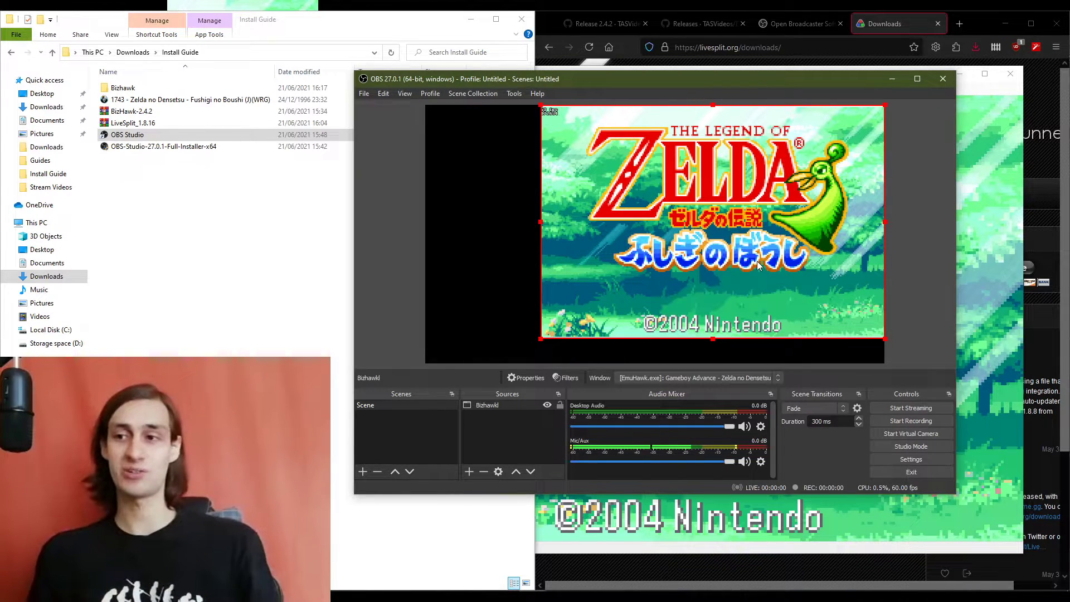
{"action": "left_click", "coordinate": [904, 259]}
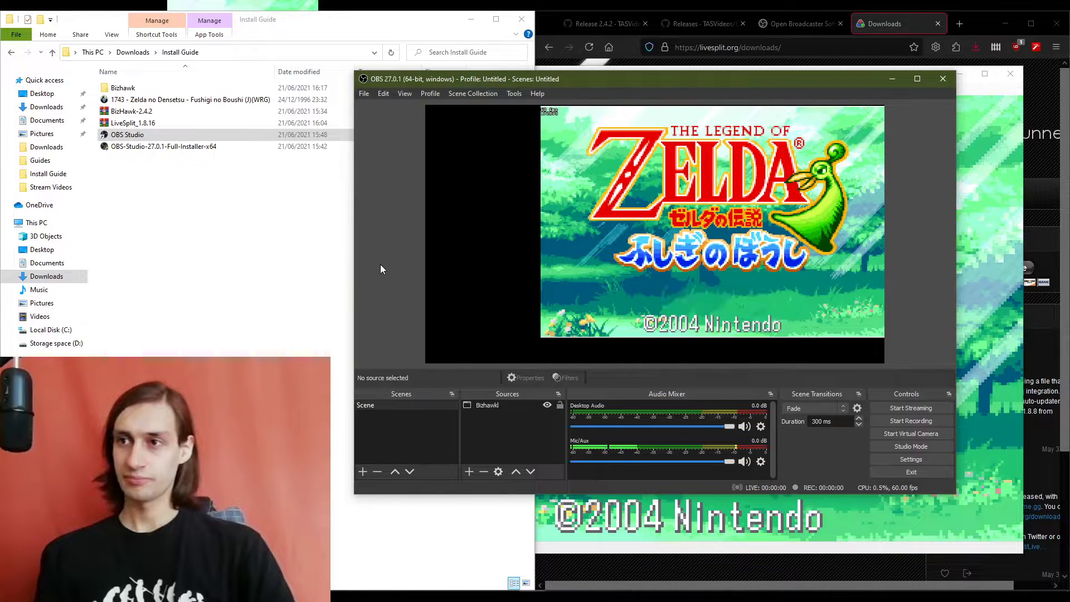
{"action": "left_click", "coordinate": [644, 211]}
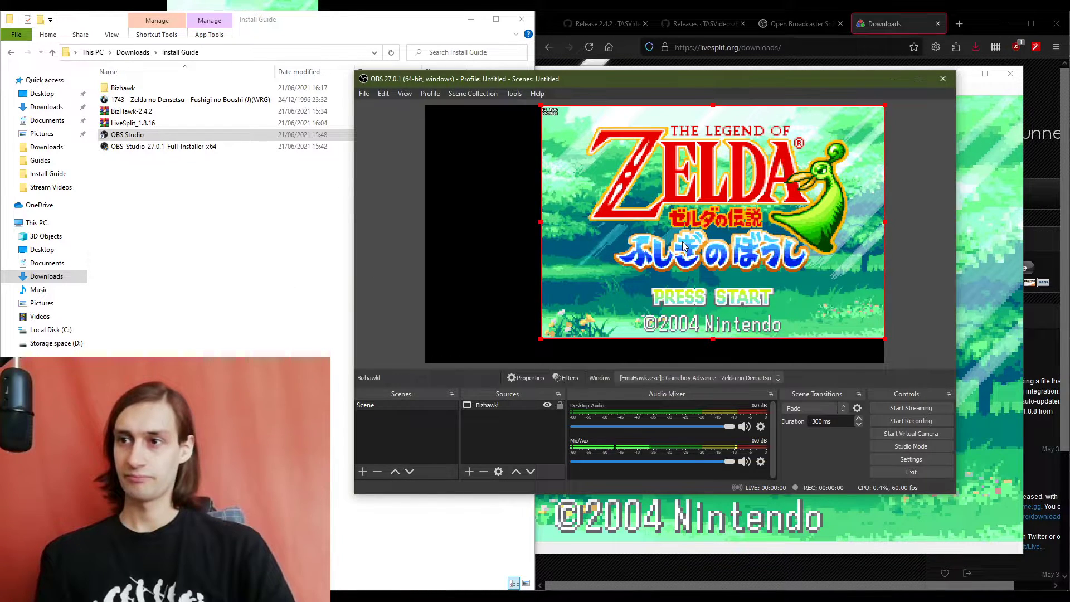
{"action": "right_click", "coordinate": [645, 211]}
{"action": "mouse_move", "coordinate": [747, 242]}
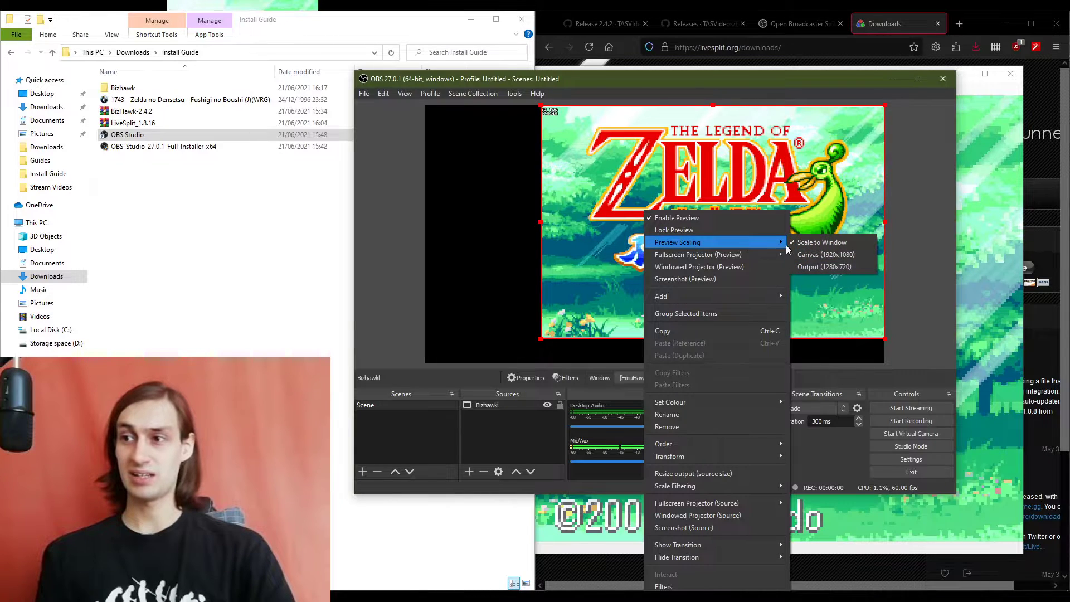
{"action": "left_click", "coordinate": [484, 249]}
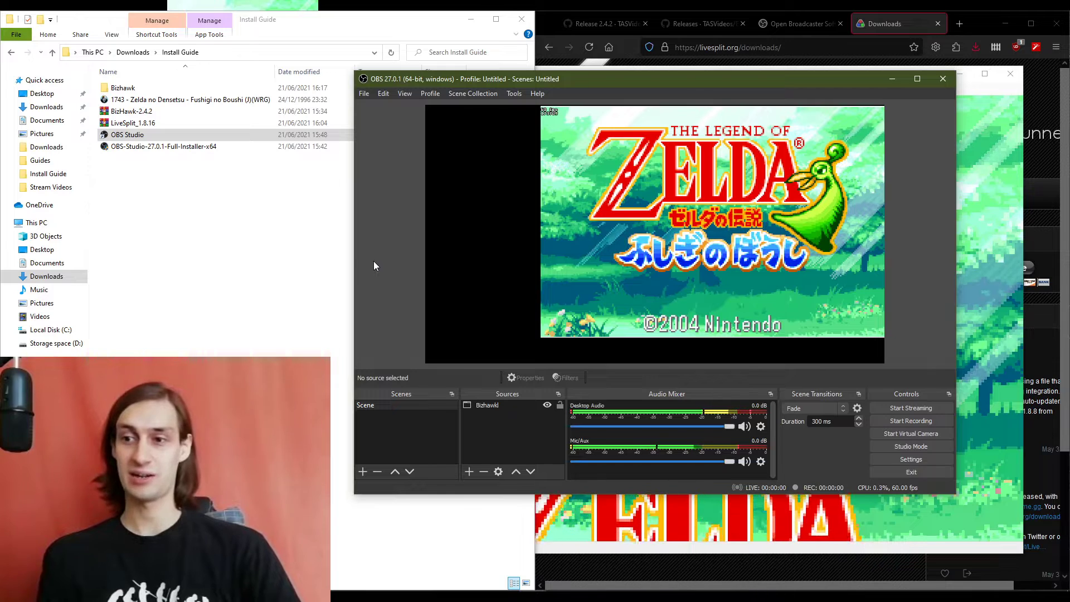
- Reset the transform of the Bizhawk capture
{"action": "right_click", "coordinate": [742, 210]}
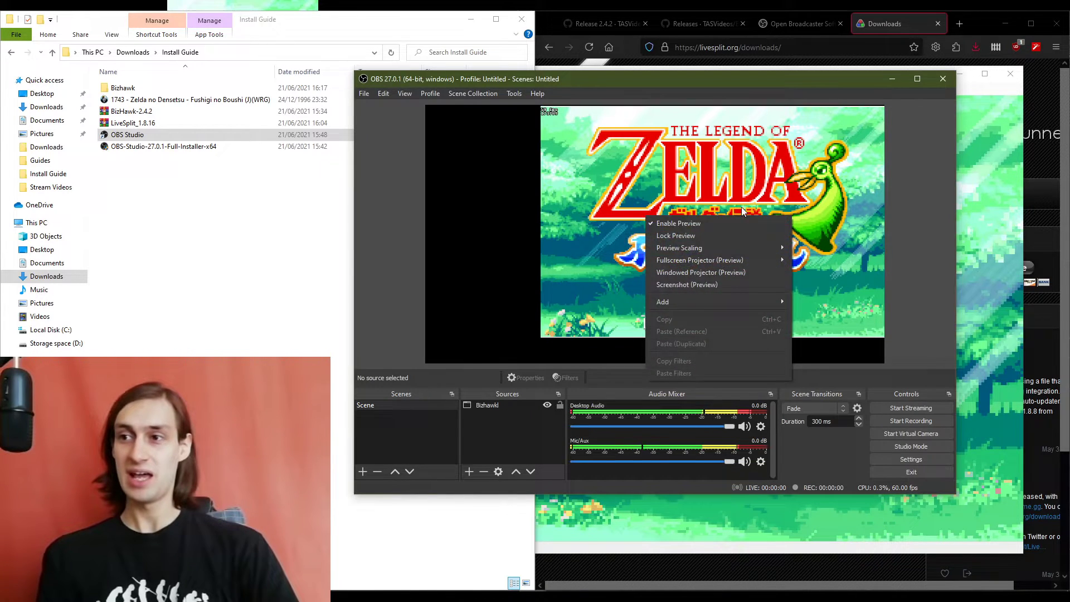
{"action": "left_click", "coordinate": [553, 198]}
{"action": "right_click", "coordinate": [633, 192]}
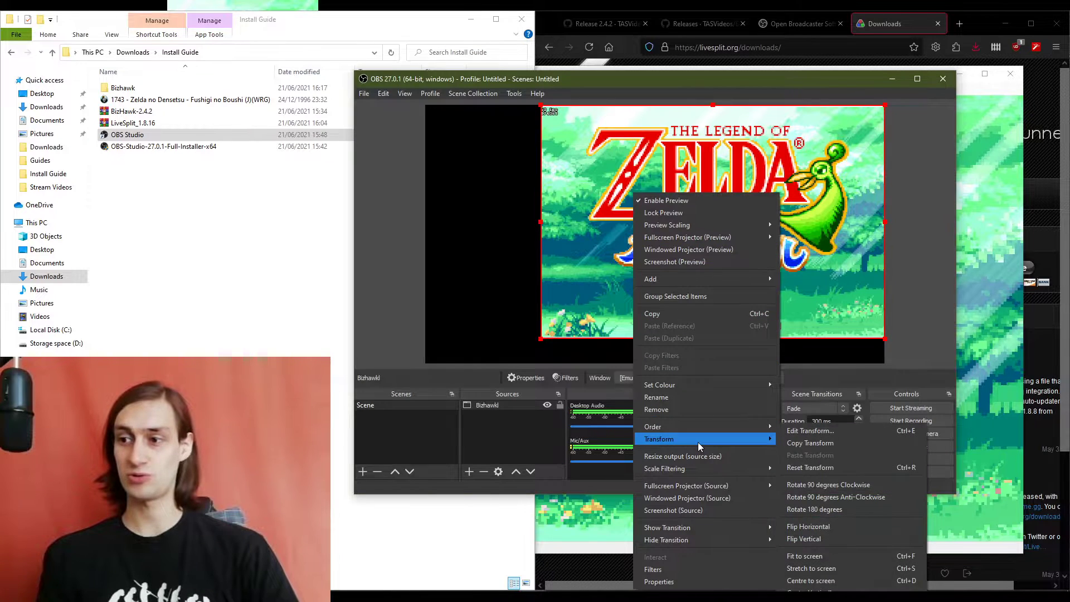
{"action": "mouse_move", "coordinate": [698, 443]}
{"action": "left_click", "coordinate": [825, 469]}
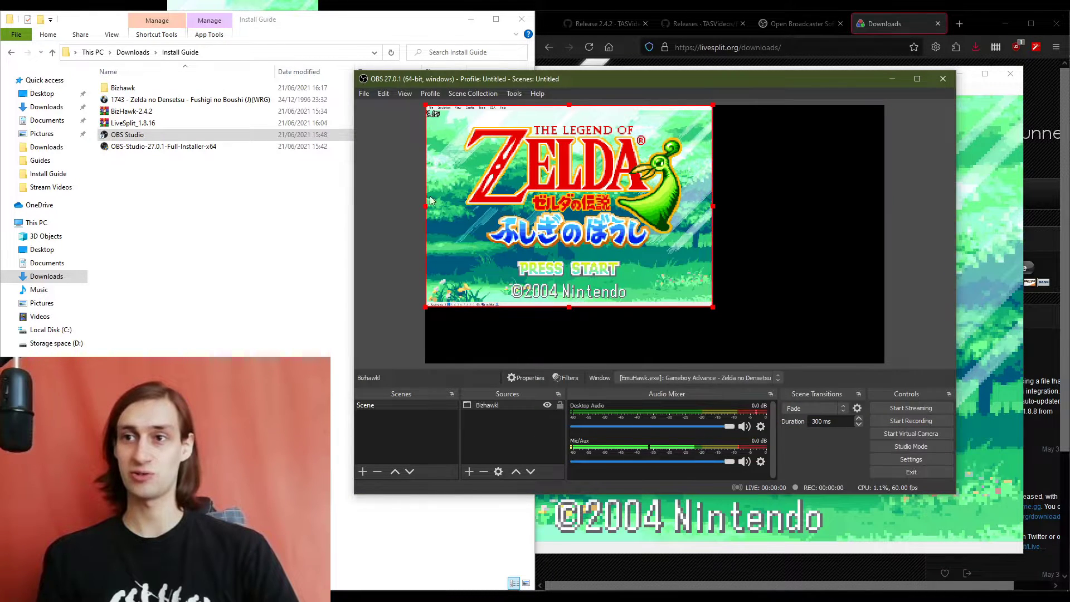
- Move the Bizhawk capture to the canvas's right edge and crop its top and bottom to cut off the emulator's menu and status bars
{"action": "left_click_drag", "start_coordinate": [571, 232], "coordinate": [783, 230]}
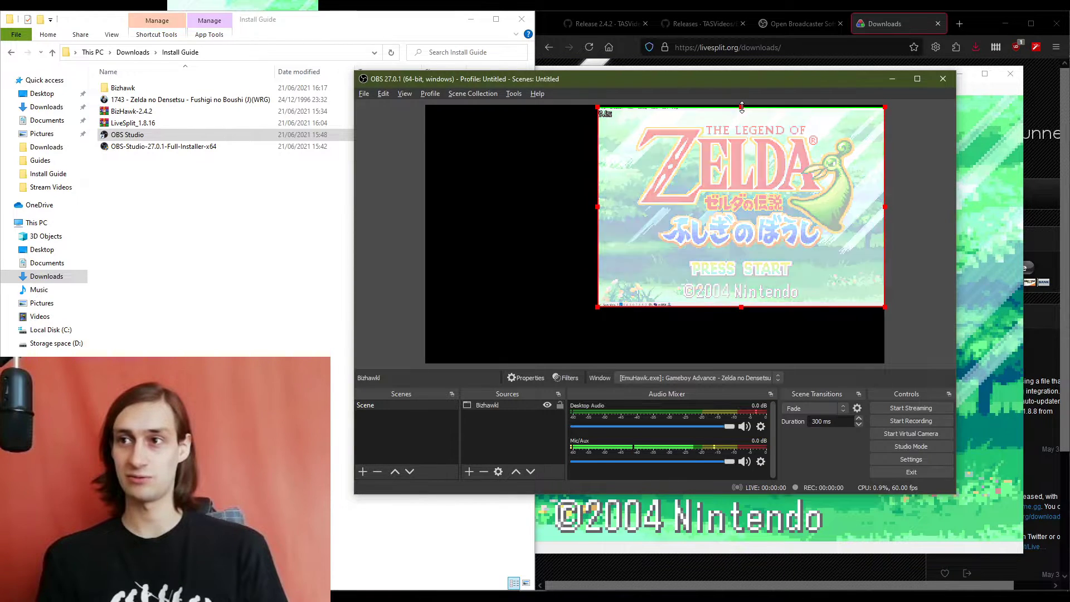
{"action": "left_click_drag", "start_coordinate": [741, 105], "coordinate": [742, 109]}
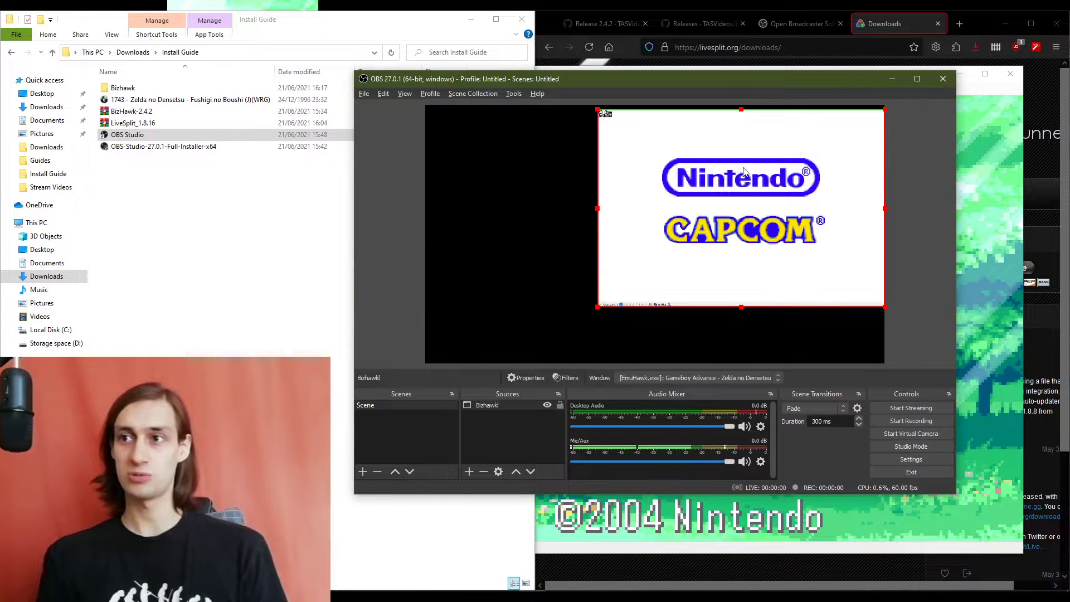
{"action": "left_click_drag", "start_coordinate": [742, 307], "coordinate": [744, 303]}
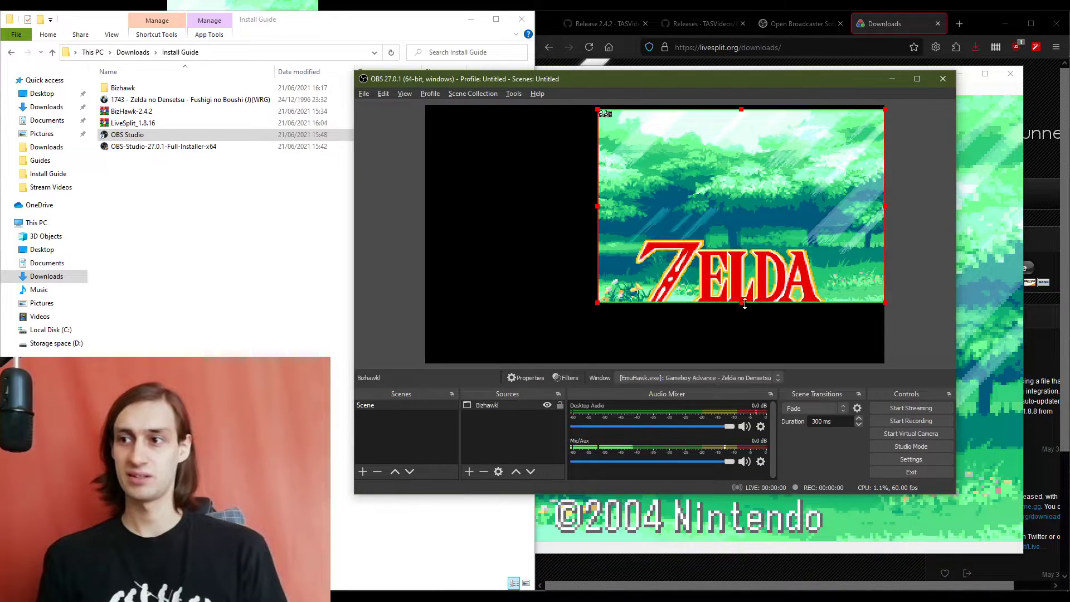
{"action": "left_click_drag", "start_coordinate": [742, 302], "coordinate": [743, 301]}
- Align the cropped capture with the canvas's upper-right corner and enlarge it from its lower-left corner
{"action": "left_click", "coordinate": [746, 322]}
{"action": "left_click_drag", "start_coordinate": [739, 261], "coordinate": [738, 256]}
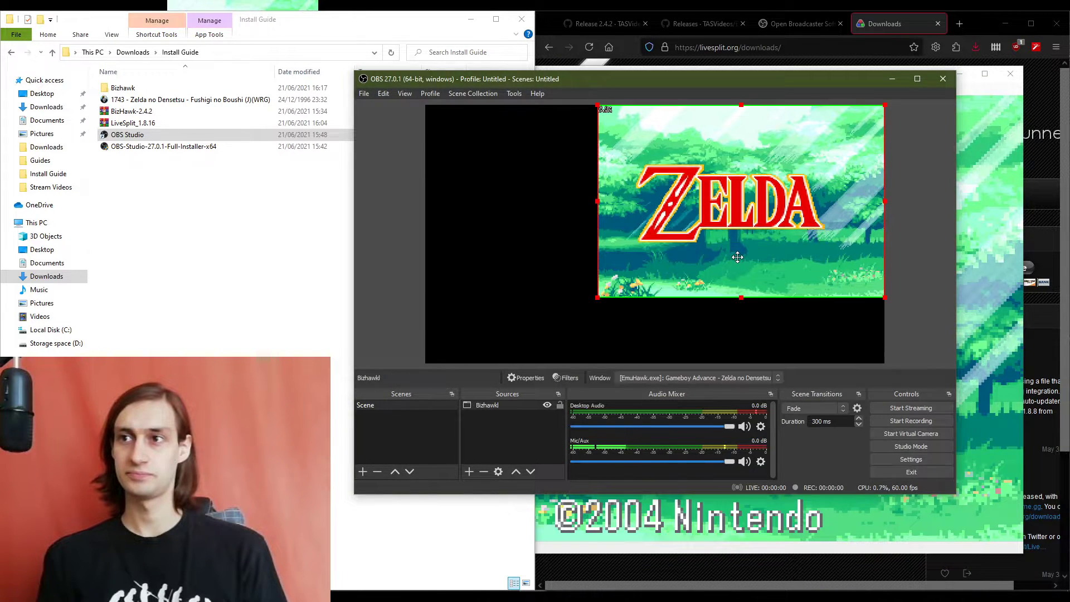
{"action": "left_click_drag", "start_coordinate": [597, 297], "coordinate": [546, 345]}
{"action": "left_click", "coordinate": [475, 306]}
{"action": "left_click", "coordinate": [680, 184]}
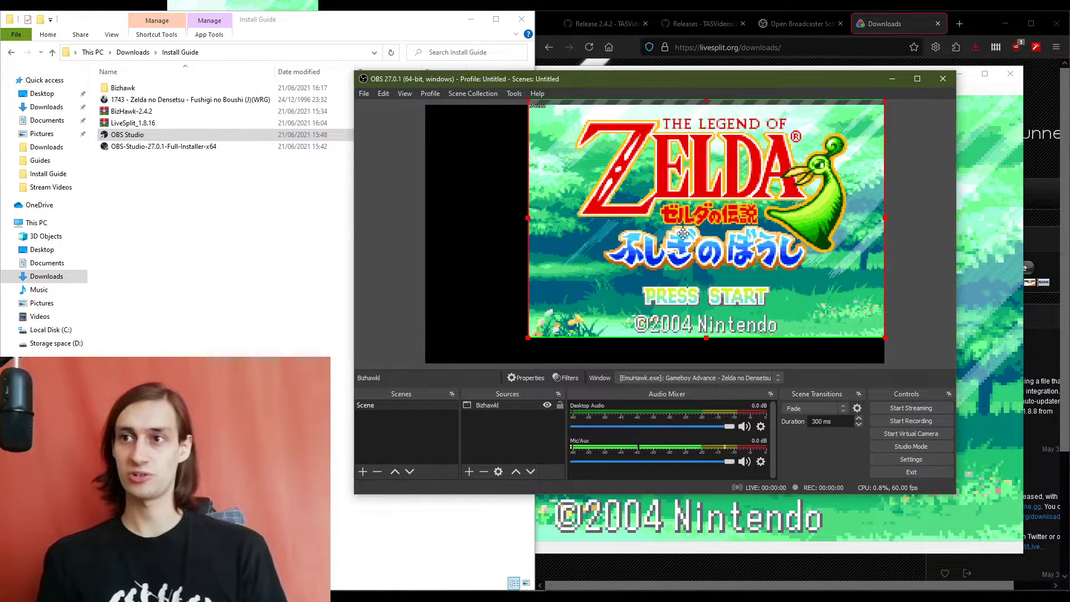
{"action": "left_click", "coordinate": [470, 275]}
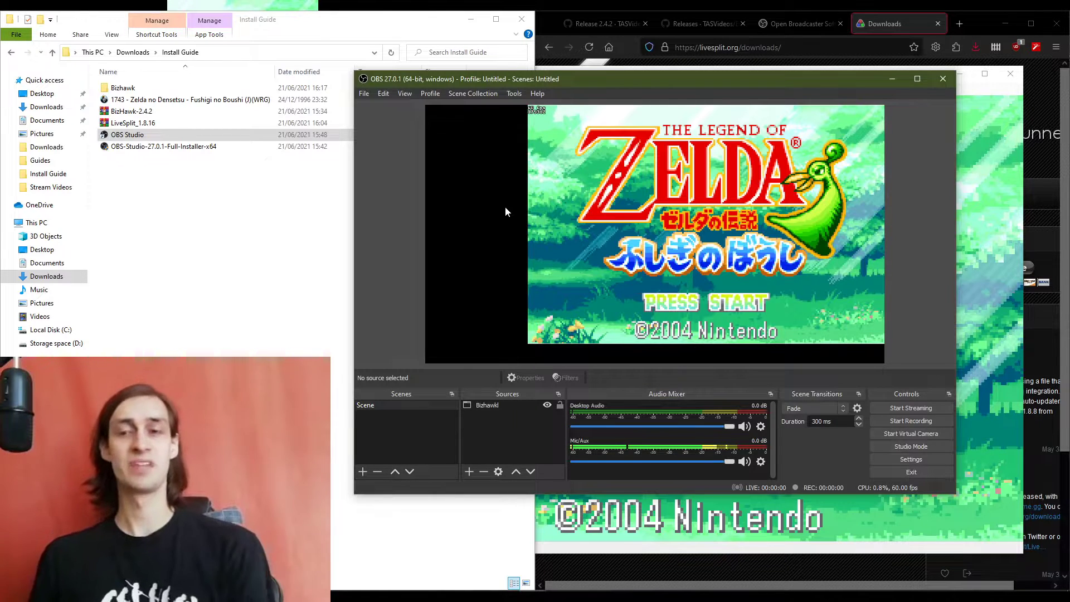
- Shift the OBS window aside to uncover the Install Guide folder, and bring that folder's window to the front
{"action": "left_click", "coordinate": [327, 206]}
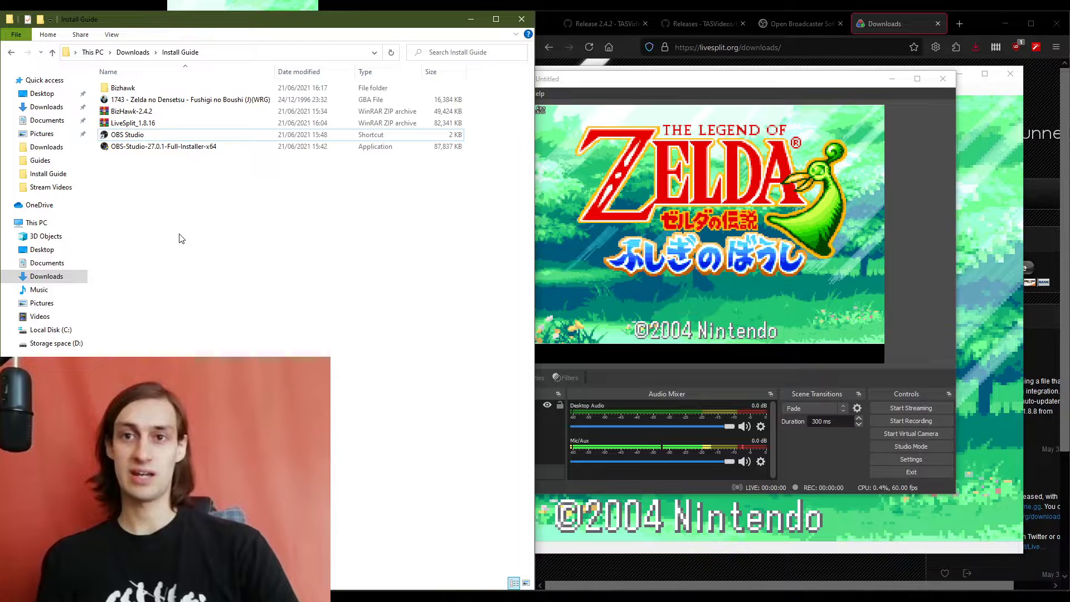
{"action": "left_click_drag", "start_coordinate": [708, 83], "coordinate": [773, 84]}
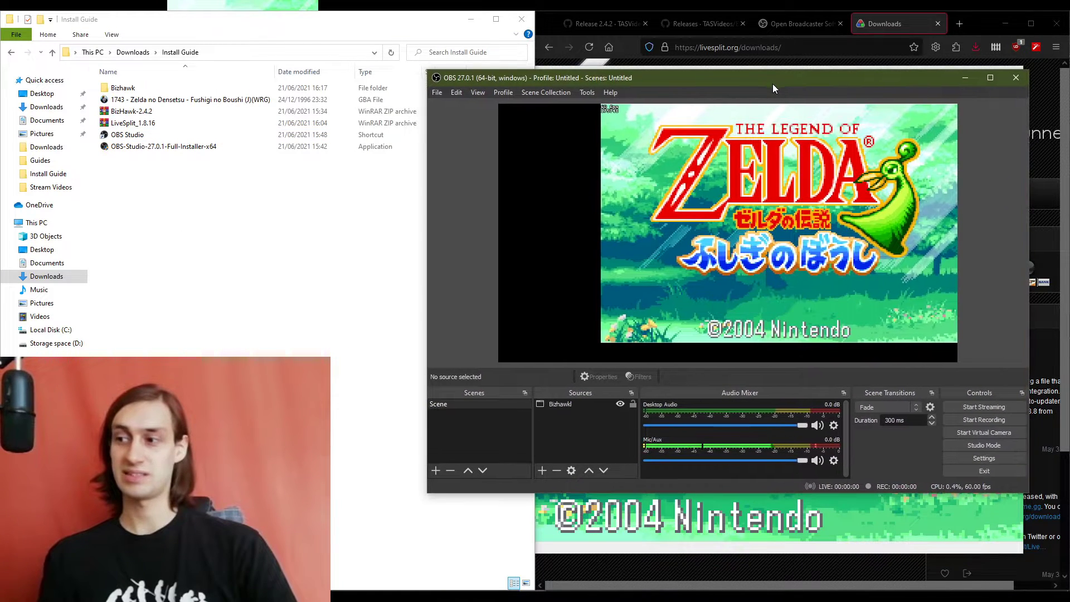
{"action": "left_click", "coordinate": [205, 230]}
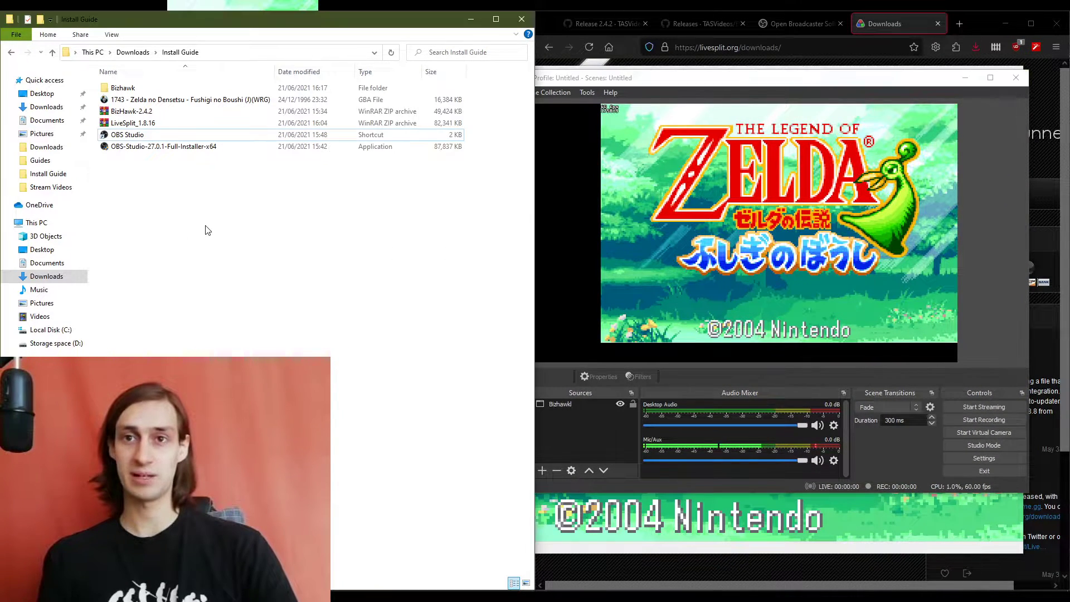
- Open the LiveSplit_1.8.16 archive and place its window beside the Install Guide folder
{"action": "double_click", "coordinate": [152, 124]}
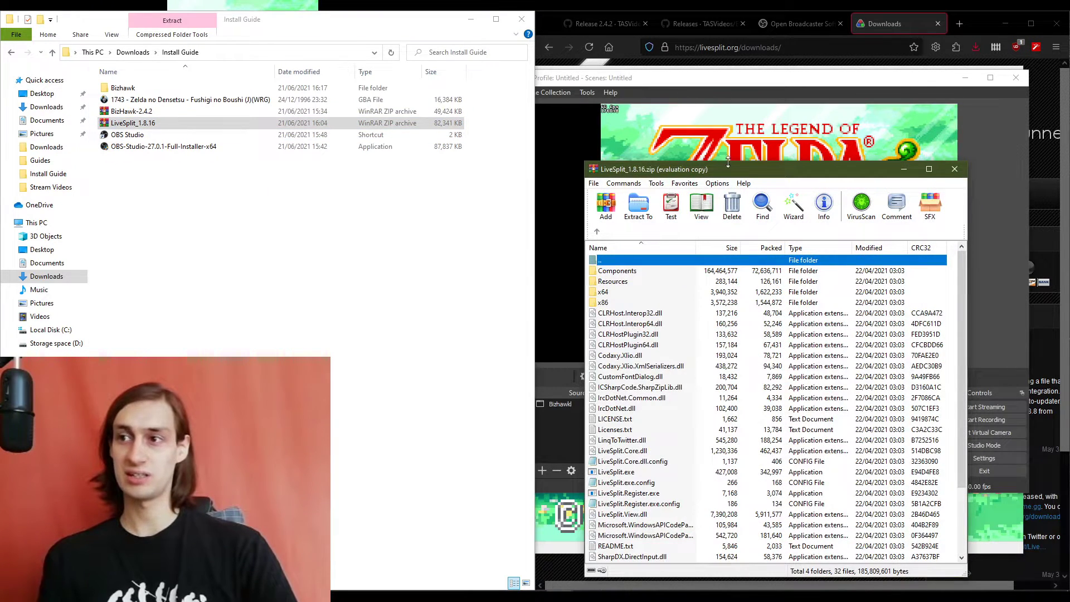
{"action": "left_click", "coordinate": [835, 378]}
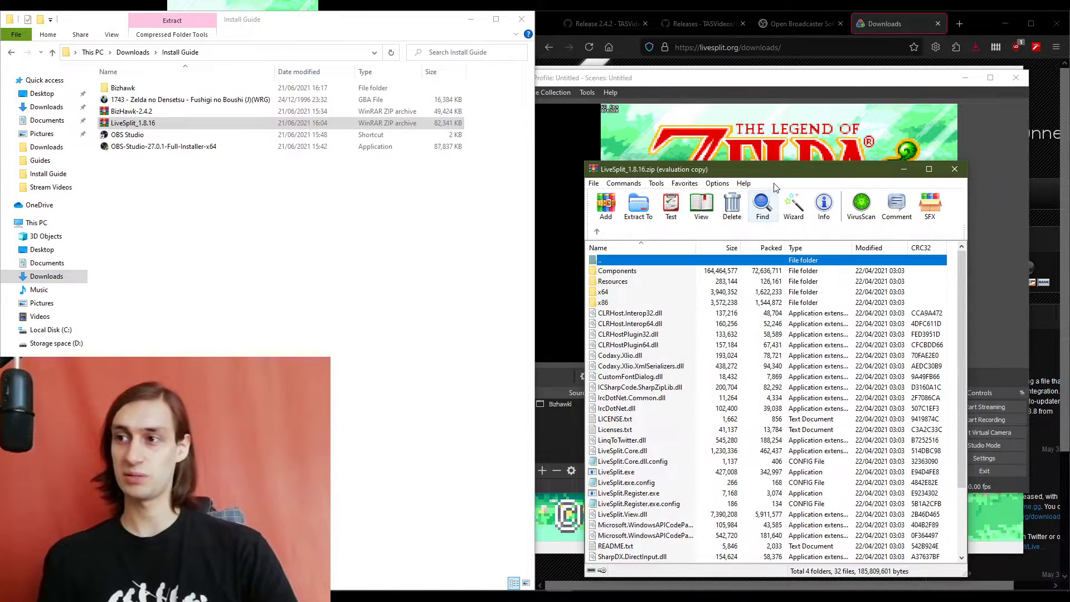
{"action": "left_click_drag", "start_coordinate": [725, 169], "coordinate": [706, 104]}
{"action": "scroll", "coordinate": [809, 381], "scroll_direction": "down", "scroll_amount": 3}
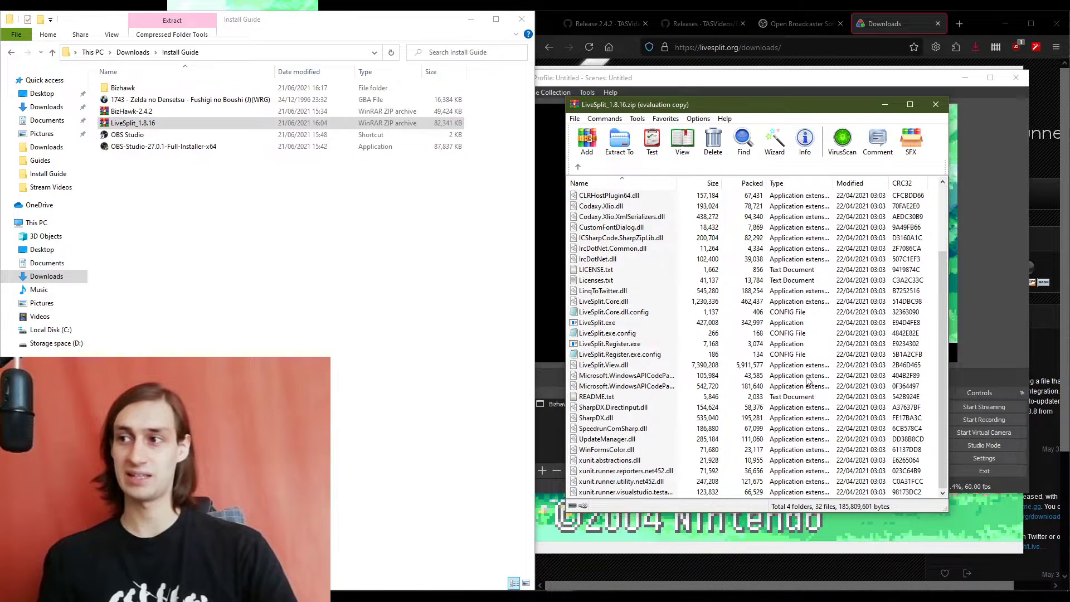
{"action": "scroll", "coordinate": [724, 432], "scroll_direction": "up", "scroll_amount": 3}
- Create a new folder named Livesplit in the Install Guide folder
{"action": "right_click", "coordinate": [186, 227]}
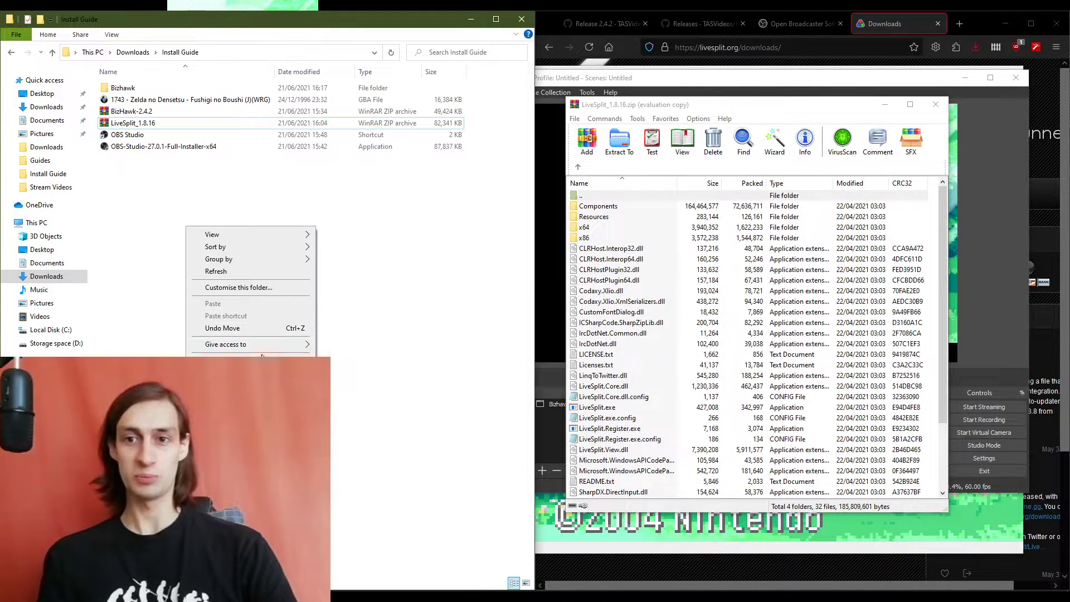
{"action": "mouse_move", "coordinate": [262, 360]}
{"action": "left_click", "coordinate": [348, 363]}
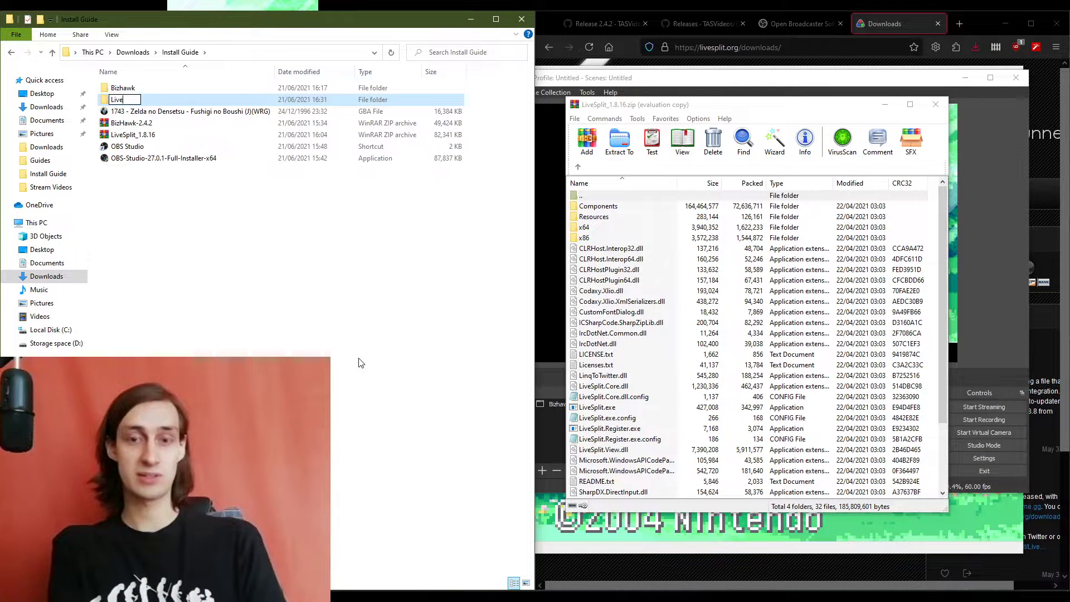
{"action": "type", "text": "Livesplit"}
{"action": "key", "text": "Return"}
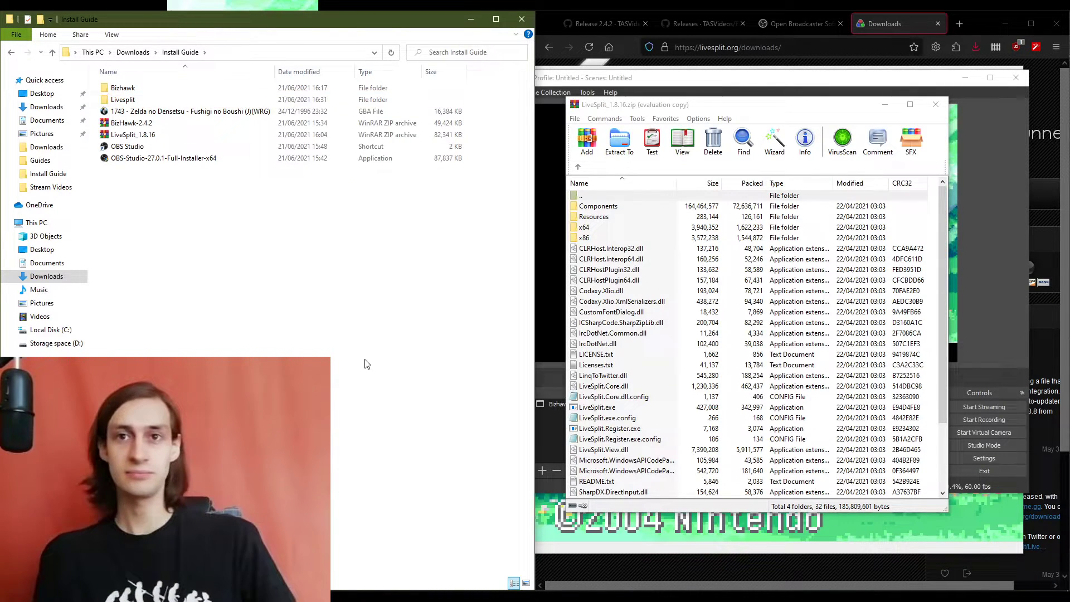
- Extract all folders and files of the LiveSplit archive into the Livesplit folder and close the archive
{"action": "double_click", "coordinate": [125, 101]}
{"action": "left_click", "coordinate": [598, 206]}
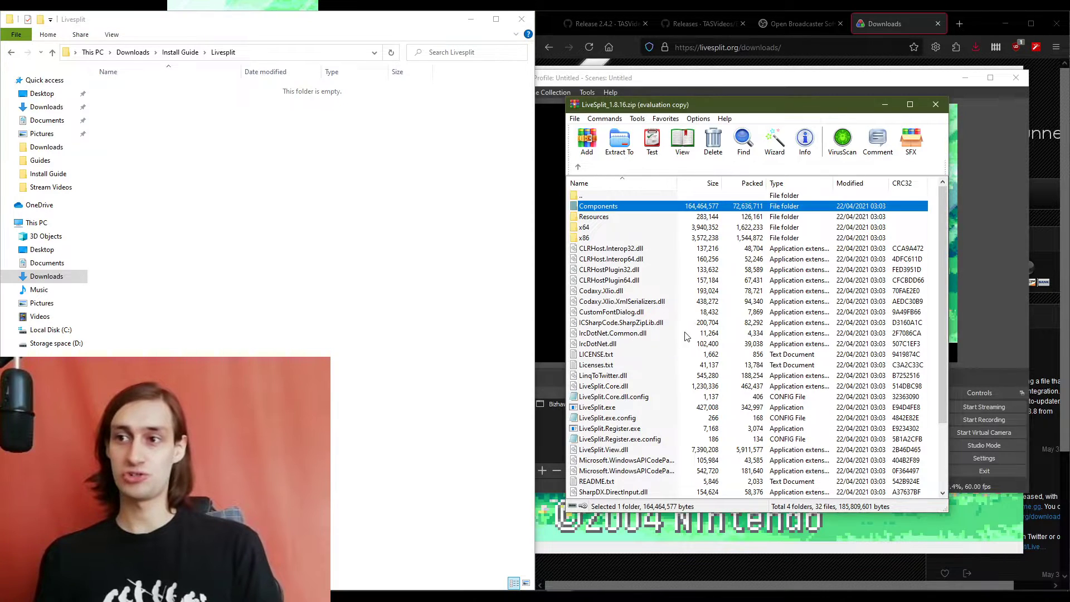
{"action": "scroll", "coordinate": [613, 445], "scroll_direction": "down", "scroll_amount": 3}
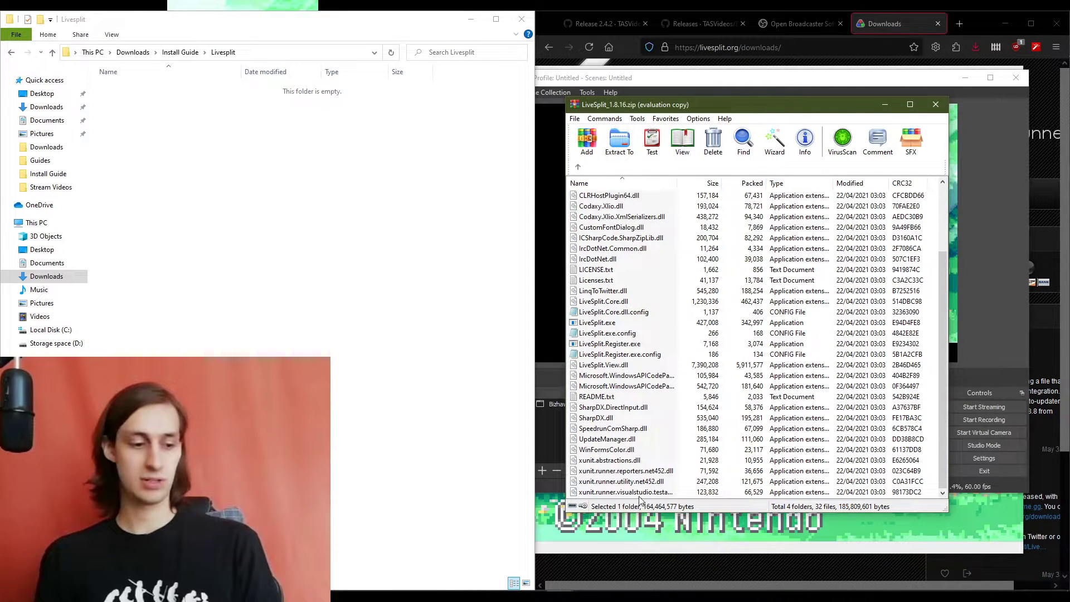
{"action": "left_click", "coordinate": [625, 493], "text": "shift"}
{"action": "left_click_drag", "start_coordinate": [250, 288], "coordinate": [251, 287]}
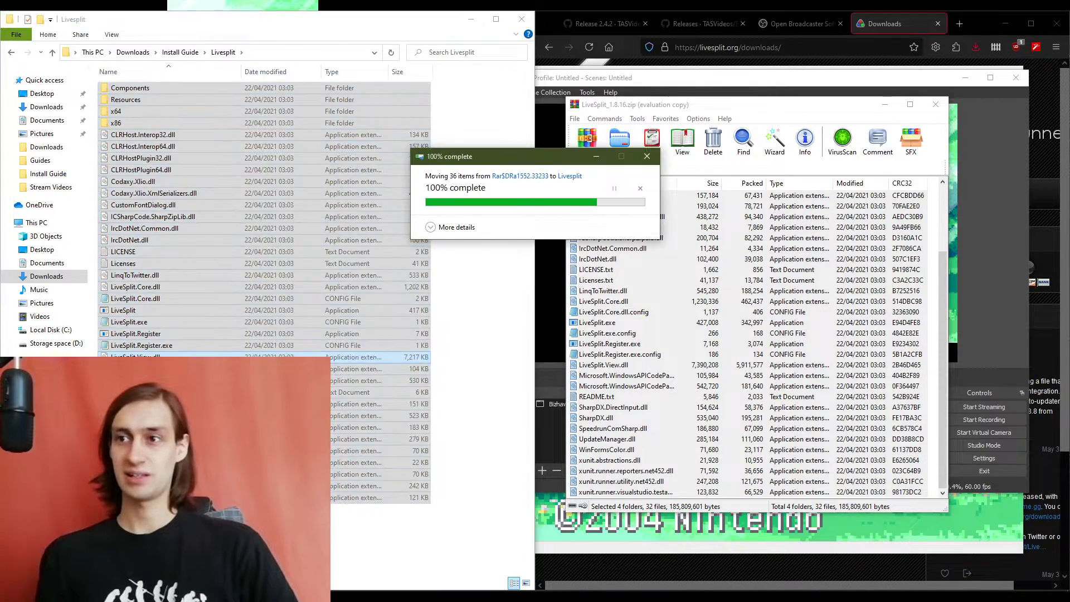
{"action": "left_click", "coordinate": [935, 105]}
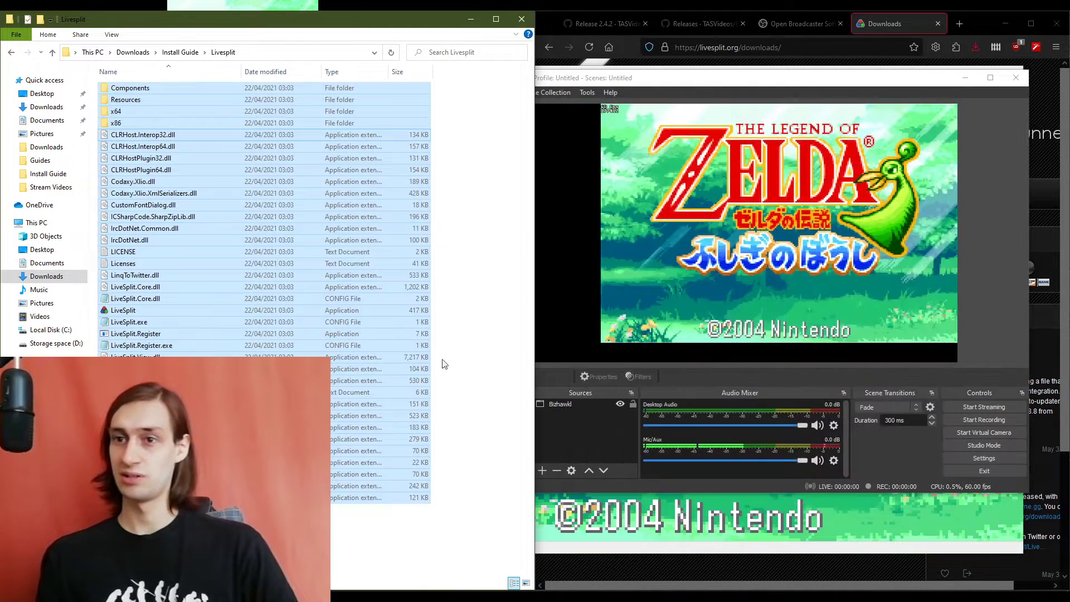
{"action": "left_click", "coordinate": [273, 535]}
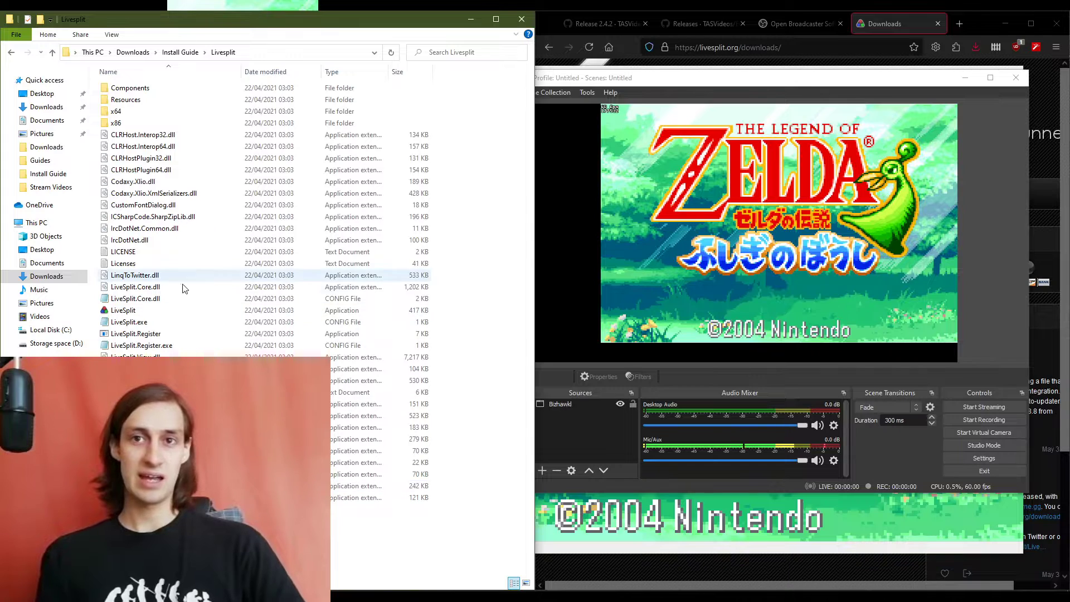
- Look inside the extracted Resources folder and return to the Livesplit folder
{"action": "double_click", "coordinate": [127, 100]}
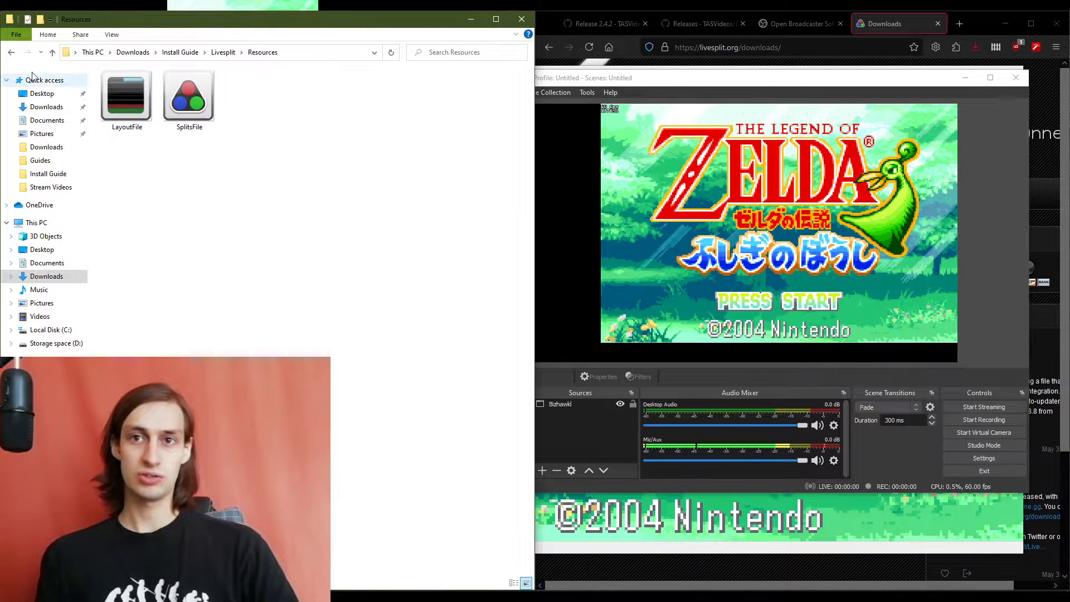
{"action": "left_click", "coordinate": [53, 56]}
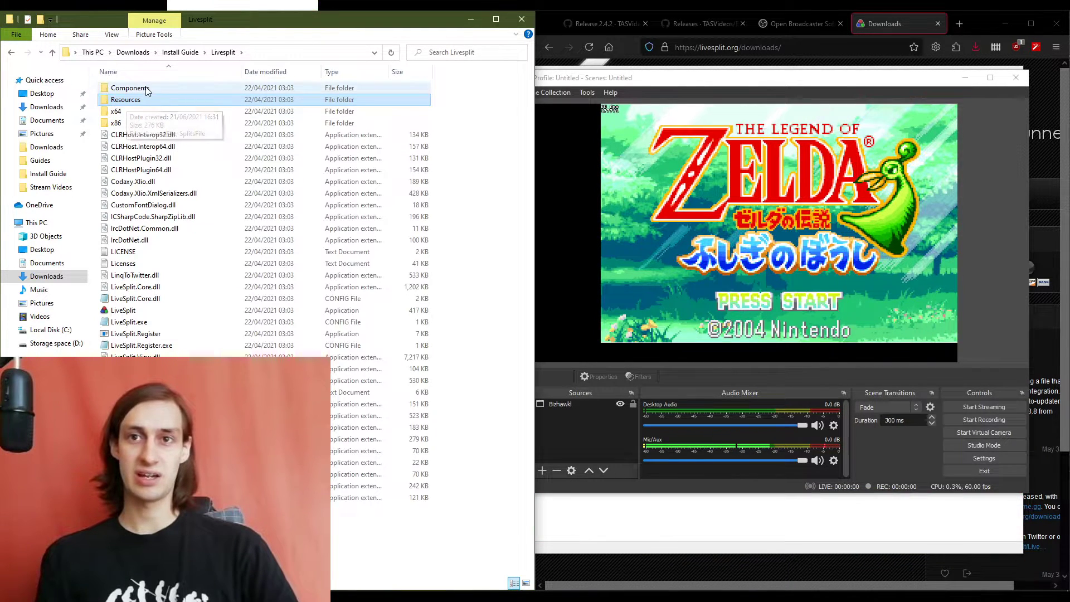
- Launch the LiveSplit application from the Livesplit folder and move its timer window to an open part of the file list
{"action": "left_click", "coordinate": [126, 313]}
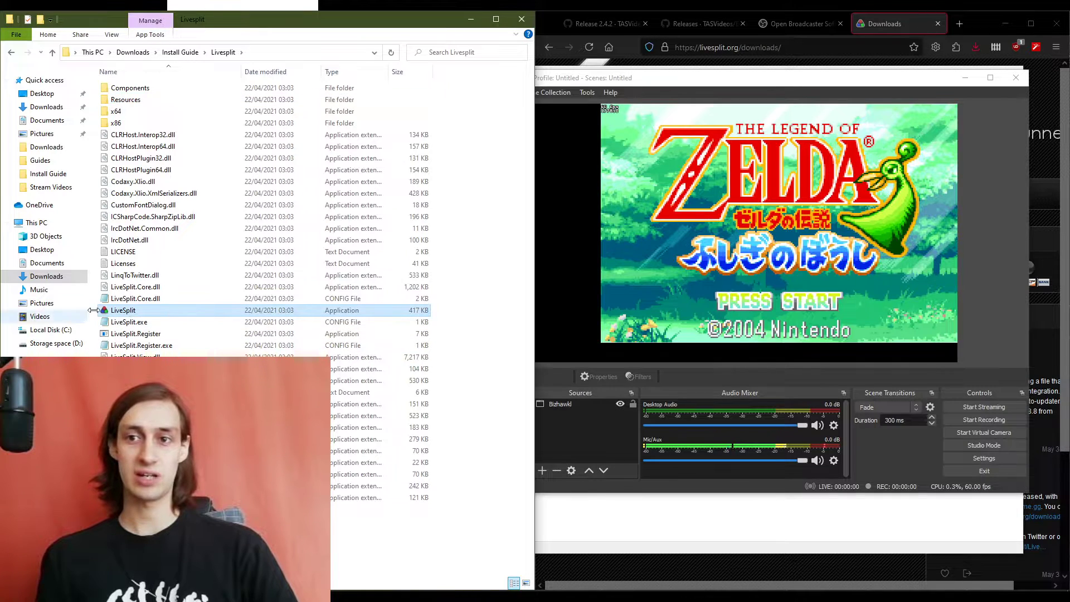
{"action": "right_click", "coordinate": [137, 310]}
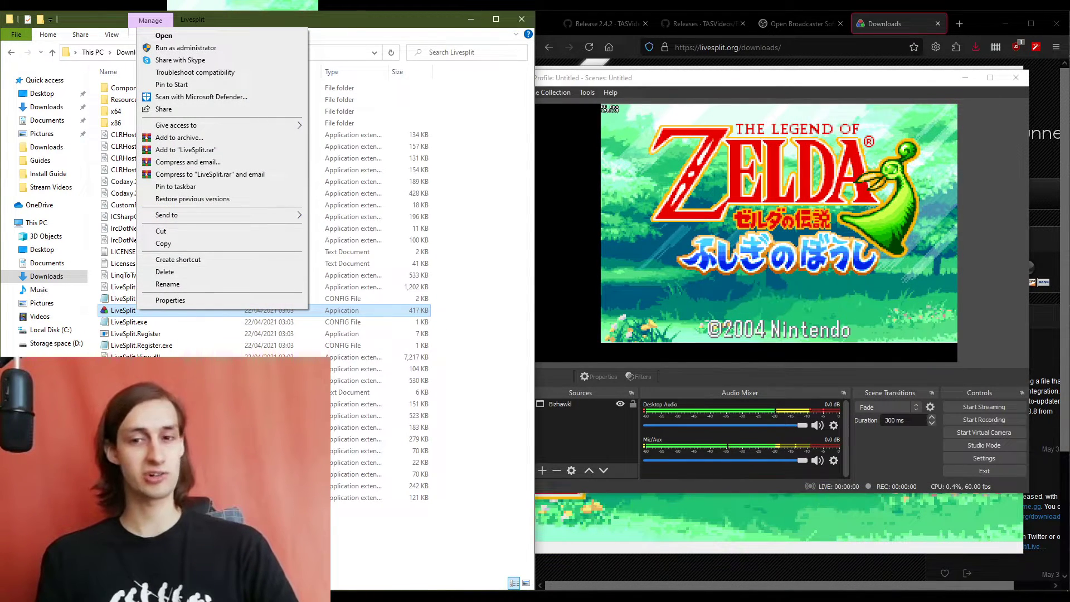
{"action": "left_click", "coordinate": [223, 535]}
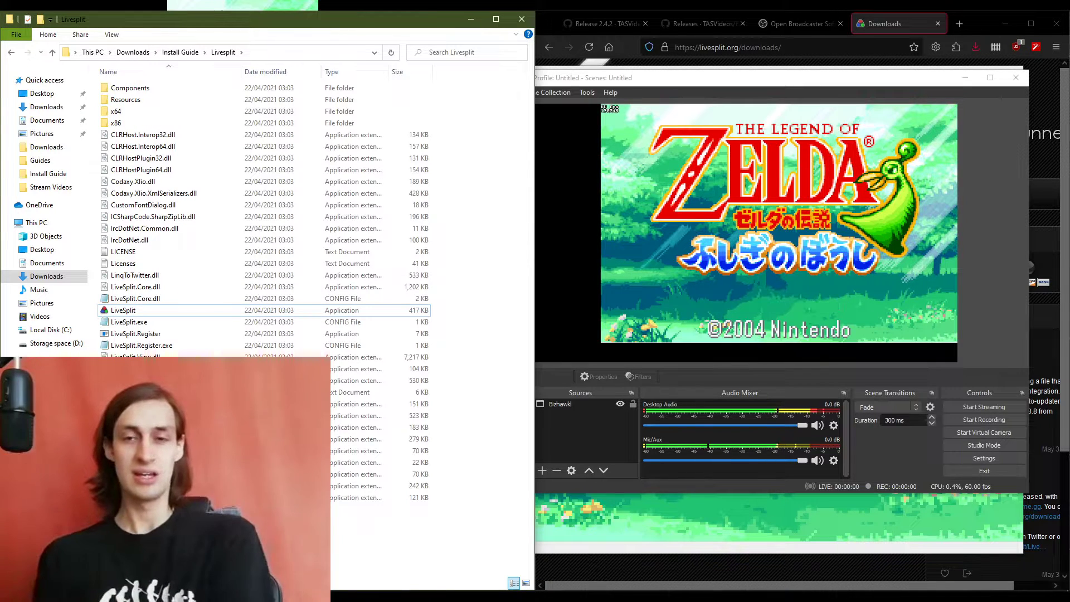
{"action": "left_click", "coordinate": [134, 312]}
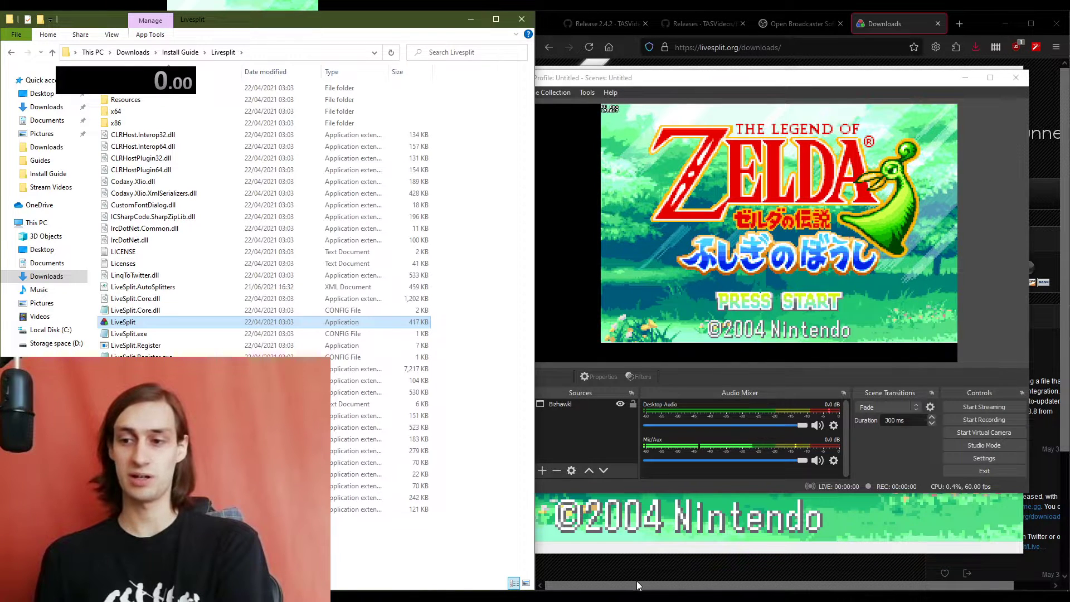
{"action": "left_click_drag", "start_coordinate": [144, 90], "coordinate": [447, 269]}
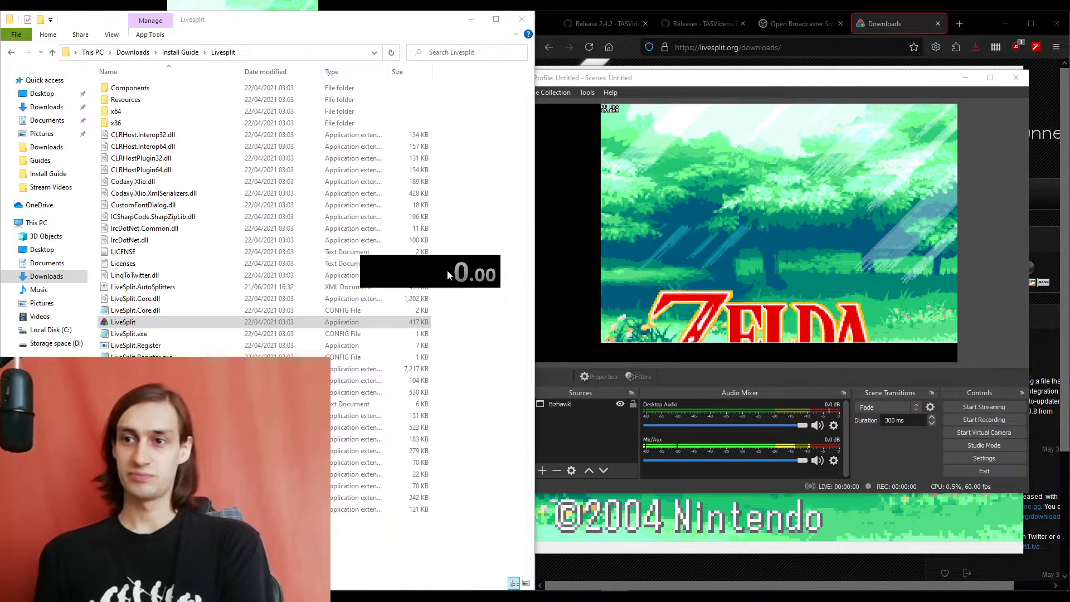
- Set the splits' game name to The Legend of Zelda: The Minish Cap and accept the change
{"action": "right_click", "coordinate": [448, 271]}
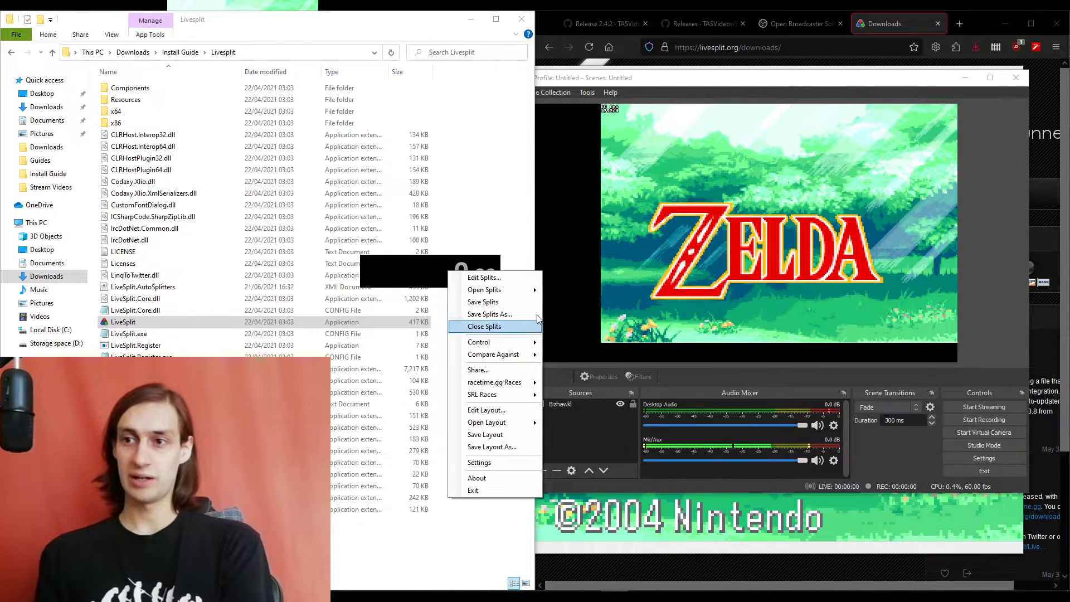
{"action": "left_click", "coordinate": [484, 277]}
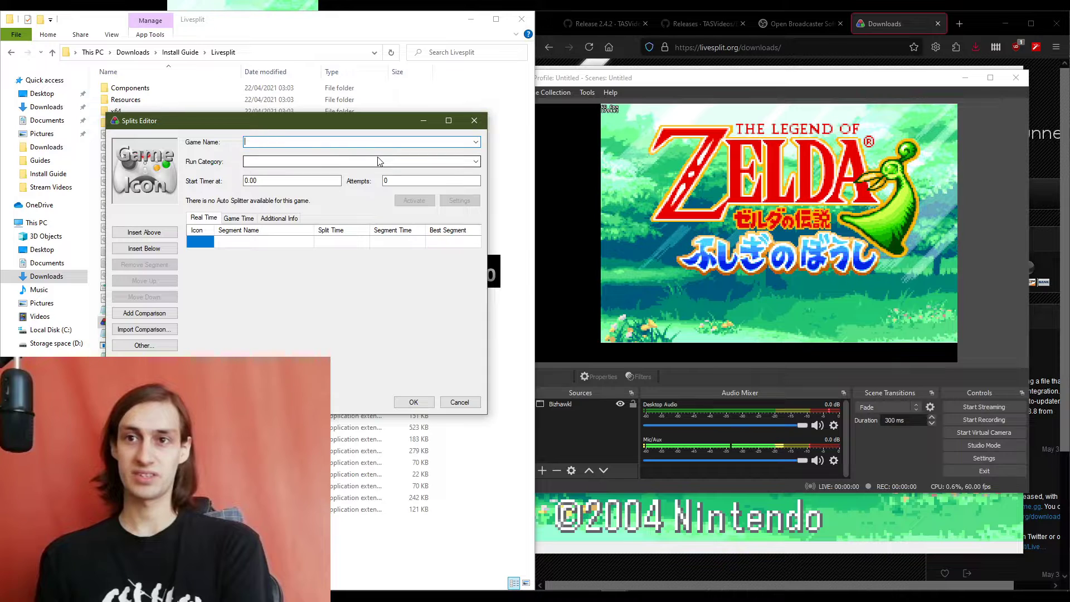
{"action": "type", "text": "Minish"}
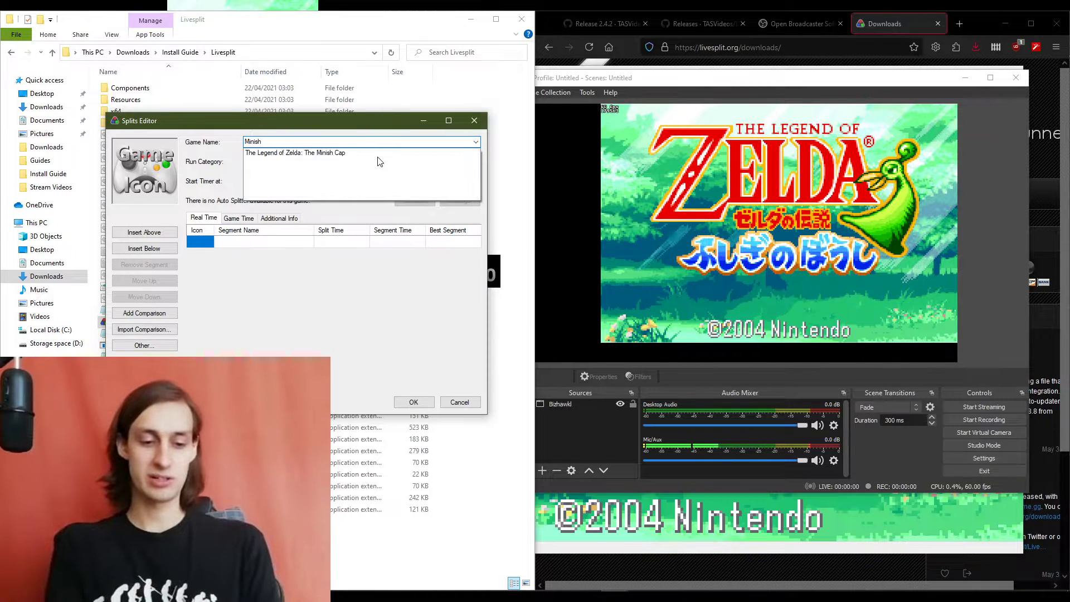
{"action": "left_click", "coordinate": [334, 152]}
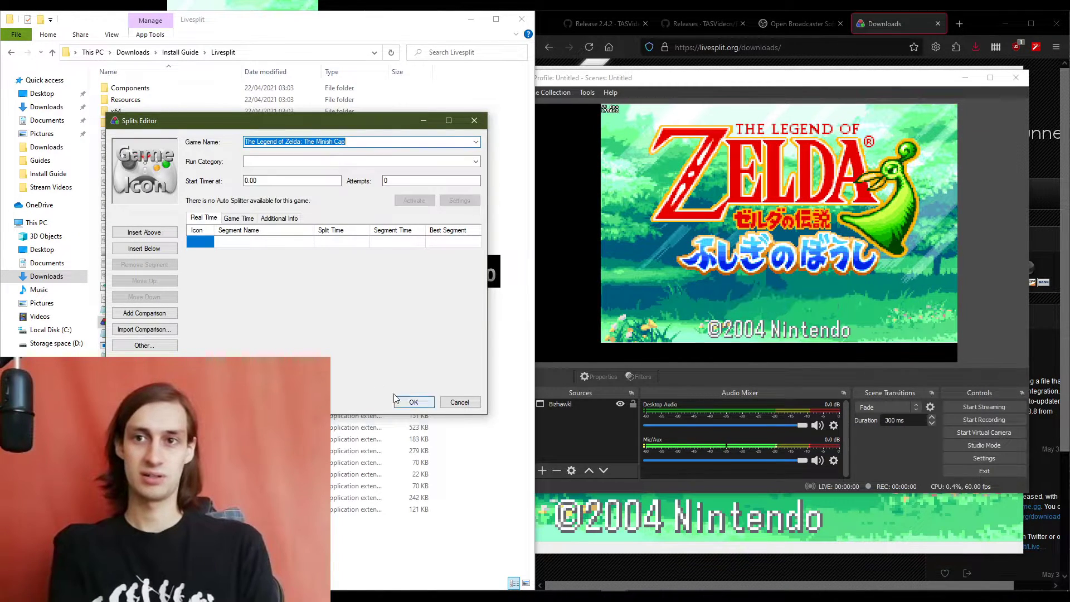
{"action": "left_click_drag", "start_coordinate": [328, 121], "coordinate": [281, 123]}
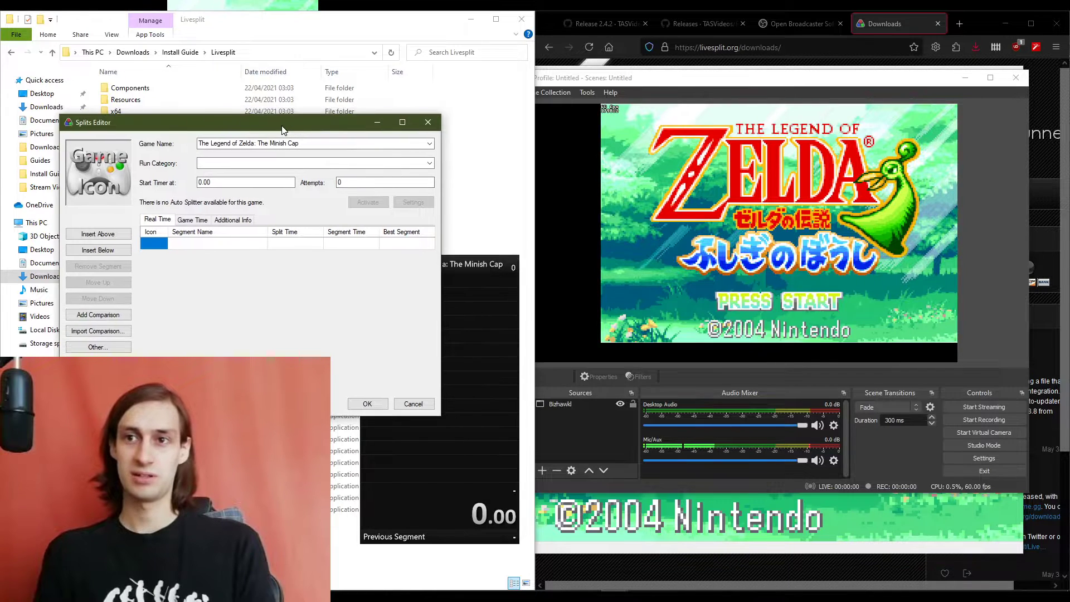
{"action": "left_click", "coordinate": [461, 460]}
{"action": "left_click", "coordinate": [368, 403]}
- Look through the options for opening existing splits and reposition the timer window over the file list's edge
{"action": "left_click_drag", "start_coordinate": [432, 432], "coordinate": [502, 352]}
{"action": "right_click", "coordinate": [503, 294]}
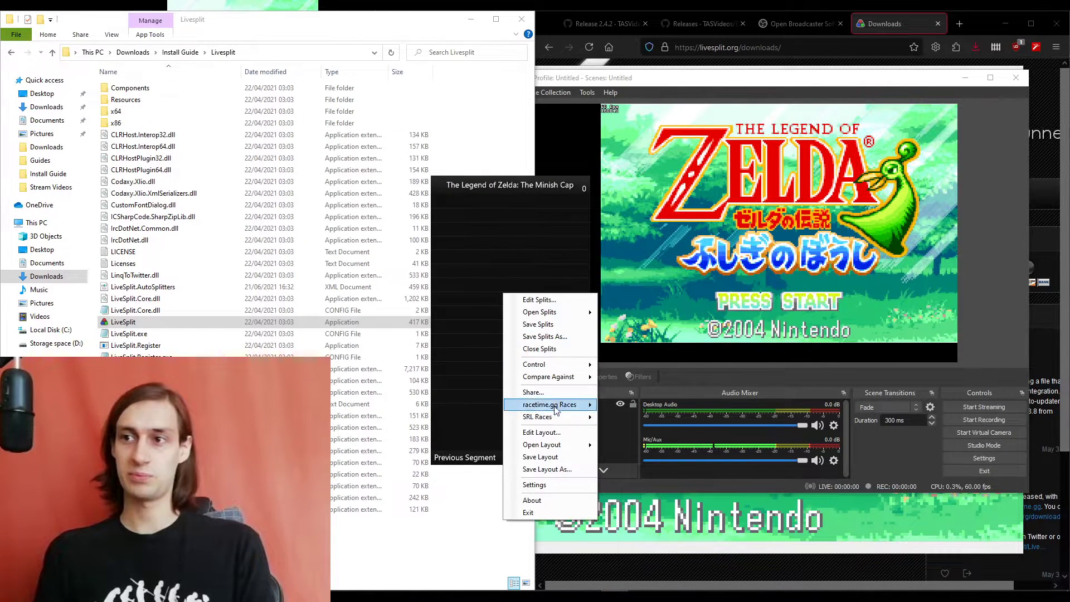
{"action": "mouse_move", "coordinate": [575, 315]}
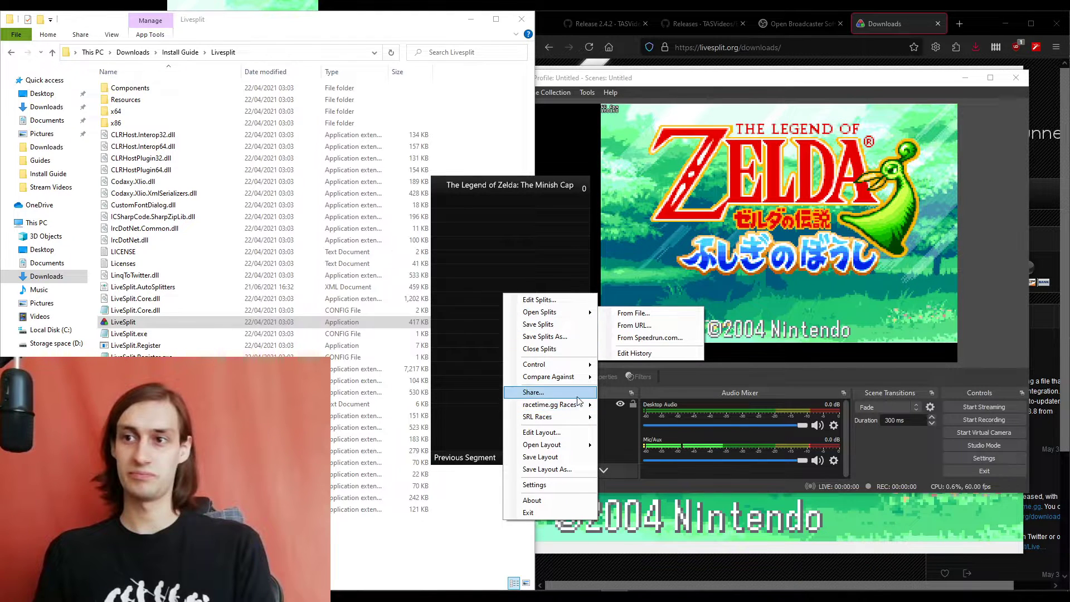
{"action": "left_click", "coordinate": [459, 322]}
{"action": "left_click_drag", "start_coordinate": [460, 321], "coordinate": [446, 303]}
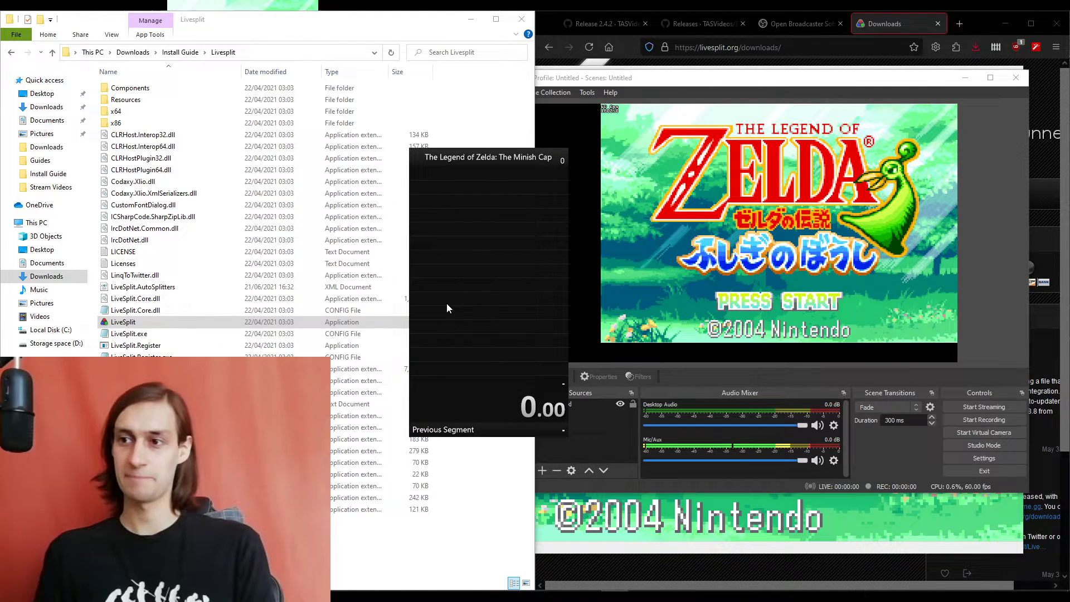
- Reopen the Splits Editor and name the first segment Enter DWS, leaving its icon unset
{"action": "right_click", "coordinate": [465, 346]}
{"action": "left_click", "coordinate": [520, 352]}
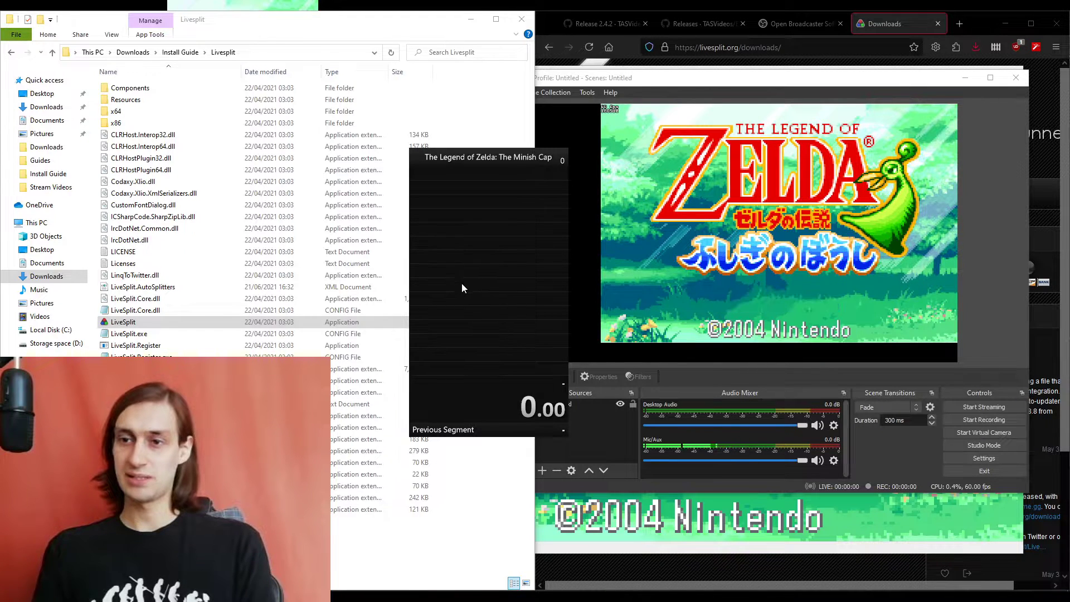
{"action": "left_click_drag", "start_coordinate": [309, 148], "coordinate": [549, 120]}
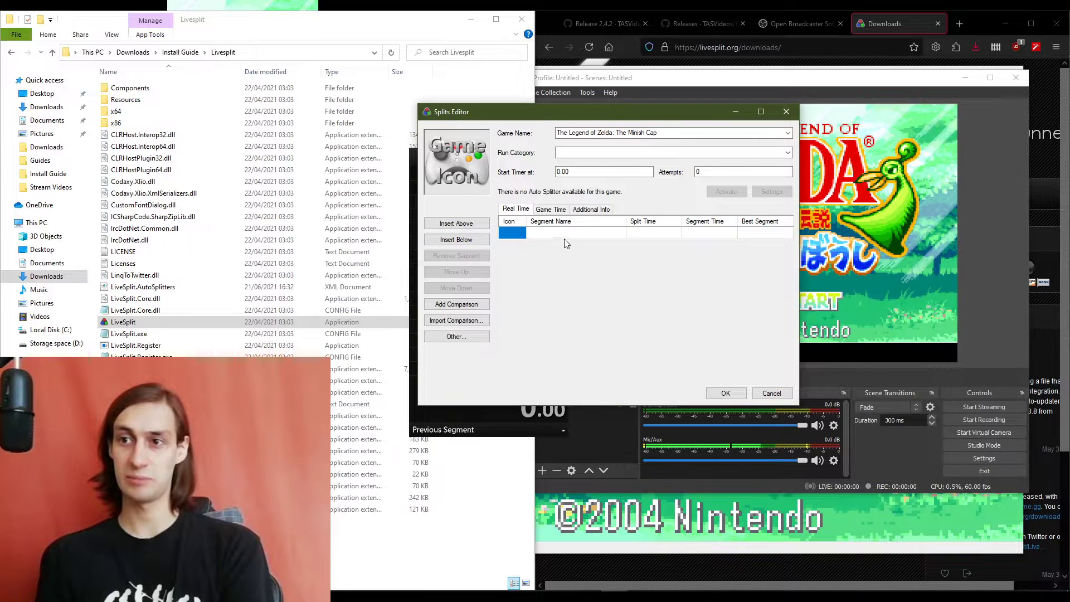
{"action": "left_click", "coordinate": [514, 236]}
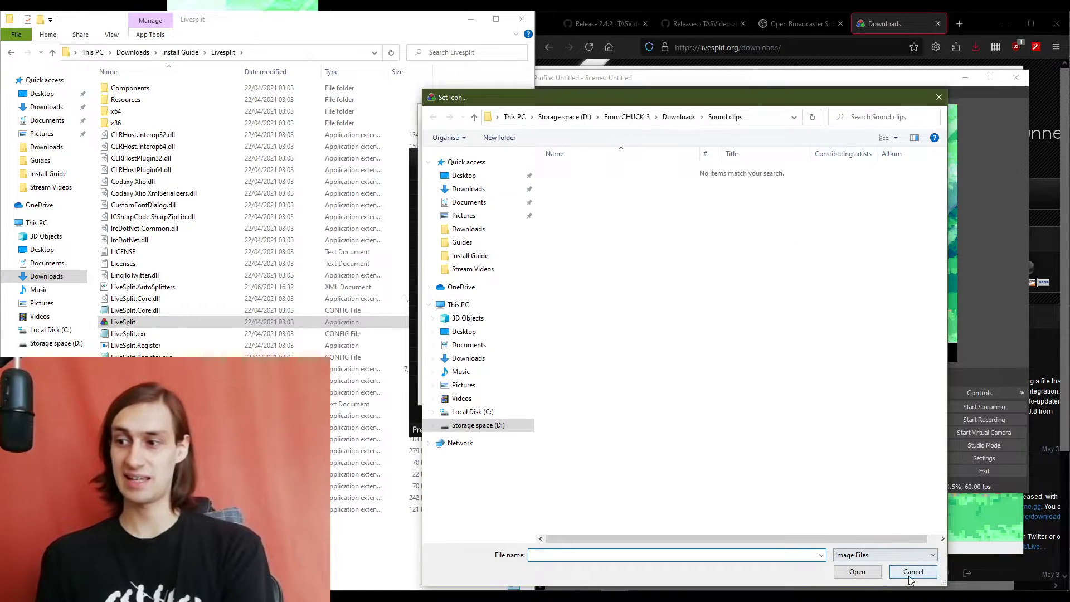
{"action": "left_click", "coordinate": [910, 574]}
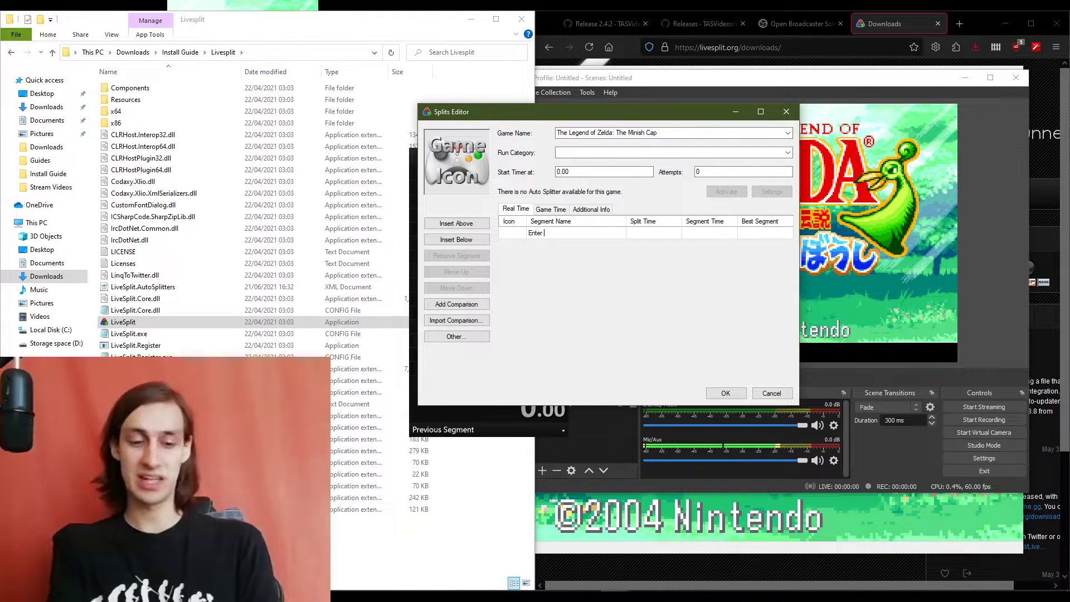
{"action": "left_click", "coordinate": [519, 234]}
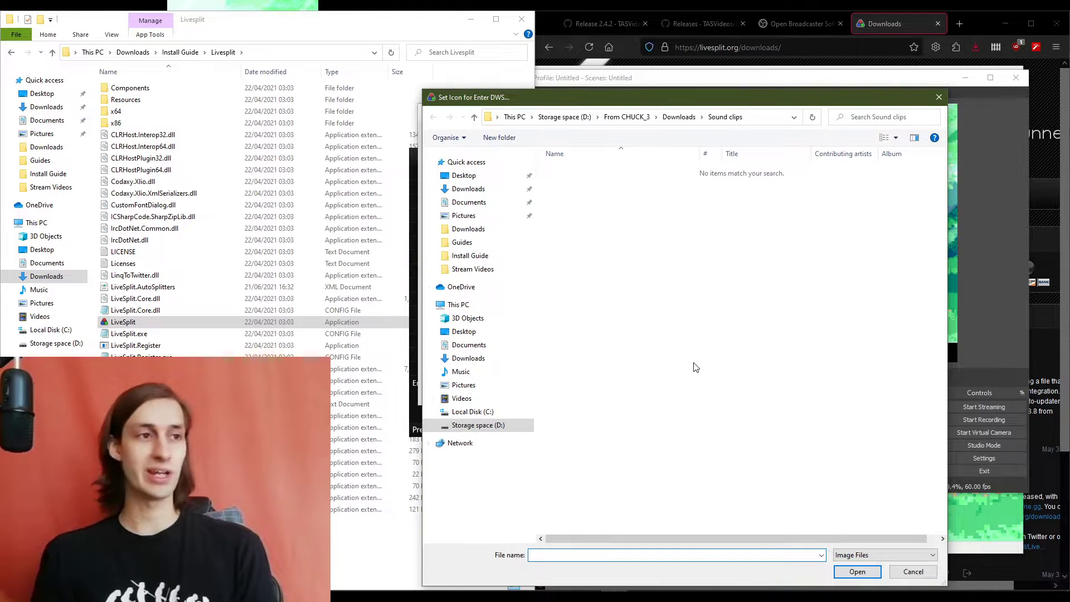
{"action": "left_click", "coordinate": [918, 573]}
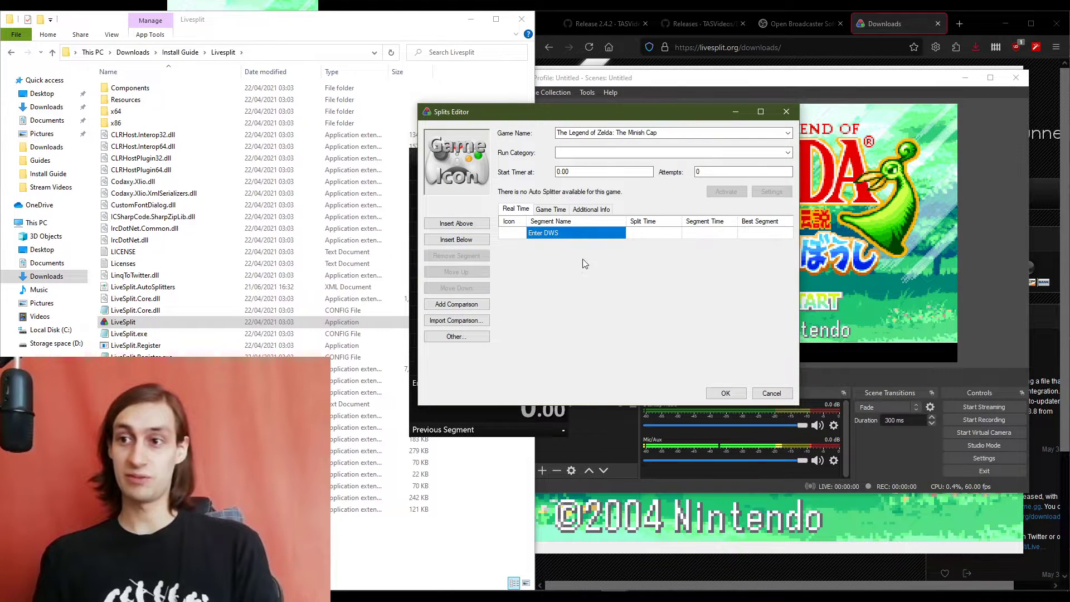
- Insert a segment named Vaati3 below Enter DWS and accept the splits
{"action": "left_click", "coordinate": [458, 242]}
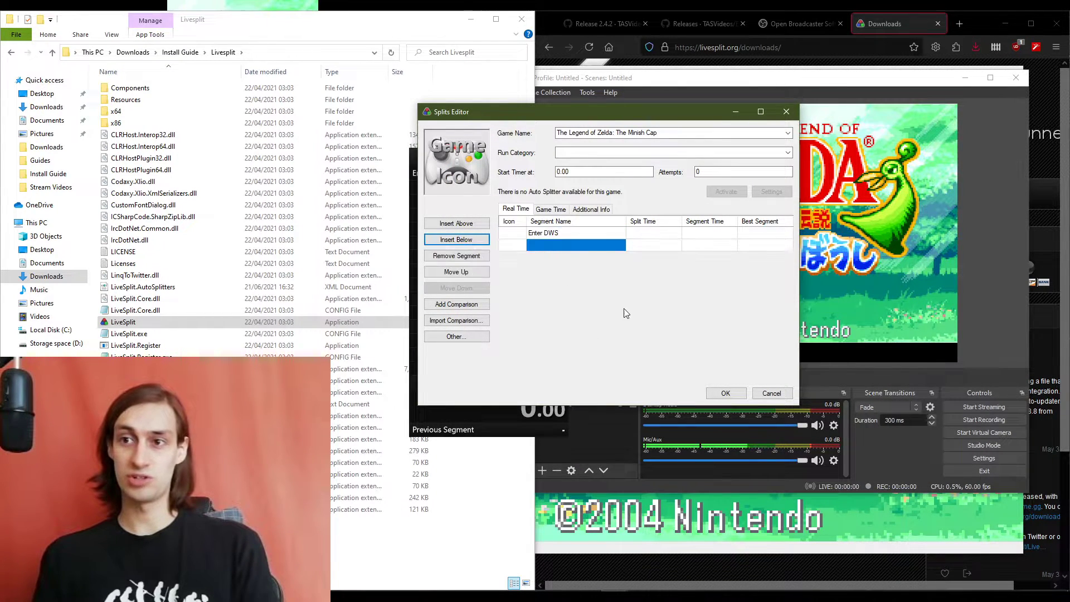
{"action": "type", "text": "Vaati4"}
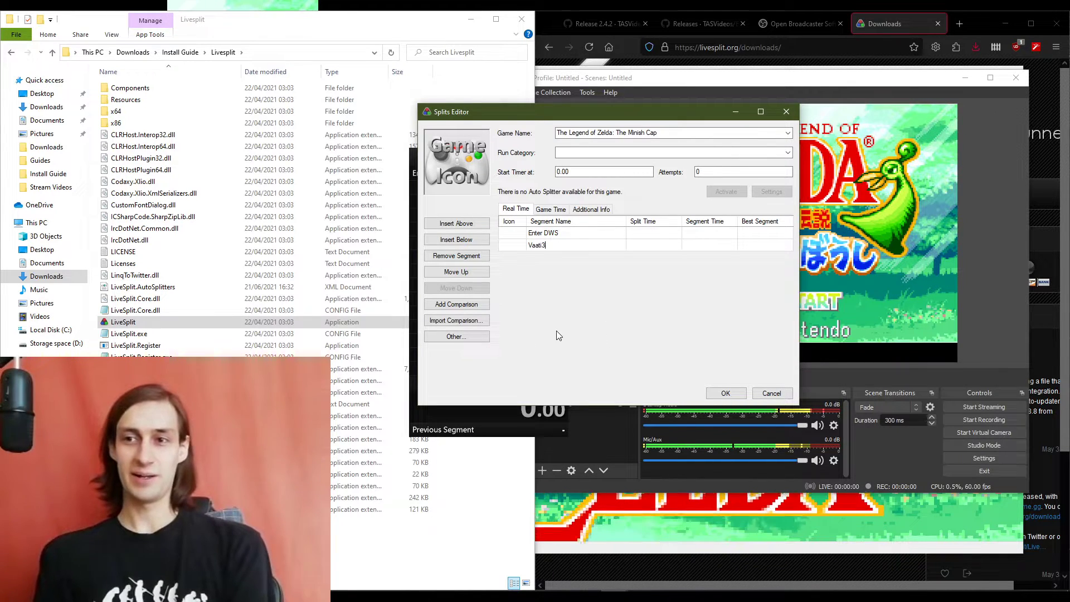
{"action": "left_click", "coordinate": [725, 393]}
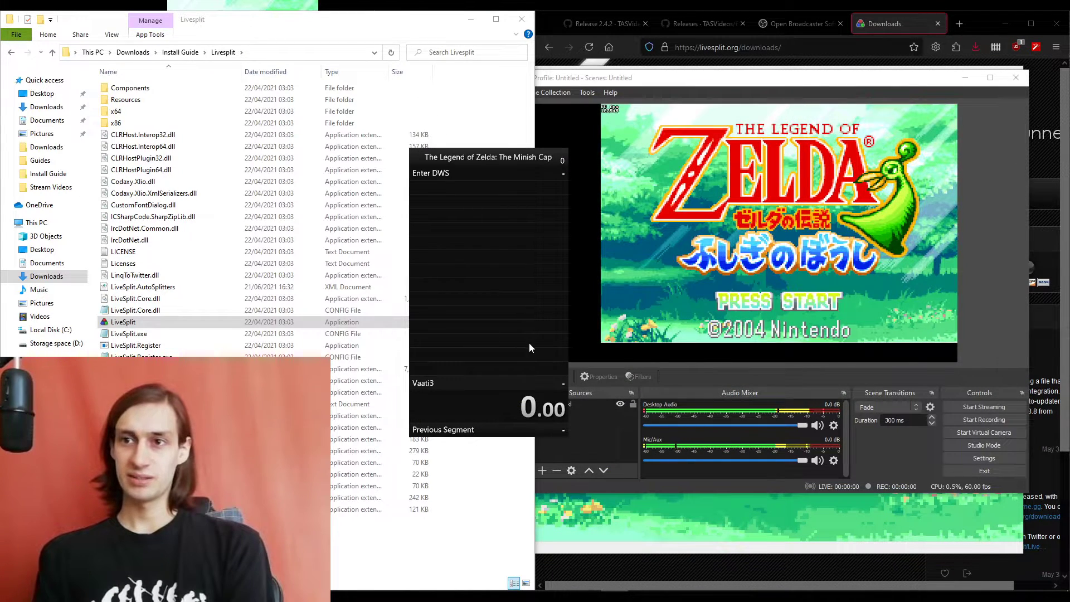
- Save the splits as The Legend of Zelda The Minish Cap in the Resources folder inside Install Guide's Livesplit folder
{"action": "right_click", "coordinate": [449, 268]}
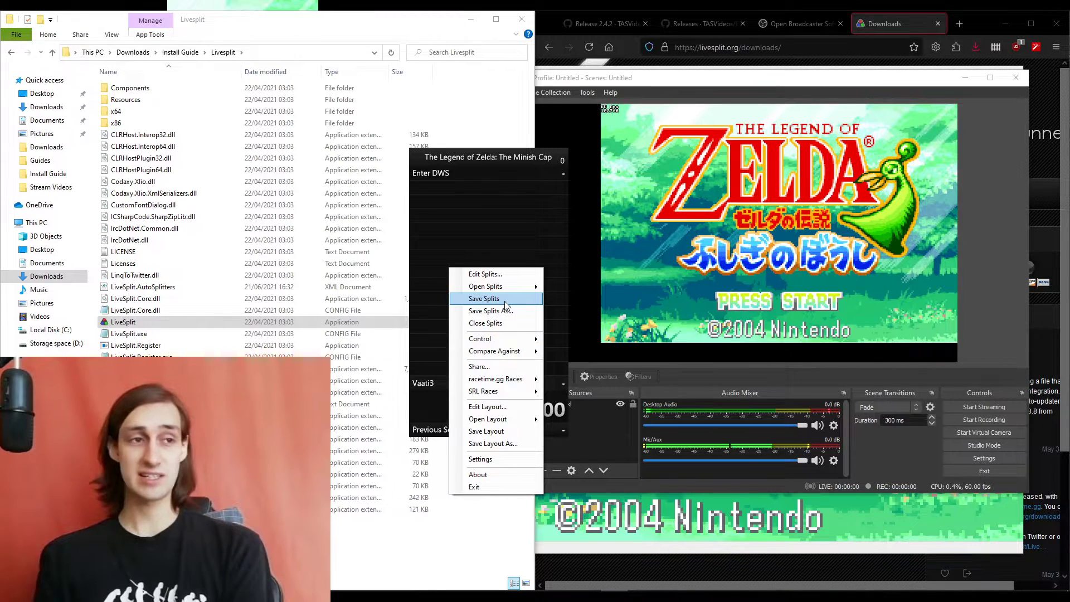
{"action": "left_click", "coordinate": [513, 313]}
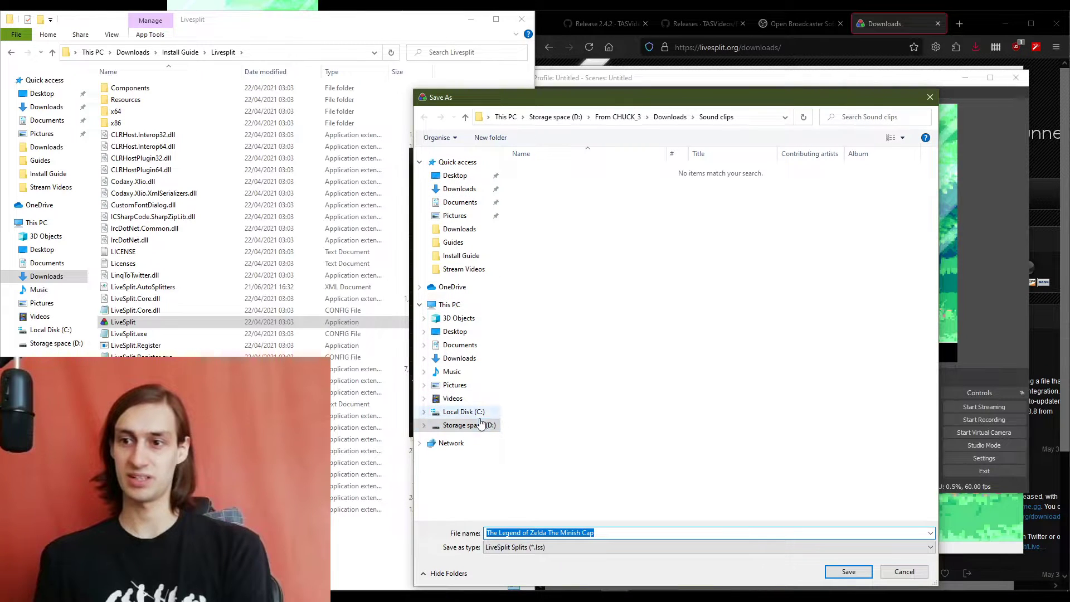
{"action": "left_click", "coordinate": [458, 189]}
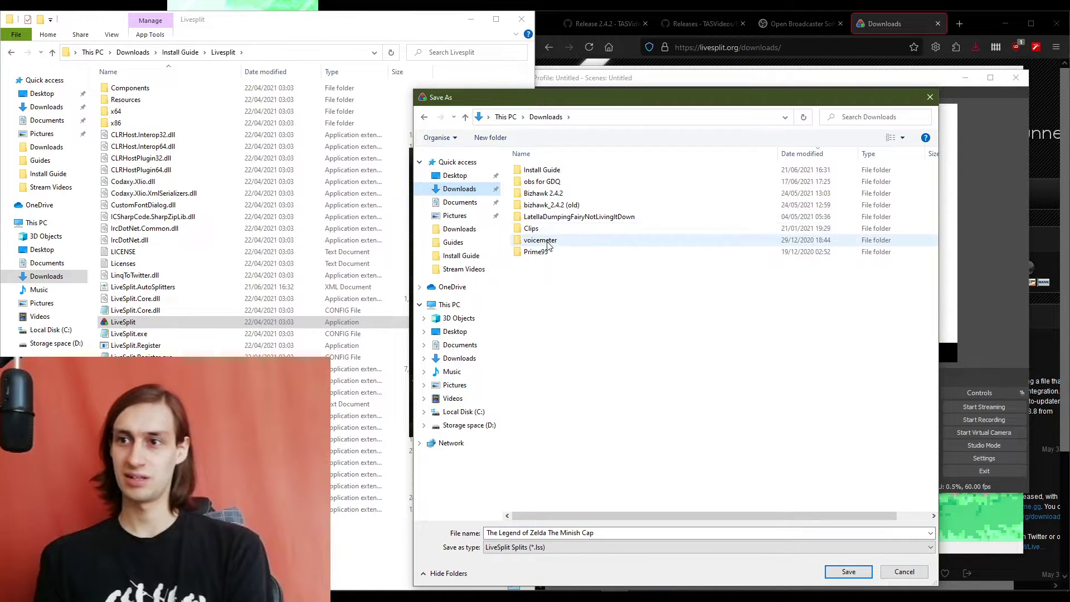
{"action": "left_click", "coordinate": [555, 172]}
{"action": "double_click", "coordinate": [554, 177]}
{"action": "double_click", "coordinate": [545, 183]}
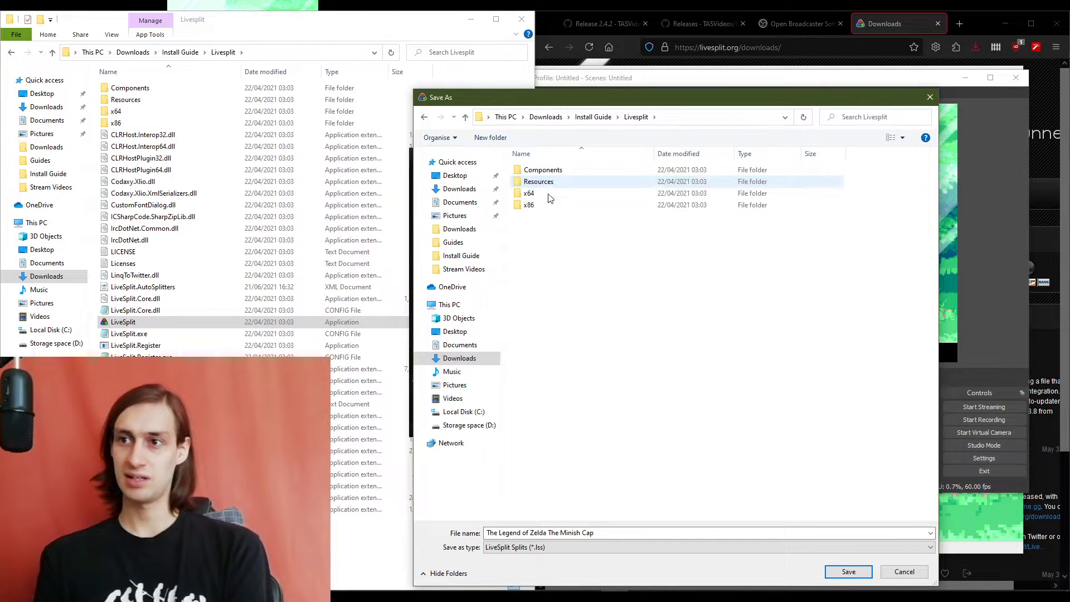
{"action": "double_click", "coordinate": [539, 182]}
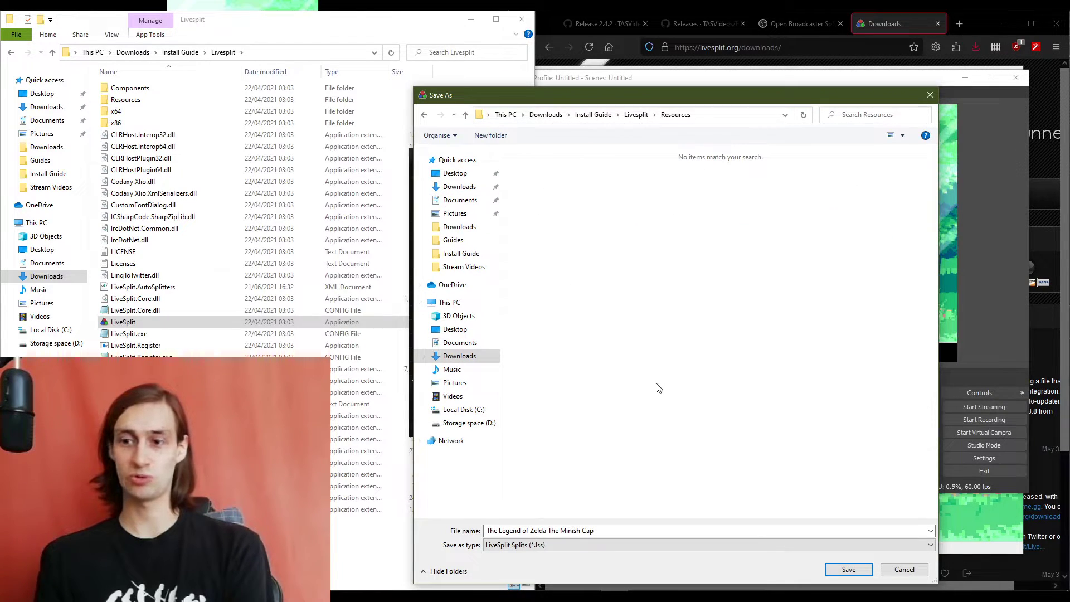
{"action": "left_click", "coordinate": [836, 570]}
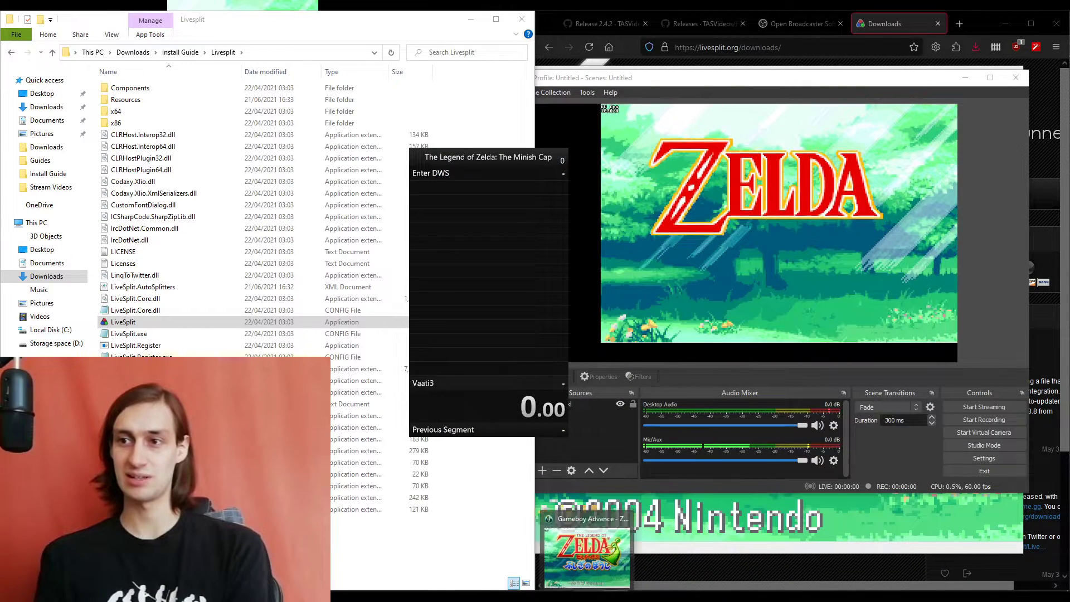
- Move the timer window over the OBS preview's edge and open the timer's layout for editing
{"action": "left_click_drag", "start_coordinate": [588, 286], "coordinate": [565, 280]}
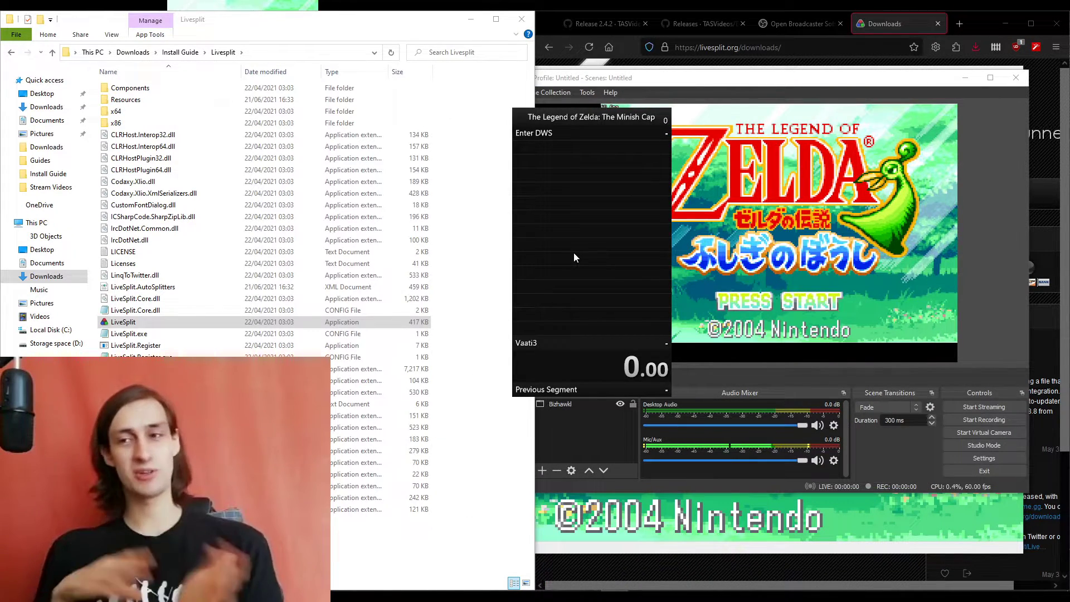
{"action": "right_click", "coordinate": [560, 237]}
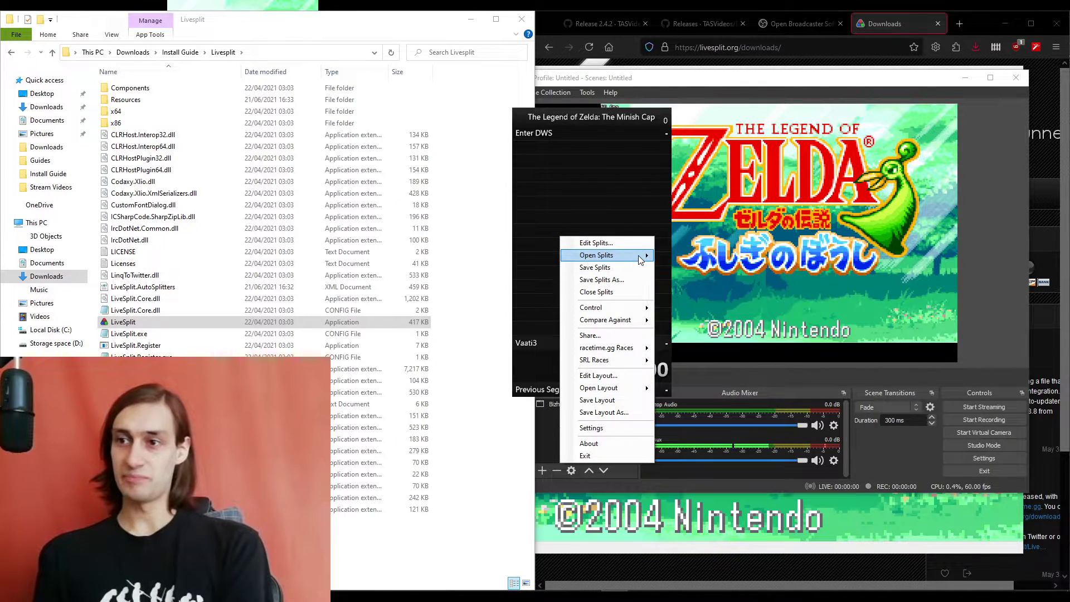
{"action": "mouse_move", "coordinate": [640, 261]}
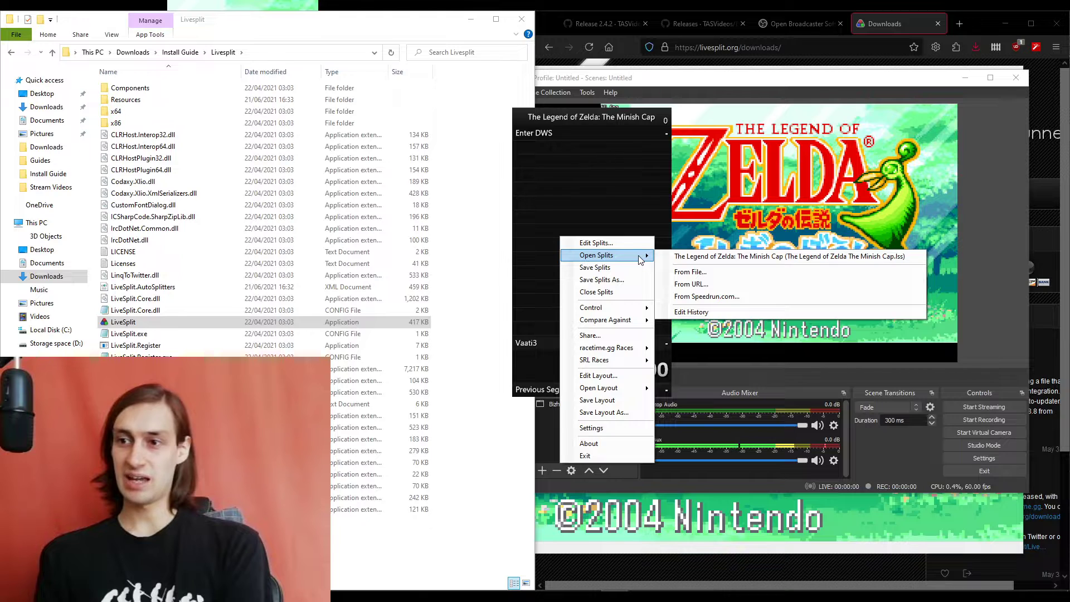
{"action": "left_click", "coordinate": [606, 382]}
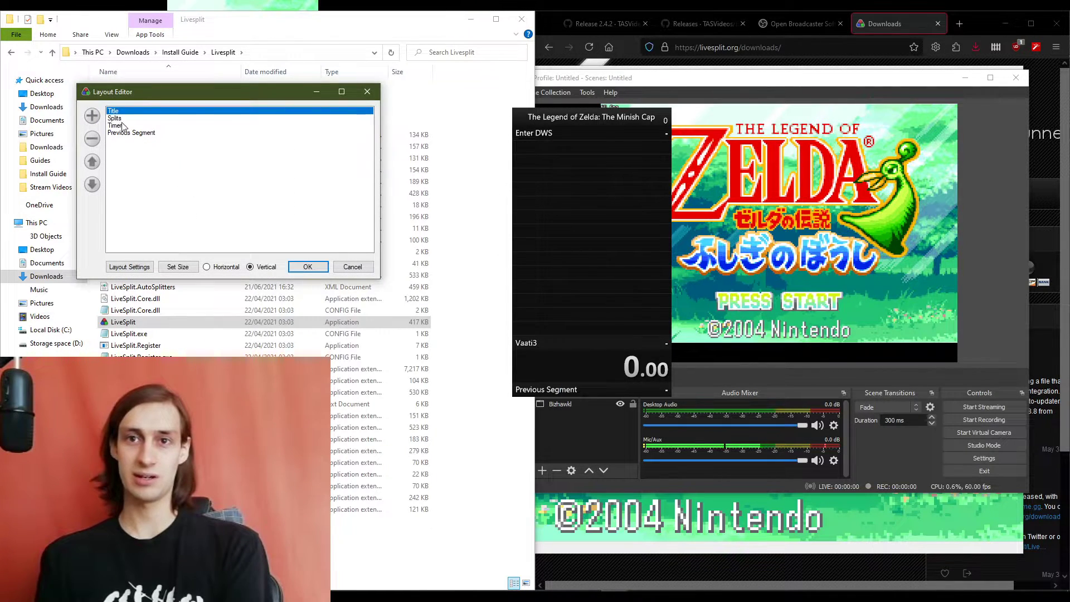
- Go through the layout's Title, Splits, Timer and Previous Segment components one by one, comparing them with the timer window
{"action": "left_click", "coordinate": [122, 124]}
{"action": "left_click", "coordinate": [121, 111]}
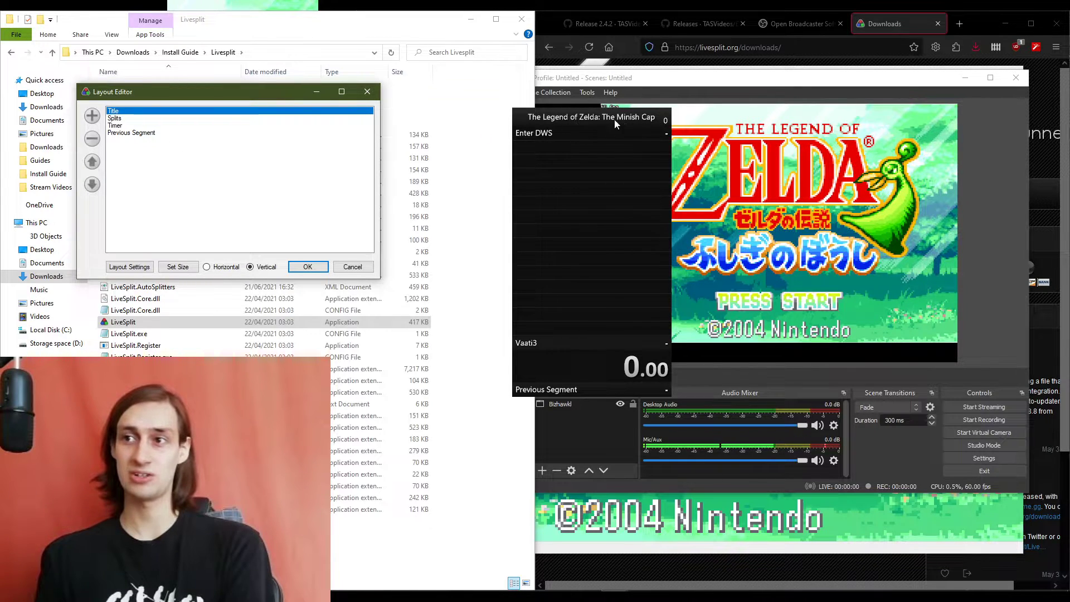
{"action": "left_click", "coordinate": [134, 118]}
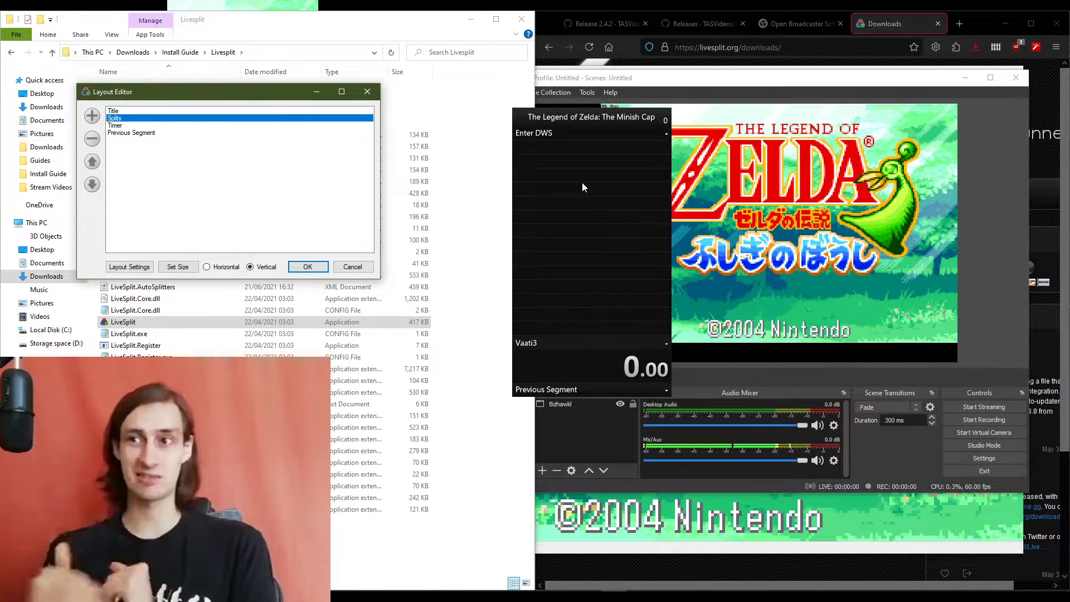
{"action": "left_click", "coordinate": [115, 126]}
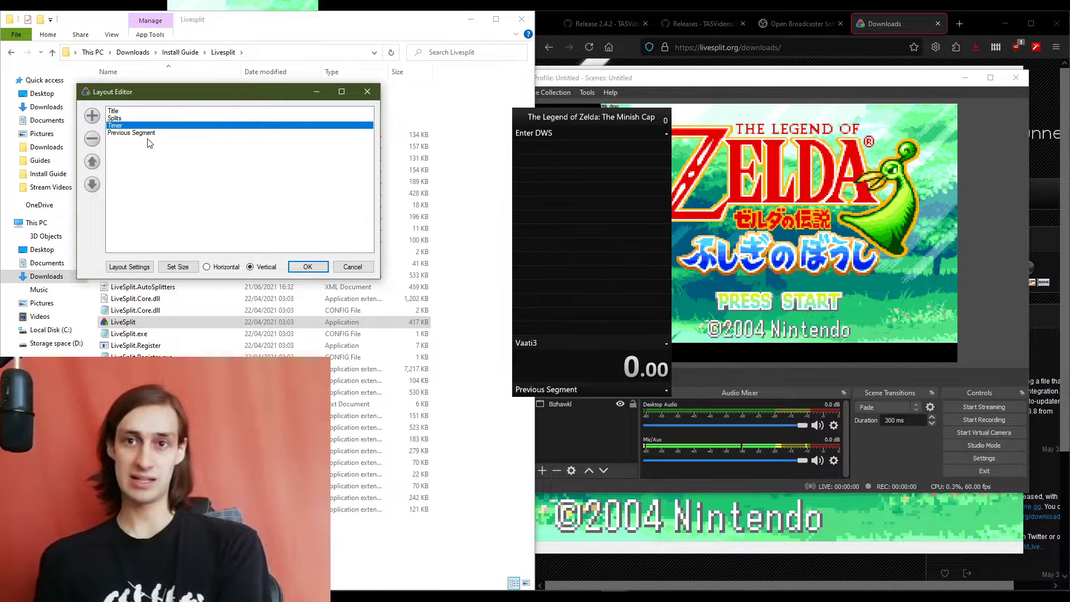
{"action": "left_click", "coordinate": [148, 133]}
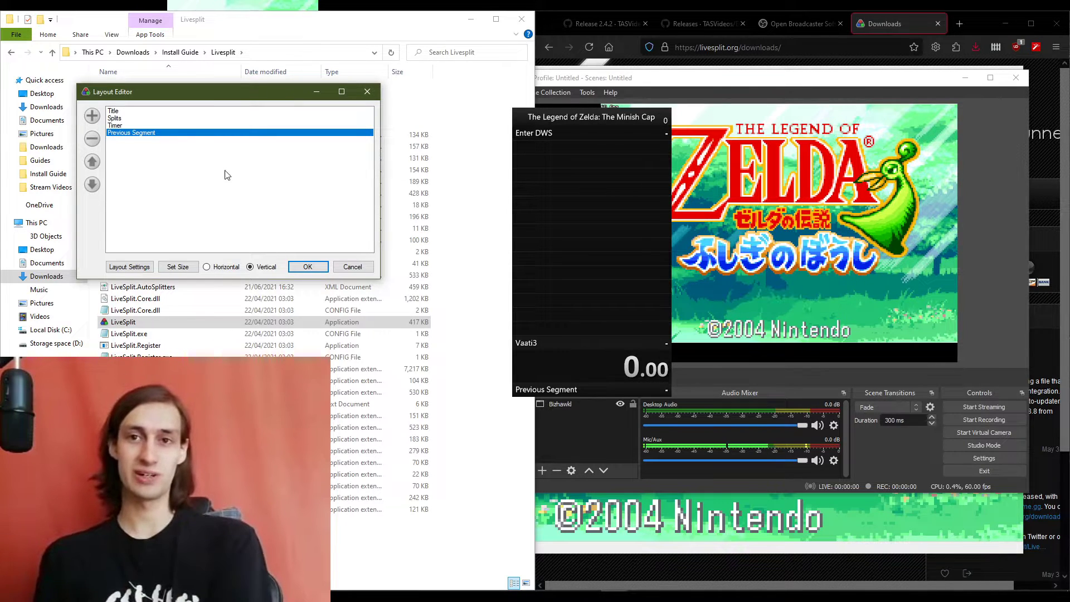
- Replace the layout's Timer component with a Detailed Timer placed between Splits and Previous Segment
{"action": "left_click", "coordinate": [123, 126]}
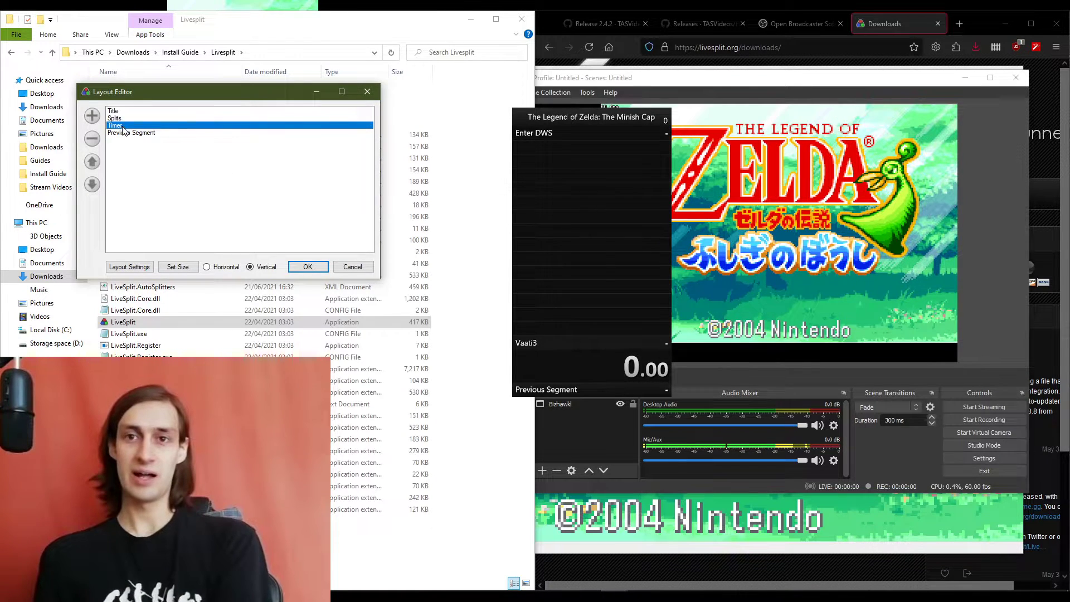
{"action": "left_click", "coordinate": [93, 141]}
{"action": "left_click", "coordinate": [92, 115]}
{"action": "mouse_move", "coordinate": [168, 115]}
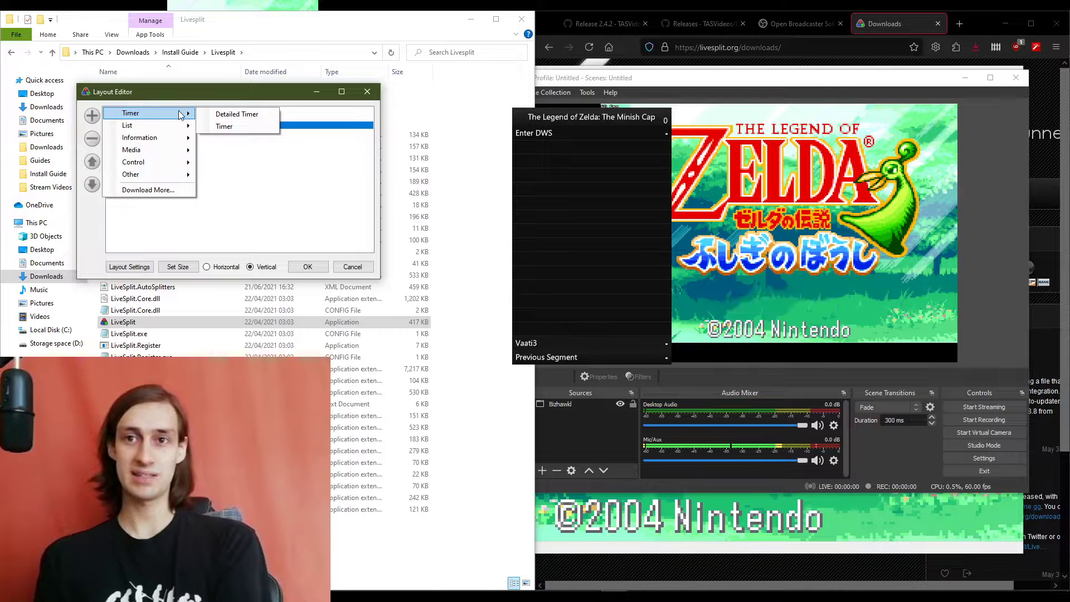
{"action": "left_click", "coordinate": [269, 115]}
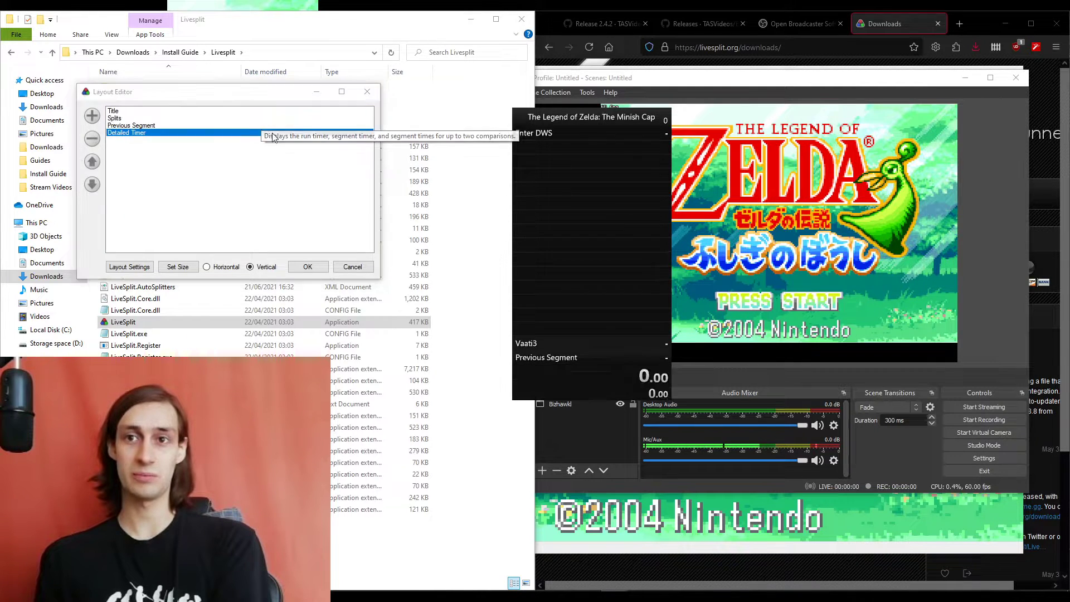
{"action": "left_click_drag", "start_coordinate": [150, 133], "coordinate": [135, 123]}
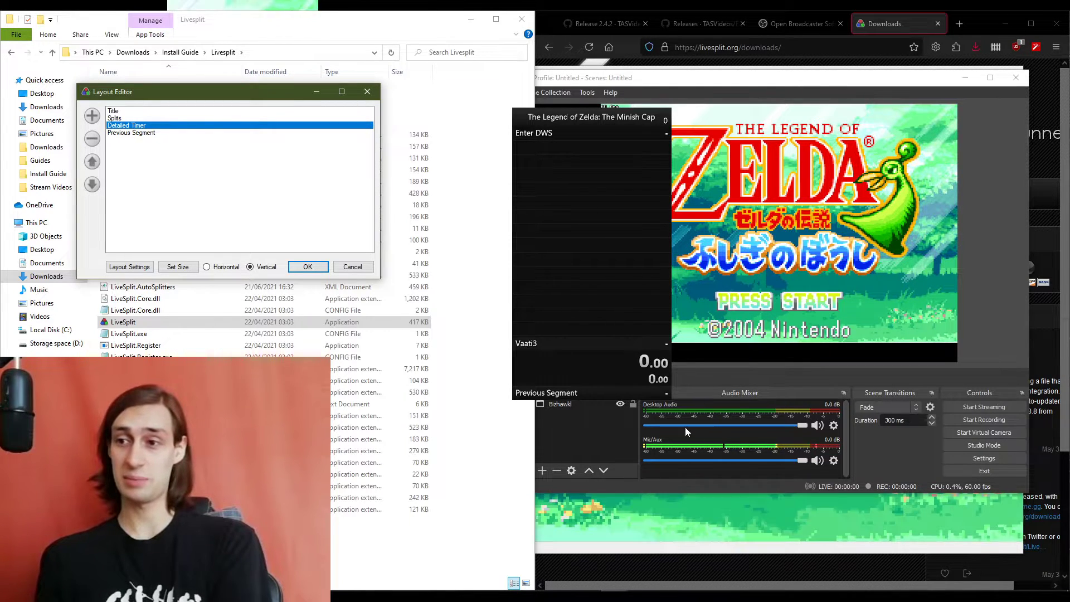
{"action": "double_click", "coordinate": [217, 173]}
{"action": "left_click", "coordinate": [217, 177]}
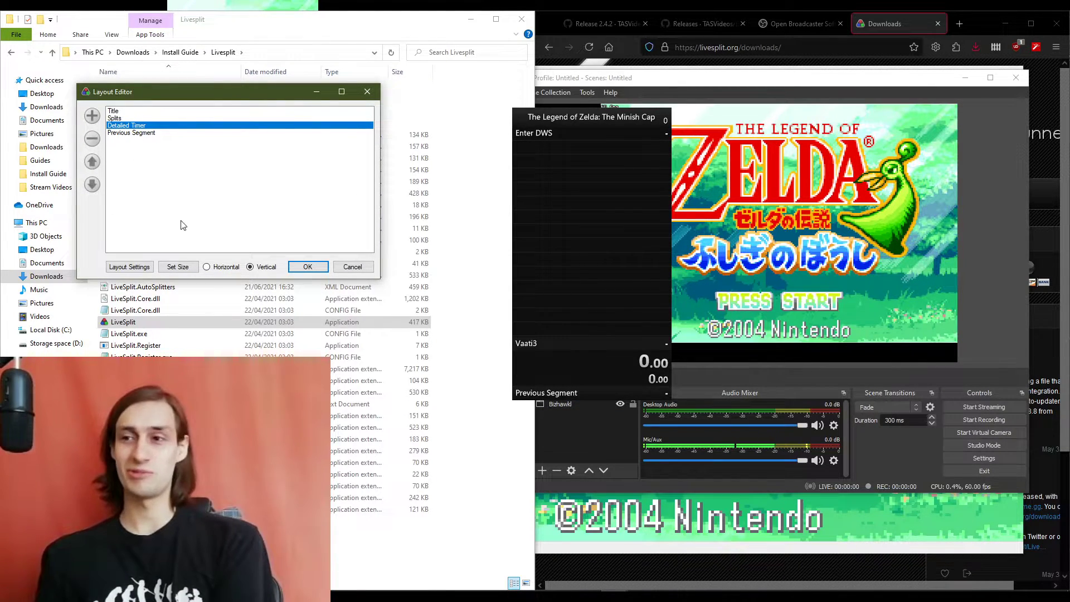
- Set the Previous Segment component's comparison to Best Segments and accept the layout
{"action": "double_click", "coordinate": [135, 133]}
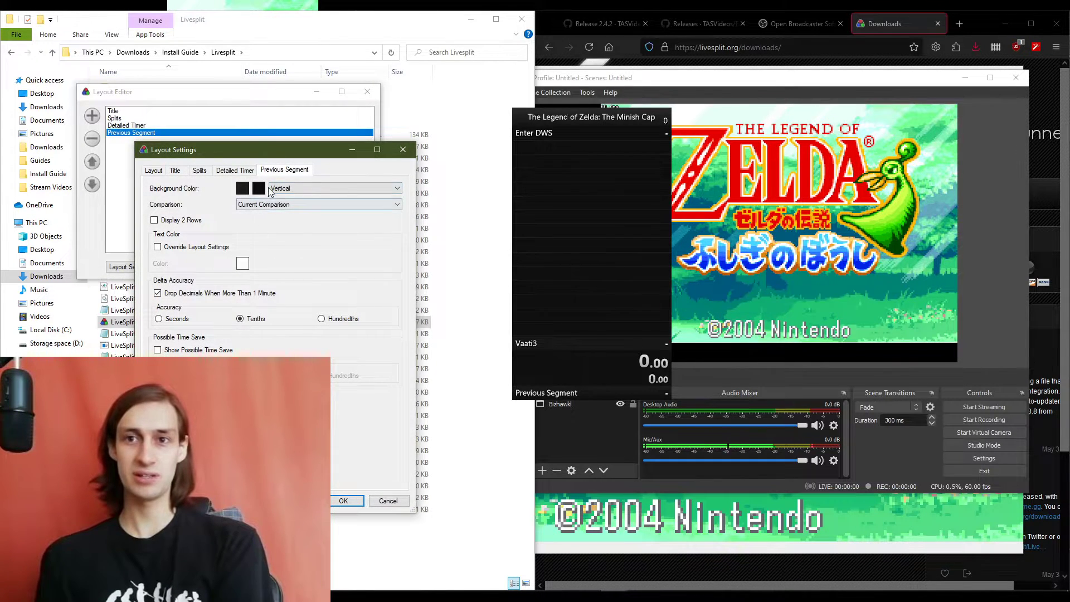
{"action": "left_click_drag", "start_coordinate": [252, 156], "coordinate": [367, 131]}
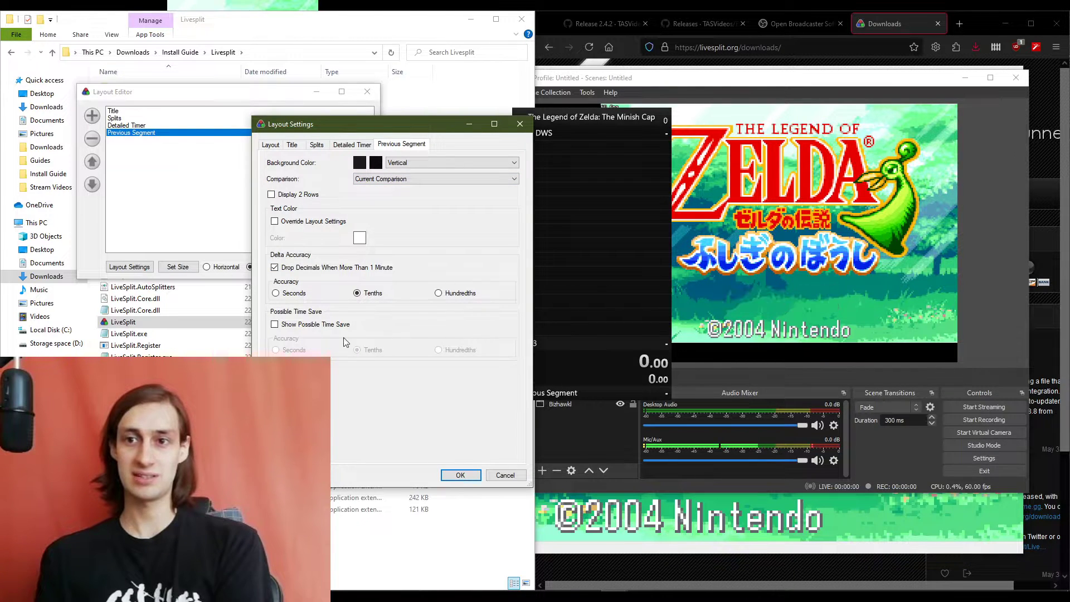
{"action": "left_click", "coordinate": [410, 178]}
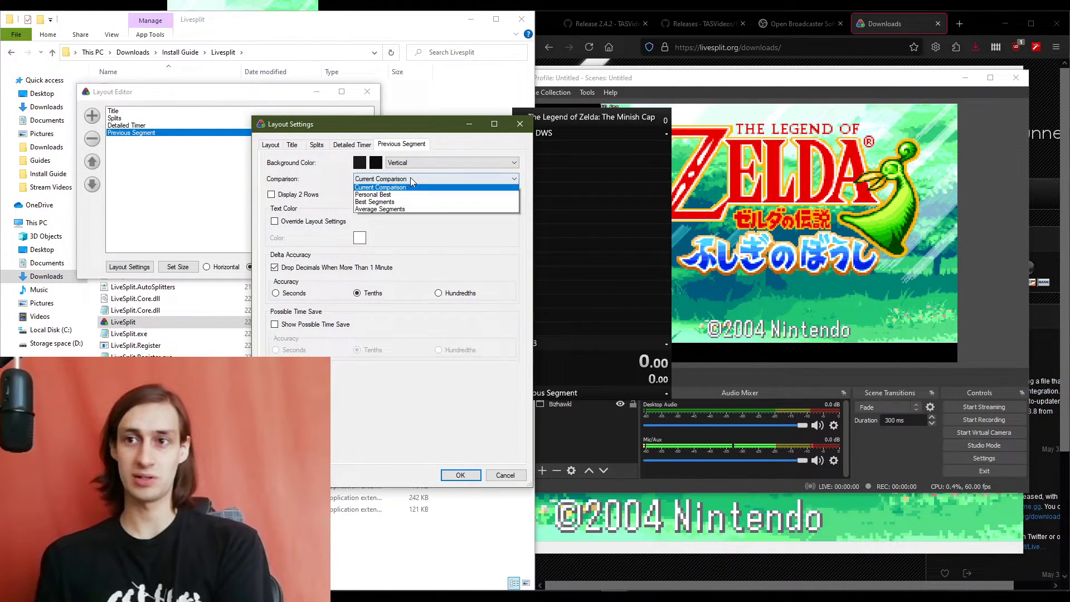
{"action": "left_click", "coordinate": [394, 203]}
{"action": "left_click", "coordinate": [466, 475]}
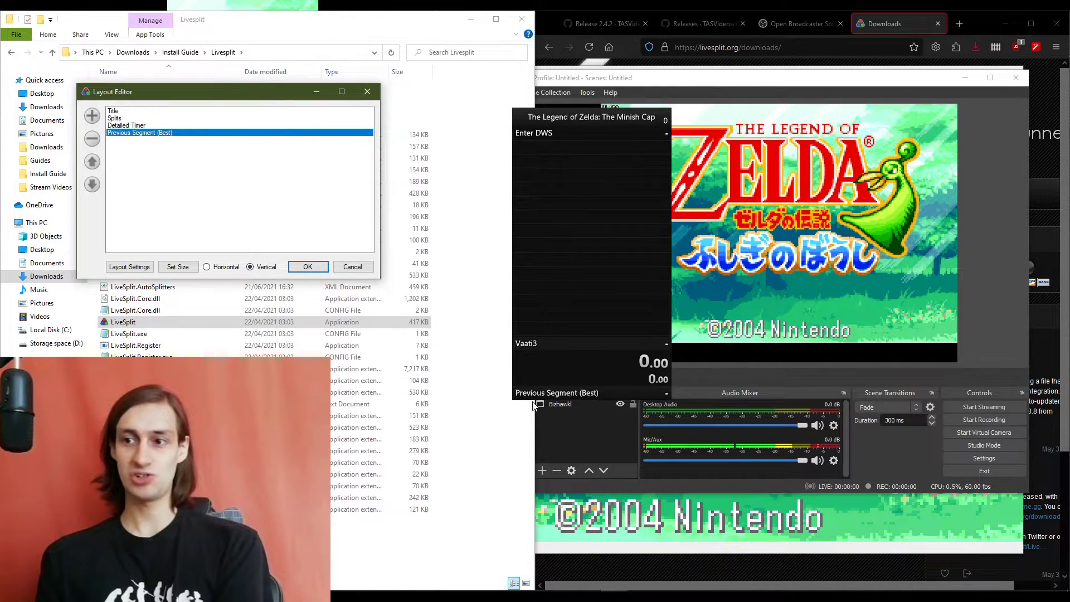
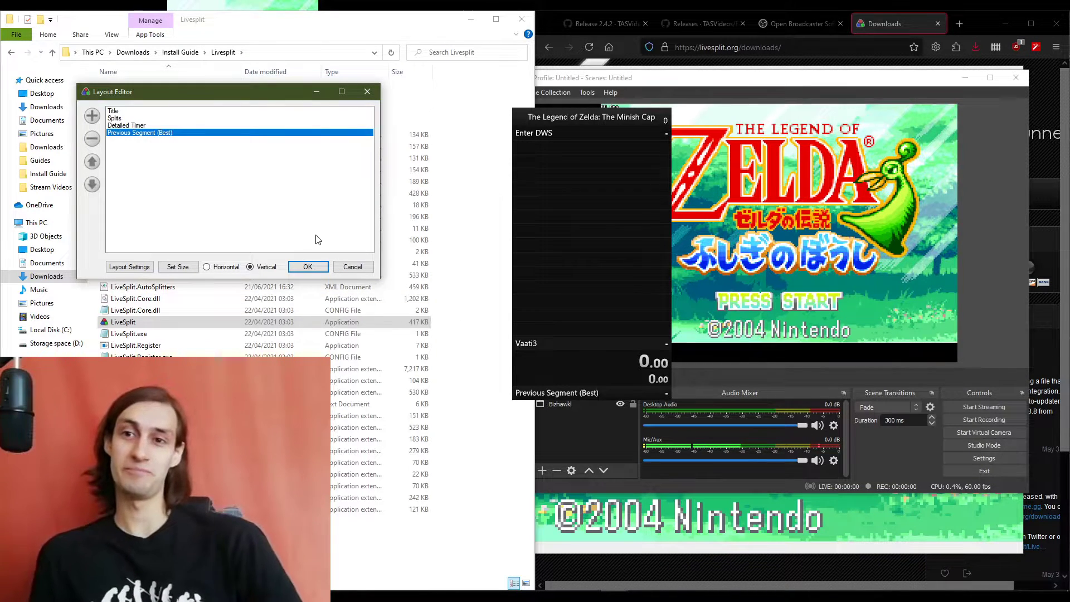
{"action": "left_click", "coordinate": [308, 267]}
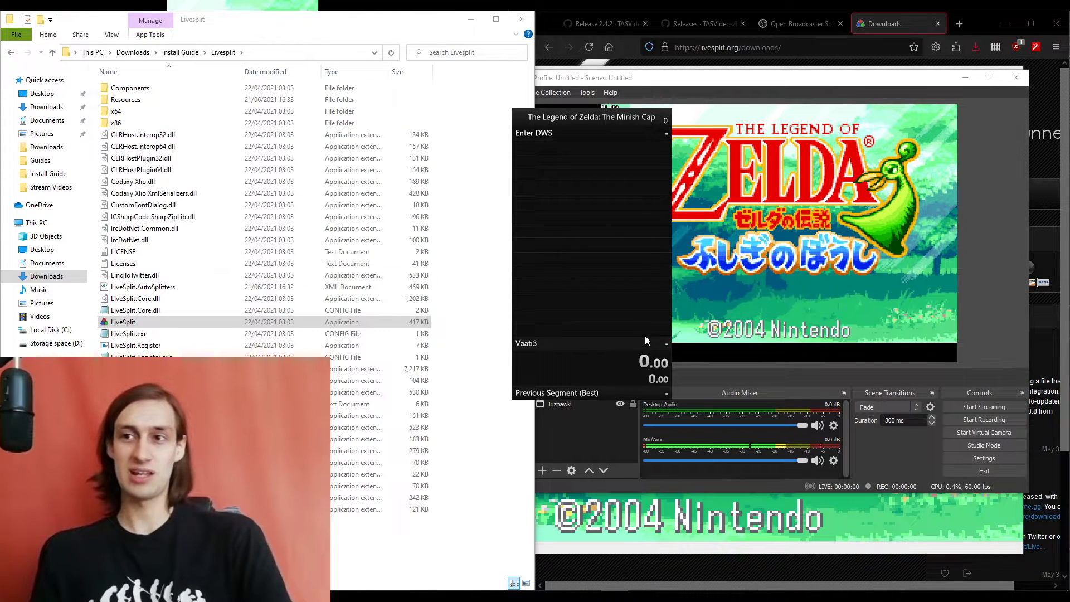
- Move the timer window off the OBS preview, then reopen the layout and examine the Splits component's settings down to its columns
{"action": "left_click_drag", "start_coordinate": [571, 347], "coordinate": [437, 291]}
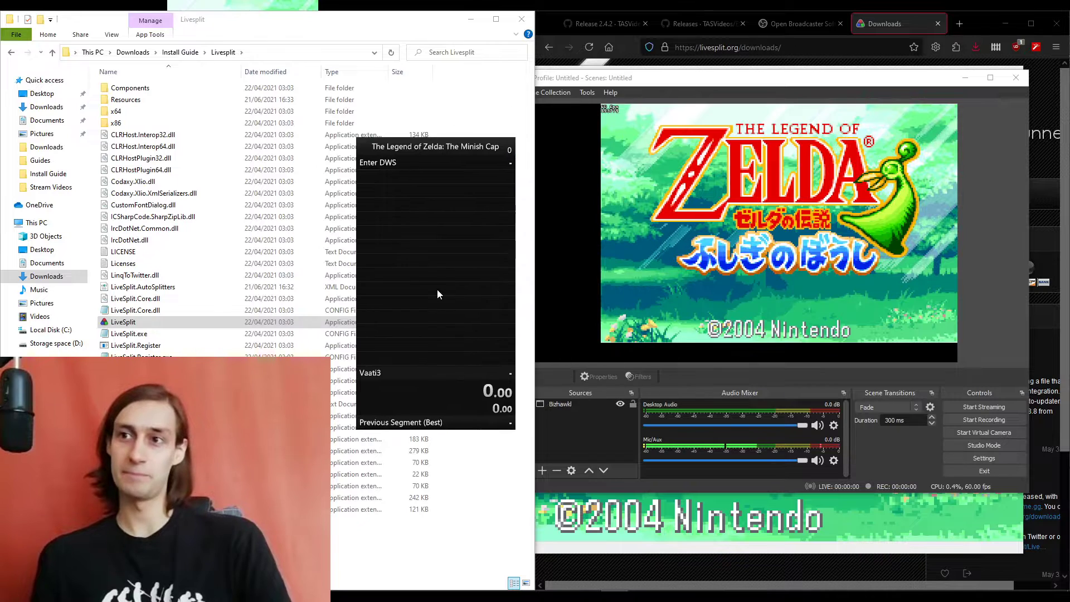
{"action": "right_click", "coordinate": [442, 265]}
{"action": "left_click", "coordinate": [510, 405]}
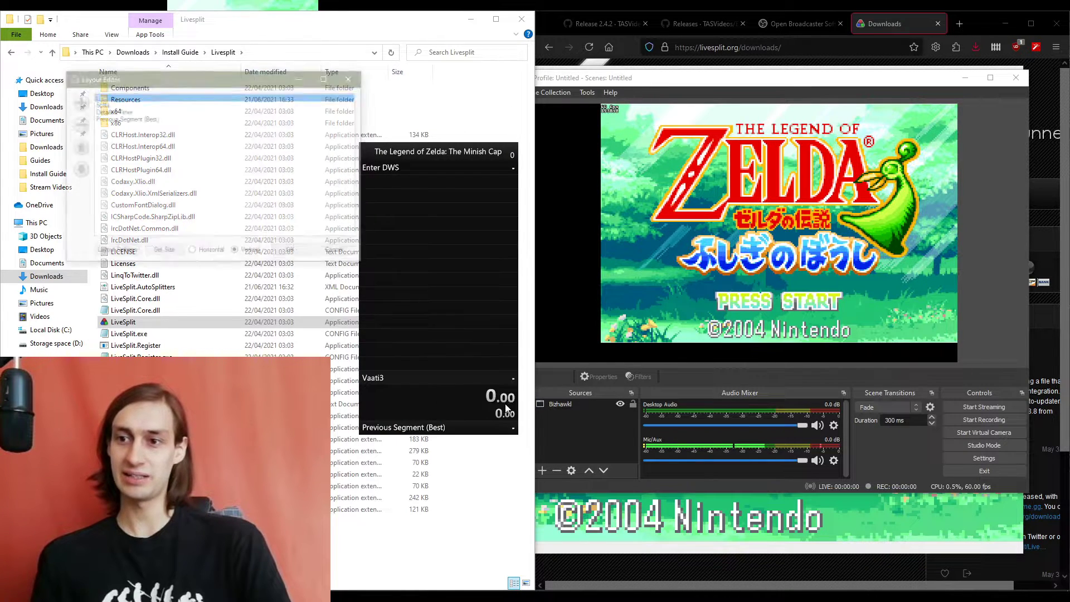
{"action": "double_click", "coordinate": [109, 108]}
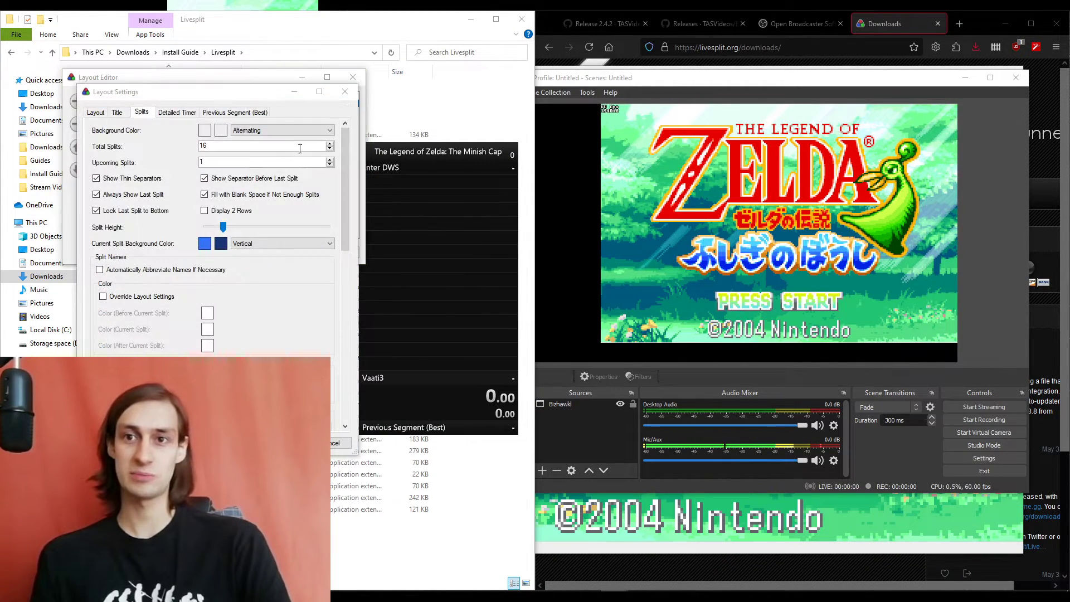
{"action": "left_click_drag", "start_coordinate": [338, 211], "coordinate": [336, 384]}
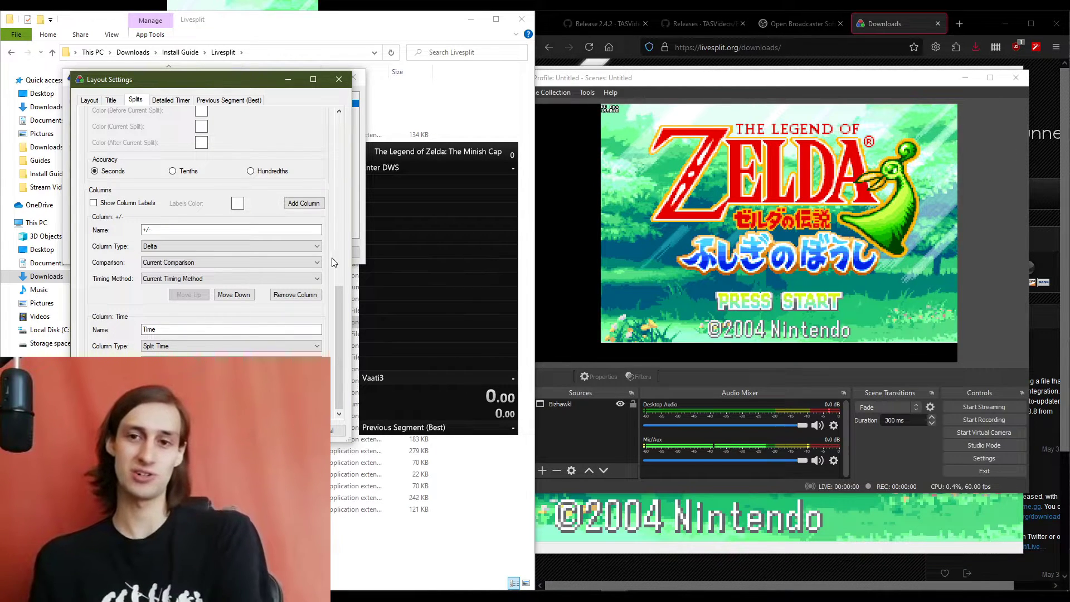
{"action": "left_click", "coordinate": [172, 330]}
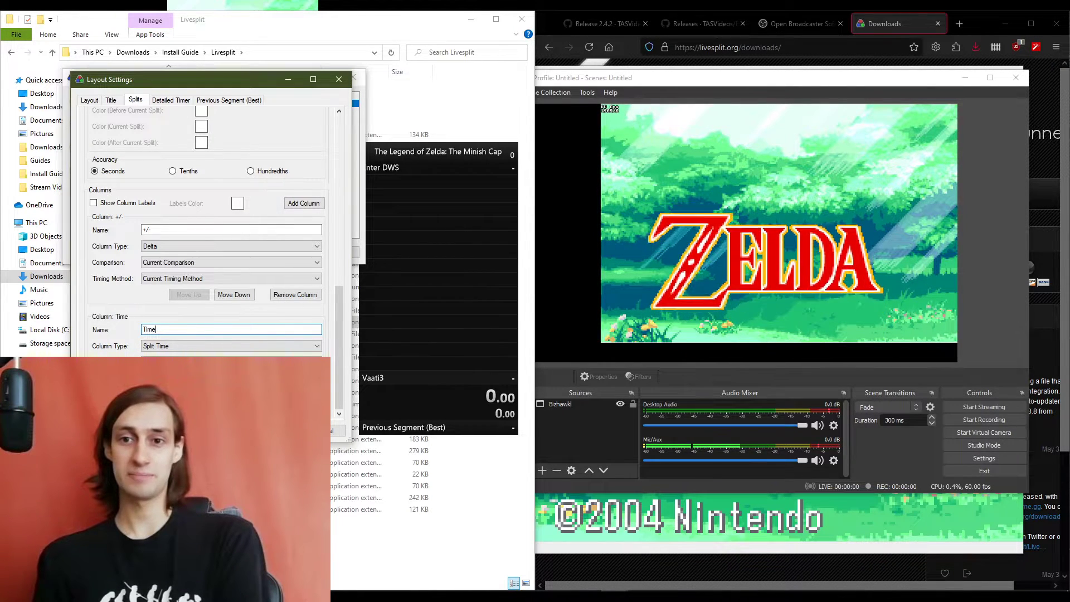
{"action": "left_click", "coordinate": [280, 431]}
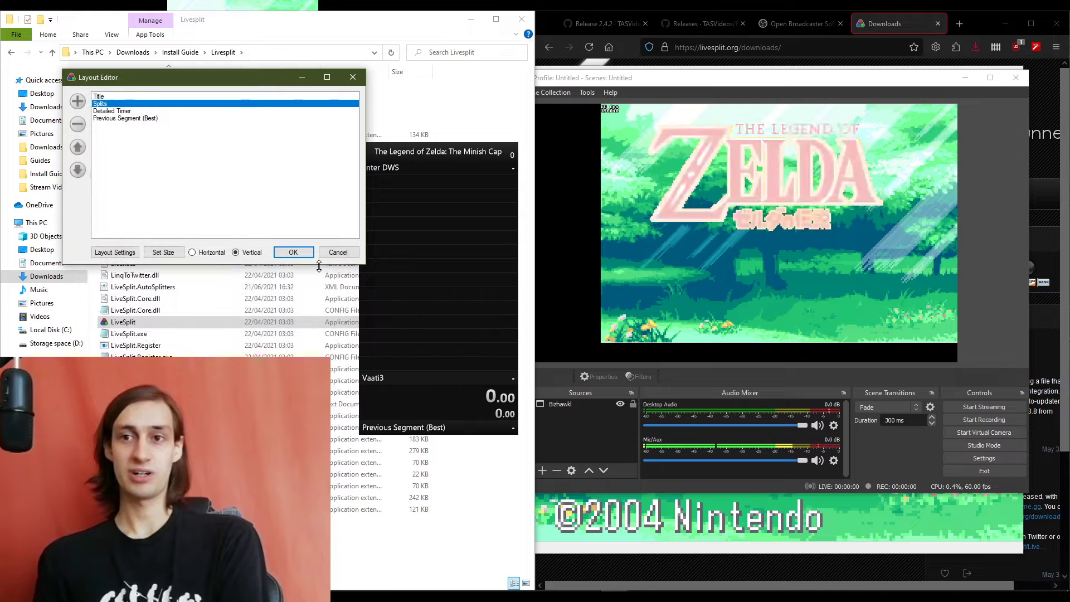
{"action": "left_click", "coordinate": [293, 251]}
{"action": "right_click", "coordinate": [425, 276]}
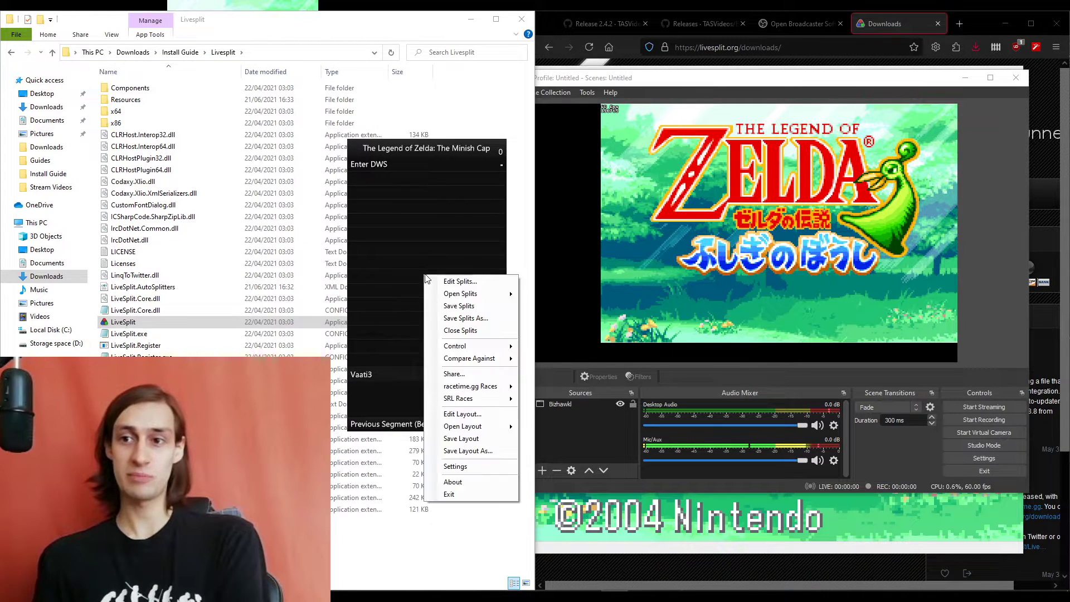
{"action": "left_click", "coordinate": [480, 414]}
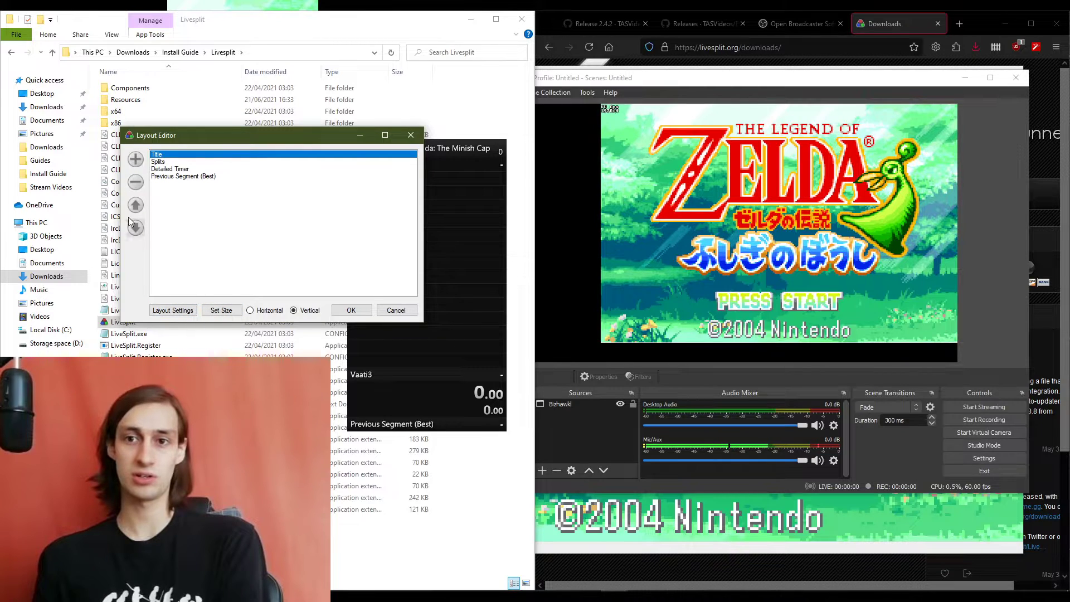
{"action": "left_click", "coordinate": [391, 308]}
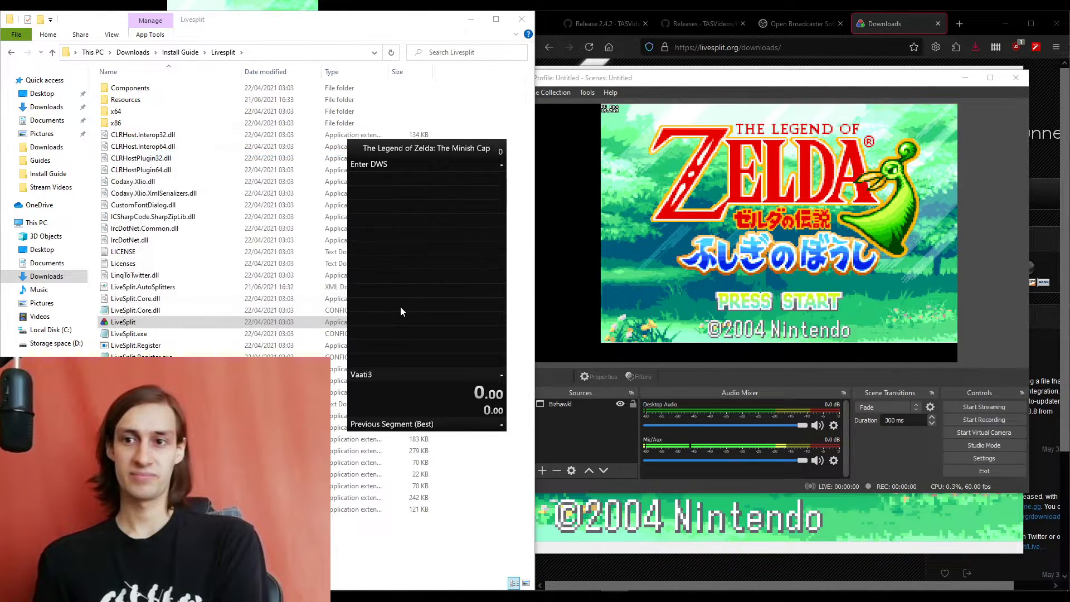
- Add a Graph component to the end of the timer's layout and accept the layout
{"action": "right_click", "coordinate": [400, 306]}
{"action": "mouse_move", "coordinate": [476, 462]}
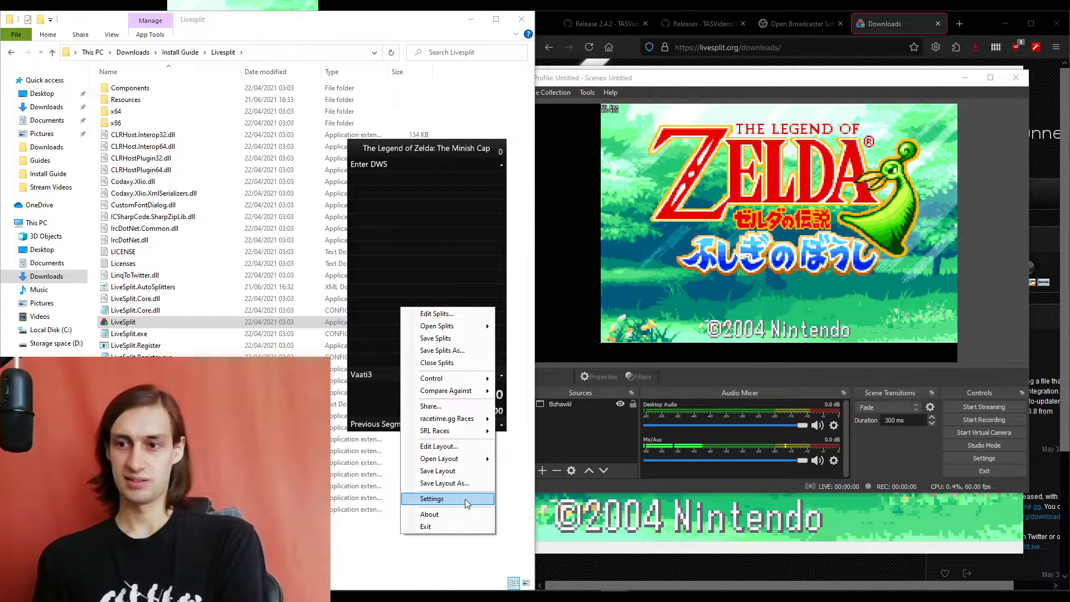
{"action": "left_click", "coordinate": [467, 447]}
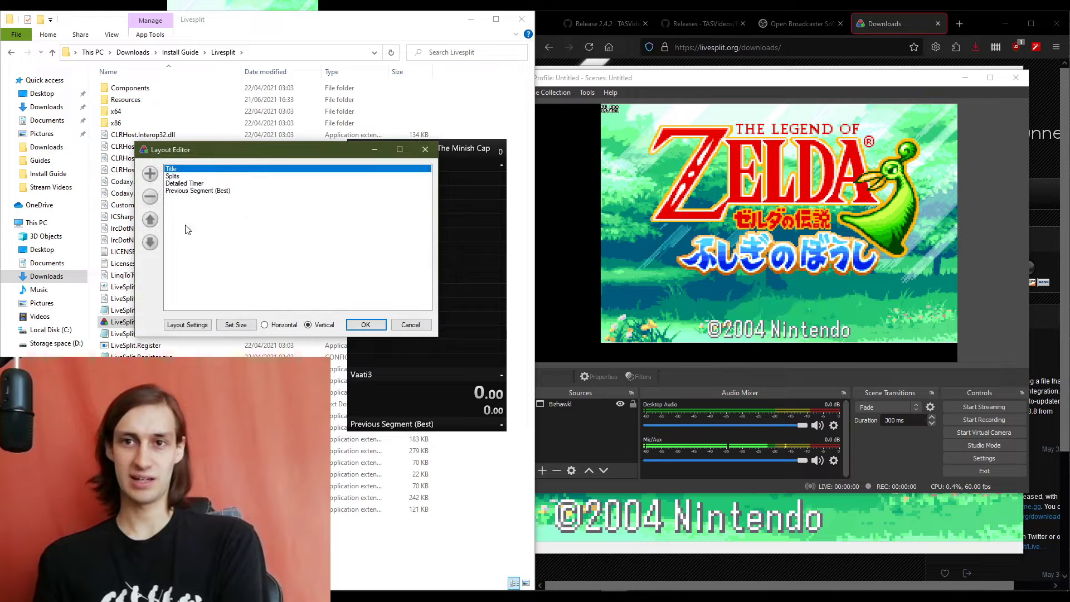
{"action": "left_click", "coordinate": [150, 174]}
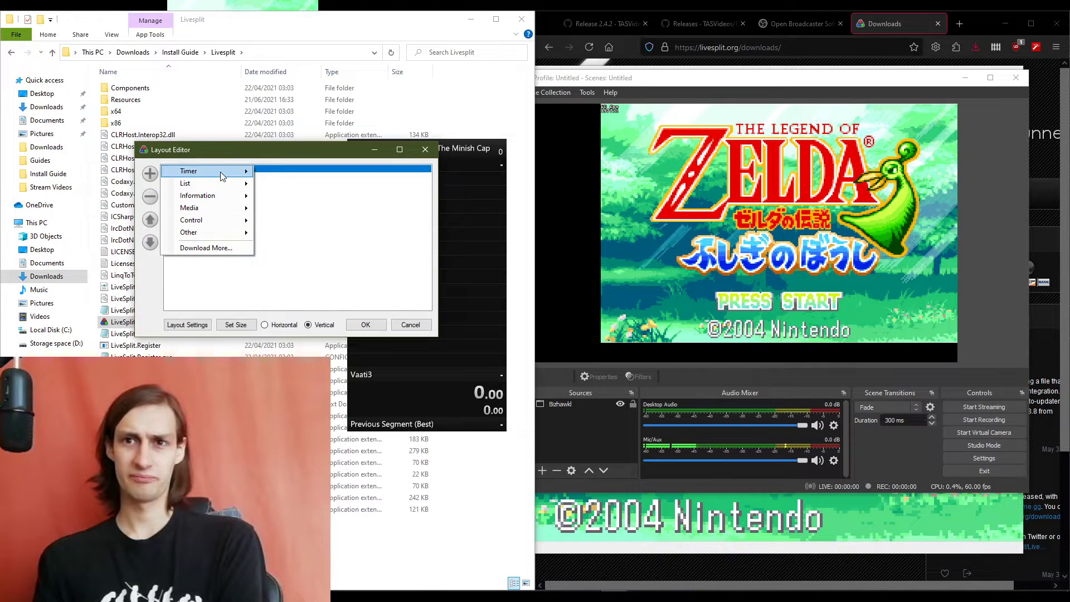
{"action": "mouse_move", "coordinate": [215, 215]}
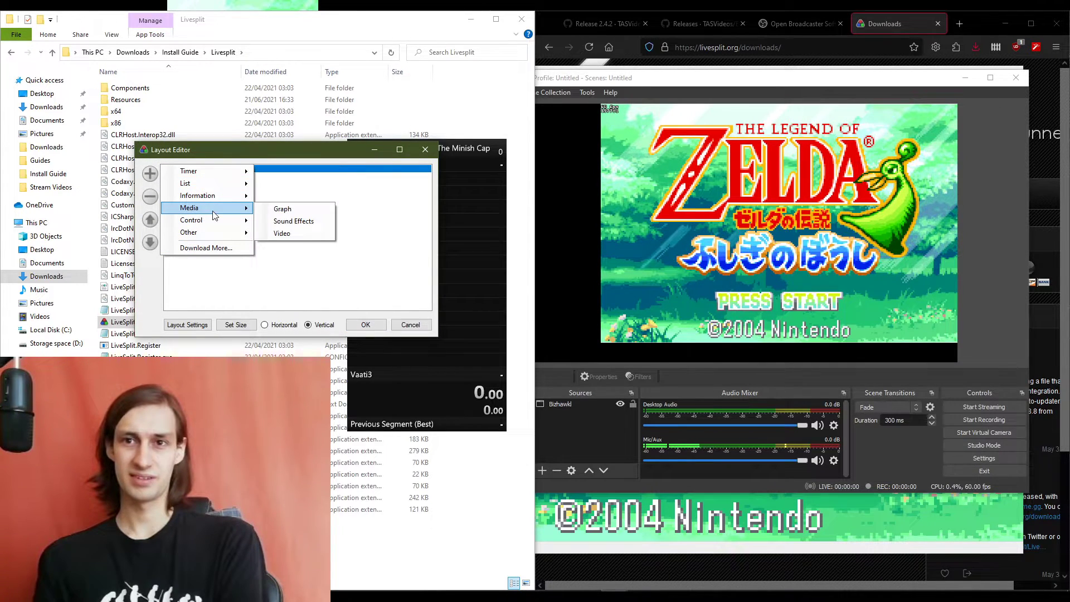
{"action": "left_click", "coordinate": [296, 216]}
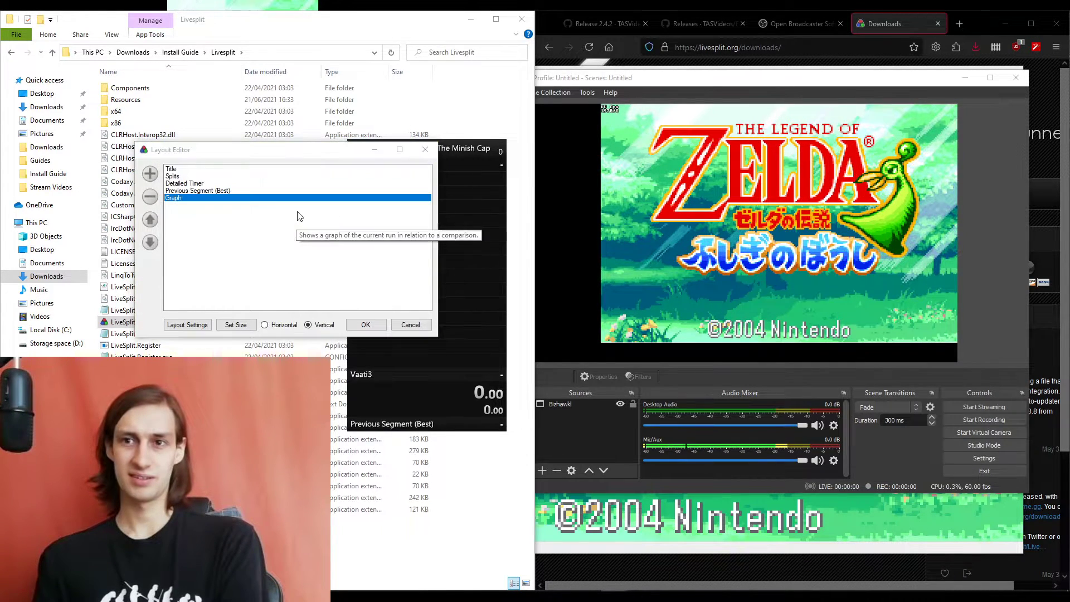
{"action": "left_click", "coordinate": [364, 326]}
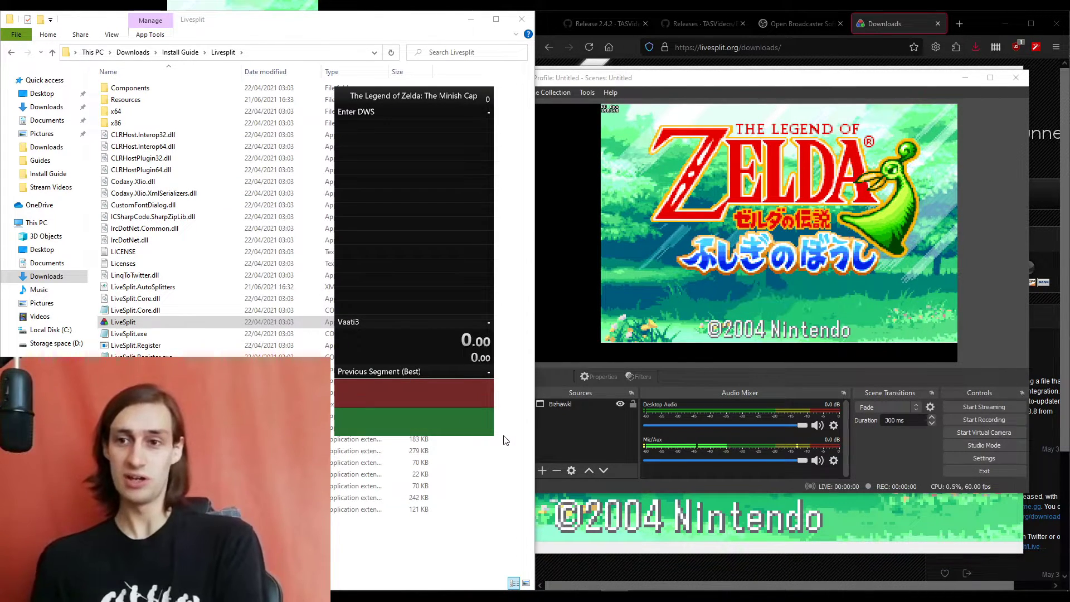
- Set the timer layout's background type to Image in the layout settings and browse for a background image without choosing one
{"action": "right_click", "coordinate": [373, 269]}
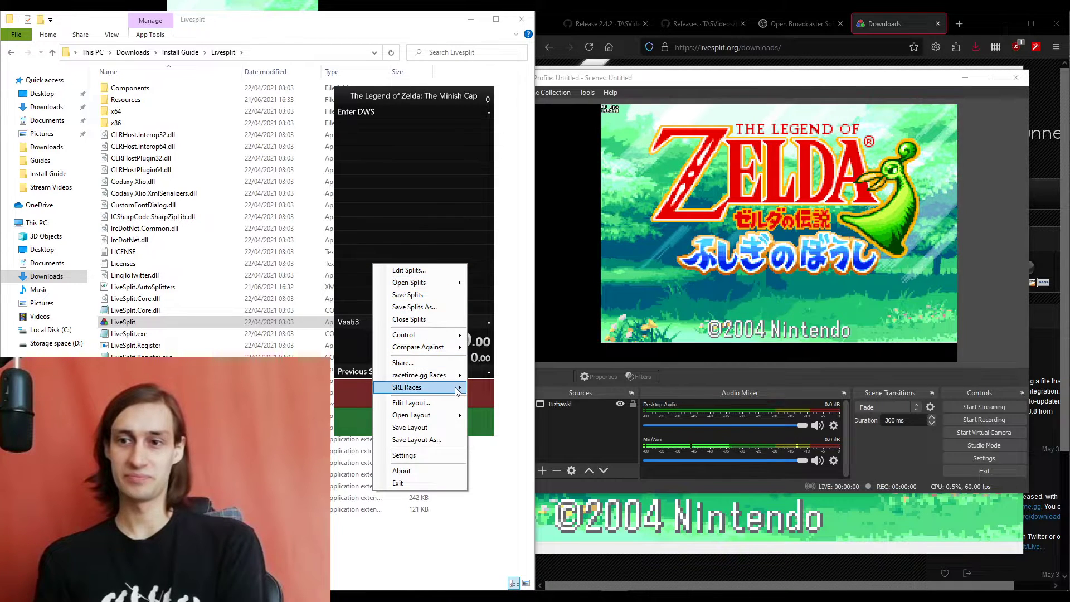
{"action": "mouse_move", "coordinate": [457, 416]}
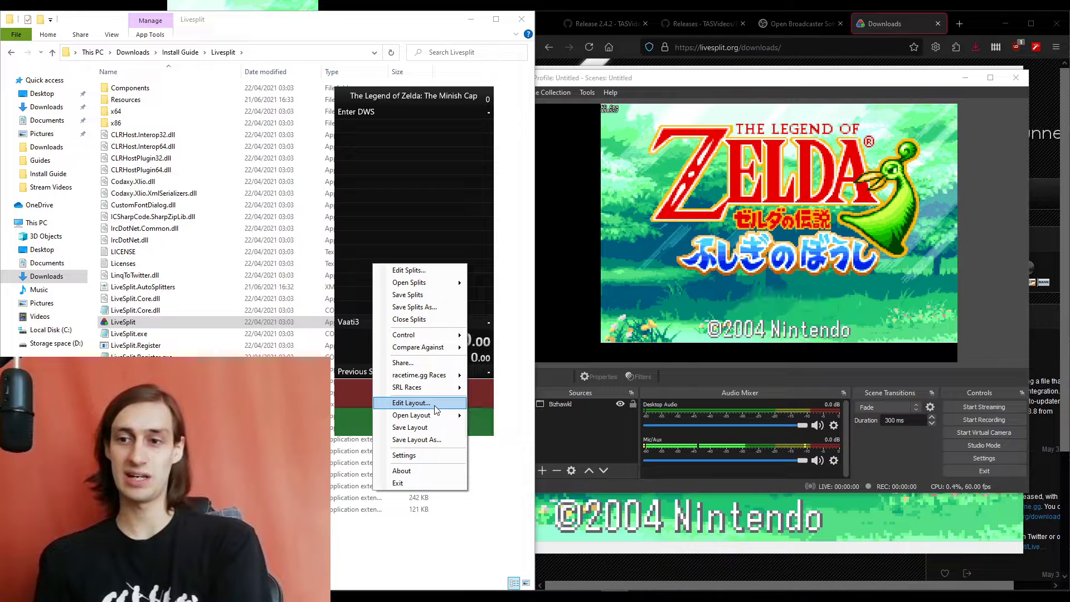
{"action": "left_click", "coordinate": [438, 405]}
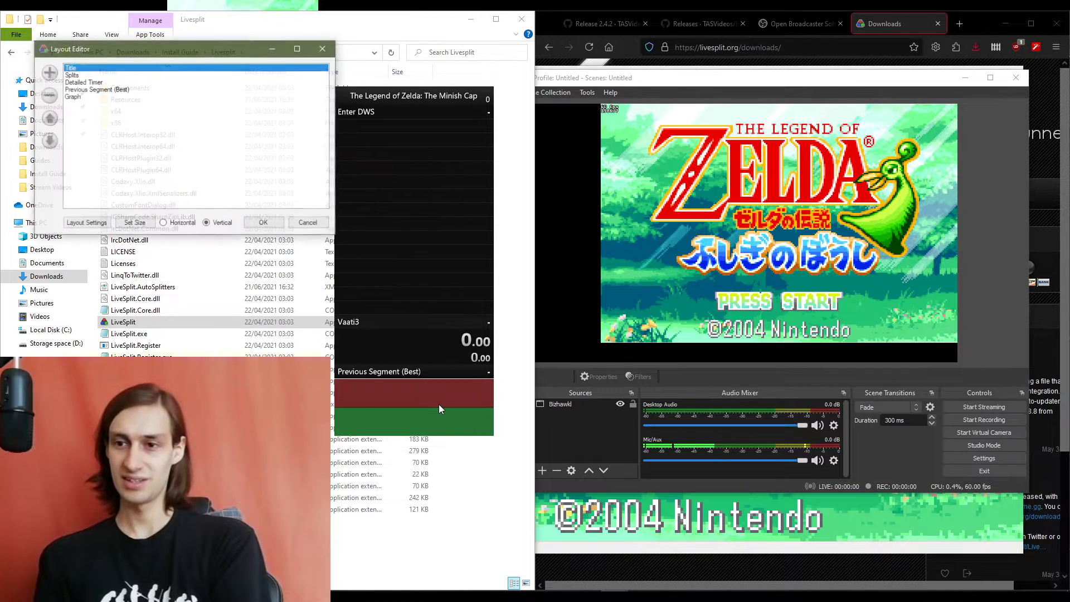
{"action": "left_click", "coordinate": [85, 223]}
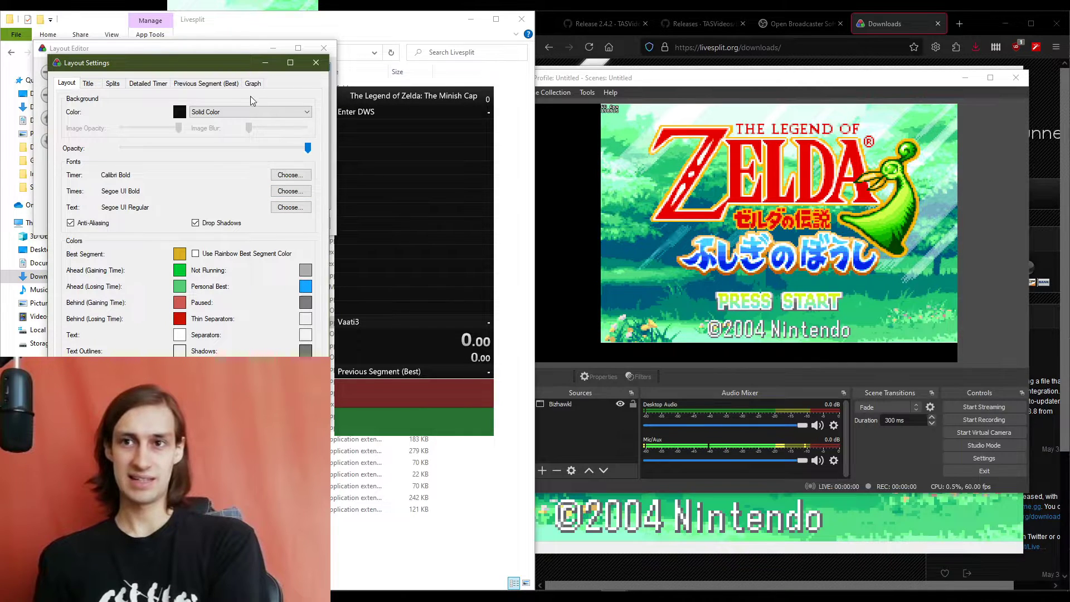
{"action": "left_click_drag", "start_coordinate": [173, 68], "coordinate": [453, 100]}
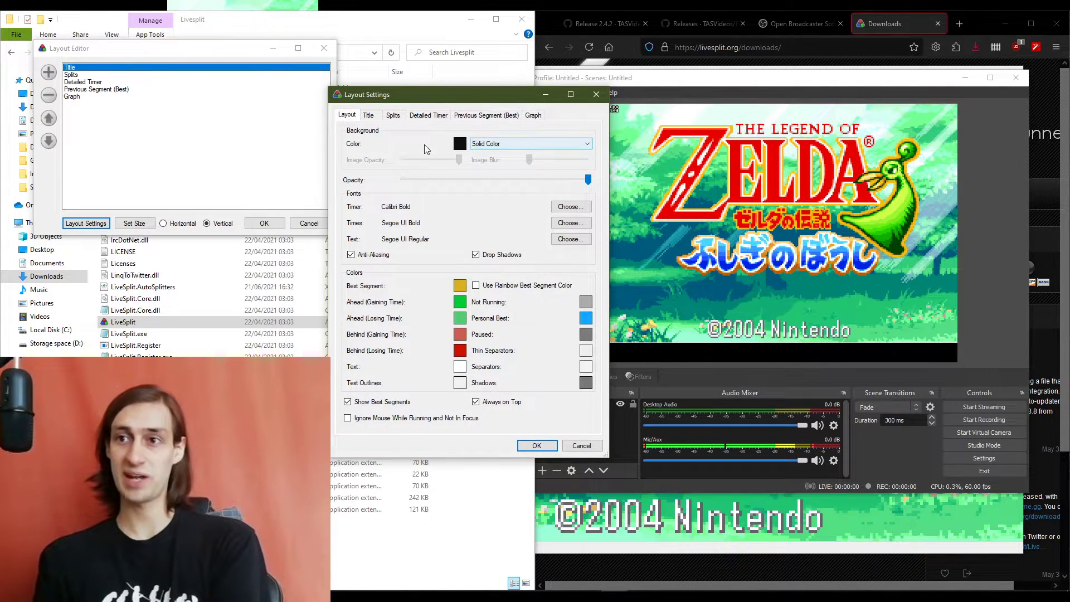
{"action": "left_click", "coordinate": [491, 146]}
{"action": "left_click", "coordinate": [480, 176]}
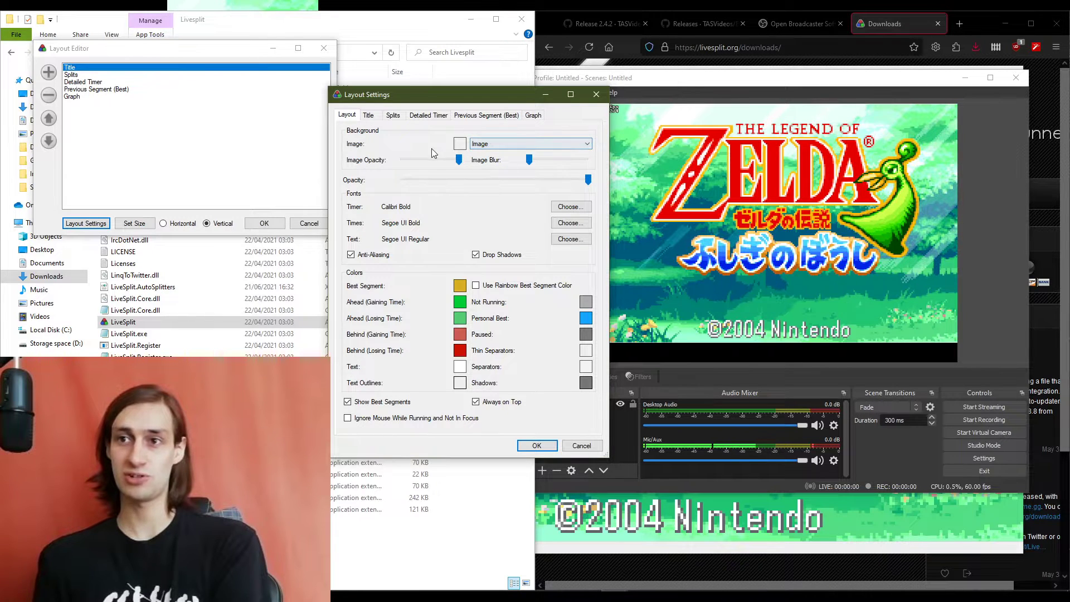
{"action": "left_click", "coordinate": [460, 143]}
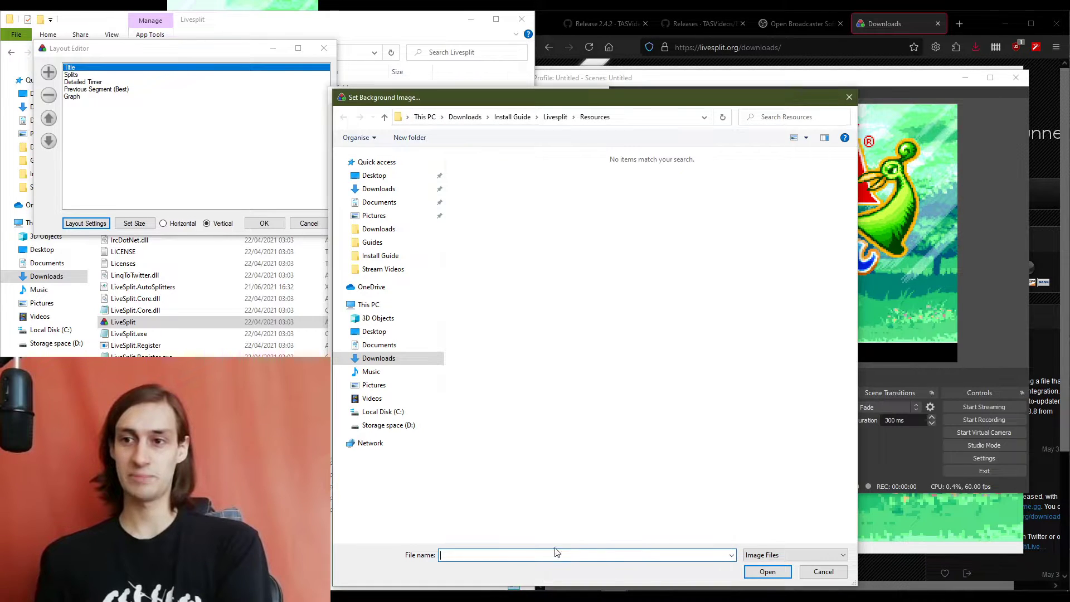
{"action": "left_click", "coordinate": [823, 572]}
{"action": "left_click_drag", "start_coordinate": [489, 107], "coordinate": [757, 181]}
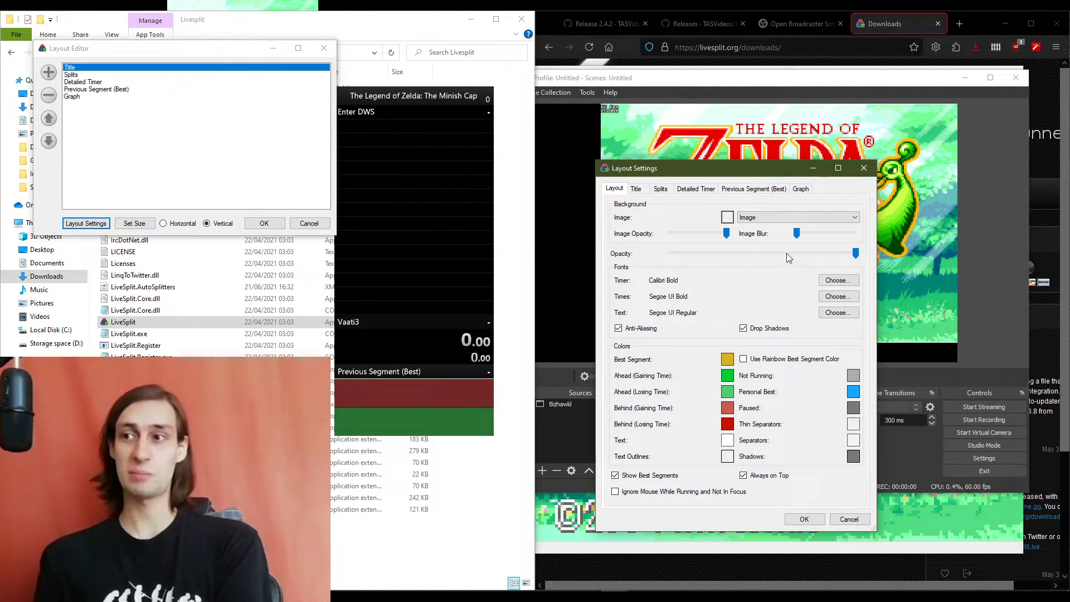
- Try a horizontal gradient as the layout background, with red FFF00B0B as its first colour
{"action": "left_click", "coordinate": [763, 218]}
{"action": "left_click", "coordinate": [778, 241]}
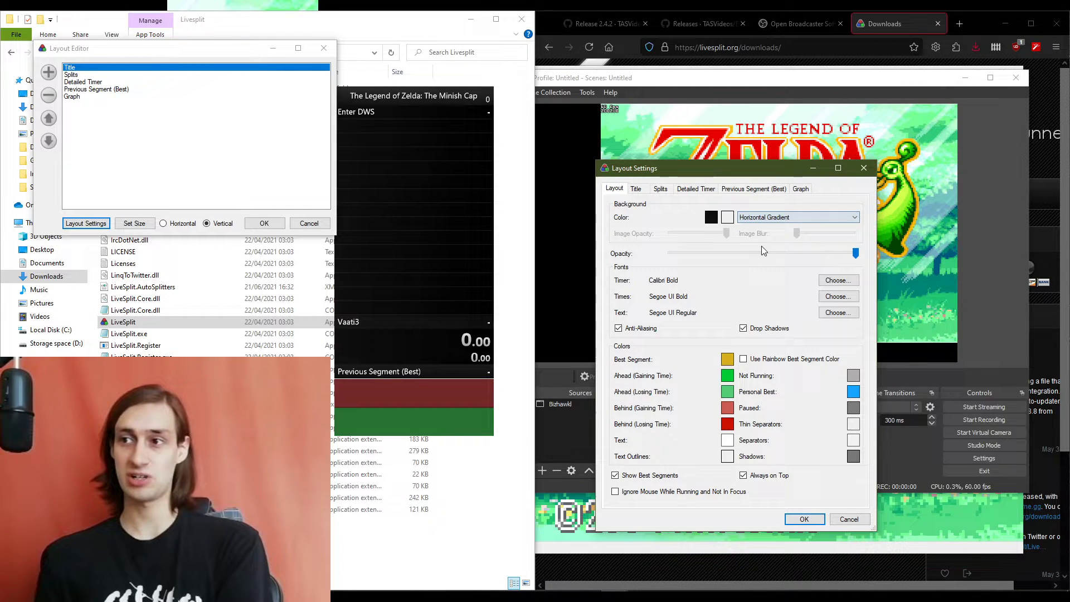
{"action": "left_click", "coordinate": [711, 216]}
{"action": "left_click", "coordinate": [743, 284]}
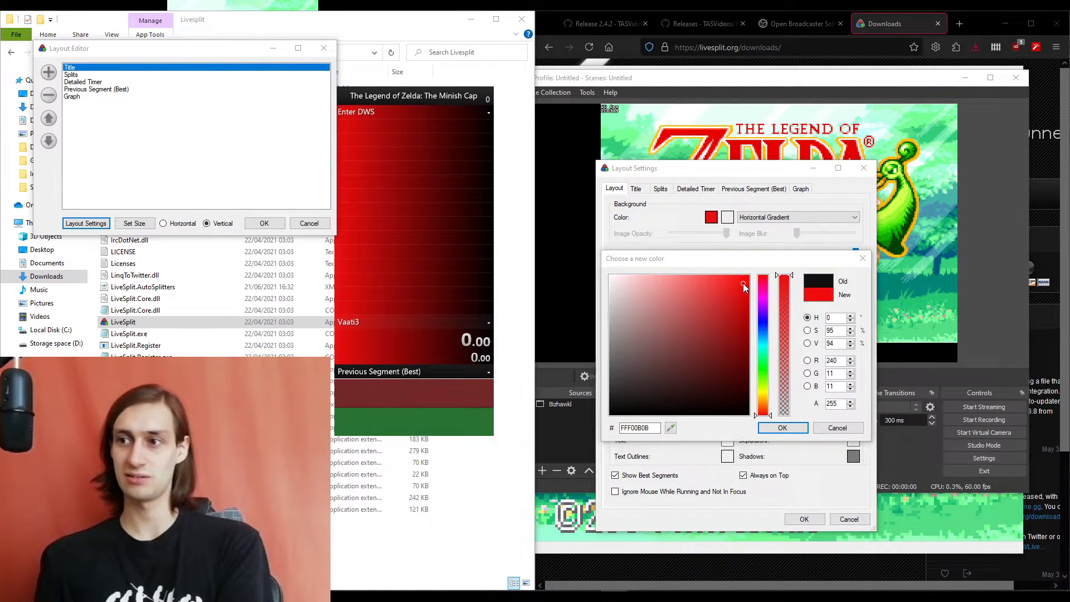
{"action": "left_click", "coordinate": [783, 428]}
- Set the layout's background type back to Image, then accept the layout settings and the layout
{"action": "left_click", "coordinate": [772, 218]}
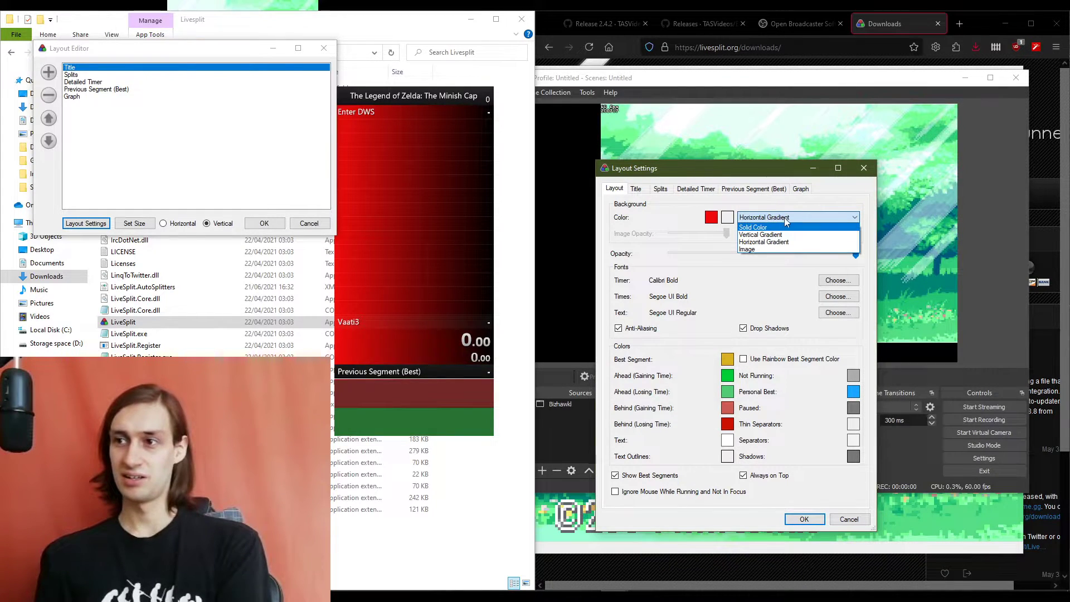
{"action": "left_click", "coordinate": [786, 217]}
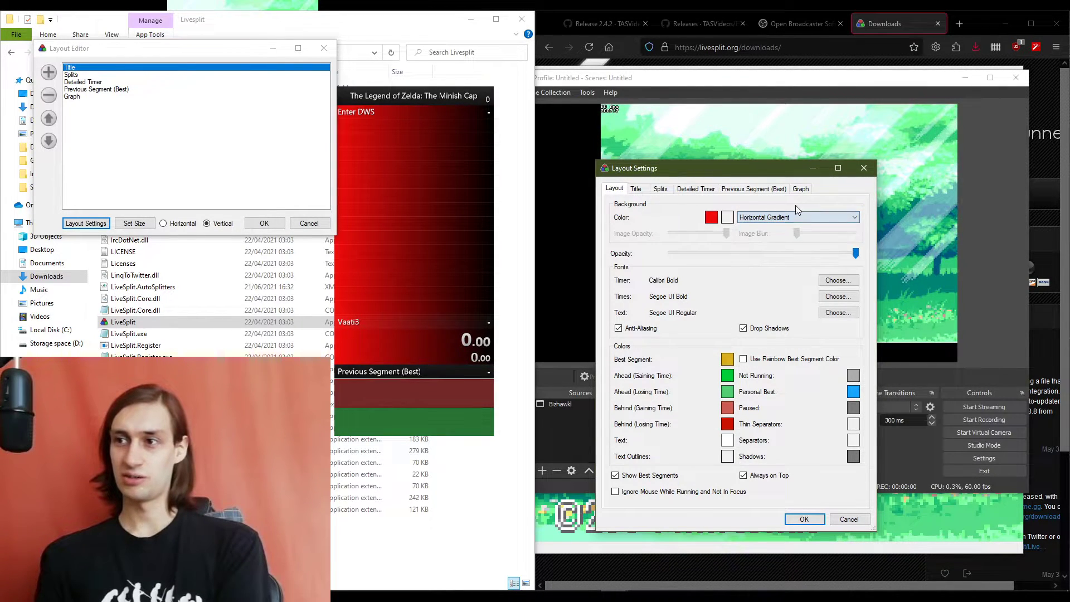
{"action": "left_click", "coordinate": [771, 218]}
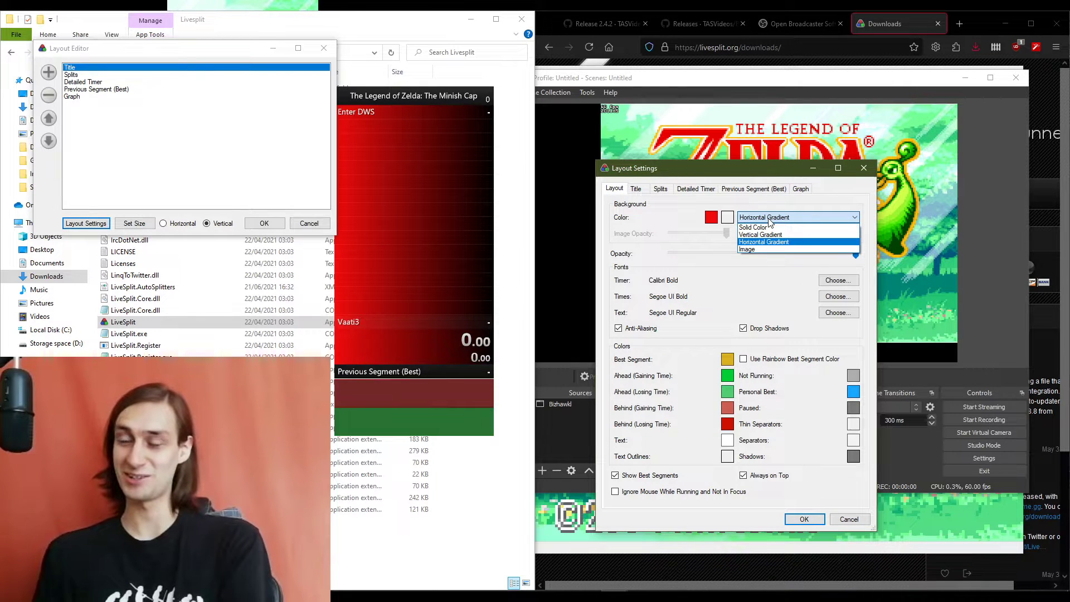
{"action": "left_click", "coordinate": [754, 251]}
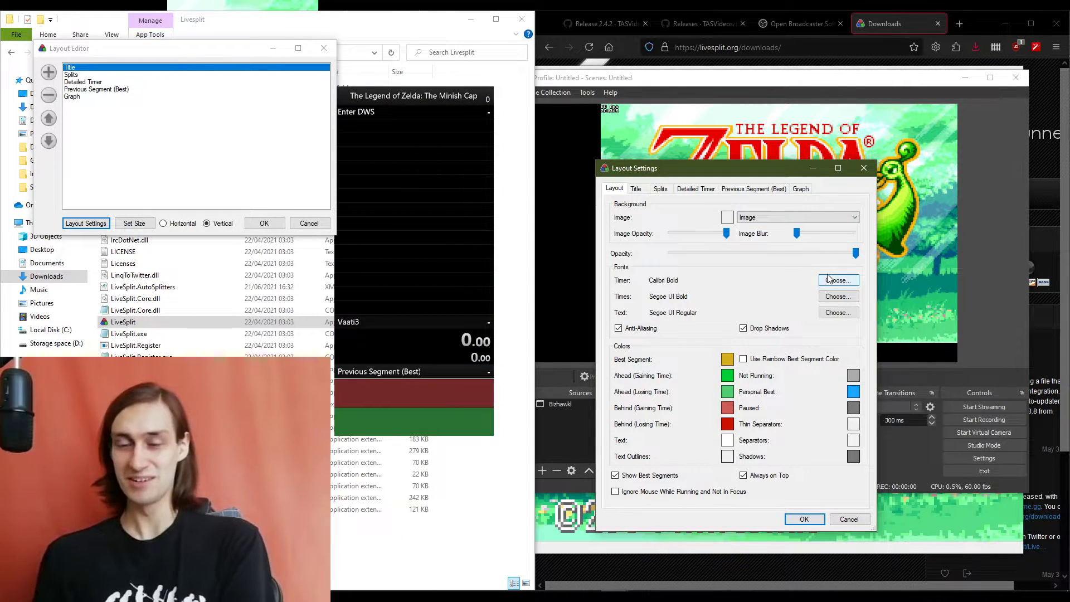
{"action": "left_click", "coordinate": [809, 518]}
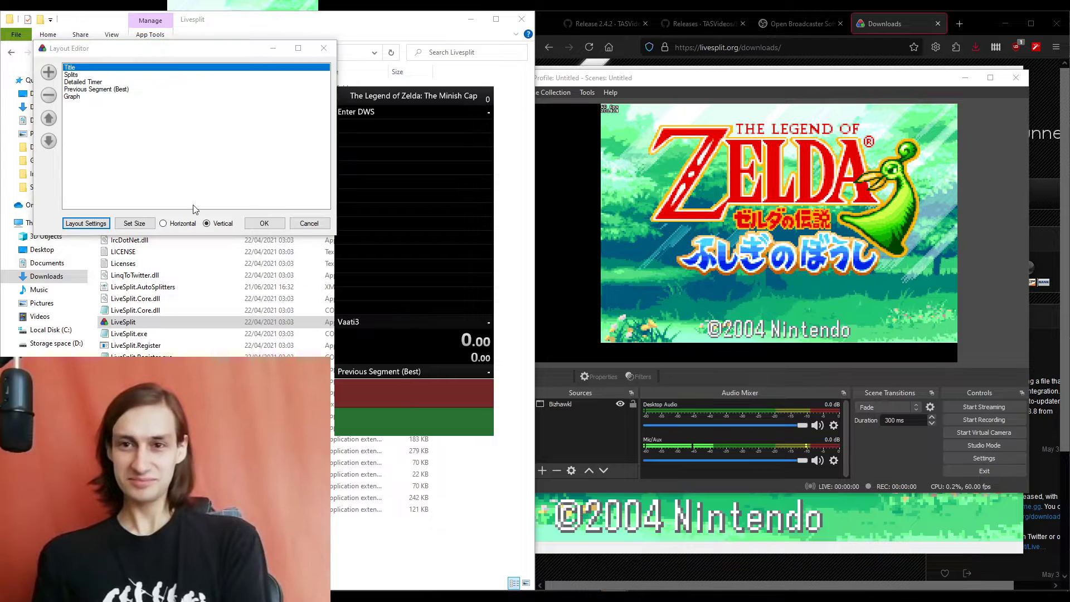
{"action": "left_click", "coordinate": [264, 223]}
- Bring the OBS window forward and move the timer window clear of it
{"action": "left_click_drag", "start_coordinate": [424, 324], "coordinate": [460, 312]}
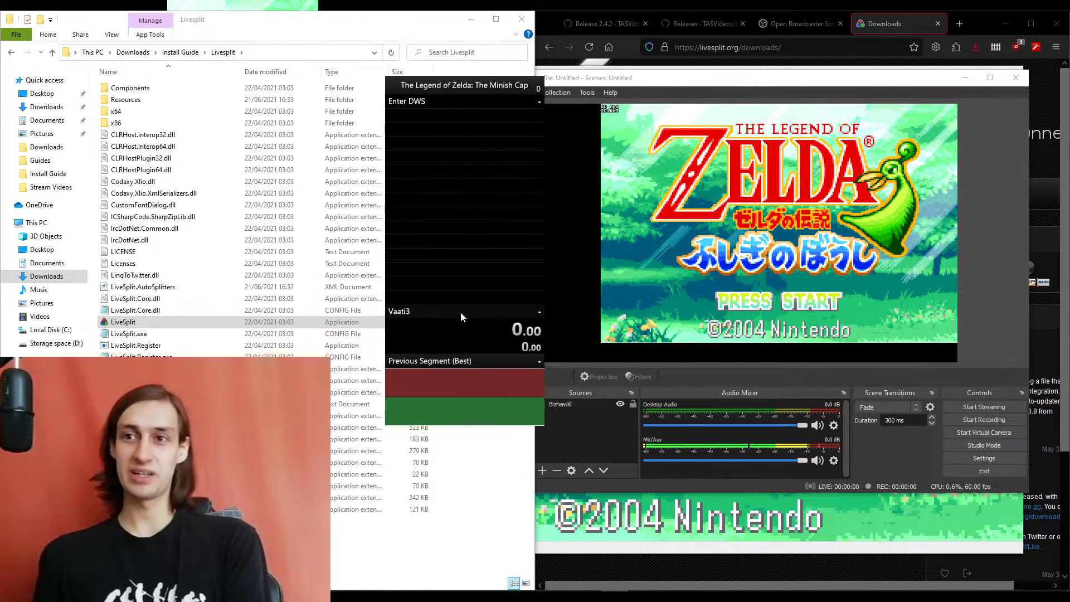
{"action": "left_click_drag", "start_coordinate": [431, 179], "coordinate": [413, 179]}
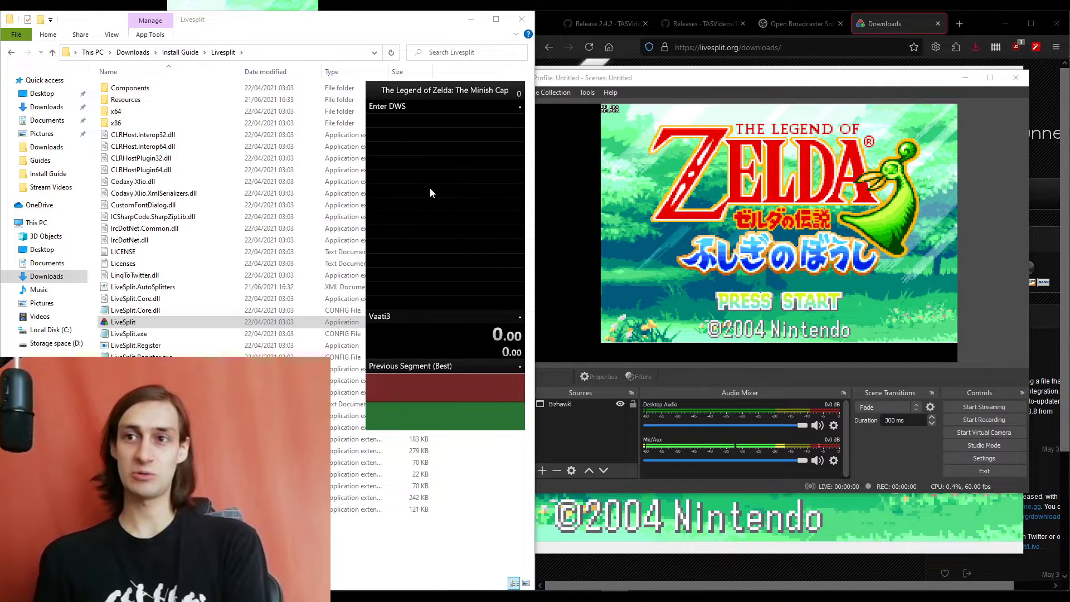
{"action": "mouse_move", "coordinate": [471, 337]}
{"action": "left_mouse_down"}
{"action": "mouse_move", "coordinate": [494, 341]}
{"action": "mouse_move", "coordinate": [477, 337]}
{"action": "left_mouse_up"}
{"action": "left_click", "coordinate": [680, 487]}
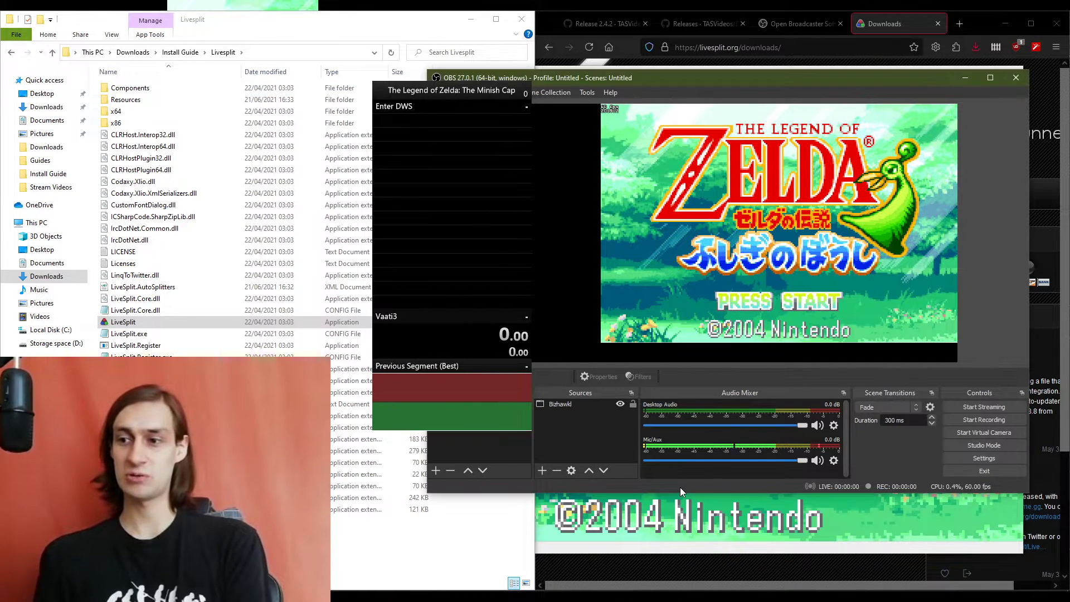
{"action": "left_click_drag", "start_coordinate": [466, 379], "coordinate": [339, 268]}
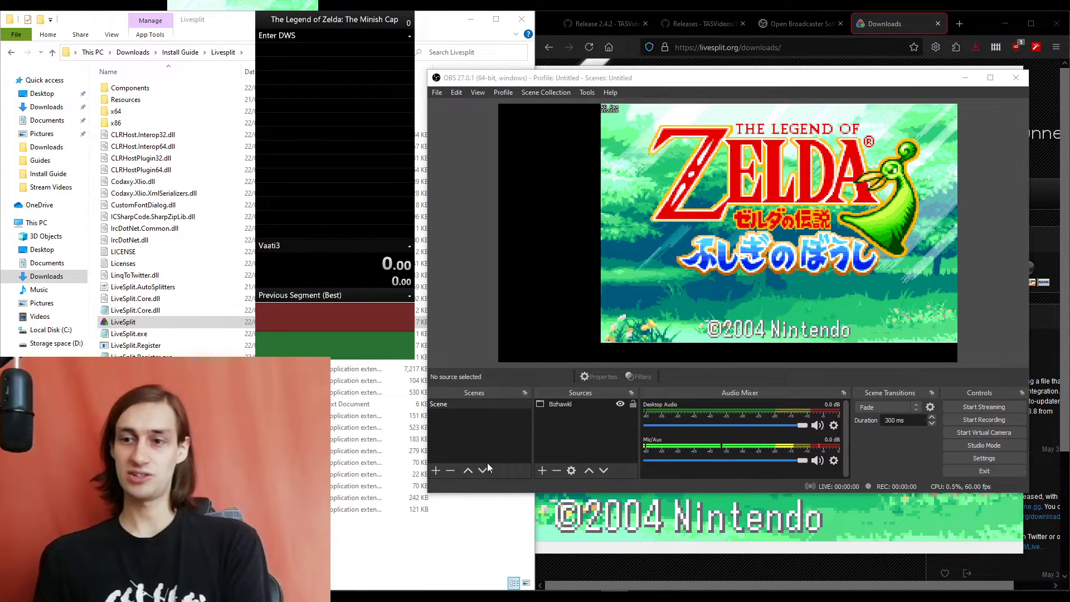
- Add a Window Capture source named Livesplit for the LiveSplit window and enlarge it to fill the empty canvas strip beside the game
{"action": "left_click", "coordinate": [543, 472]}
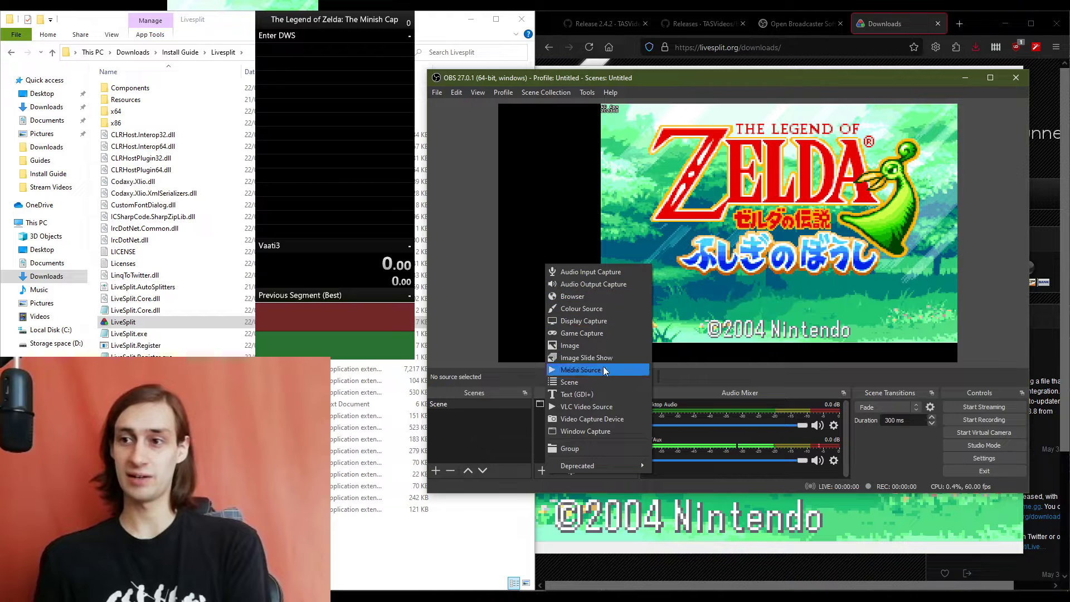
{"action": "left_click", "coordinate": [601, 432]}
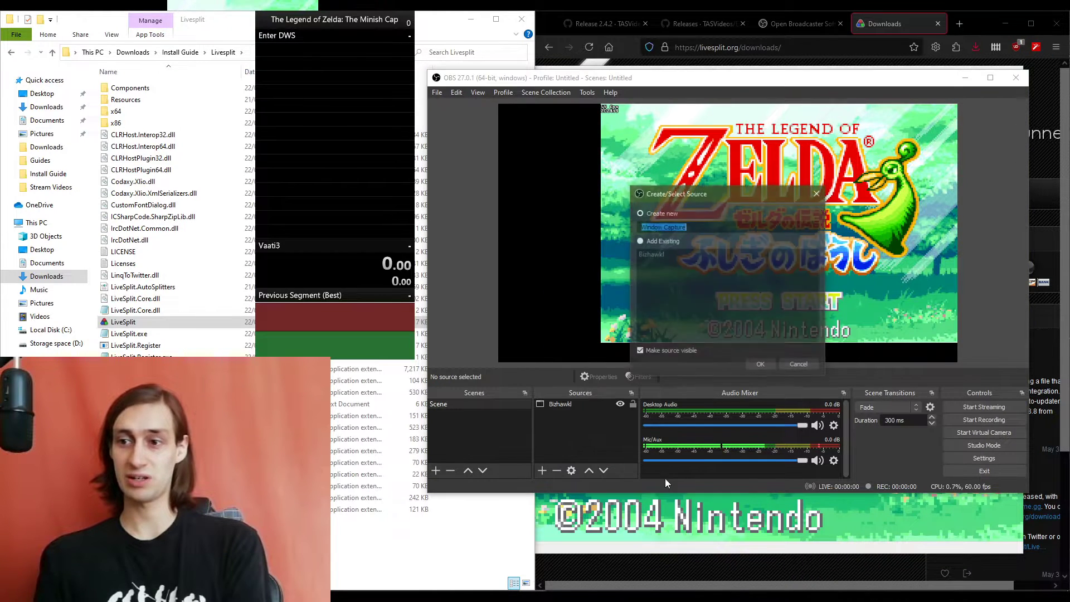
{"action": "type", "text": "Li"}
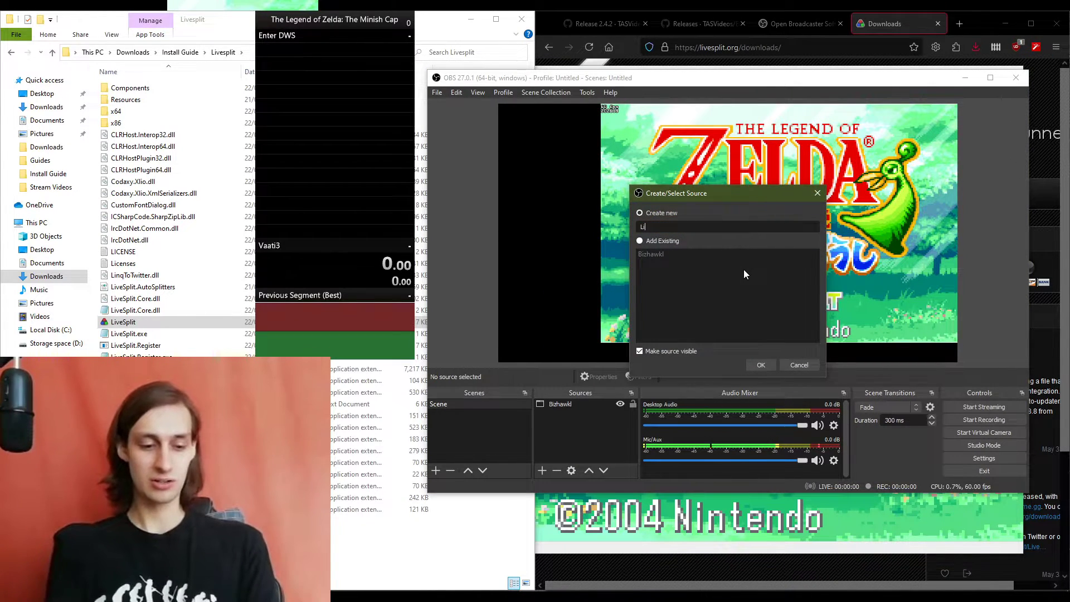
{"action": "type", "text": "vesplit"}
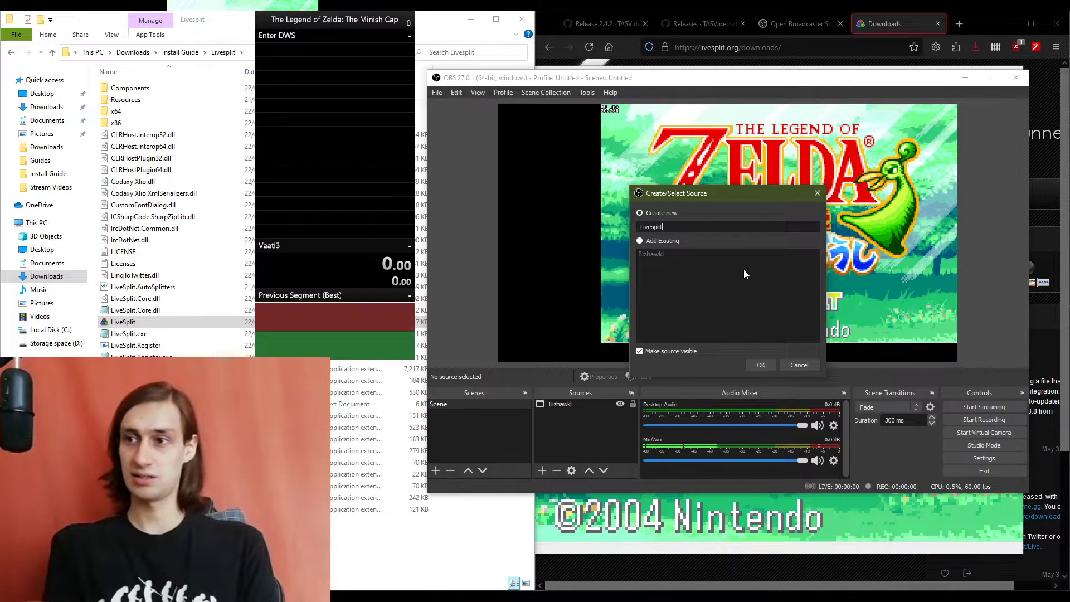
{"action": "left_click", "coordinate": [767, 369]}
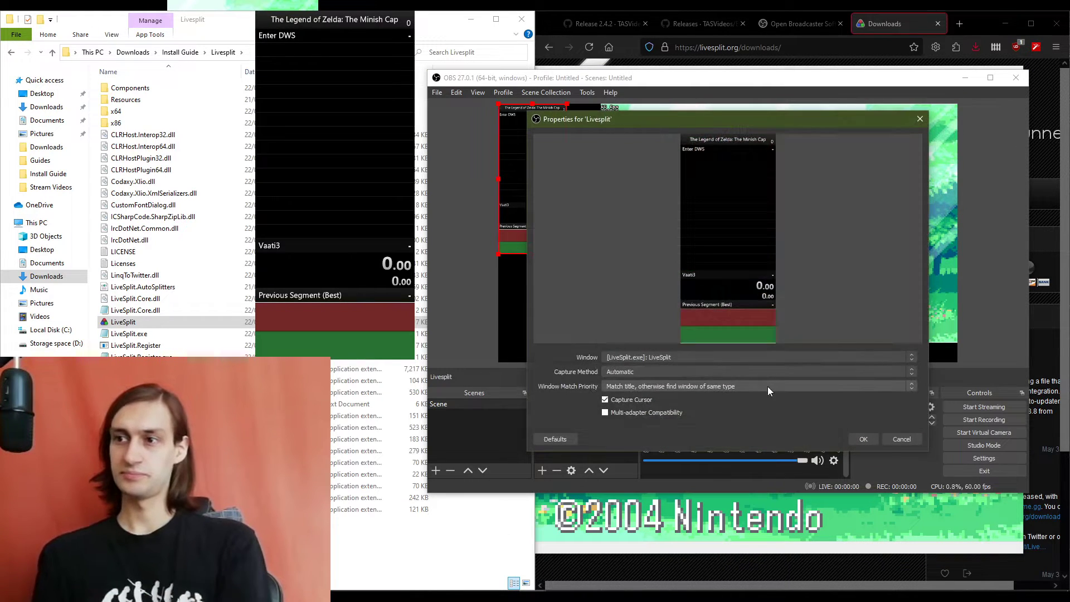
{"action": "left_click", "coordinate": [860, 436]}
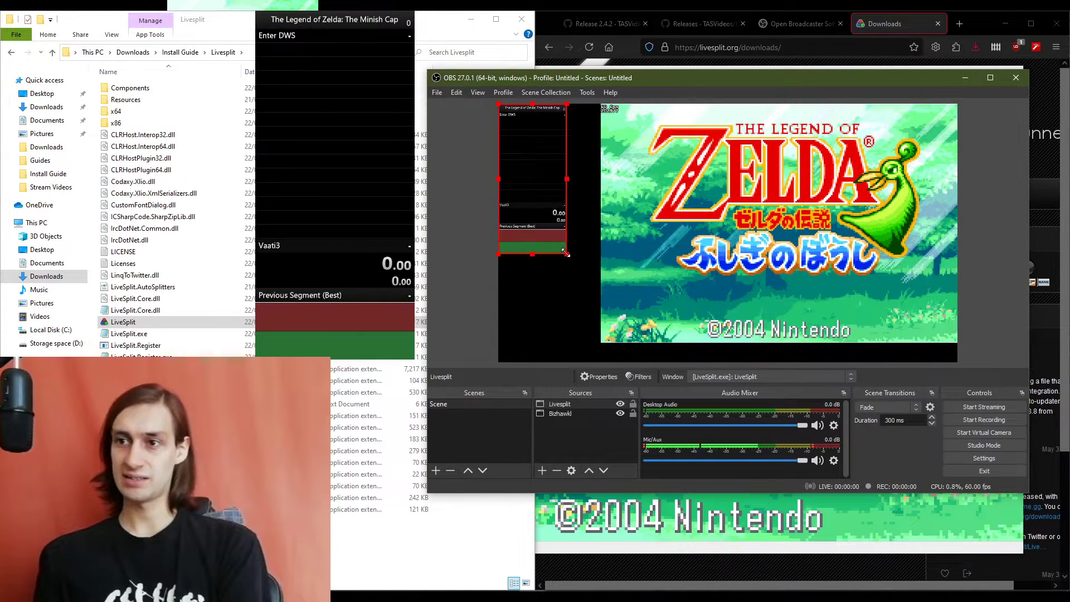
{"action": "left_click_drag", "start_coordinate": [567, 254], "coordinate": [617, 342]}
{"action": "left_click", "coordinate": [639, 356]}
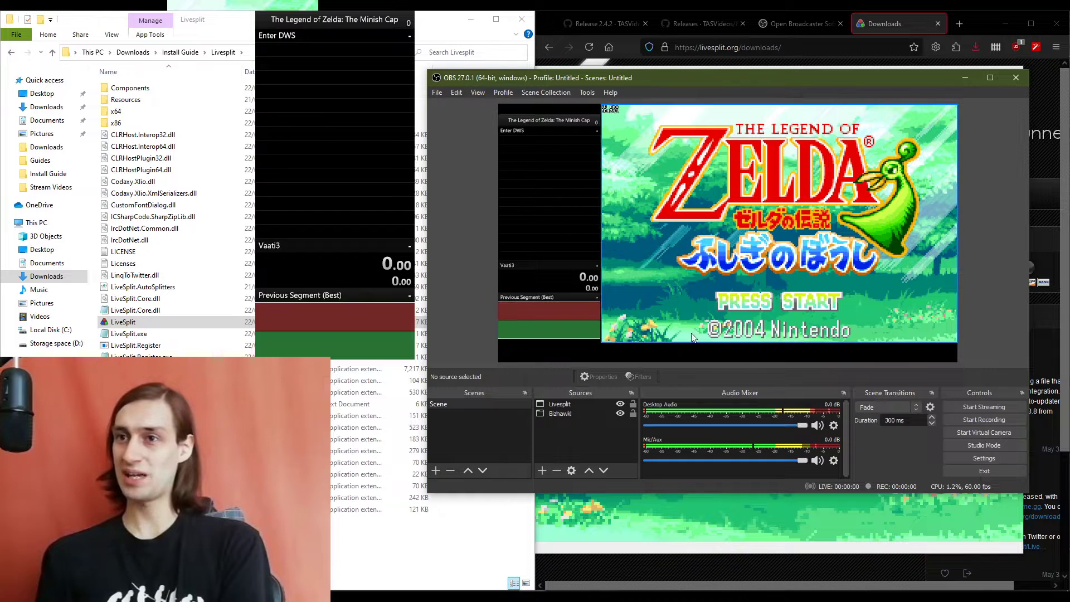
- Open the OBS video settings and move the settings window clear of the timer
{"action": "left_click", "coordinate": [978, 459]}
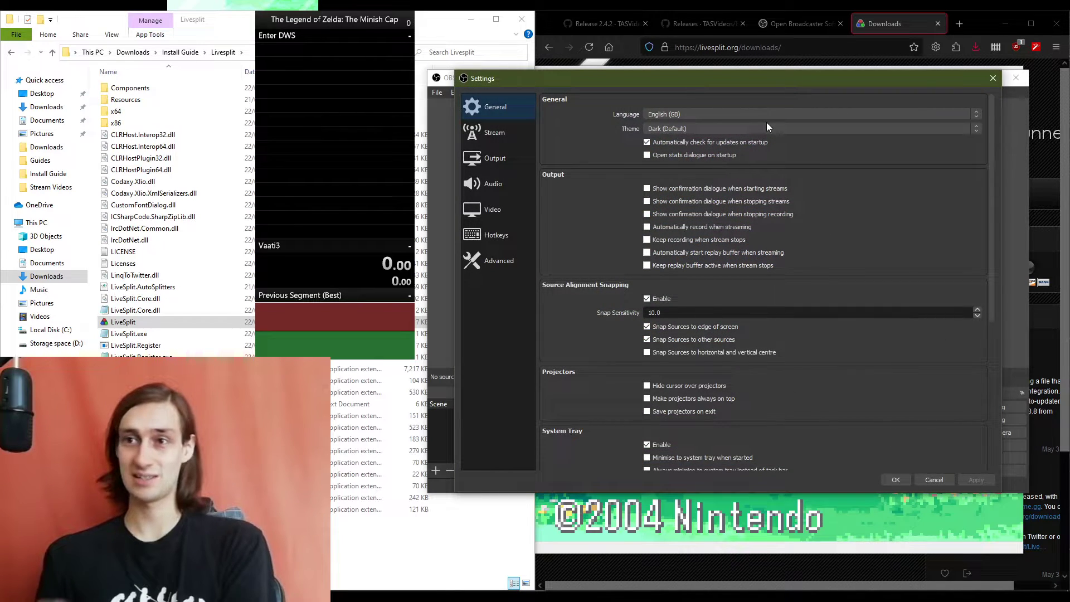
{"action": "left_click", "coordinate": [491, 159]}
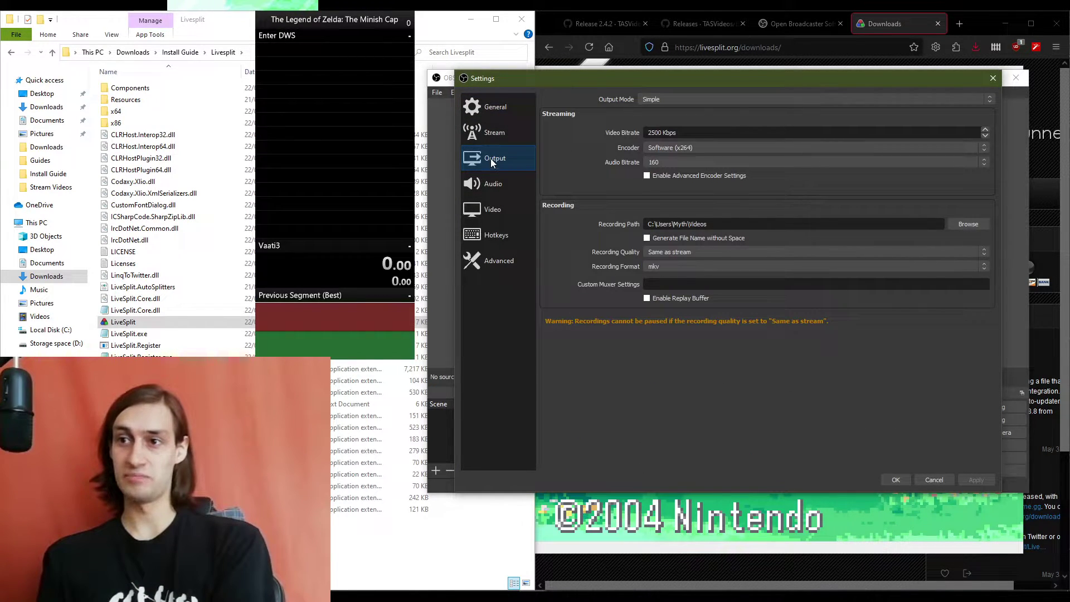
{"action": "left_click", "coordinate": [498, 215]}
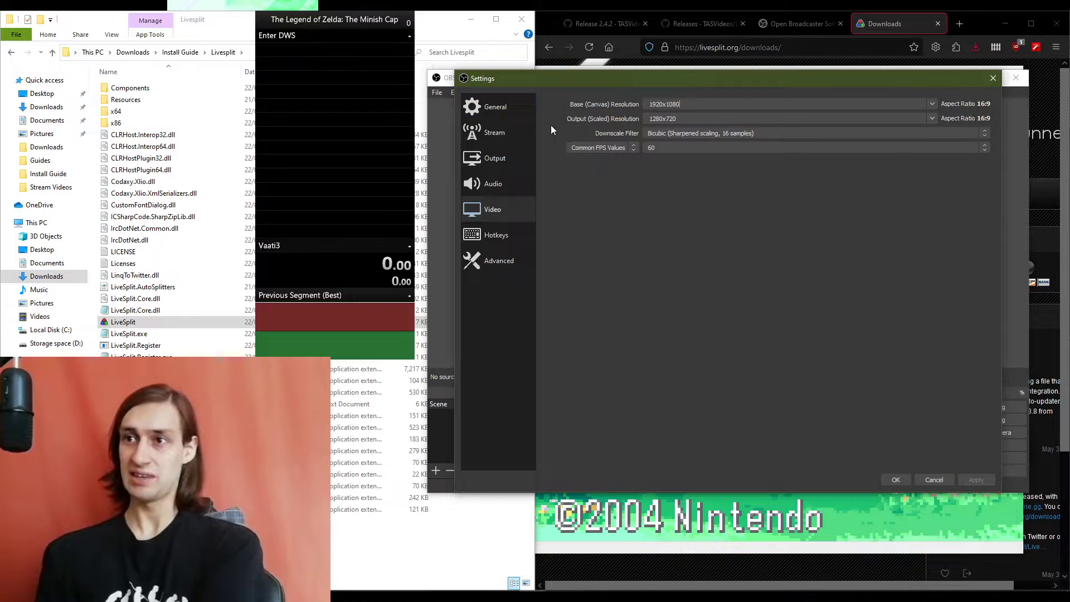
{"action": "left_click_drag", "start_coordinate": [706, 85], "coordinate": [312, 154]}
{"action": "left_click_drag", "start_coordinate": [594, 146], "coordinate": [615, 152]}
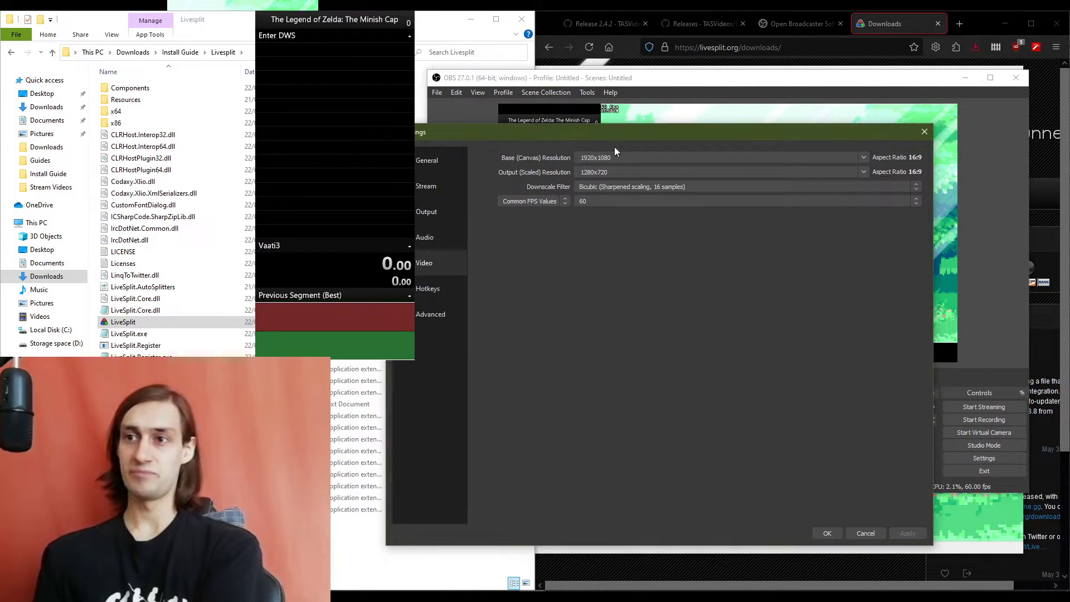
{"action": "key", "text": "Tab"}
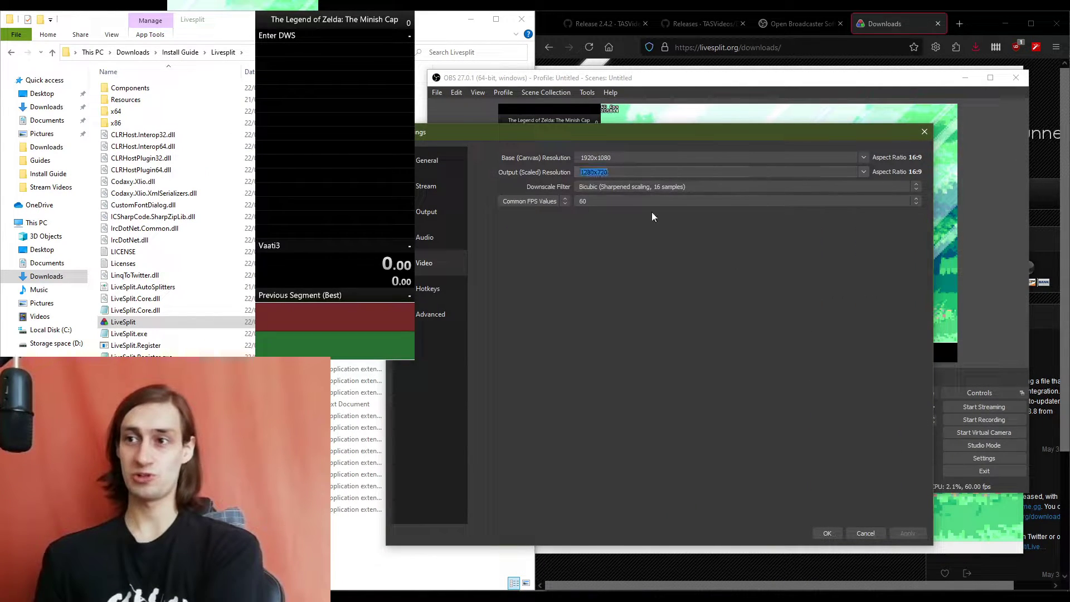
{"action": "left_click", "coordinate": [616, 171]}
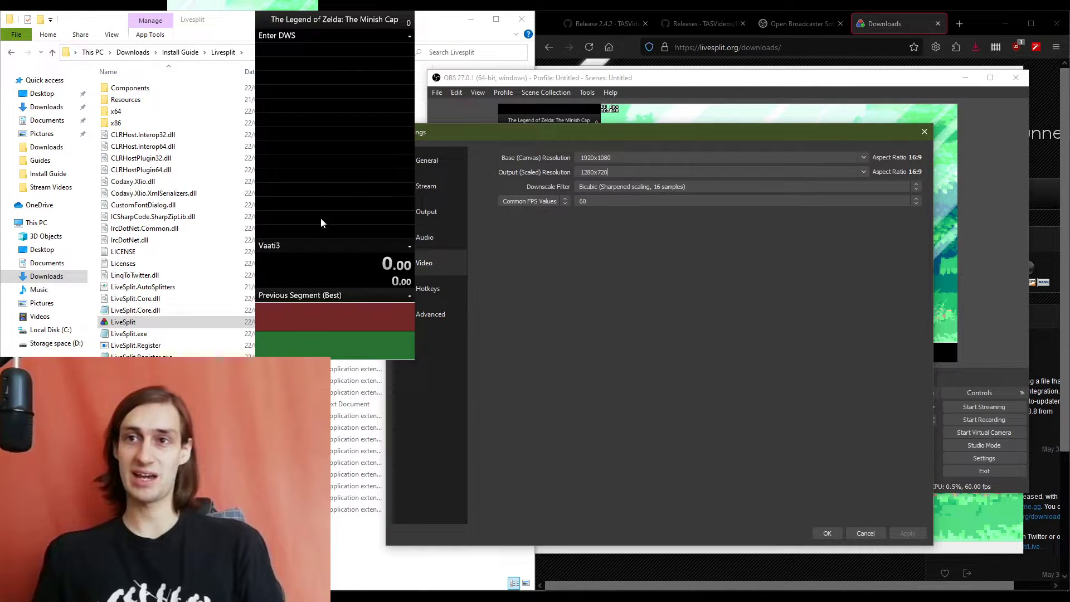
{"action": "left_click_drag", "start_coordinate": [617, 139], "coordinate": [655, 131]}
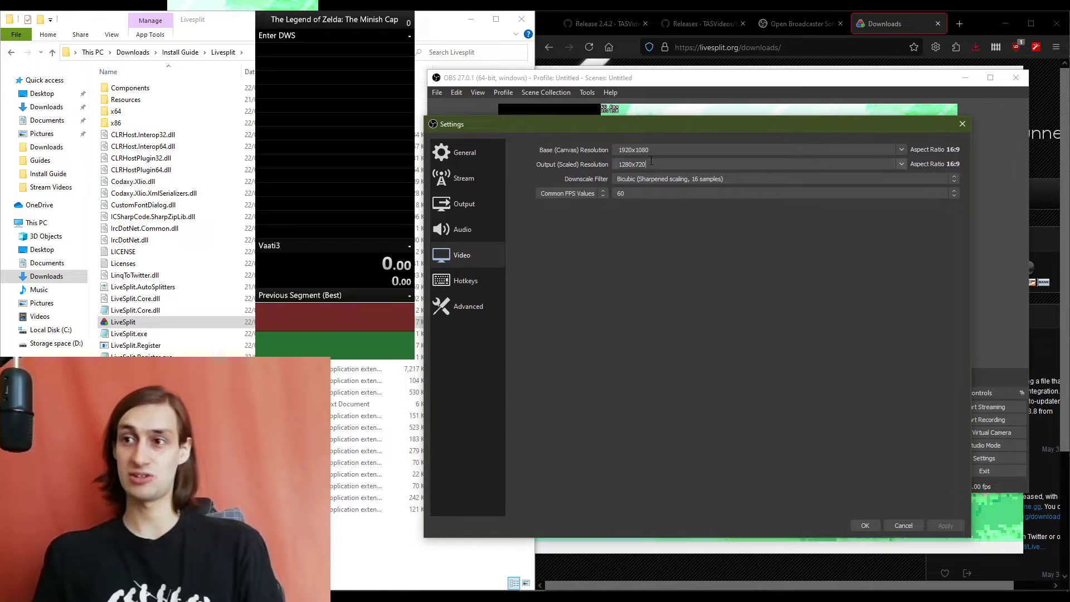
- Set the output (scaled) resolution to 852x480 and keep the common FPS value at 60
{"action": "left_click", "coordinate": [777, 164]}
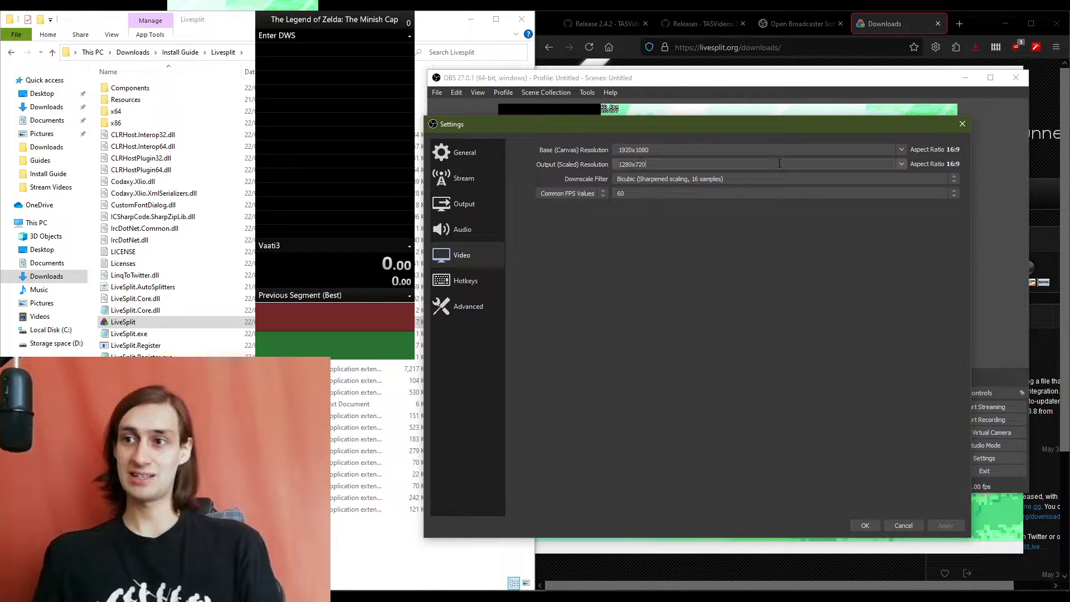
{"action": "left_click", "coordinate": [896, 161]}
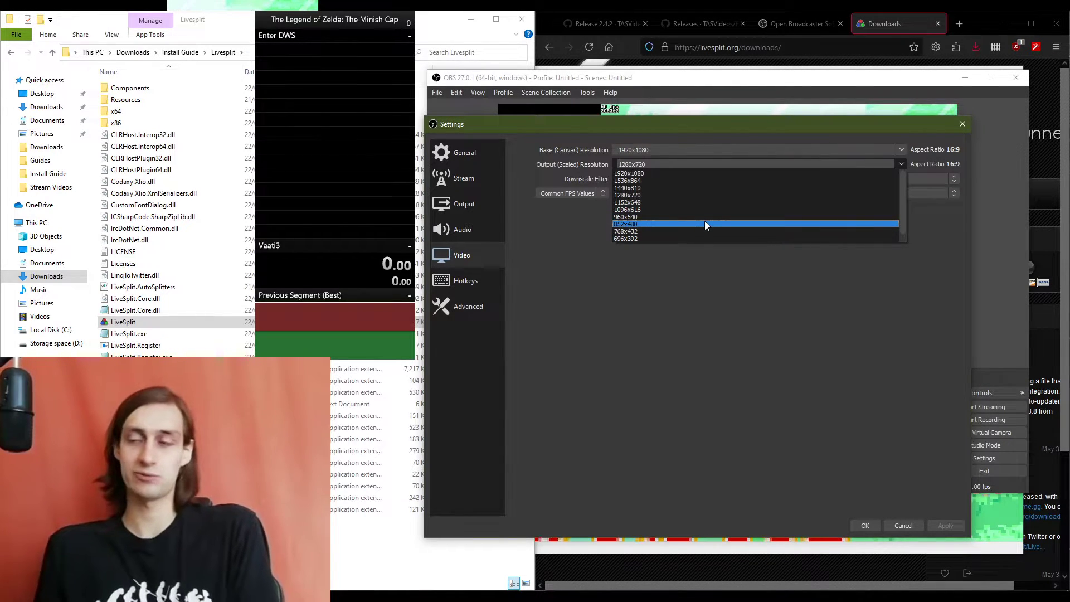
{"action": "left_click", "coordinate": [719, 336]}
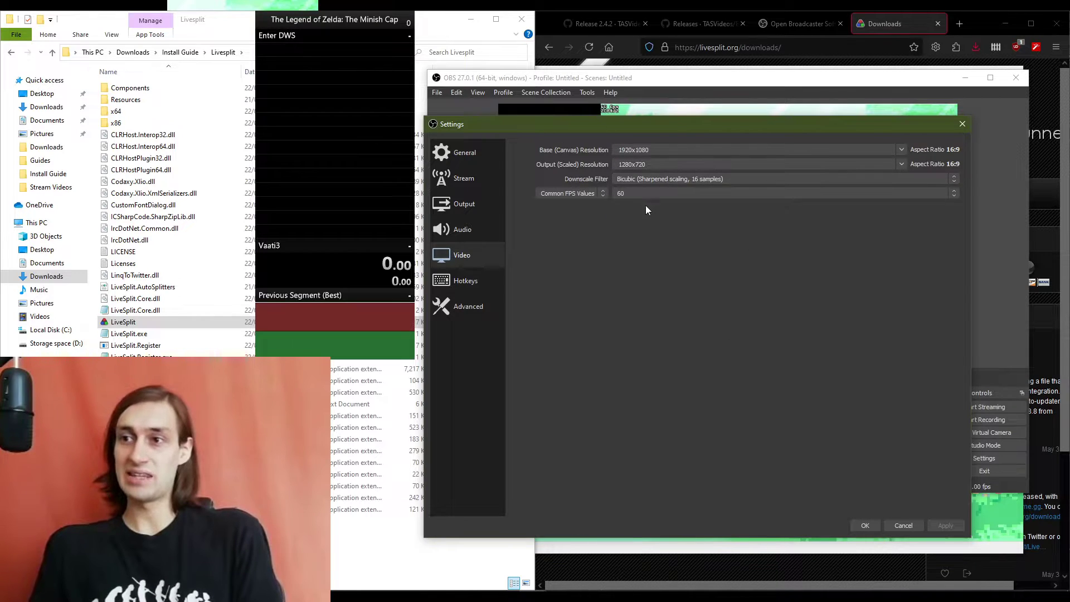
{"action": "left_click", "coordinate": [631, 192]}
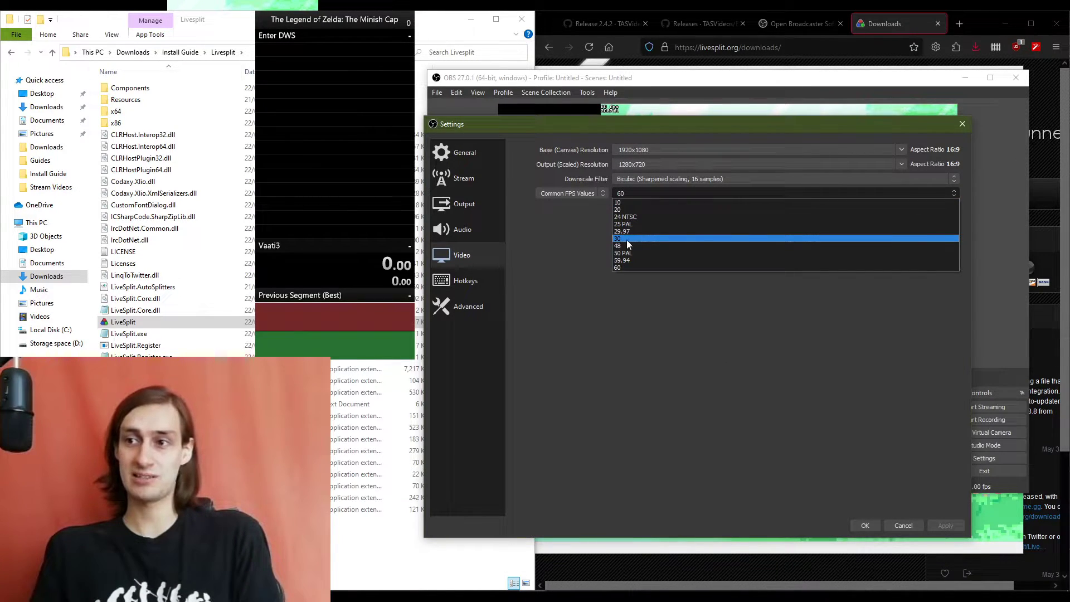
{"action": "left_click", "coordinate": [617, 268]}
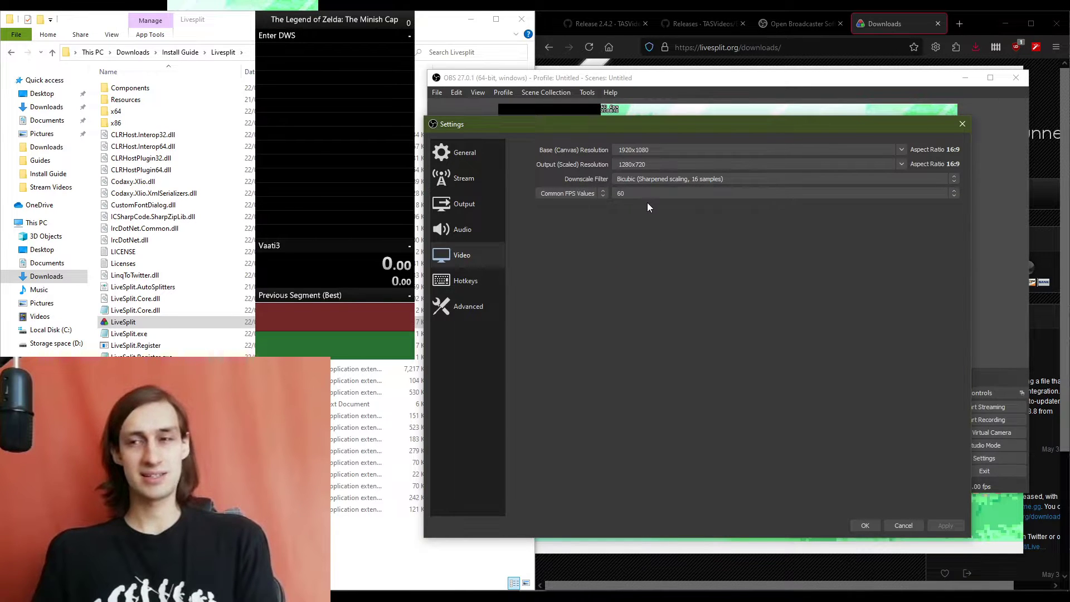
{"action": "left_click", "coordinate": [902, 164]}
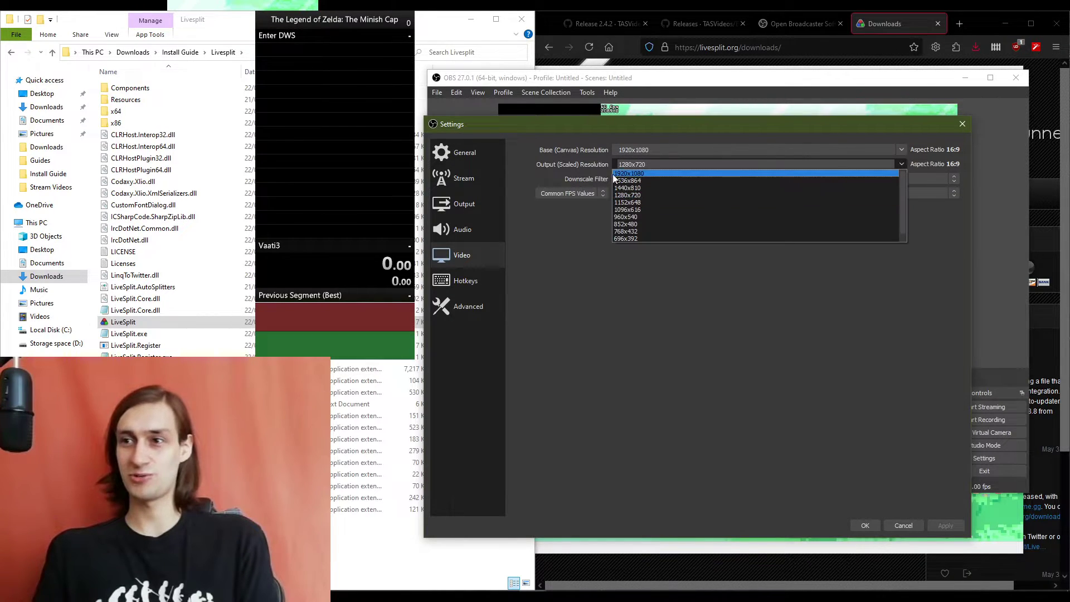
{"action": "left_click", "coordinate": [644, 223]}
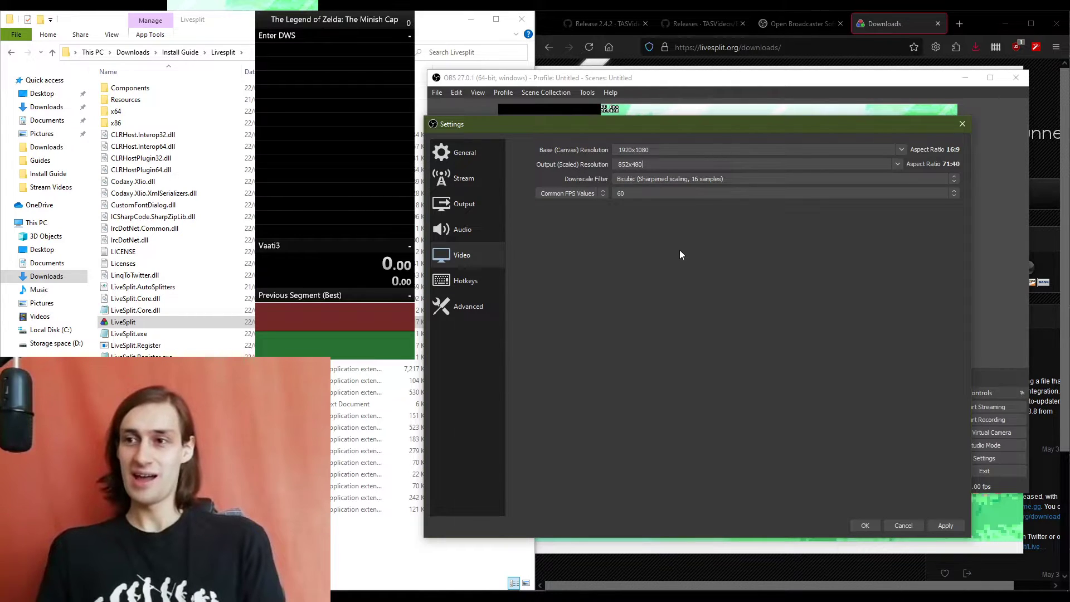
{"action": "left_click", "coordinate": [636, 195]}
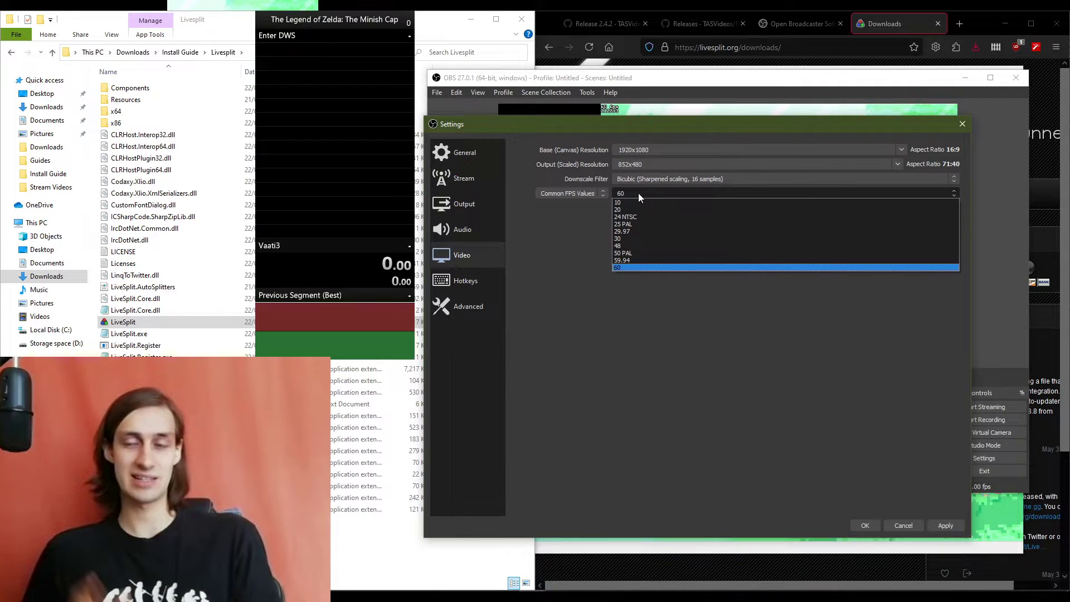
{"action": "left_click", "coordinate": [624, 268]}
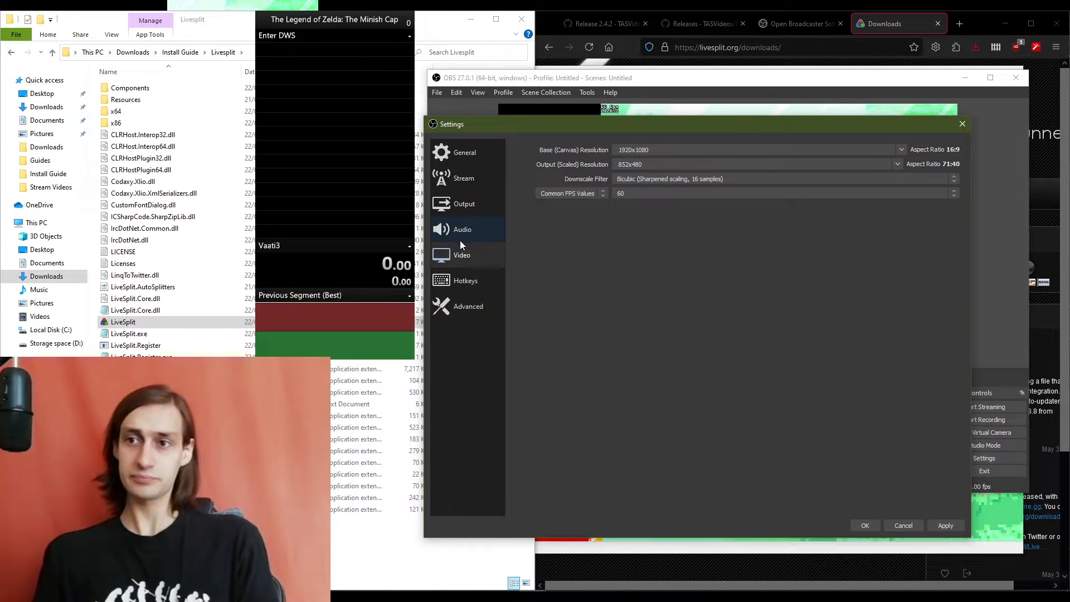
- Choose Twitch as the streaming service in the stream settings
{"action": "left_click", "coordinate": [475, 174]}
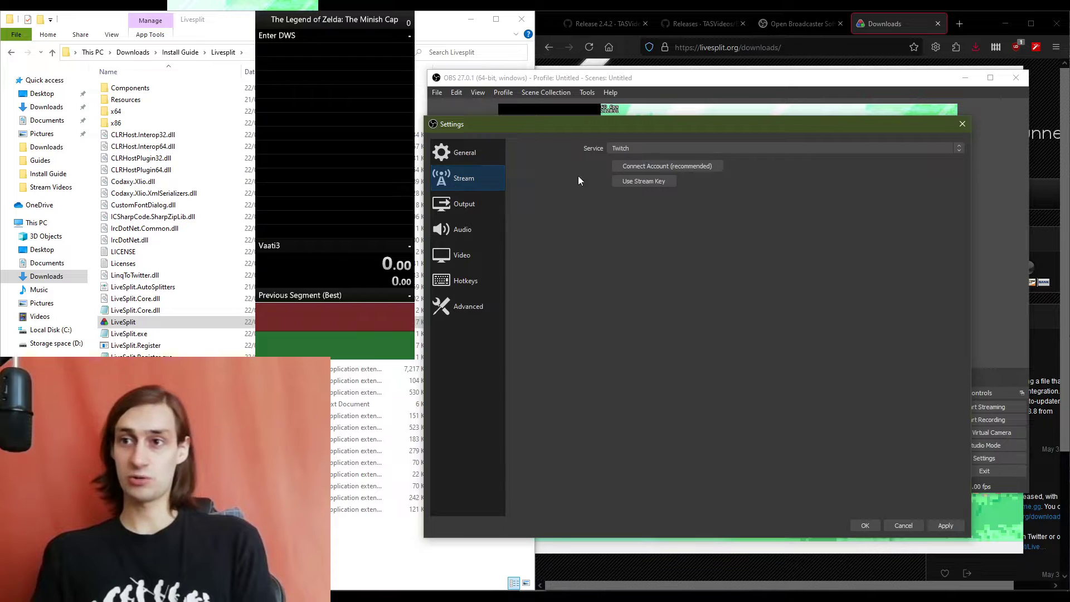
{"action": "left_click", "coordinate": [650, 147]}
{"action": "left_click", "coordinate": [626, 164]}
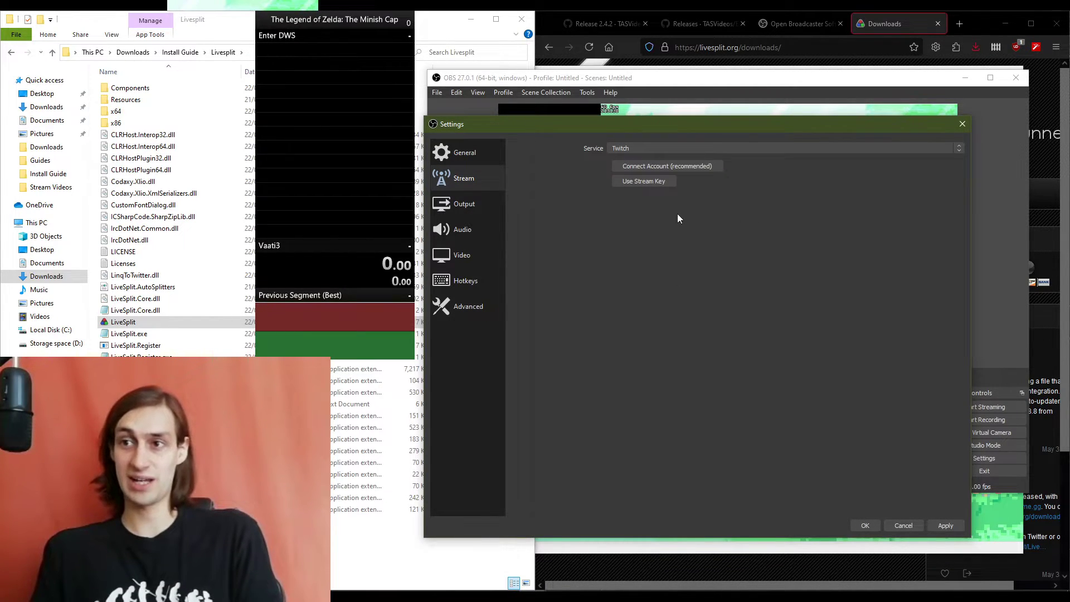
- Set the streaming video bitrate to 2000 Kbps in the output settings
{"action": "left_click", "coordinate": [473, 212]}
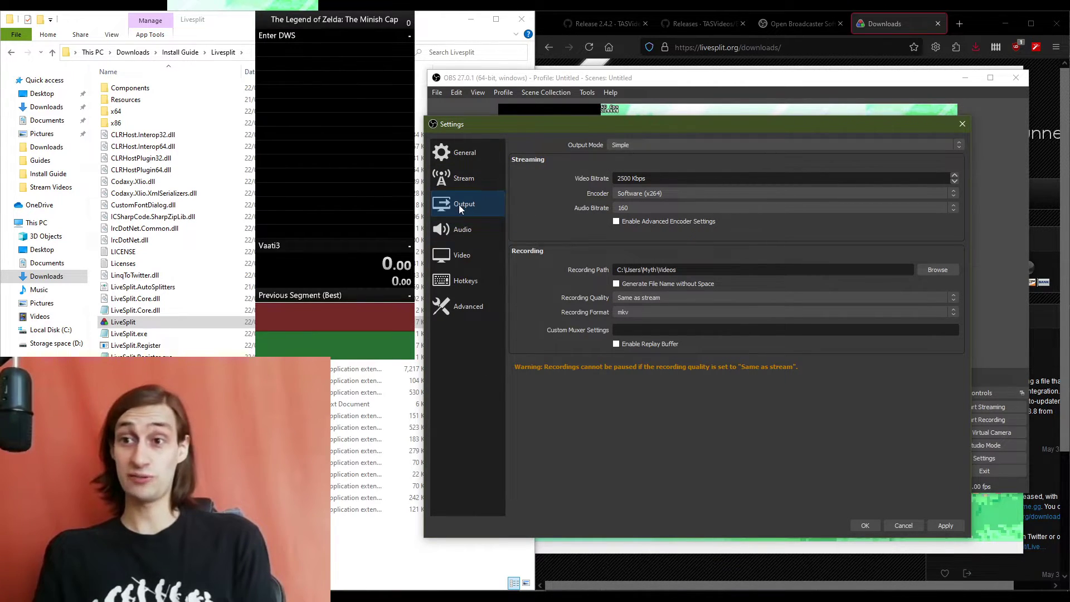
{"action": "left_click_drag", "start_coordinate": [615, 179], "coordinate": [664, 180]}
{"action": "left_click", "coordinate": [677, 181]}
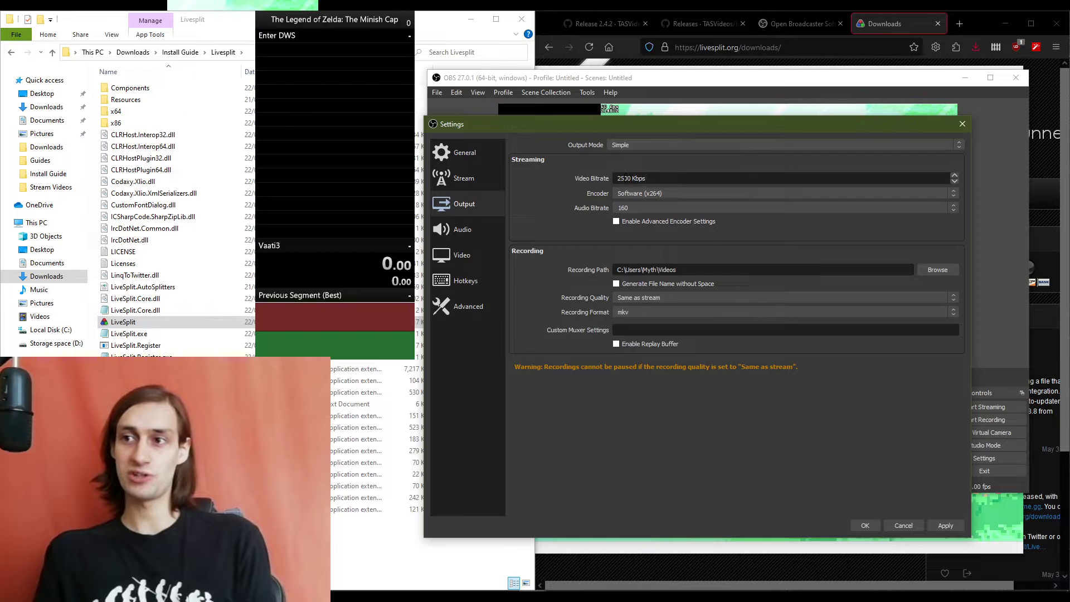
{"action": "left_click_drag", "start_coordinate": [624, 179], "coordinate": [621, 180]}
{"action": "type", "text": "0"}
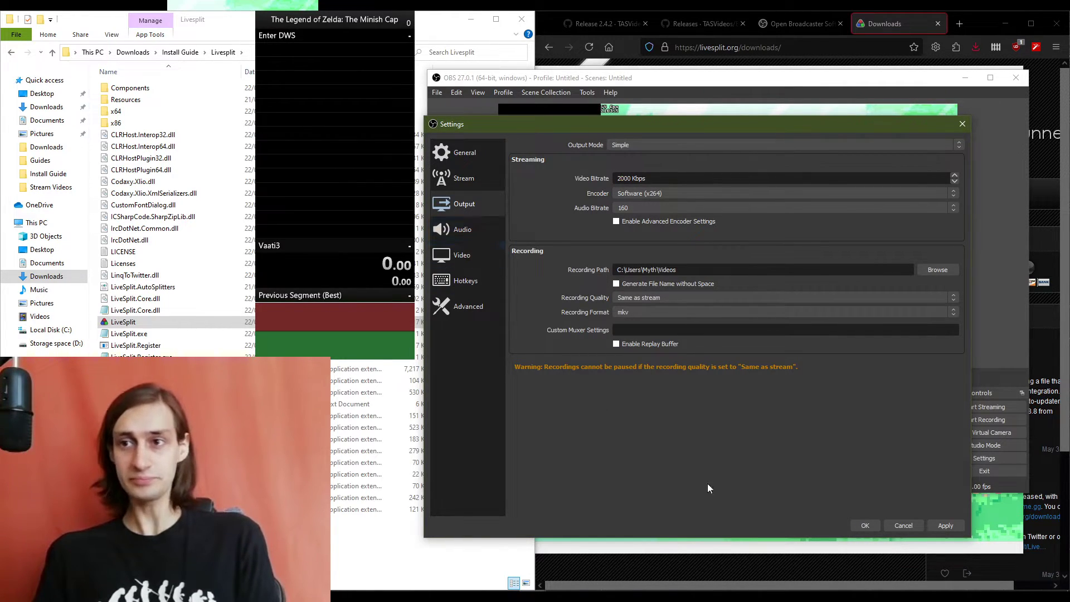
- Check the device choices for Desktop Audio and Mic/Auxiliary Audio, leaving both on Default
{"action": "left_click", "coordinate": [484, 237]}
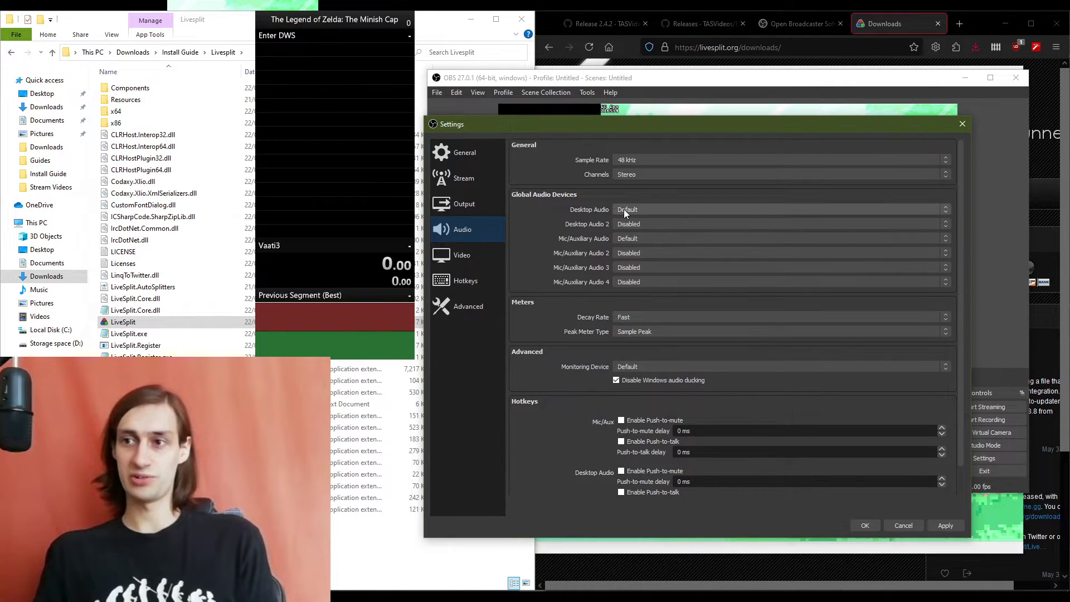
{"action": "left_click", "coordinate": [647, 208]}
{"action": "left_click", "coordinate": [597, 197]}
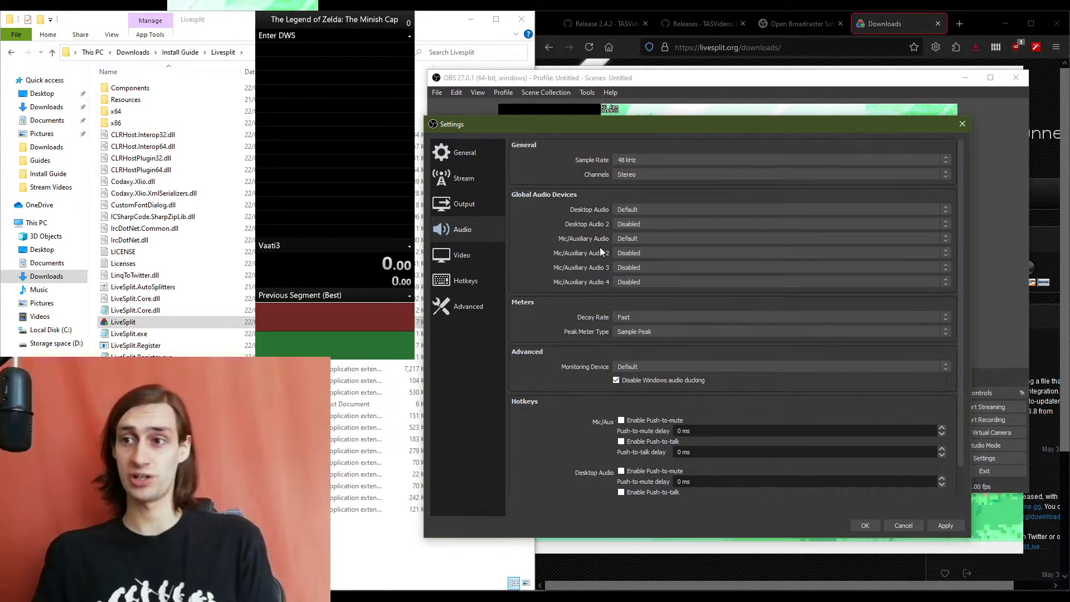
{"action": "left_click", "coordinate": [685, 239]}
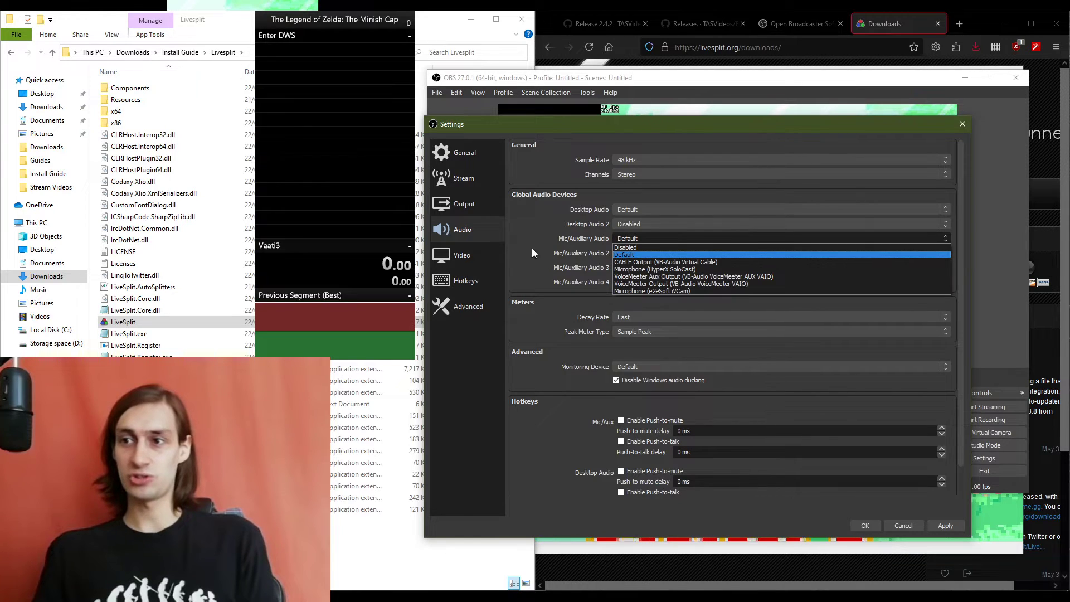
{"action": "left_click", "coordinate": [639, 210]}
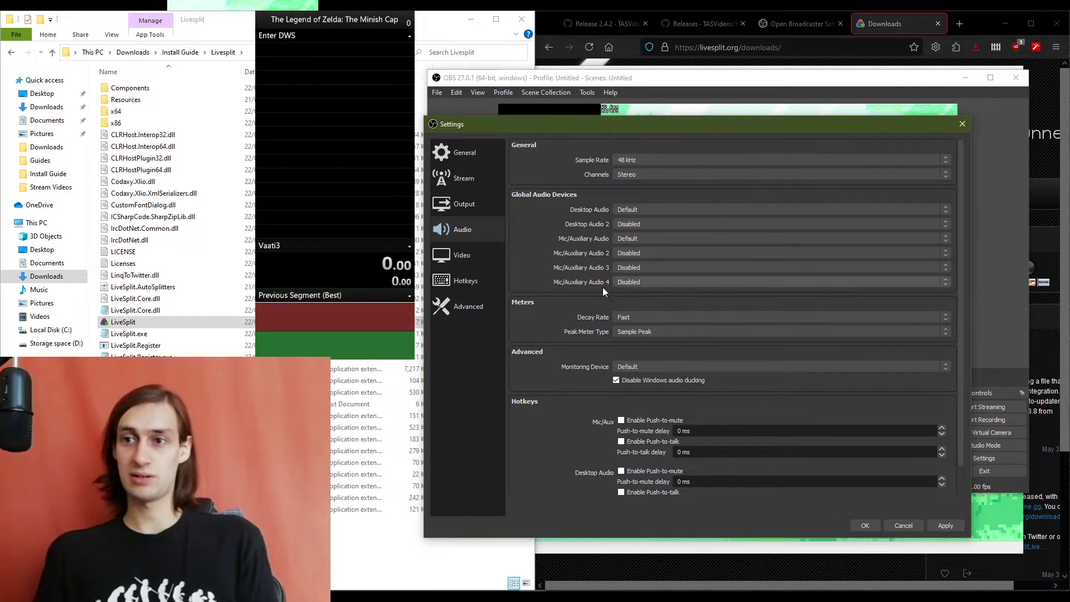
- Look over the hotkey and general settings, and accept the OBS settings changes
{"action": "left_click", "coordinate": [476, 283]}
{"action": "left_click", "coordinate": [471, 157]}
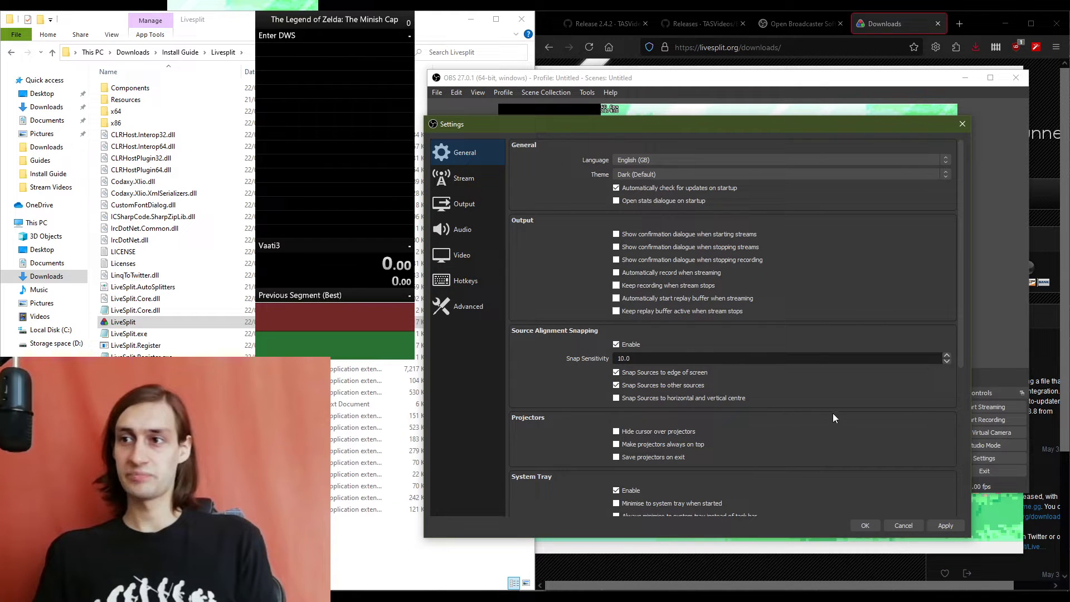
{"action": "left_click", "coordinate": [867, 524]}
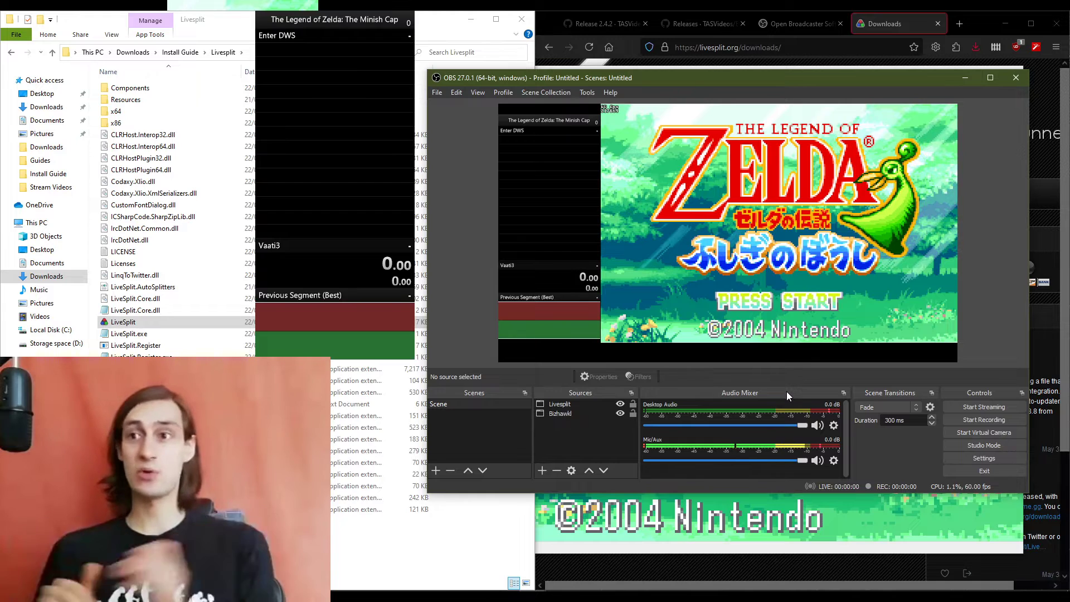
- Bring the emulator's game window forward and move the LiveSplit timer clear of it
{"action": "left_click", "coordinate": [783, 517]}
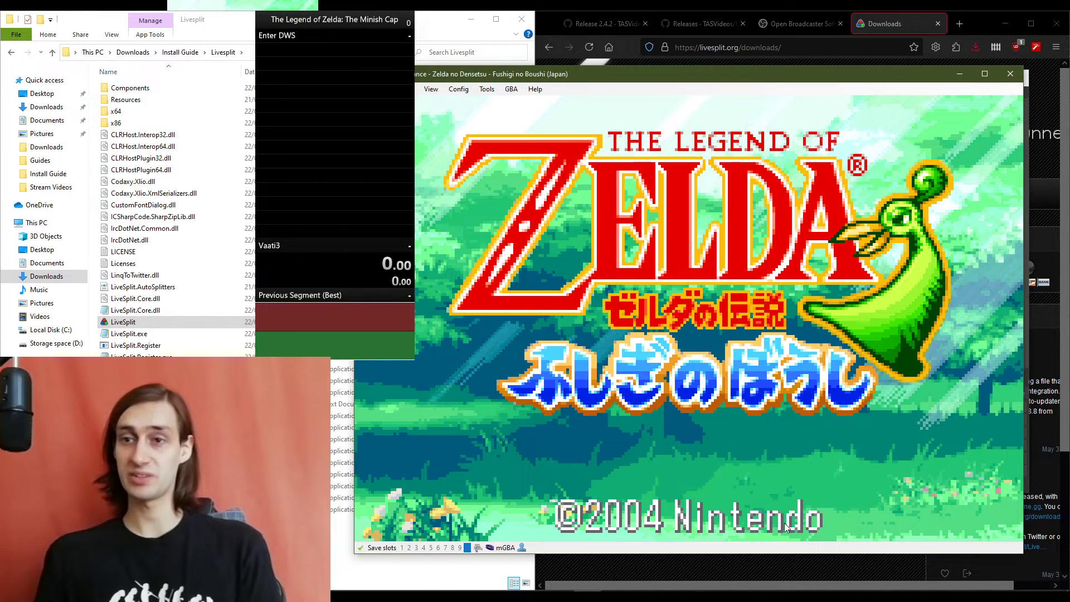
{"action": "left_click_drag", "start_coordinate": [343, 92], "coordinate": [198, 121]}
{"action": "left_click_drag", "start_coordinate": [175, 208], "coordinate": [244, 174]}
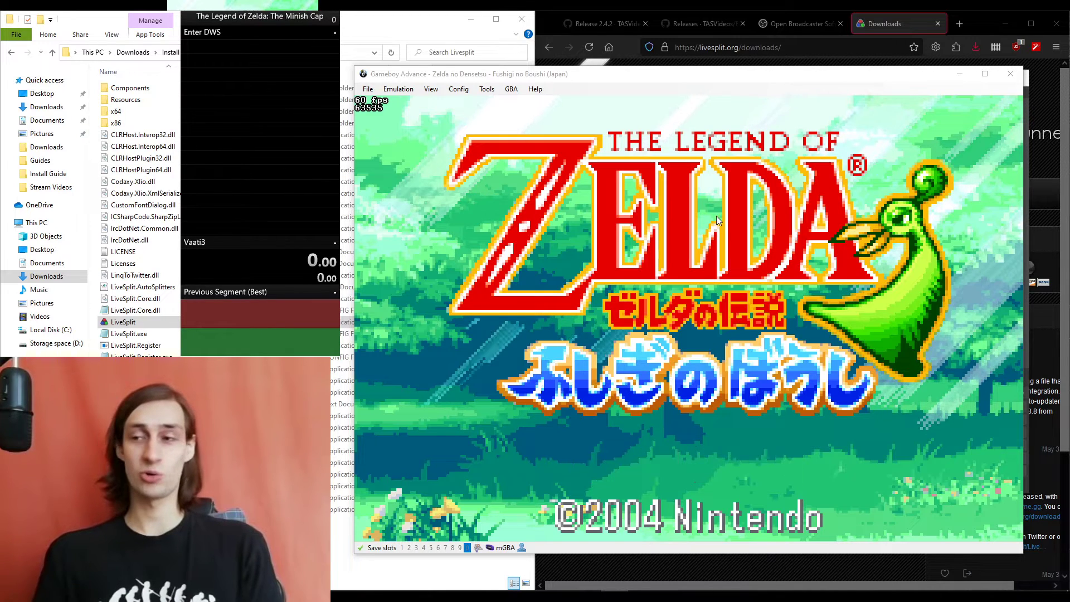
{"action": "left_click", "coordinate": [715, 261]}
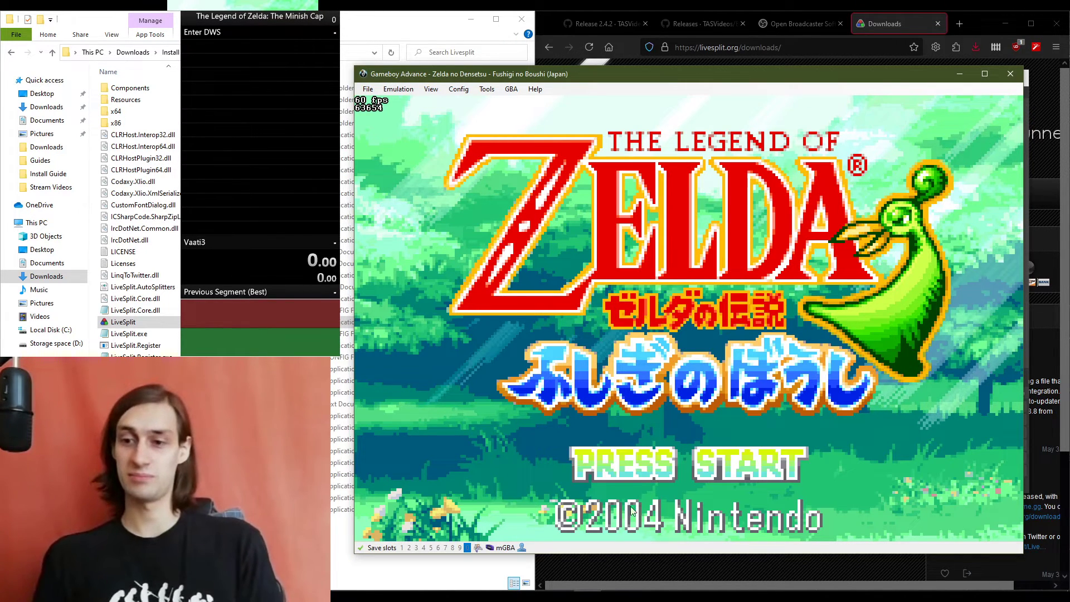
- Close the spare OBS window without sources, check the configured one, and bring the game window back to the front
{"action": "mouse_move", "coordinate": [588, 597]}
{"action": "mouse_move", "coordinate": [532, 598]}
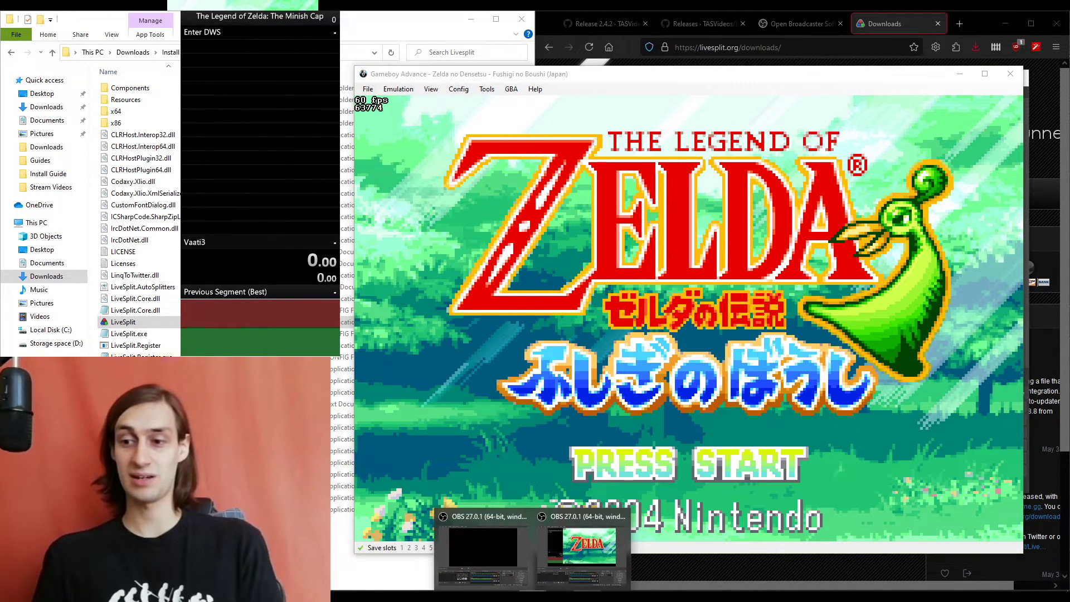
{"action": "left_click", "coordinate": [498, 561]}
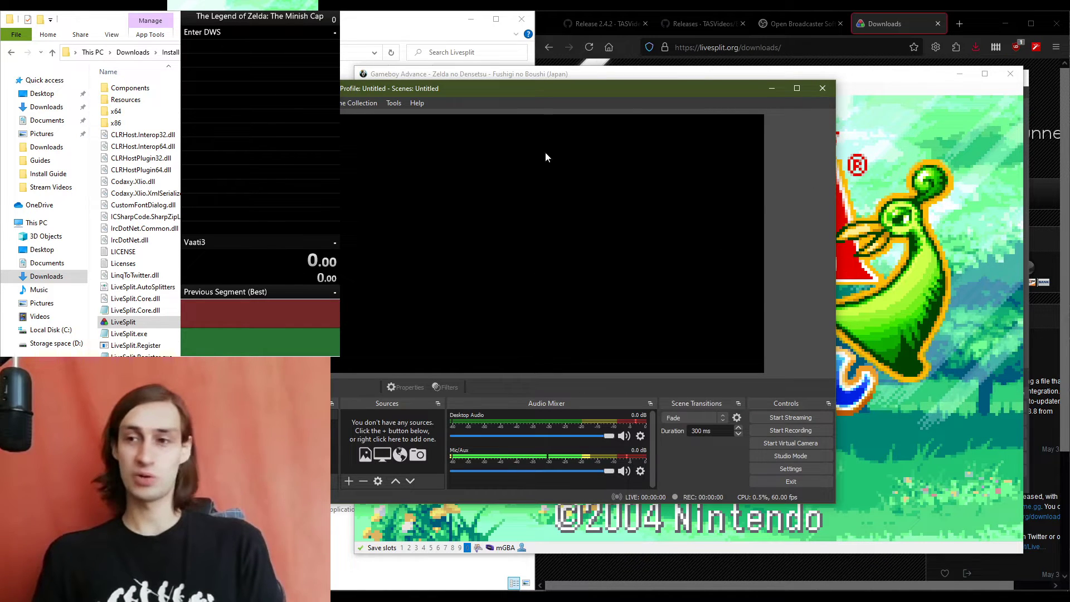
{"action": "left_click", "coordinate": [532, 597]}
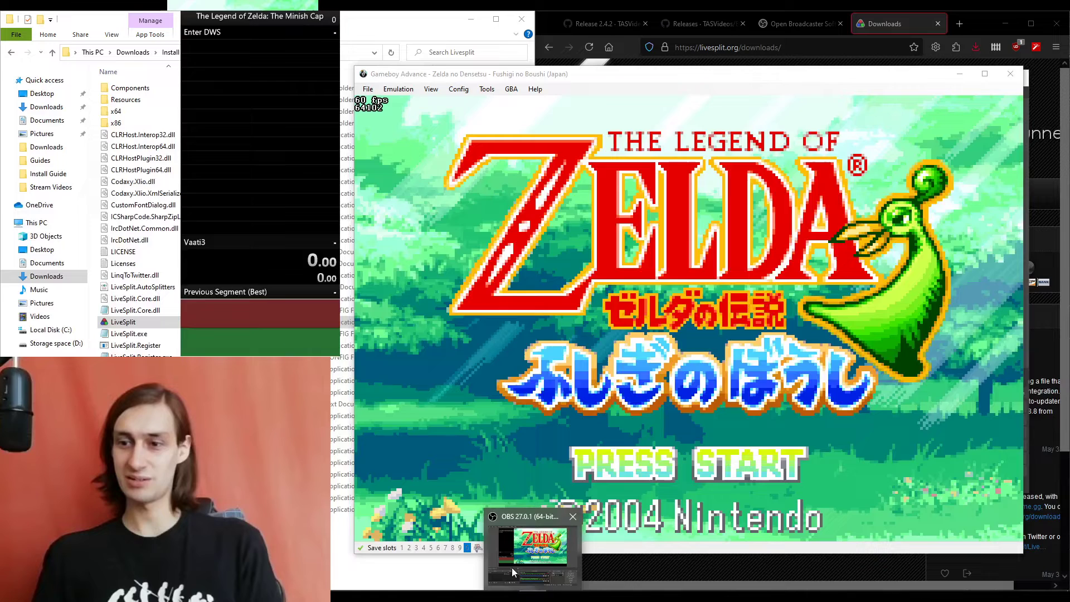
{"action": "left_click", "coordinate": [511, 567]}
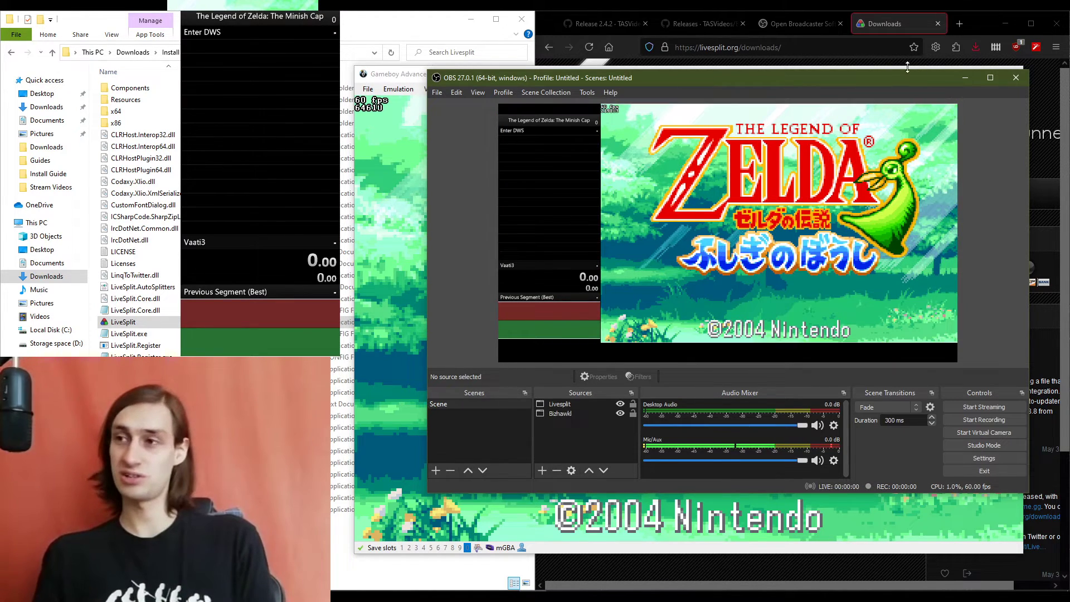
{"action": "left_click", "coordinate": [541, 508]}
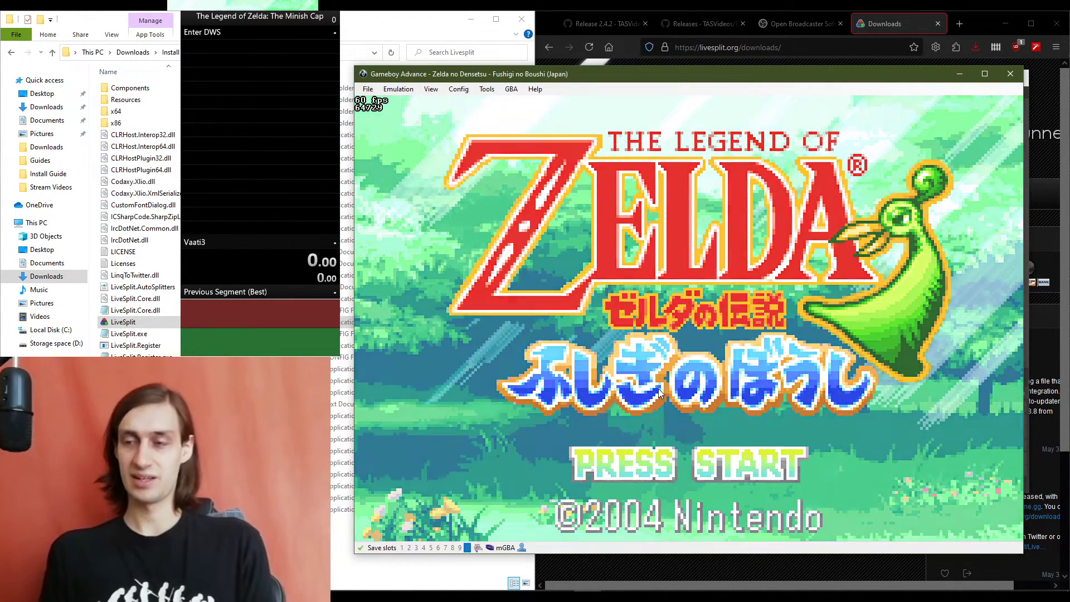
- Create a new game save in the first file slot with ッ as its name
{"action": "key", "text": "Return"}
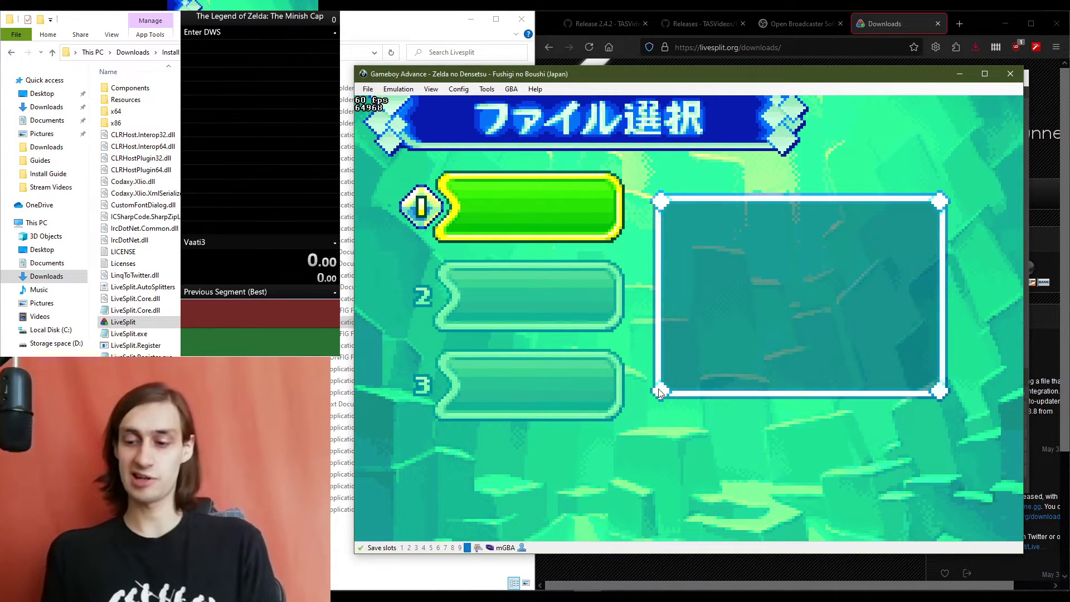
{"action": "key", "text": "Return"}
{"action": "key", "text": "Left"}
{"action": "key", "text": "e"}
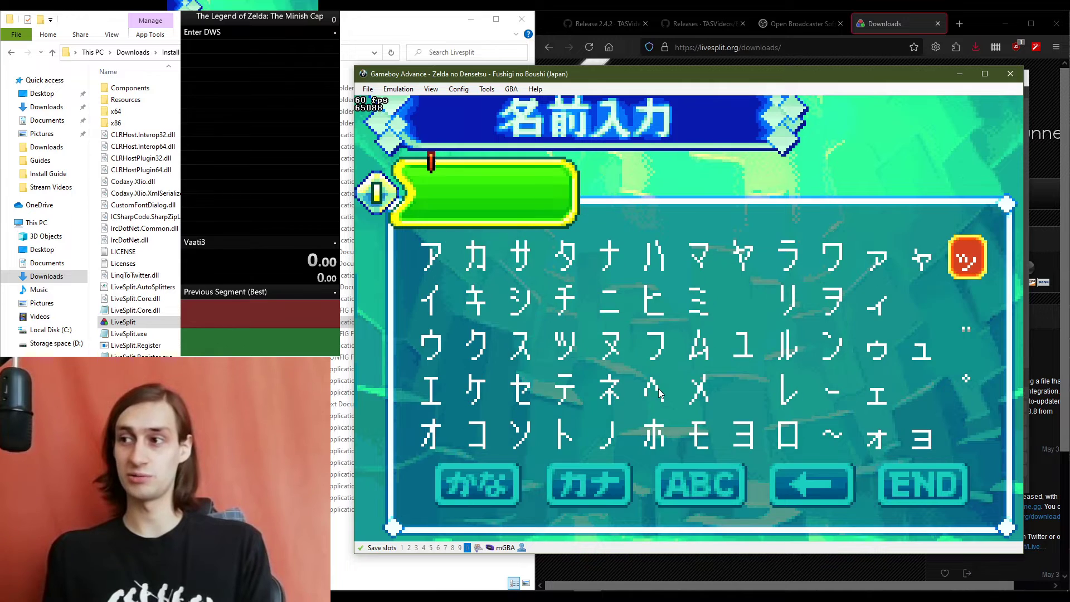
{"action": "key", "text": "Return"}
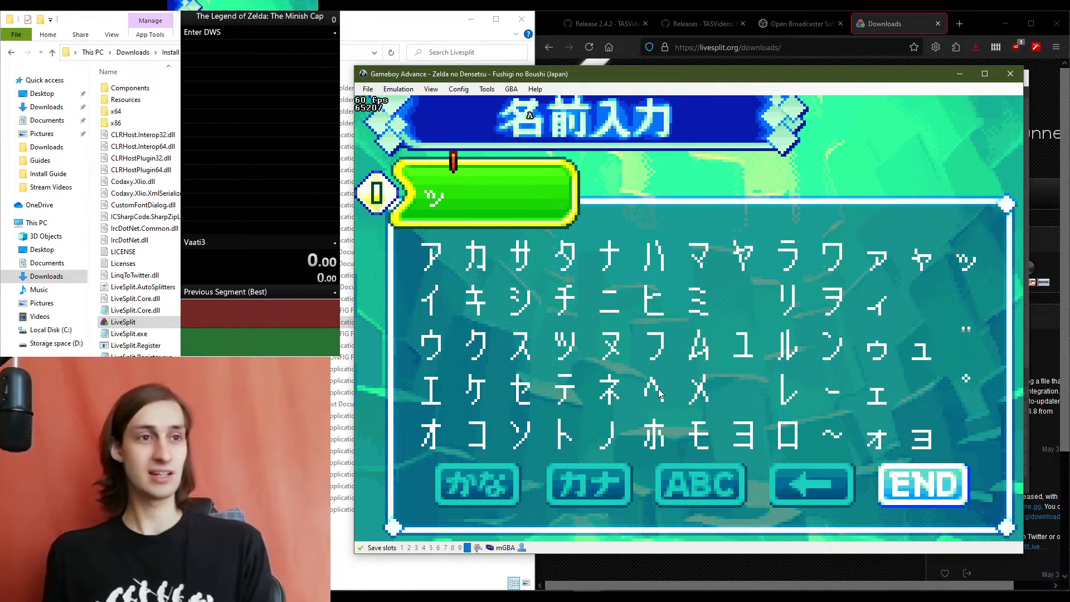
{"action": "key", "text": "Return"}
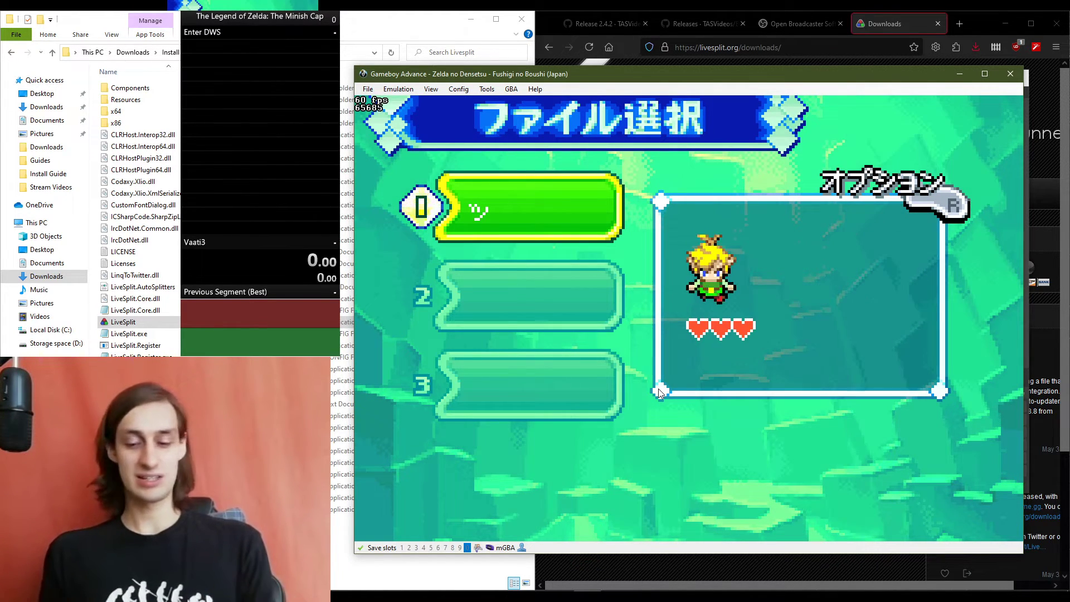
- Set the first save file's message speed (メッセージスピード) to はやい and return to file selection
{"action": "key", "text": "s"}
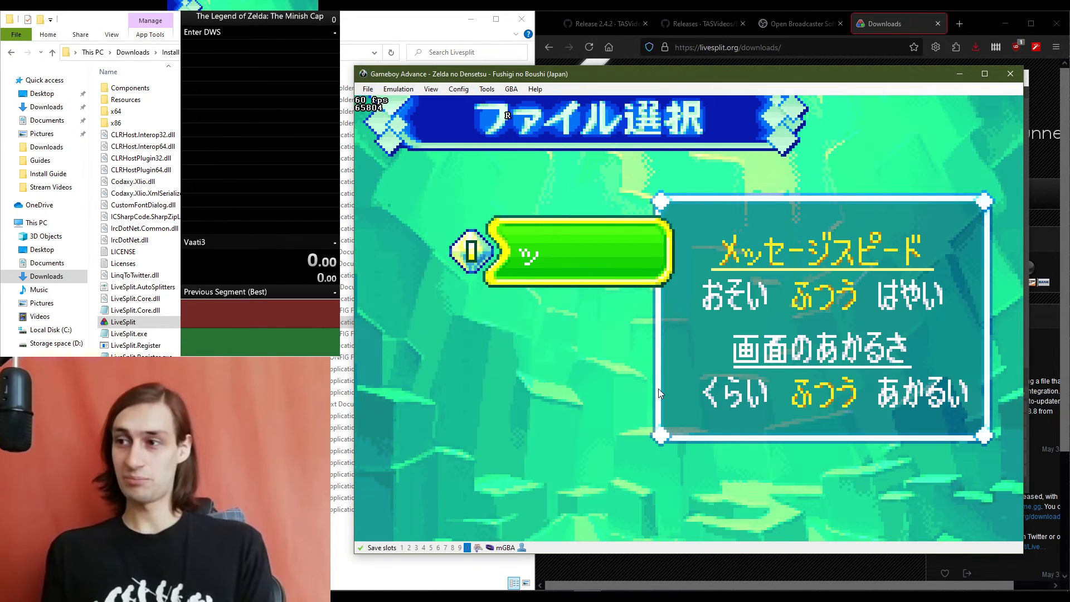
{"action": "key", "text": "Right"}
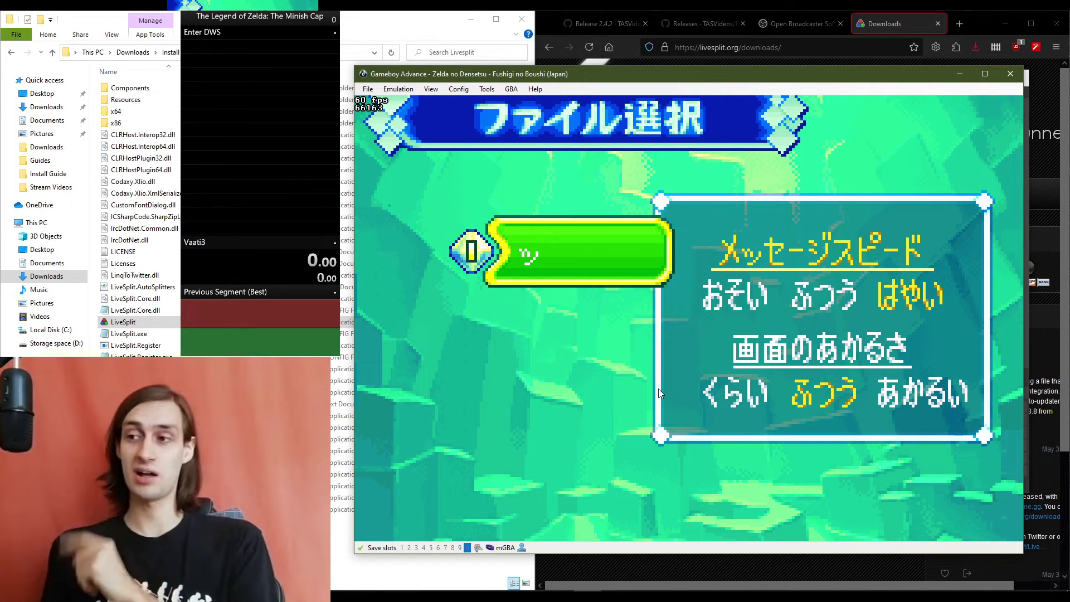
{"action": "key", "text": "x"}
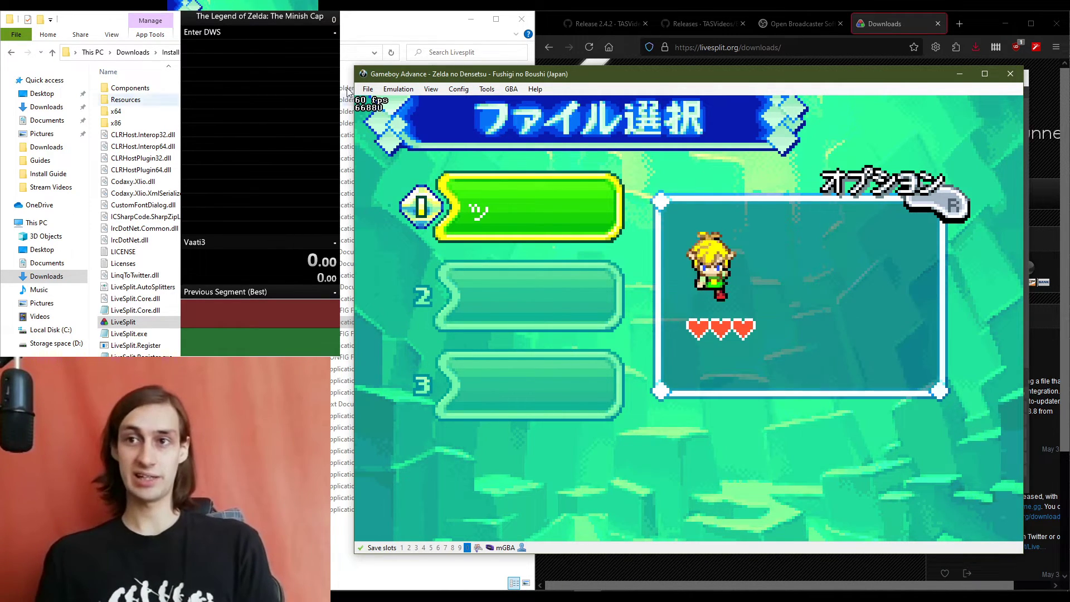
- Reset the emulated game, go past the title screen, and start playing the first save file
{"action": "left_click", "coordinate": [398, 89]}
{"action": "left_click", "coordinate": [436, 143]}
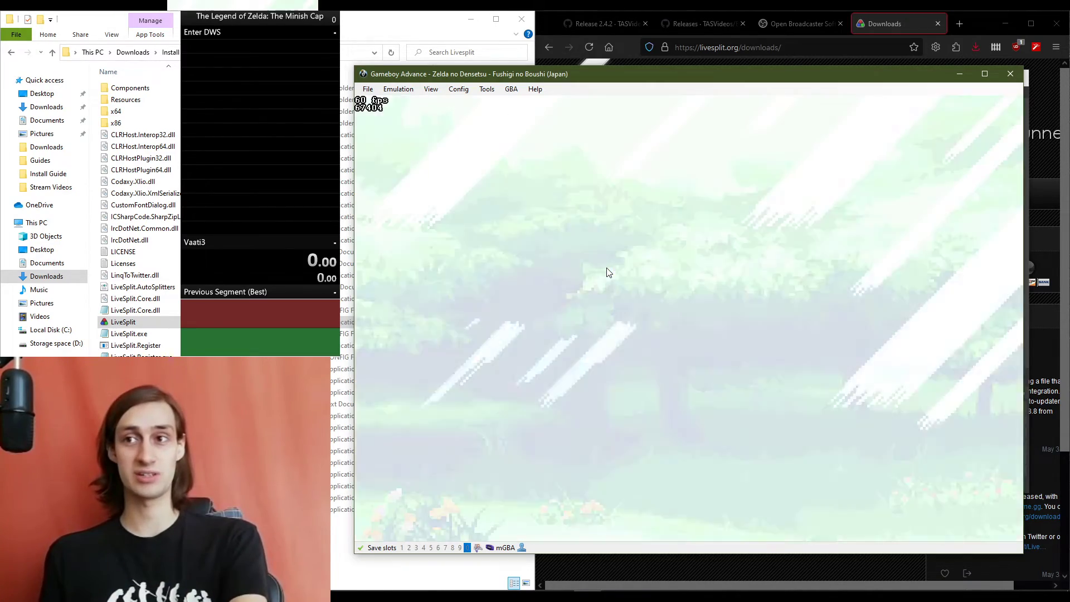
{"action": "key", "text": "Return"}
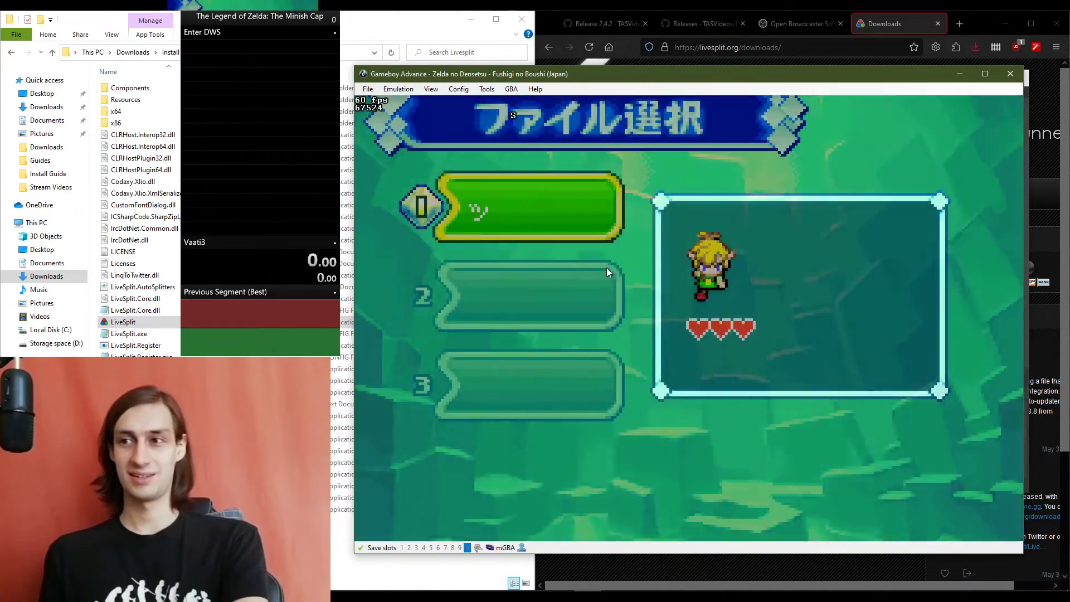
{"action": "key", "text": "x"}
{"action": "key", "text": "x"}
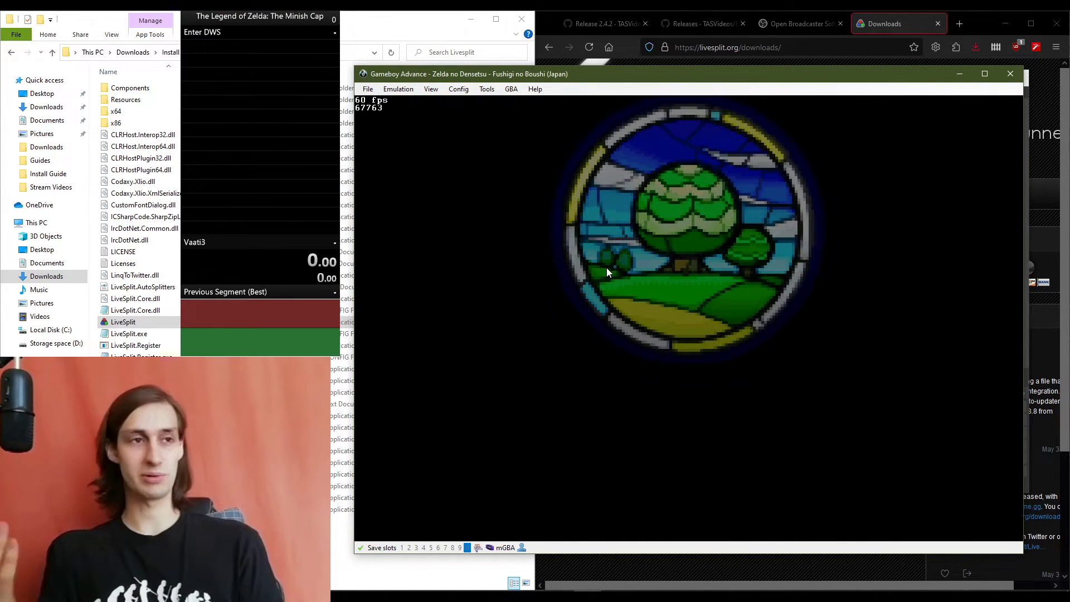
- Enable Global Hotkeys in LiveSplit and check that the option is on
{"action": "right_click", "coordinate": [262, 204]}
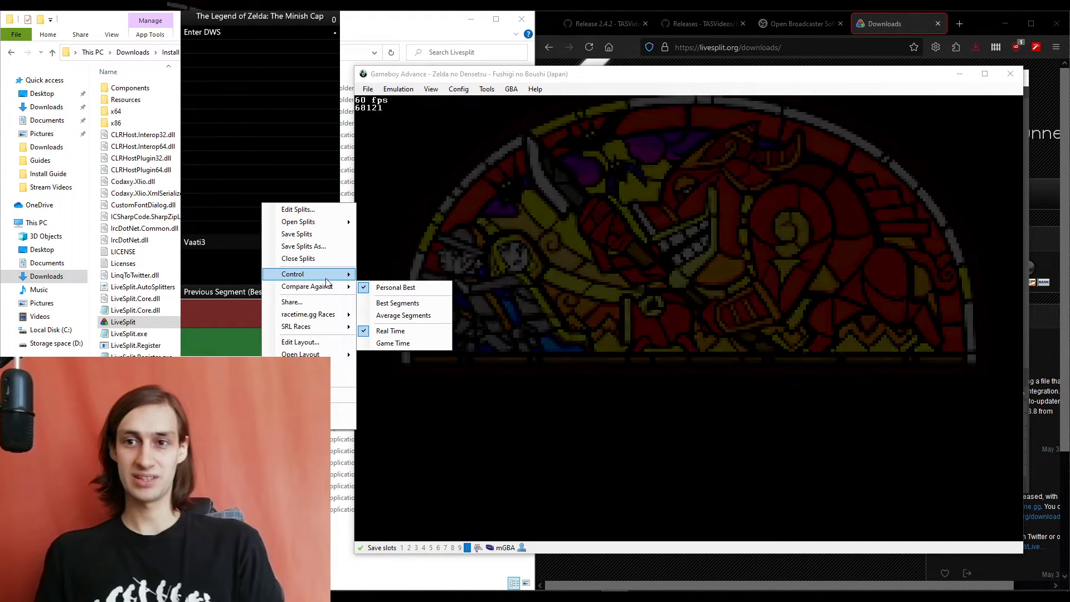
{"action": "mouse_move", "coordinate": [327, 279]}
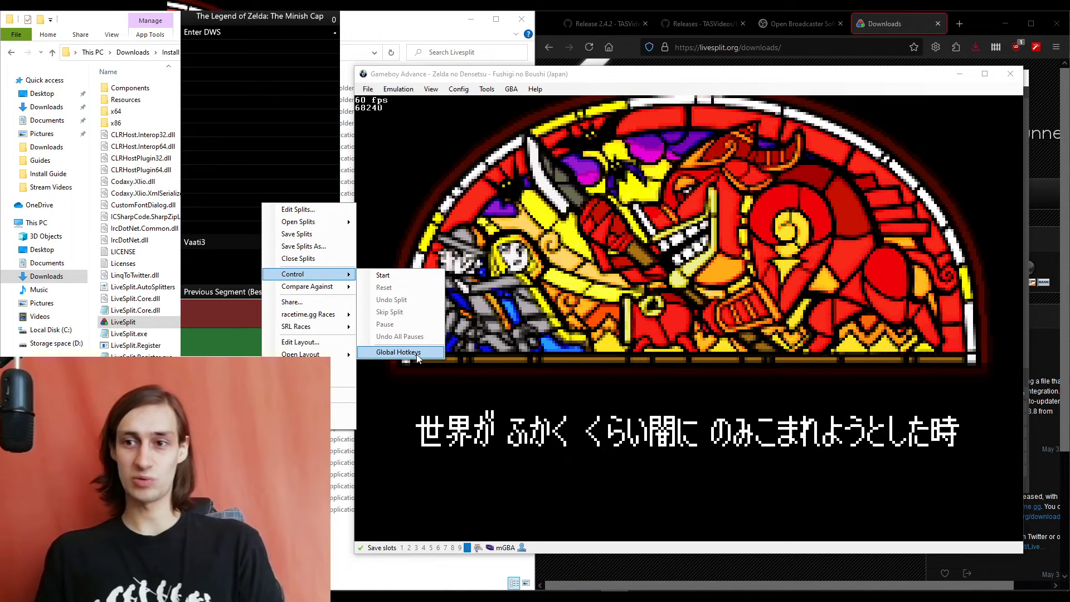
{"action": "left_click", "coordinate": [425, 356]}
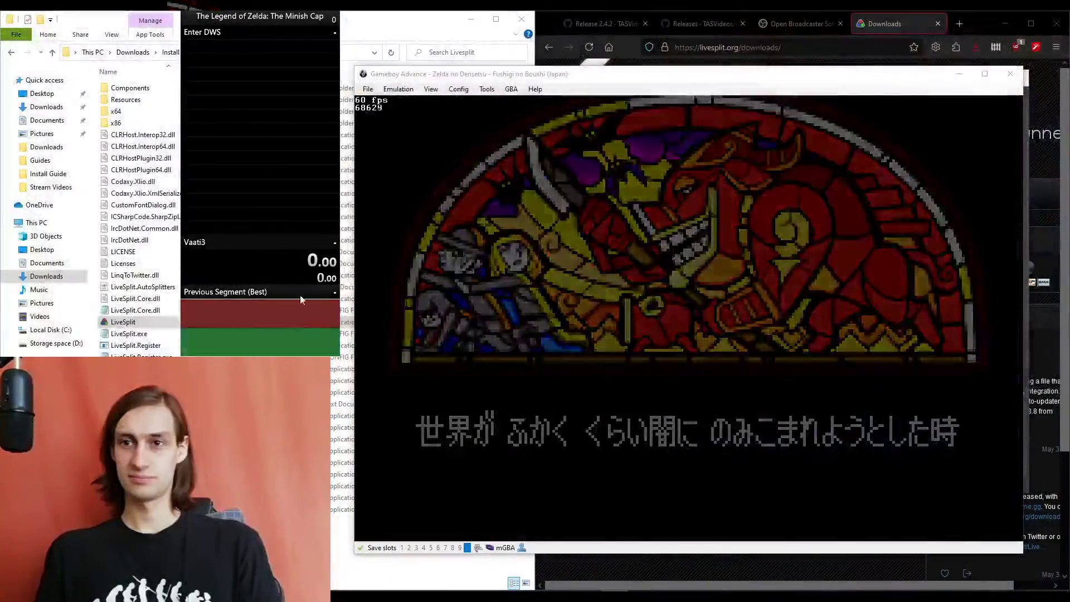
{"action": "right_click", "coordinate": [287, 274]}
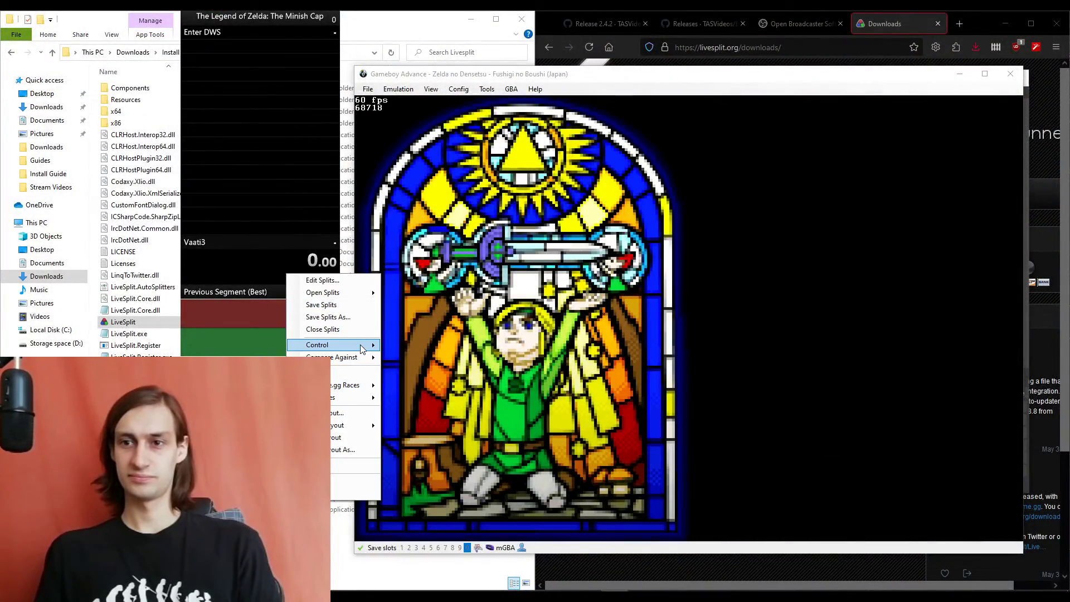
{"action": "mouse_move", "coordinate": [357, 345]}
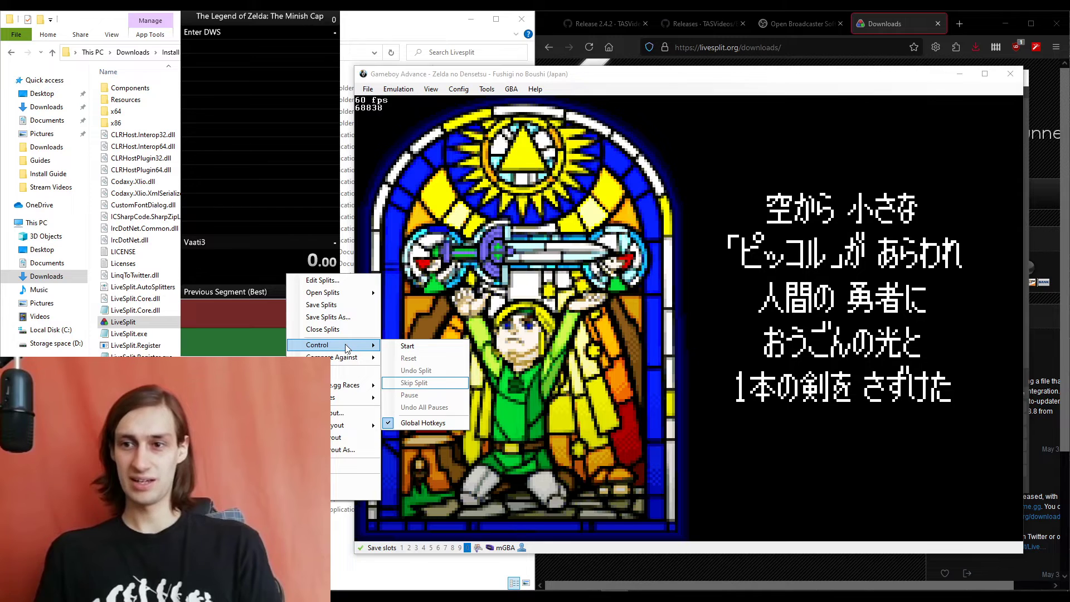
- Look over the LiveSplit hotkey settings, activate the Start / Split hotkey for reassignment, and accept the settings
{"action": "left_click", "coordinate": [350, 463]}
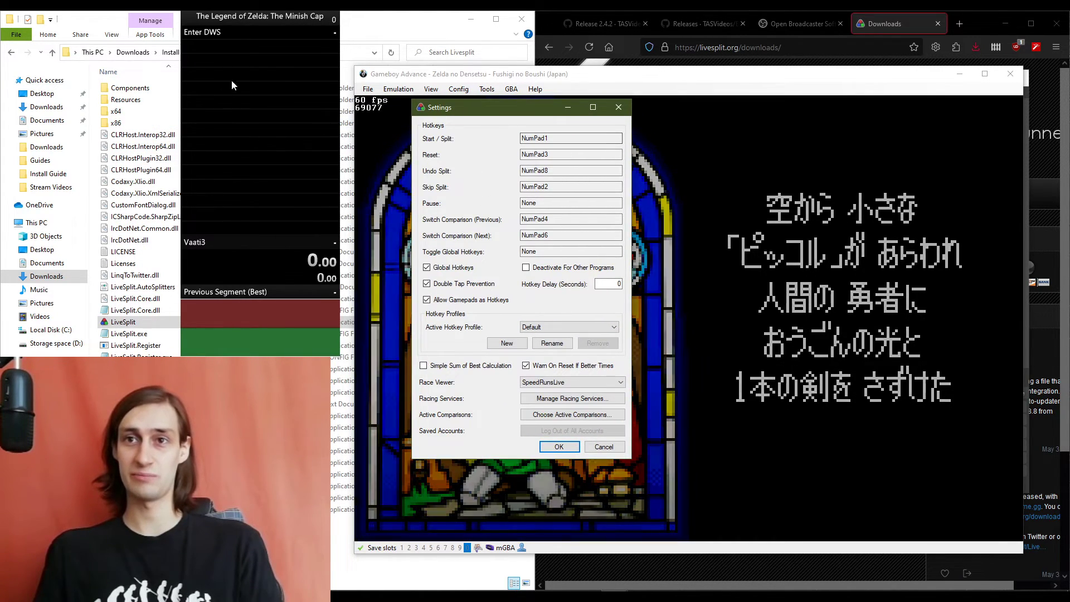
{"action": "left_click", "coordinate": [579, 138]}
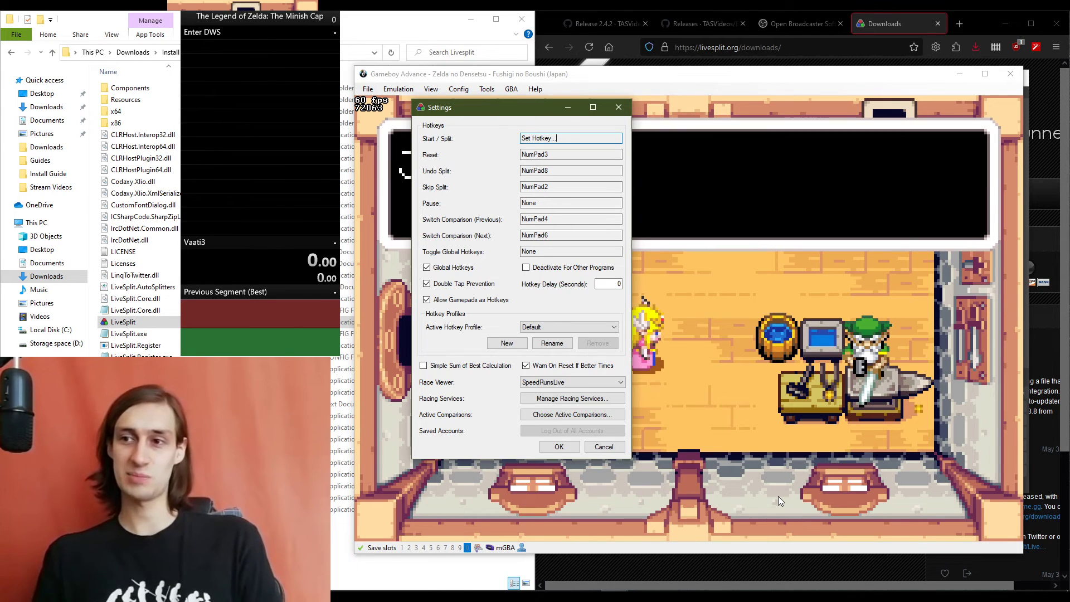
{"action": "left_click", "coordinate": [559, 447]}
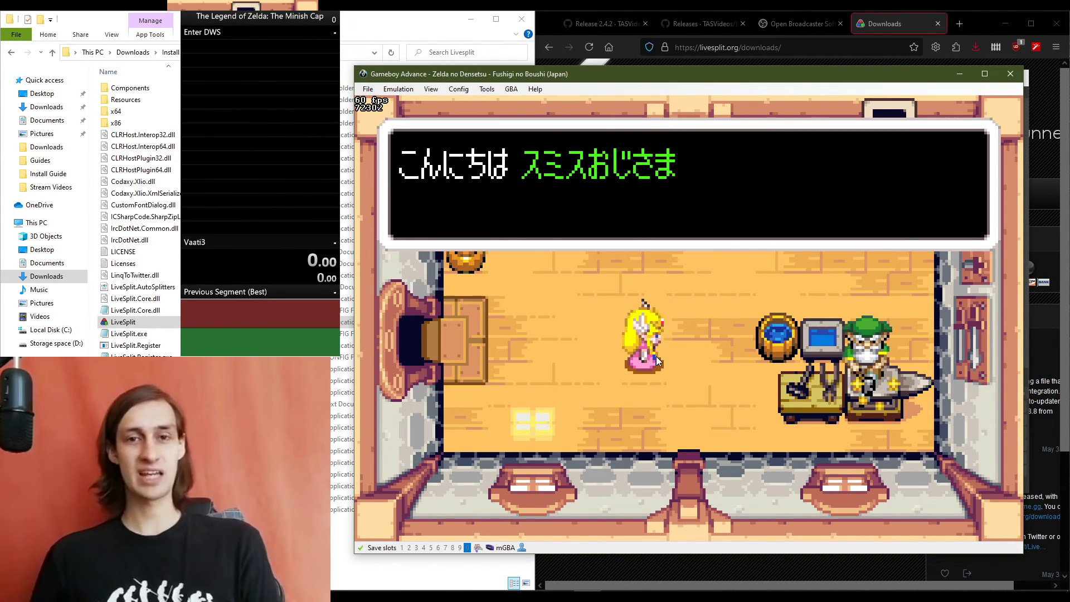